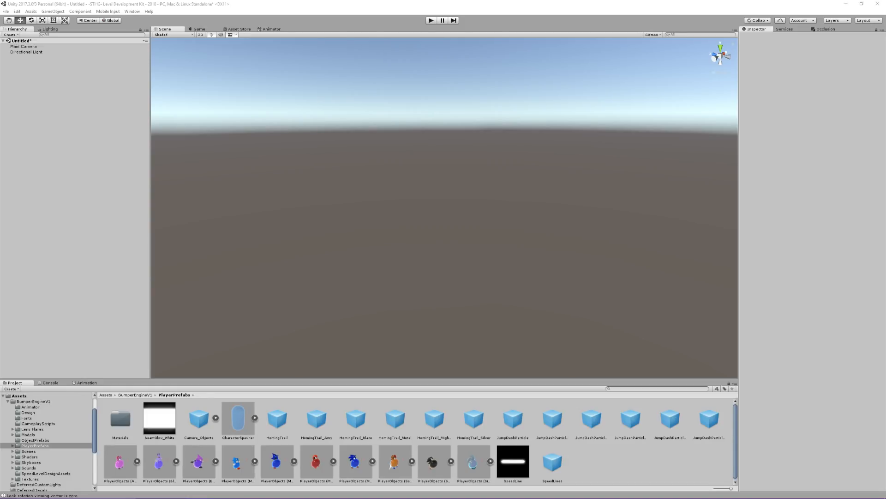
pyautogui.moveTo(400, 497)
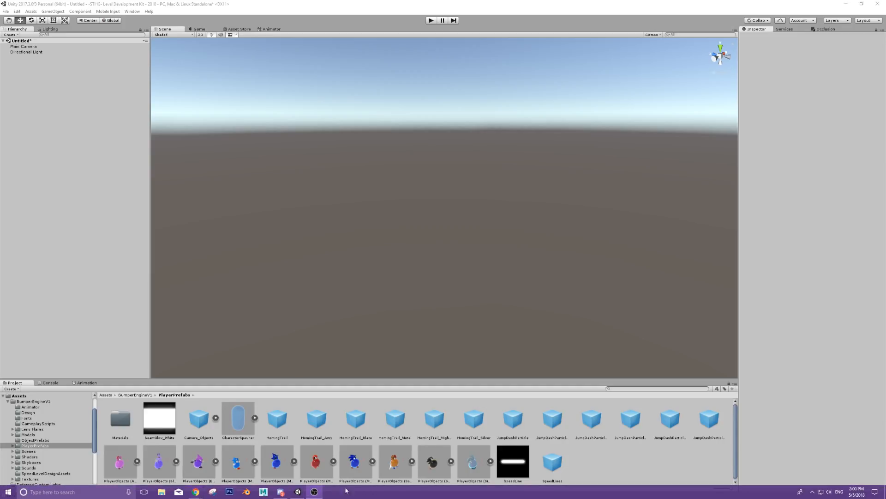
pyautogui.click(829, 492)
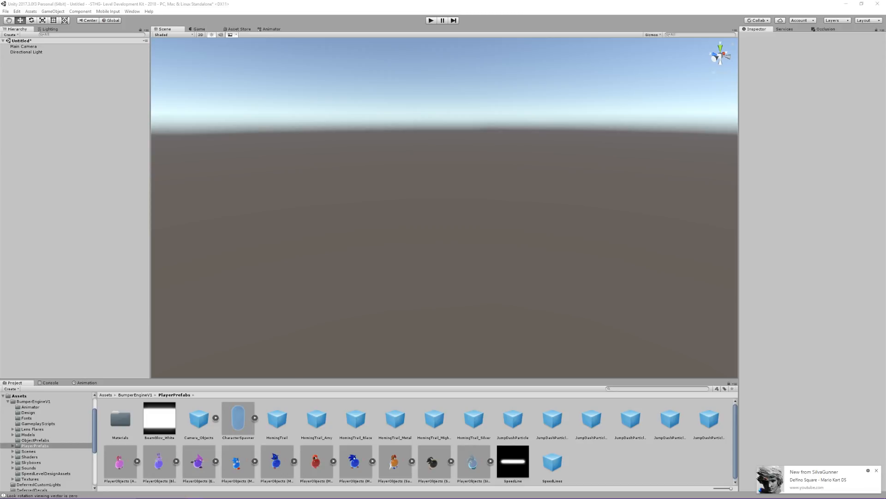
pyautogui.click(877, 471)
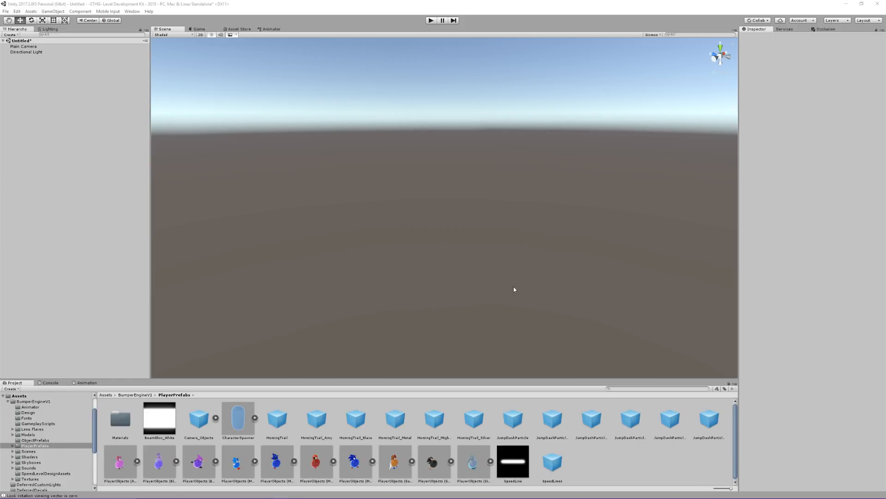
pyautogui.moveTo(497, 263); pyautogui.dragTo(471, 228, button='right')
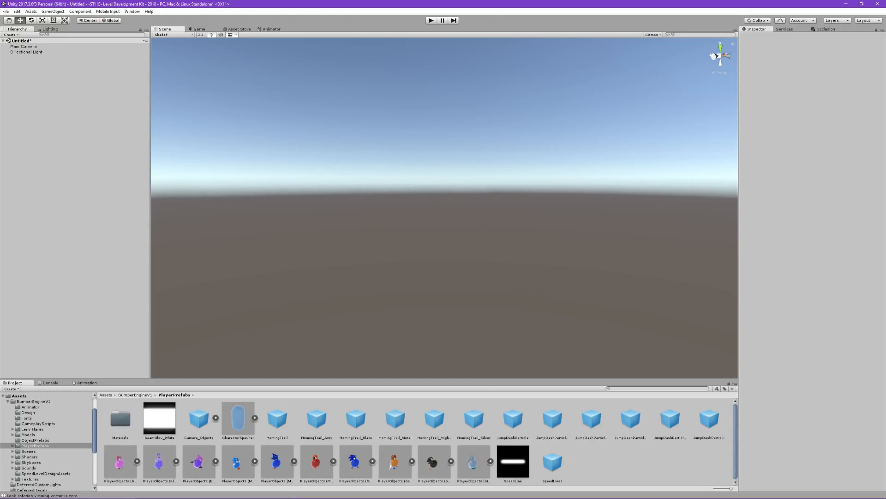
pyautogui.moveTo(331, 161); pyautogui.dragTo(334, 155, button='right')
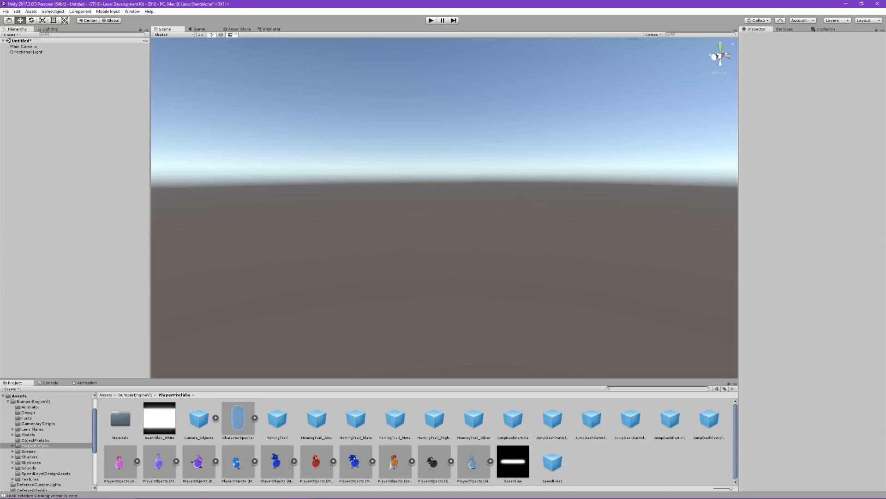
pyautogui.moveTo(402, 176); pyautogui.dragTo(27, 173, button='right')
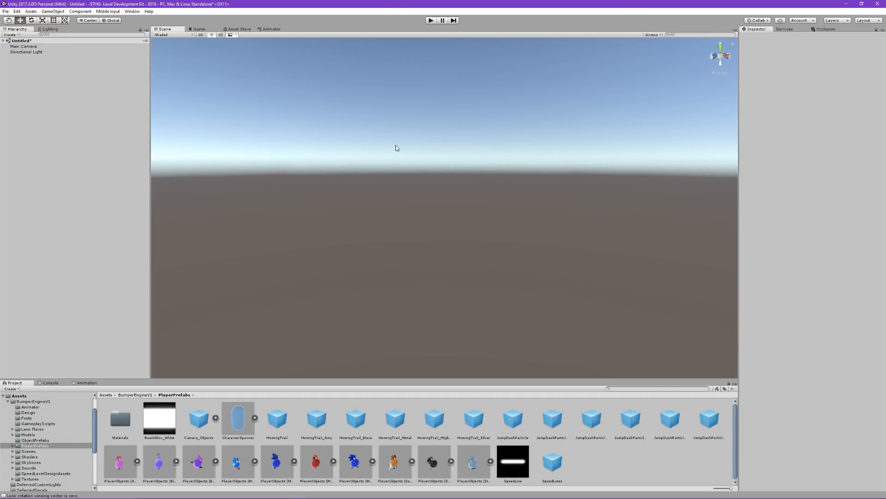
pyautogui.moveTo(396, 147); pyautogui.dragTo(331, 120, button='right')
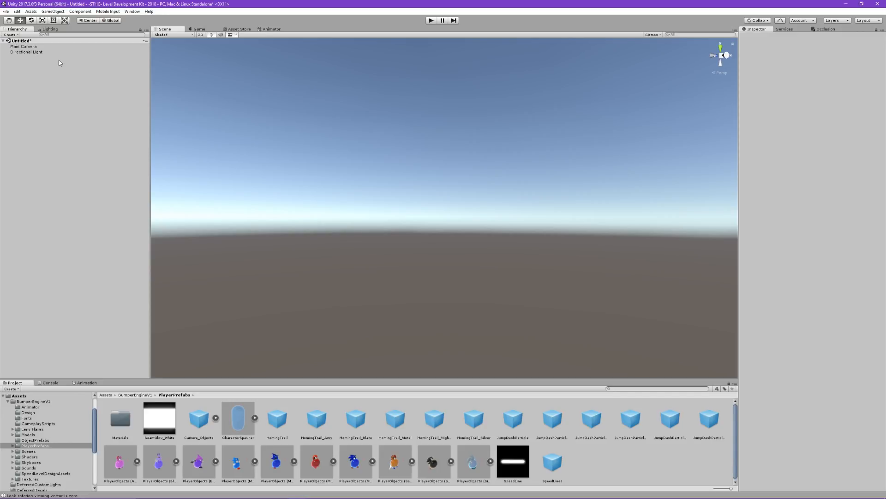
pyautogui.doubleClick(23, 46)
pyautogui.moveTo(429, 176); pyautogui.dragTo(359, 180, button='right')
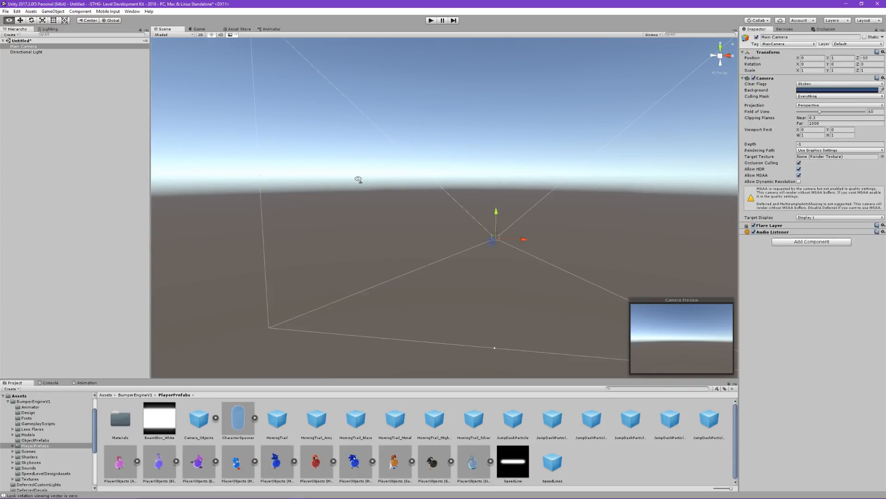
pyautogui.moveTo(359, 180); pyautogui.dragTo(251, 164, button='right')
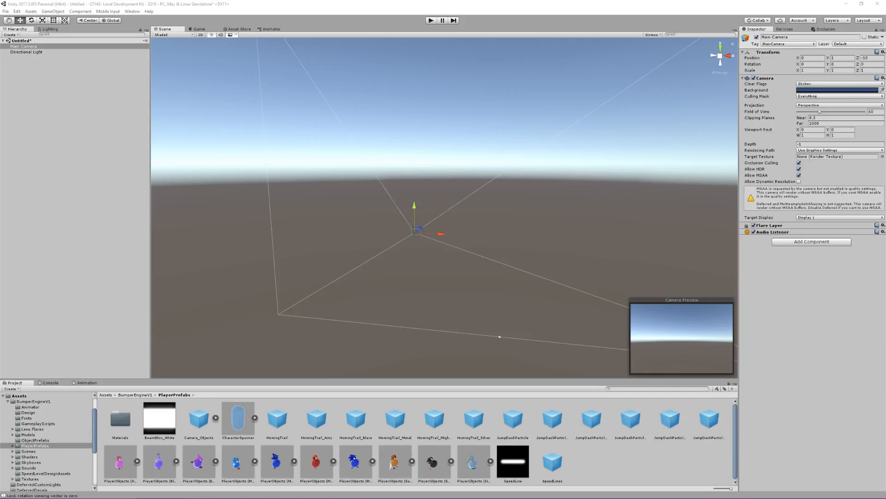
pyautogui.moveTo(322, 496)
pyautogui.moveTo(301, 193); pyautogui.dragTo(292, 222, button='right')
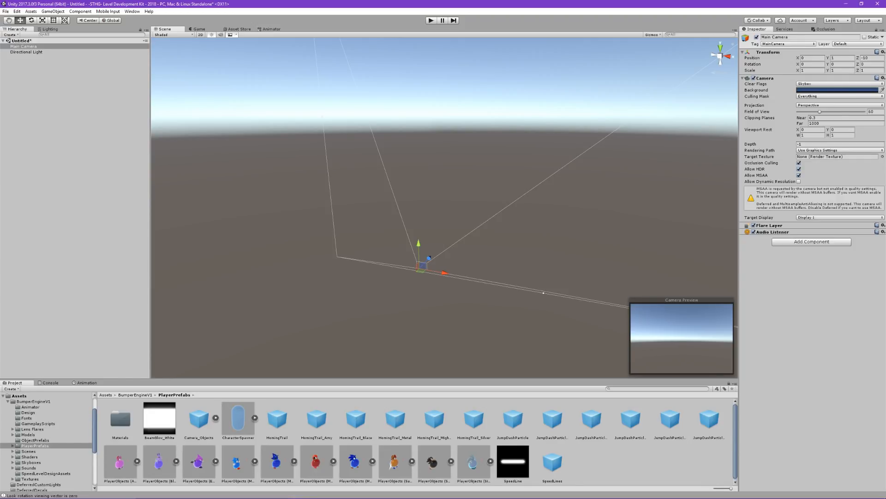
# Step: Switch to OBS, check its output settings, and minimize it to return to the Unity scene
pyautogui.moveTo(368, 494)
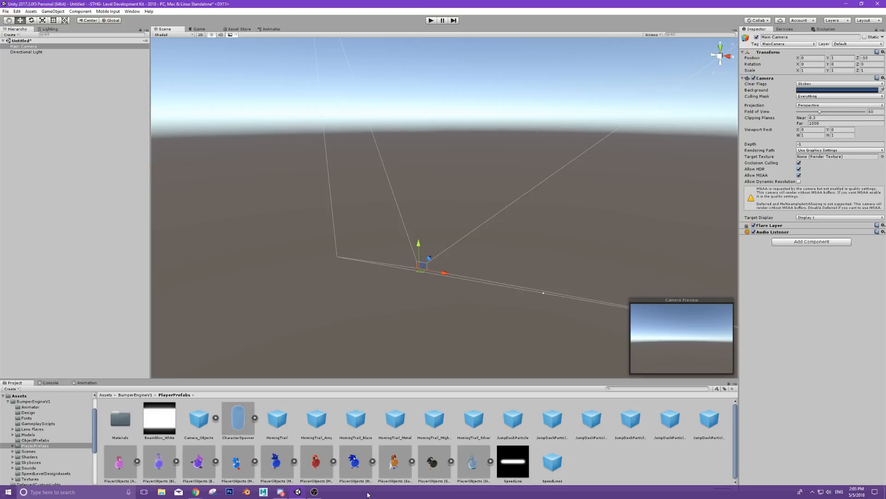
pyautogui.click(315, 492)
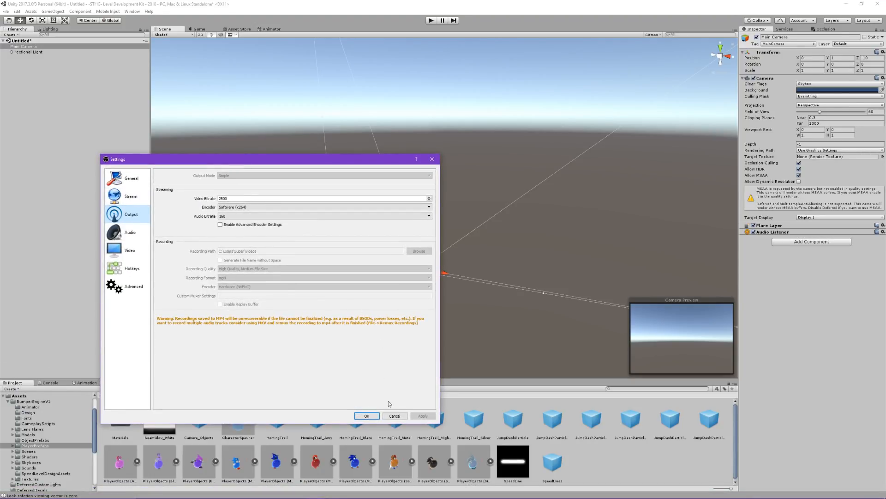
pyautogui.click(366, 414)
pyautogui.moveTo(312, 497)
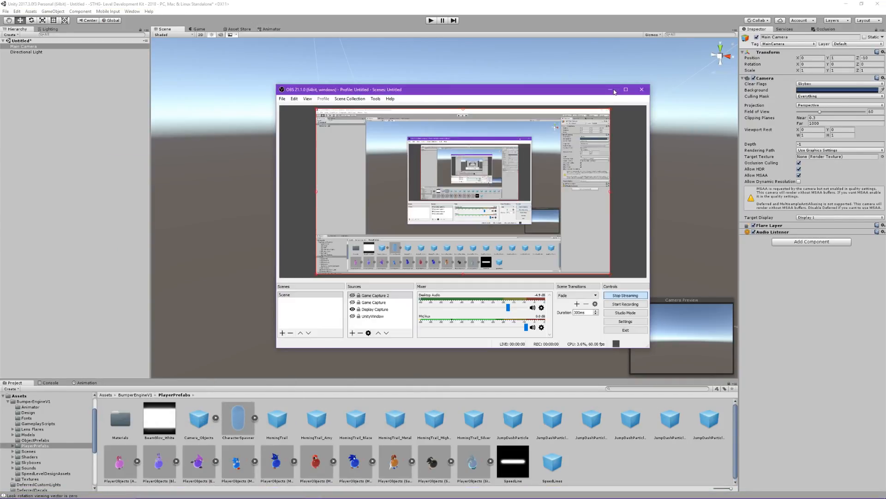
pyautogui.click(612, 90)
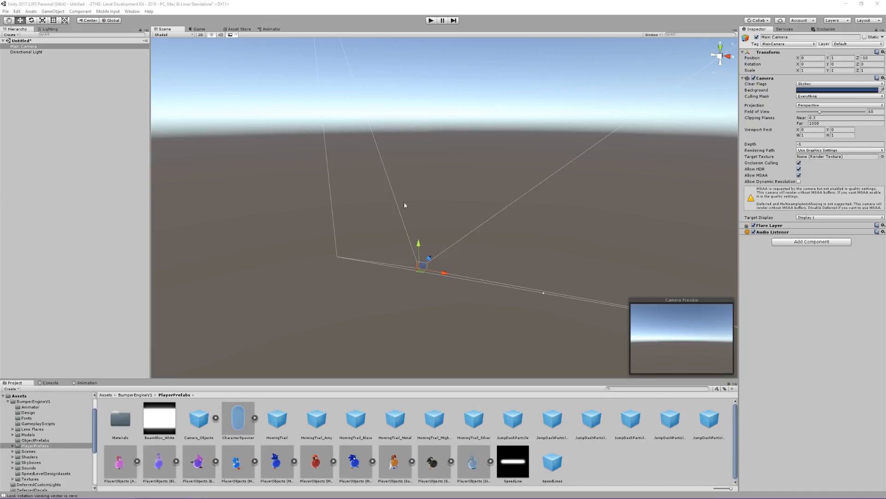
pyautogui.moveTo(416, 194); pyautogui.dragTo(403, 178, button='right')
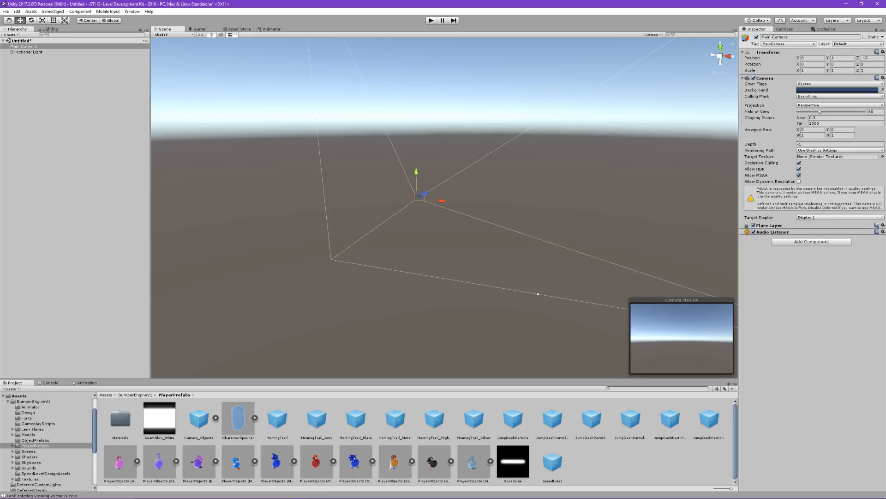
pyautogui.moveTo(375, 178)
pyautogui.mouseDown(button='right')
pyautogui.moveTo(356, 188)
pyautogui.moveTo(375, 186)
pyautogui.mouseUp(button='right')
pyautogui.press('a')
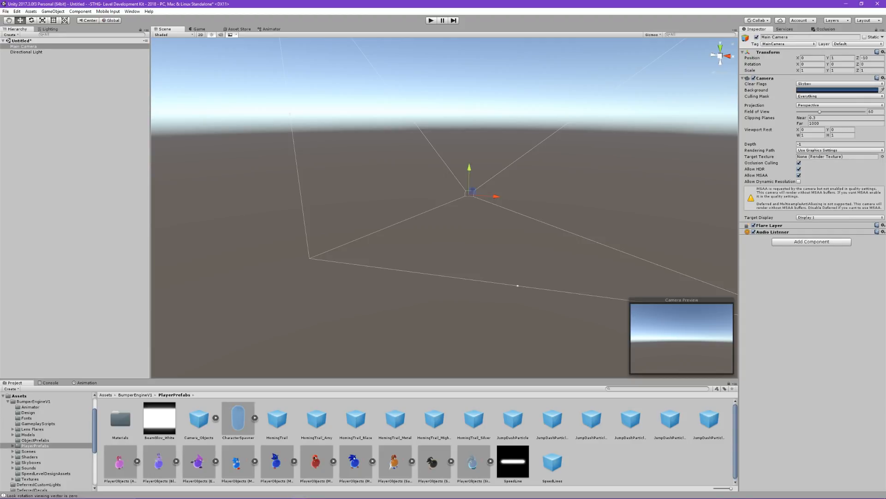
pyautogui.moveTo(206, 212); pyautogui.dragTo(260, 190, button='right')
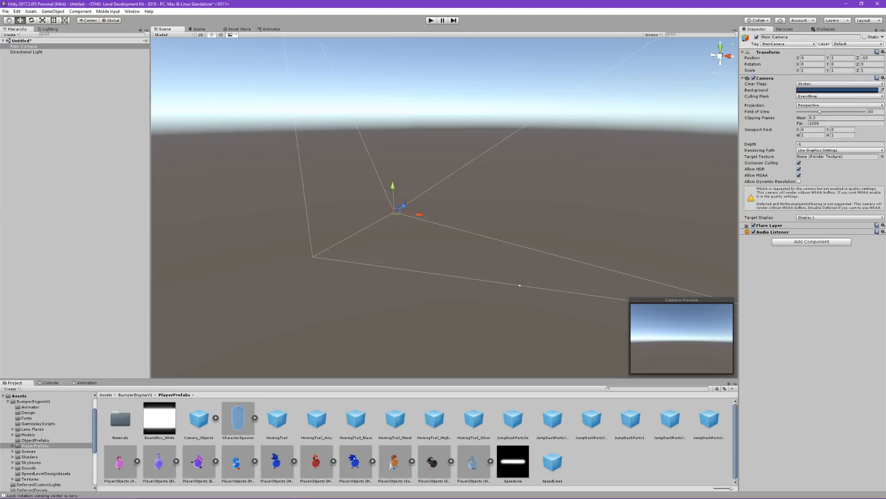
pyautogui.moveTo(299, 212); pyautogui.dragTo(296, 208, button='right')
pyautogui.moveTo(323, 201); pyautogui.dragTo(328, 209, button='middle')
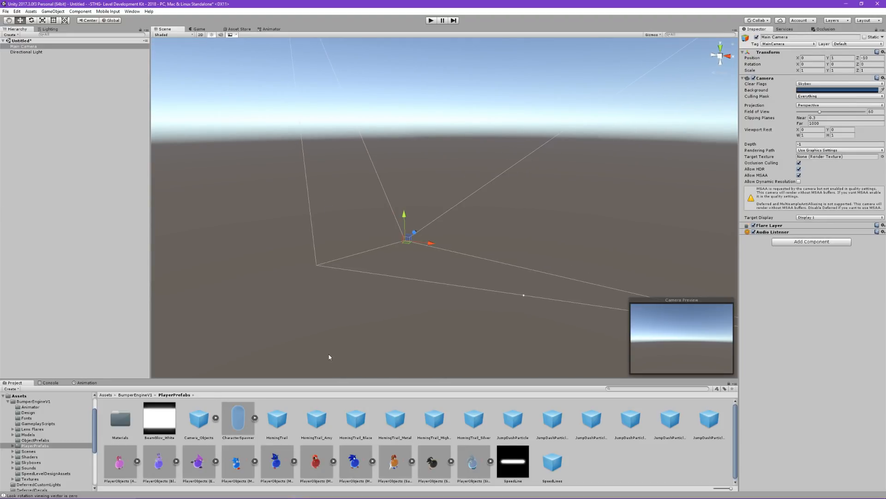
# Step: Delete the Main Camera object from the untitled scene
pyautogui.click(37, 47)
pyautogui.press('Delete')
pyautogui.hotkey('ctrl', 'z')
pyautogui.press('Delete')
pyautogui.moveTo(341, 107); pyautogui.dragTo(358, 120, button='right')
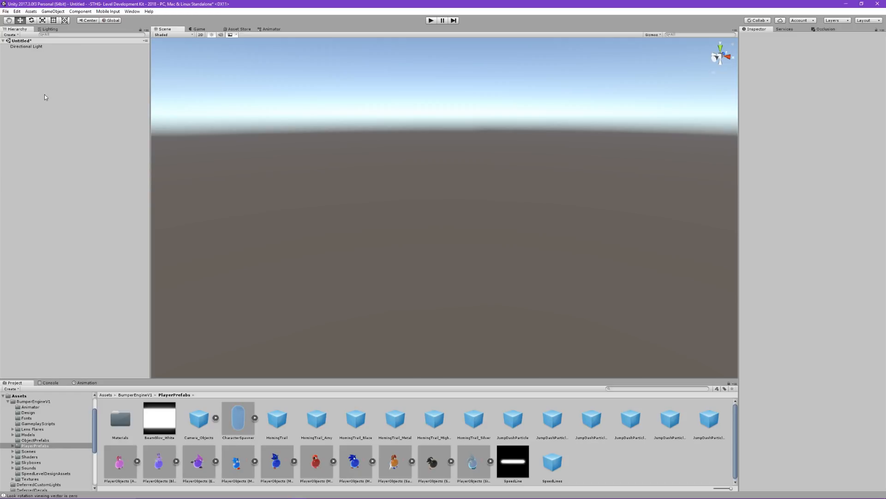
# Step: Add a 3D cube object to the scene
pyautogui.rightClick(70, 92)
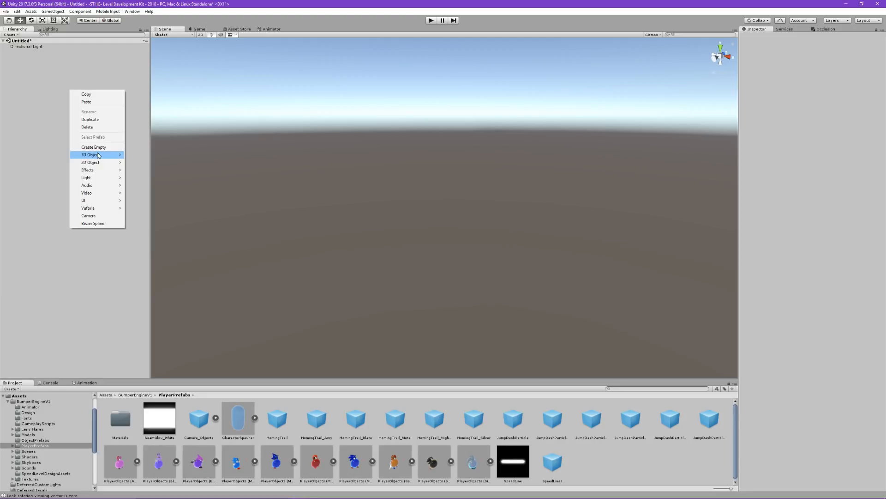
pyautogui.moveTo(98, 154)
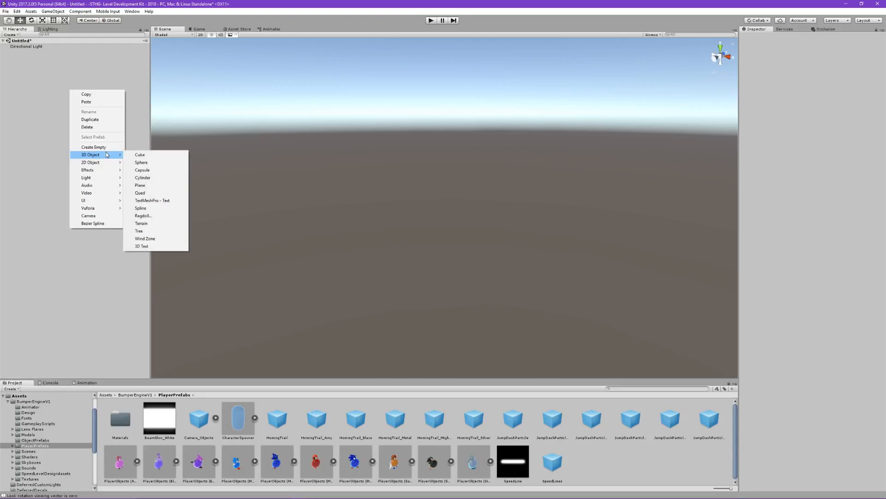
pyautogui.click(141, 155)
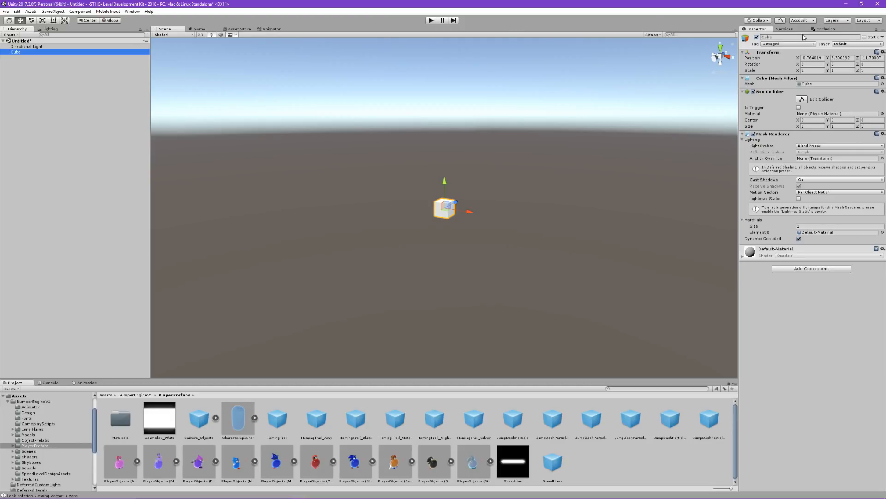
# Step: Widen the Inspector slightly and set the cube's position to X 0, Y 0, Z 0
pyautogui.moveTo(739, 70); pyautogui.dragTo(727, 69)
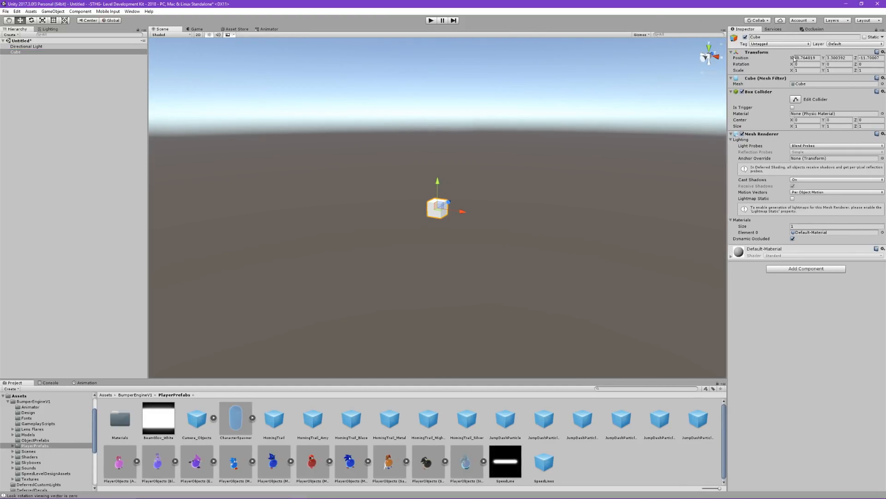
pyautogui.click(803, 57)
pyautogui.write('0')
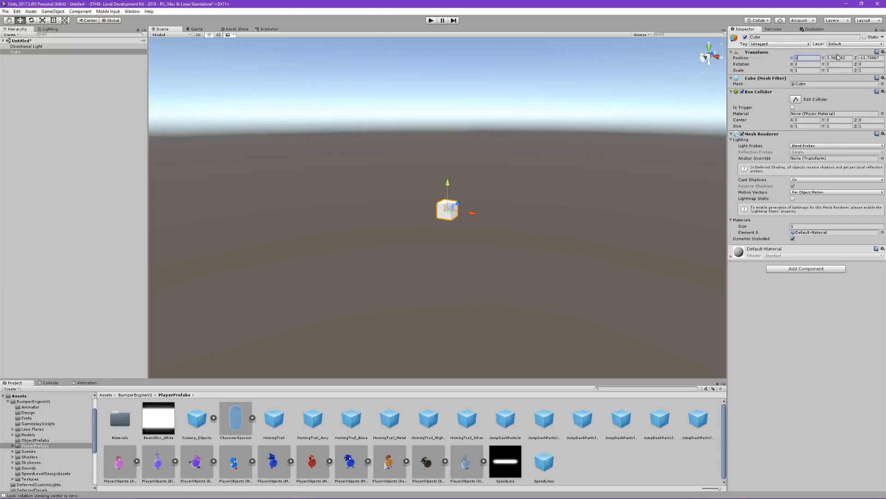
pyautogui.click(838, 57)
pyautogui.write('0')
pyautogui.click(868, 57)
pyautogui.write('0')
# Step: Scale the cube into a large flat slab by setting its X and Z scale to 500
pyautogui.moveTo(553, 151); pyautogui.dragTo(530, 148, button='right')
pyautogui.press('f')
pyautogui.press('s')
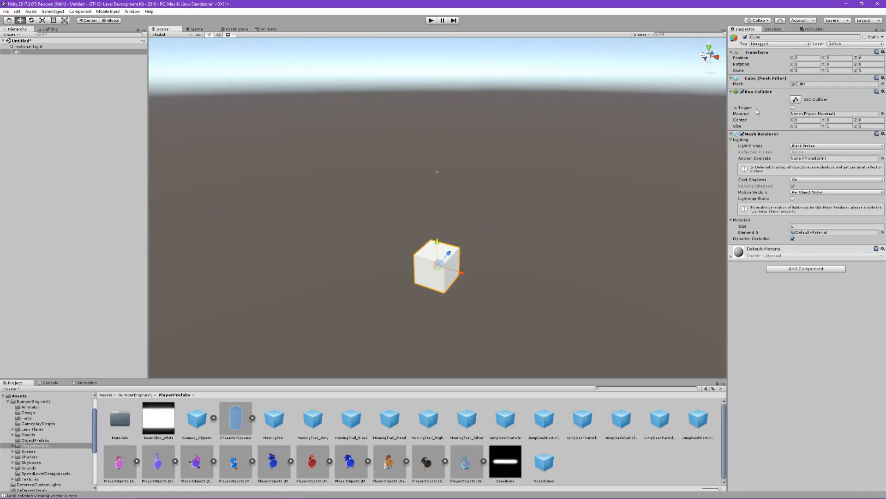
pyautogui.click(807, 71)
pyautogui.write('500')
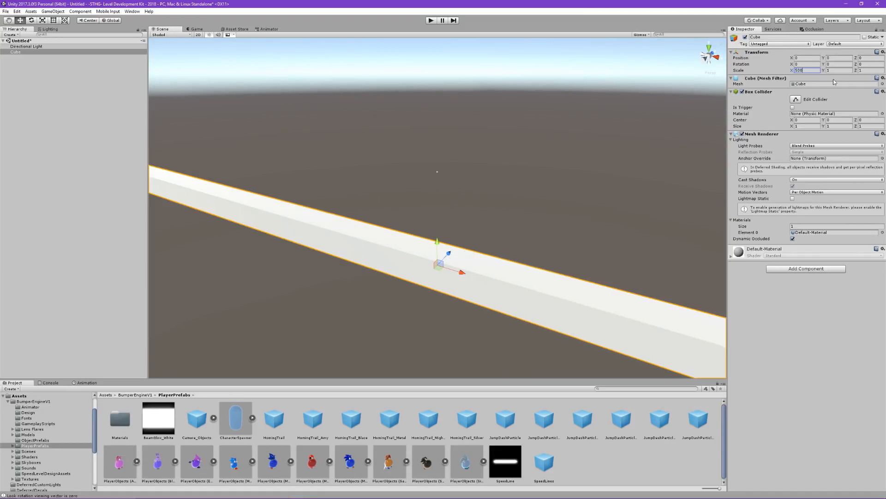
pyautogui.click(867, 71)
pyautogui.write('500')
pyautogui.moveTo(626, 112); pyautogui.dragTo(401, 135, button='right')
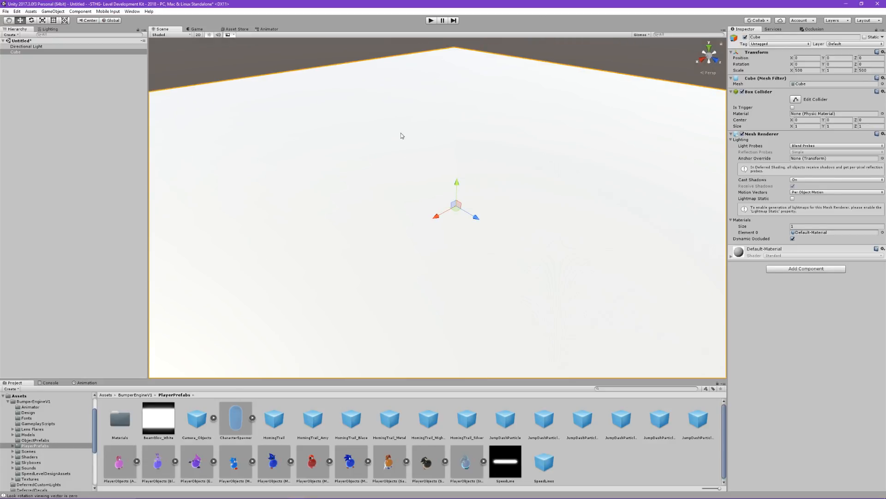
# Step: Create an empty game object in the scene and set its position to 0, 0, 0
pyautogui.click(73, 87)
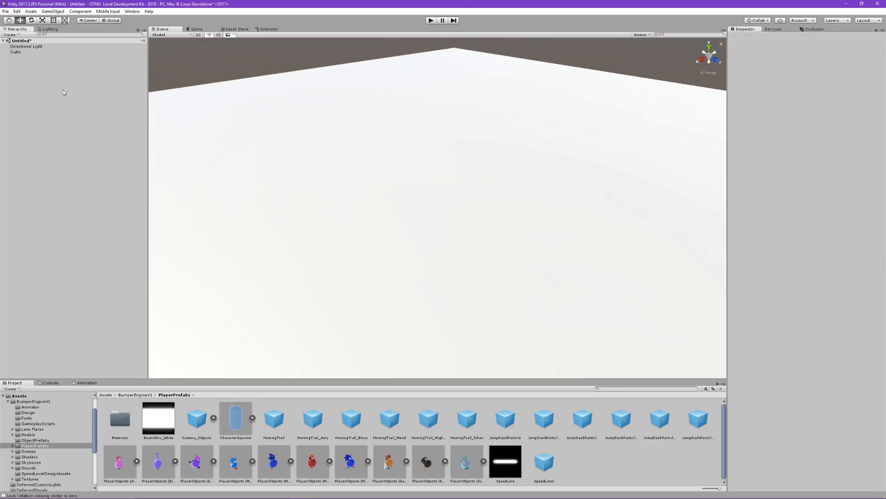
pyautogui.rightClick(40, 99)
pyautogui.click(53, 157)
pyautogui.click(808, 58)
pyautogui.write('0')
pyautogui.press('Tab')
pyautogui.write('0')
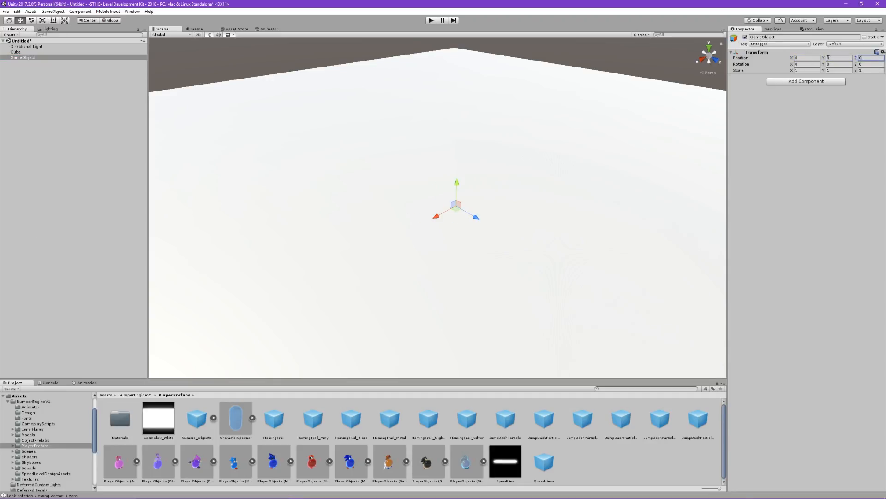
pyautogui.click(78, 86)
pyautogui.rightClick(29, 74)
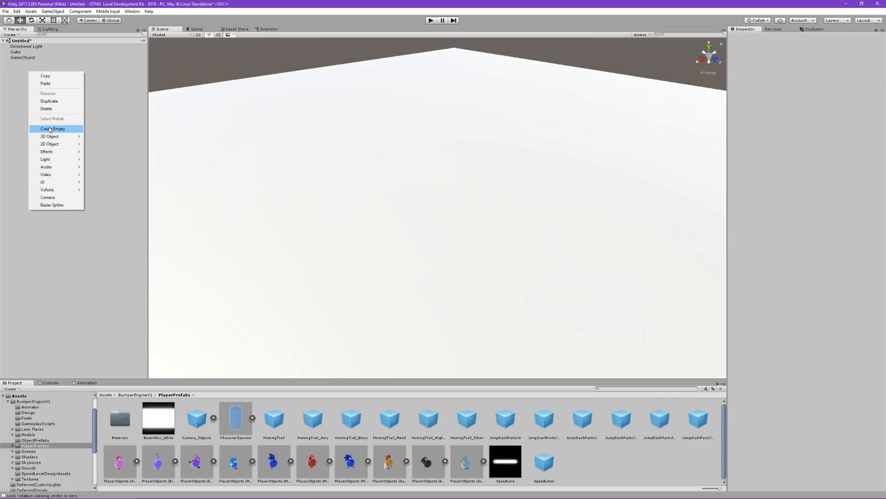
pyautogui.click(108, 88)
# Step: Rename the empty game object to "Environment"
pyautogui.click(31, 59)
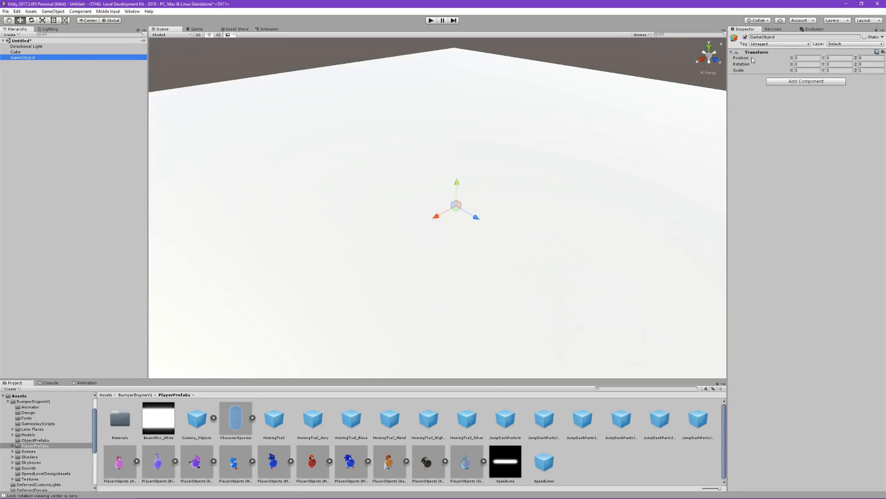
pyautogui.click(789, 37)
pyautogui.write('Environment')
pyautogui.press('Return')
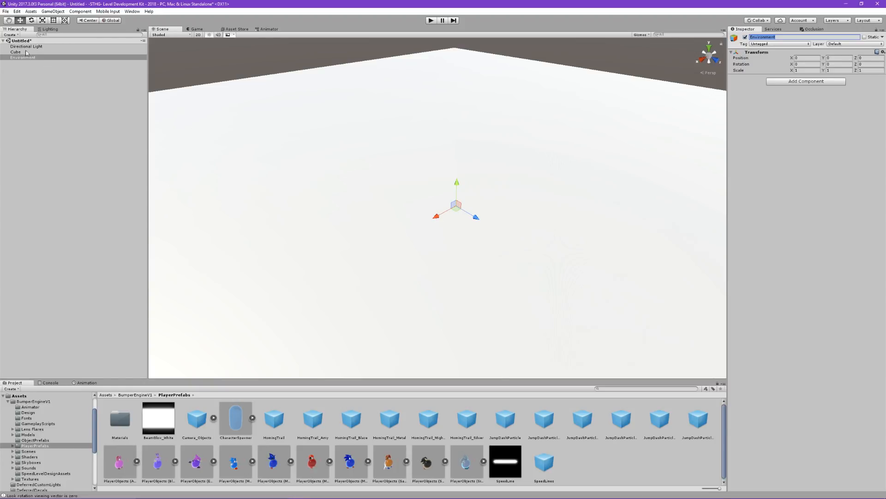
# Step: Rename the scaled cube to "Floor"
pyautogui.click(20, 52)
pyautogui.click(780, 37)
pyautogui.write('Floor')
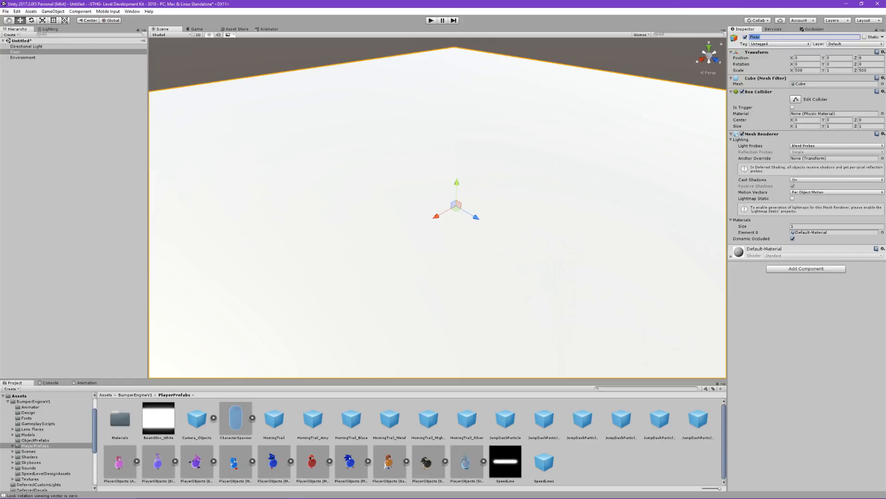
# Step: Make Floor a child of the Environment object and collapse the Environment group in the Hierarchy
pyautogui.moveTo(28, 55); pyautogui.dragTo(27, 58)
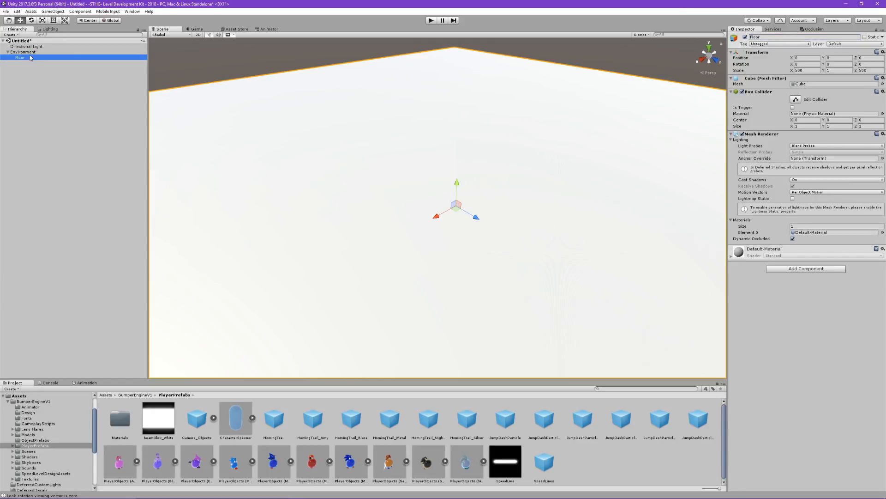
pyautogui.click(23, 51)
pyautogui.click(25, 57)
pyautogui.click(26, 53)
pyautogui.click(26, 56)
pyautogui.click(7, 51)
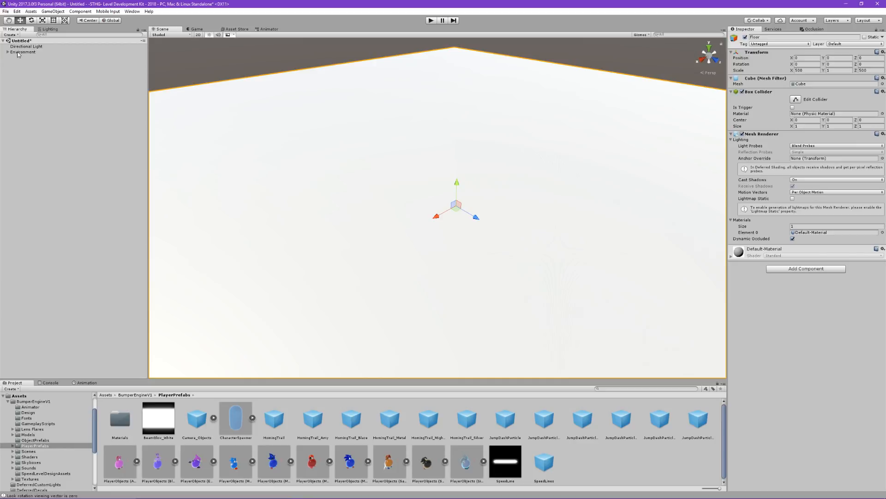
# Step: Expand the Environment group in the Hierarchy and select the CharacterSpawner prefab in the PlayerPrefabs folder
pyautogui.click(18, 53)
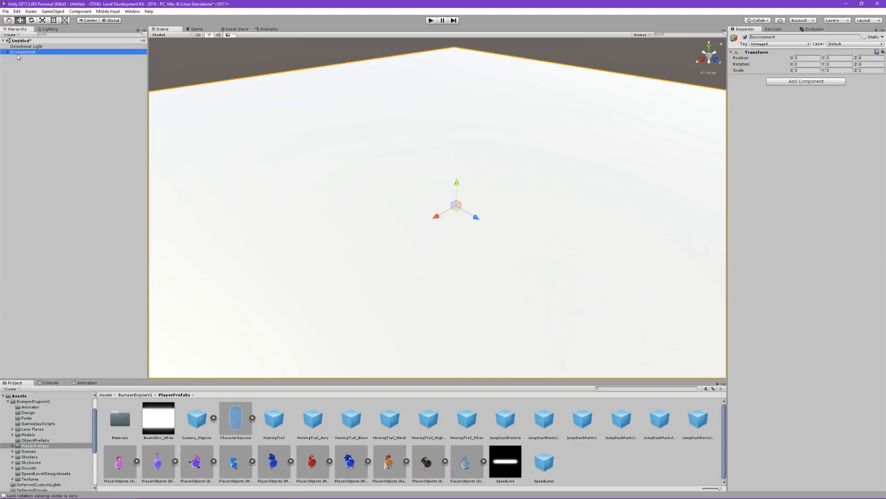
pyautogui.click(8, 52)
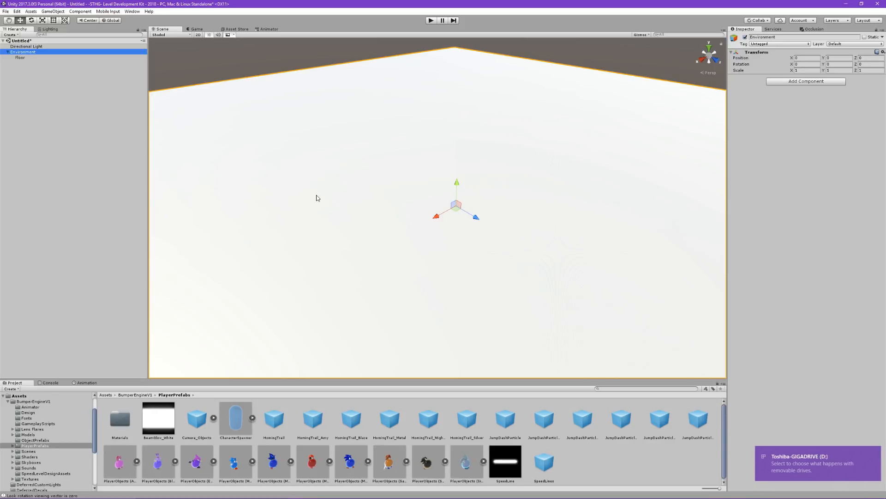
pyautogui.keyDown('alt'); pyautogui.moveTo(520, 226); pyautogui.dragTo(496, 206); pyautogui.keyUp('alt')
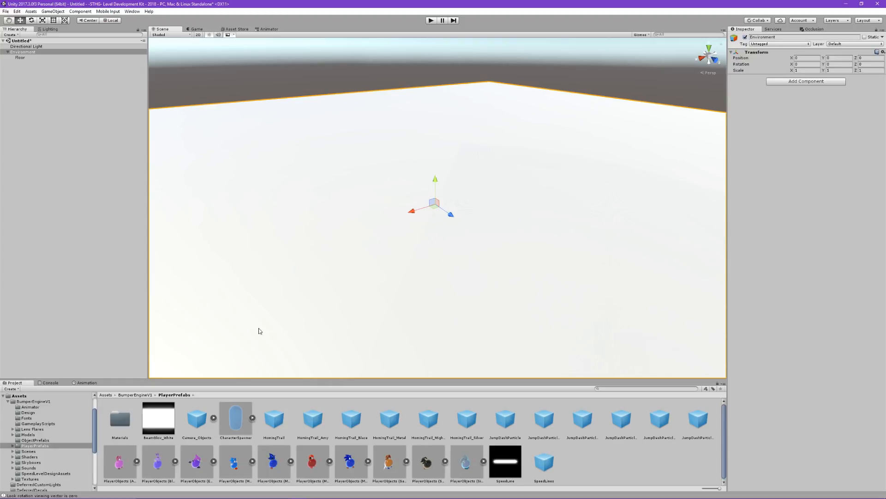
pyautogui.click(238, 418)
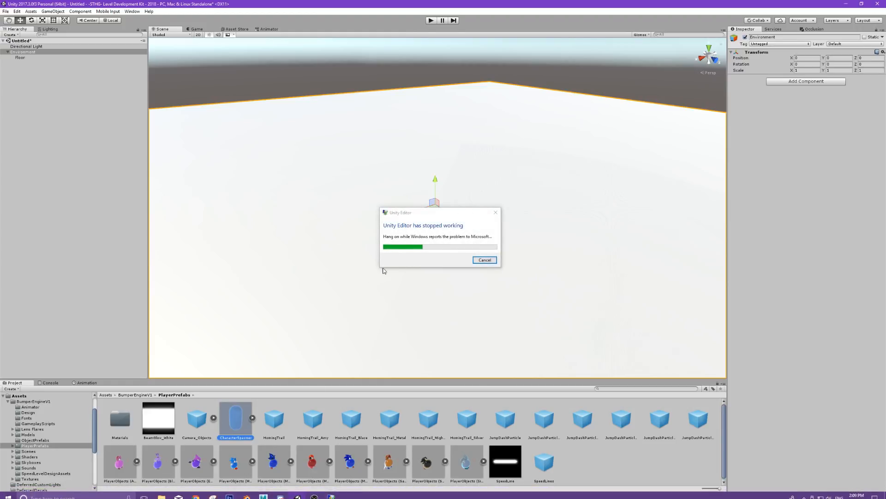
# Step: Dismiss the crash report and reopen the "-STHG- Level Development Kit - 2018" project in Unity 2017.3.0f3
pyautogui.click(484, 262)
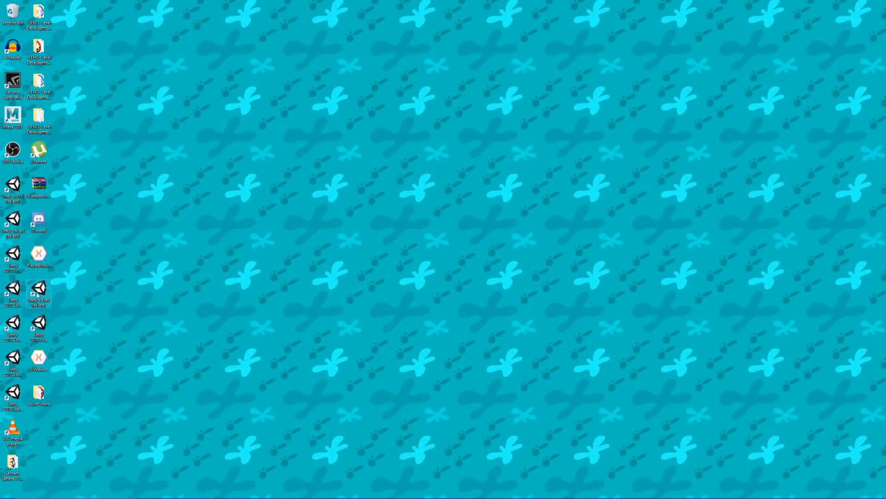
pyautogui.click(16, 356)
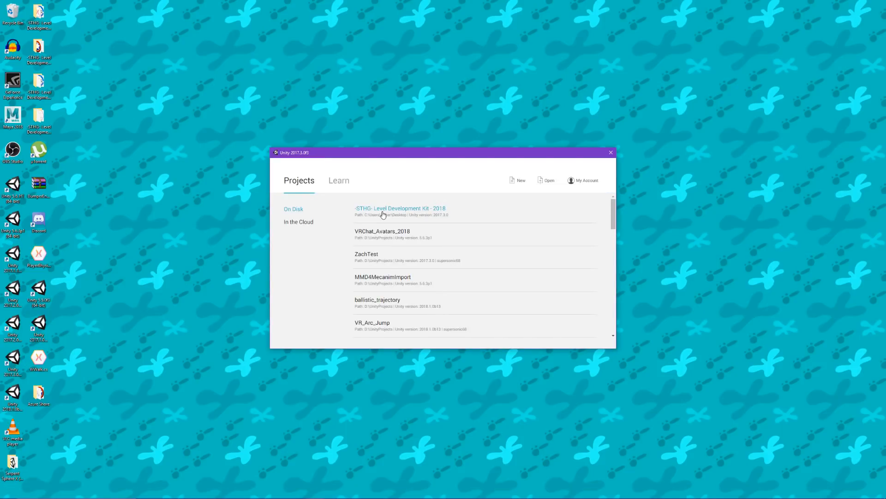
pyautogui.click(383, 212)
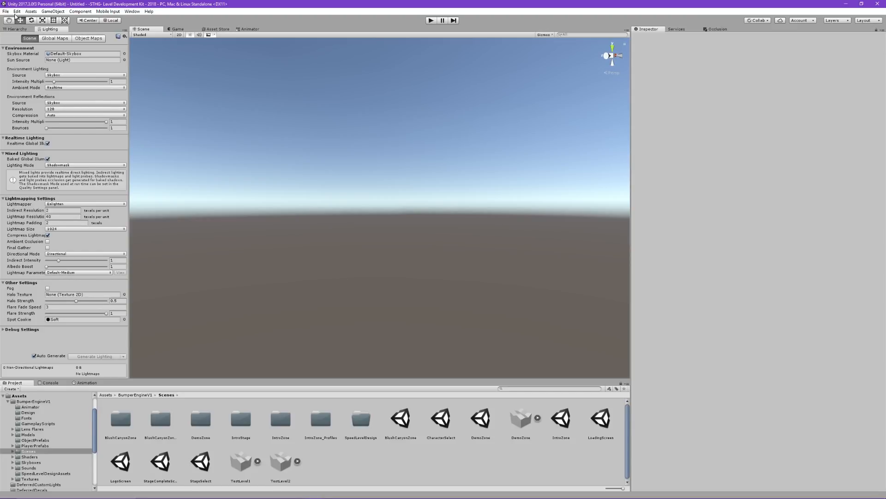
# Step: Show the Hierarchy of the new scene and delete the Main Camera
pyautogui.click(21, 29)
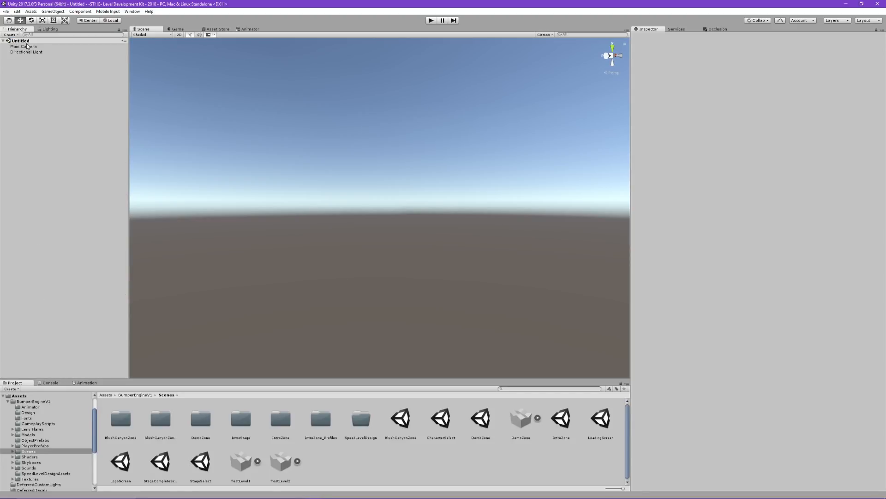
pyautogui.click(23, 46)
pyautogui.press('Delete')
# Step: Create an empty game object in the new scene and set its position to 0, 0, 0
pyautogui.rightClick(62, 157)
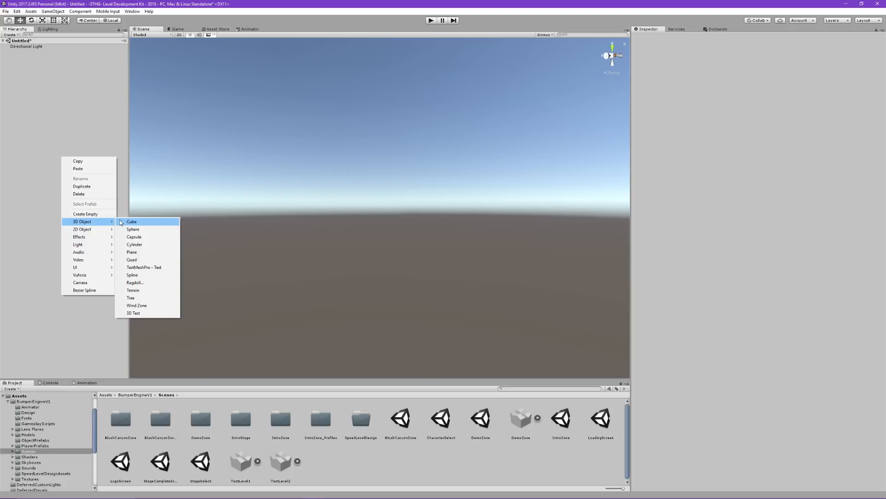
pyautogui.click(85, 214)
pyautogui.click(762, 57)
pyautogui.write('0')
pyautogui.press('Tab')
pyautogui.write('0')
pyautogui.press('Tab')
pyautogui.write('0')
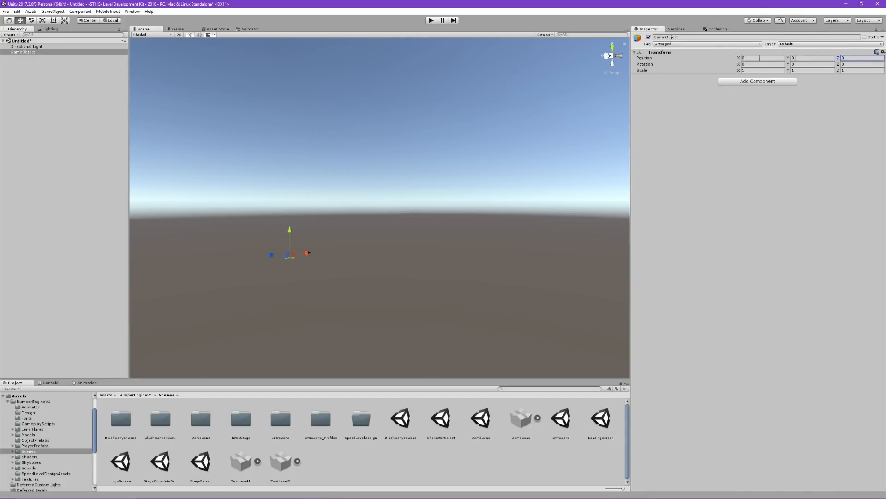
# Step: Rename the empty game object to "Environment" and deselect it
pyautogui.click(715, 39)
pyautogui.write('Envir')
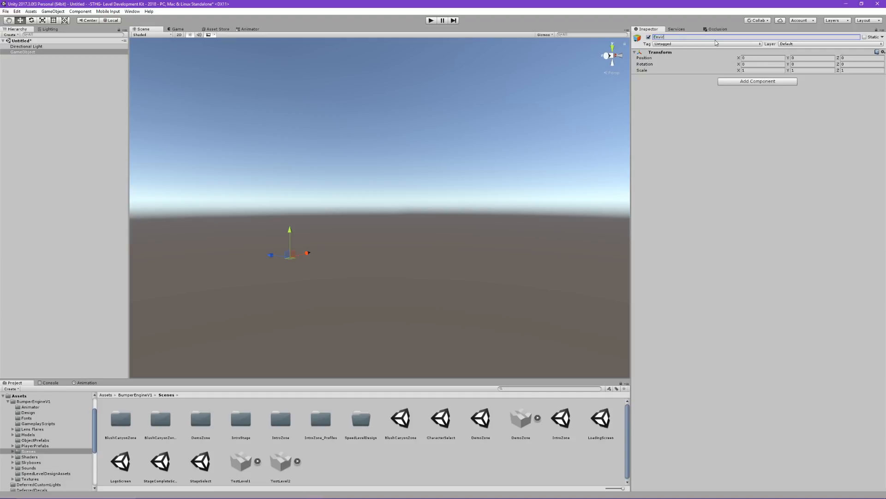
pyautogui.write('onment')
pyautogui.press('Return')
pyautogui.click(62, 122)
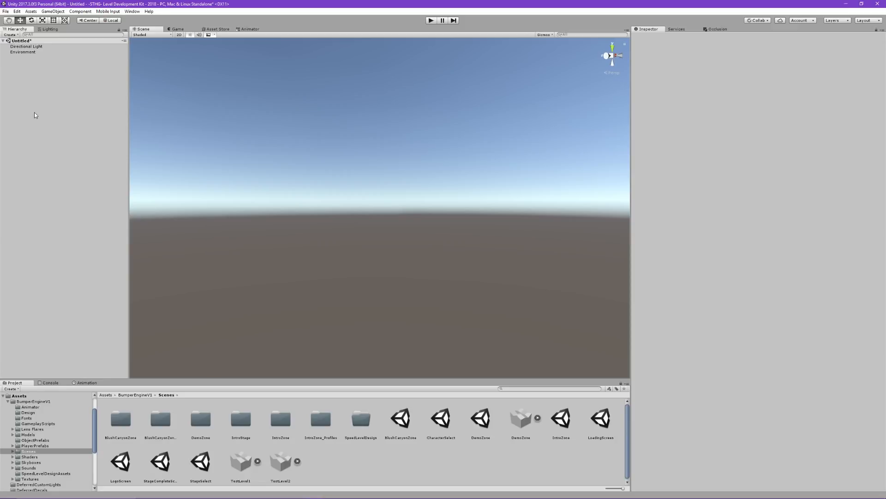
# Step: Add a 3D cube to the scene at the root of the Hierarchy
pyautogui.rightClick(34, 112)
pyautogui.moveTo(68, 177)
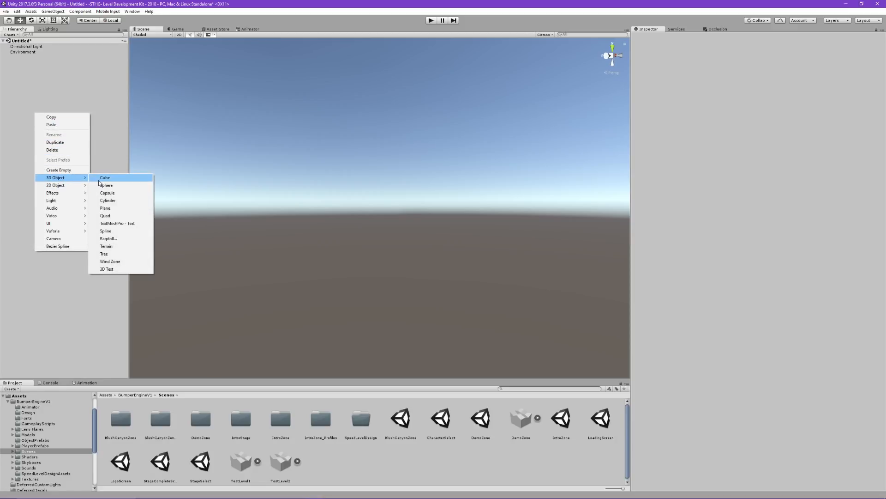
pyautogui.click(105, 178)
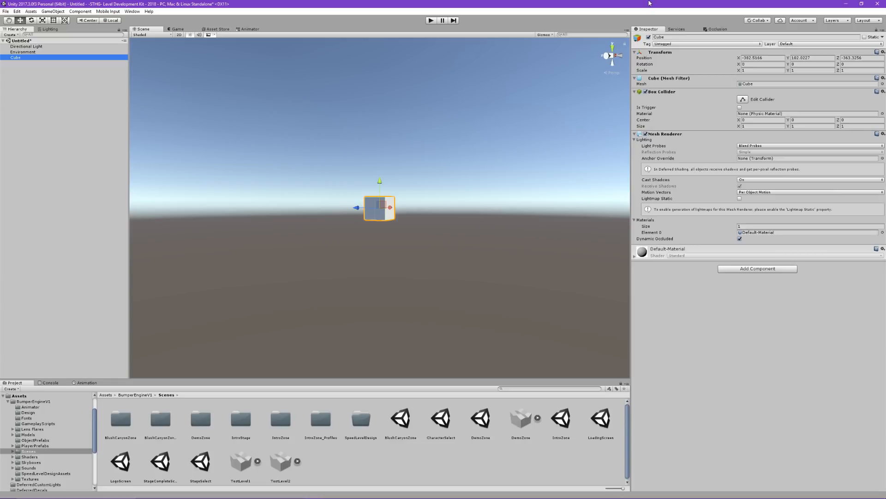
# Step: Set the cube's position to 0, 0, 0 and frame it in the Scene view
pyautogui.click(768, 58)
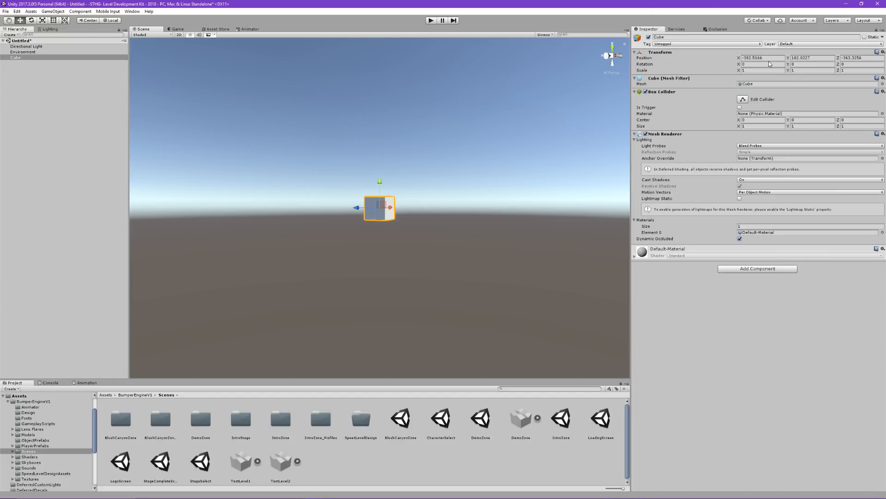
pyautogui.write('0')
pyautogui.click(811, 58)
pyautogui.write('0')
pyautogui.doubleClick(870, 59)
pyautogui.write('0')
pyautogui.moveTo(869, 59); pyautogui.dragTo(820, 59)
pyautogui.write('0')
pyautogui.moveTo(360, 196); pyautogui.dragTo(337, 195, button='right')
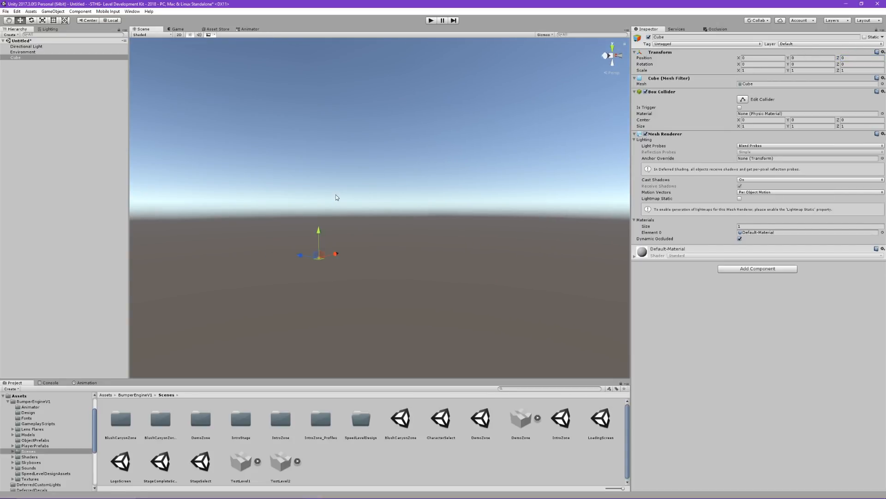
pyautogui.press('f')
pyautogui.keyDown('alt'); pyautogui.moveTo(337, 195); pyautogui.dragTo(343, 239); pyautogui.keyUp('alt')
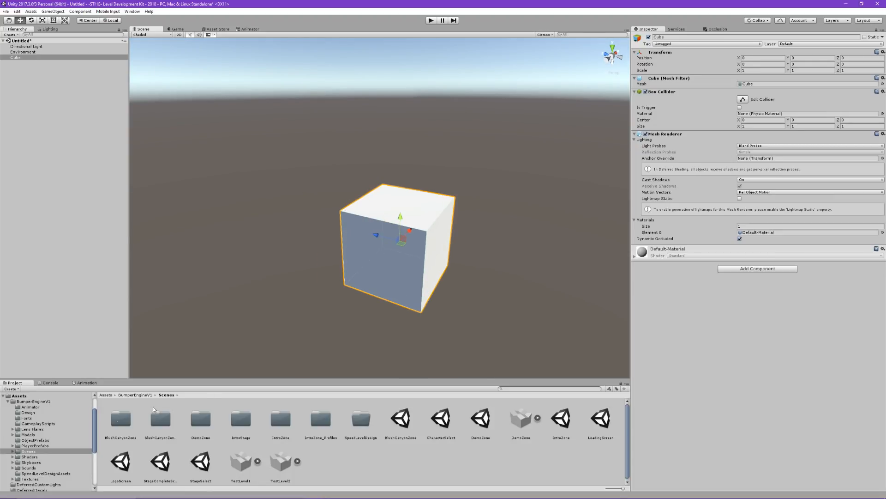
# Step: Open the PlayerPrefabs folder and preview the PlayerObjects character prefabs one after another
pyautogui.click(30, 446)
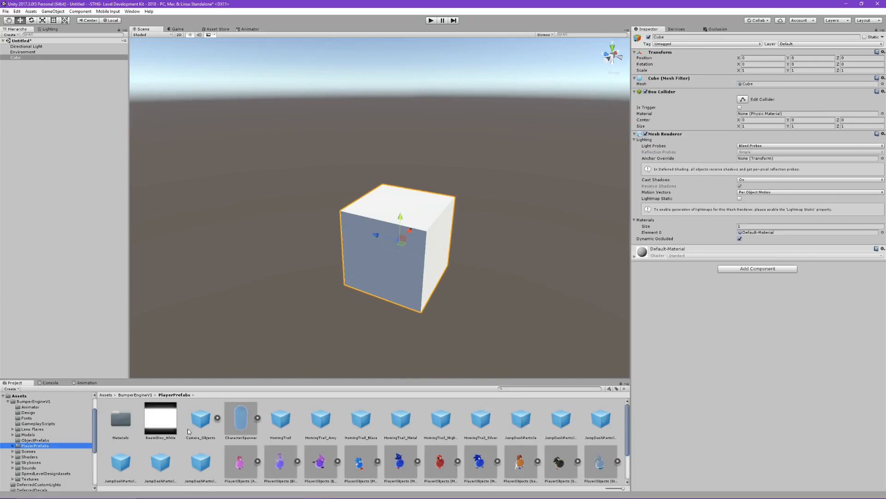
pyautogui.click(240, 462)
pyautogui.press('Right')
pyautogui.press('Right')
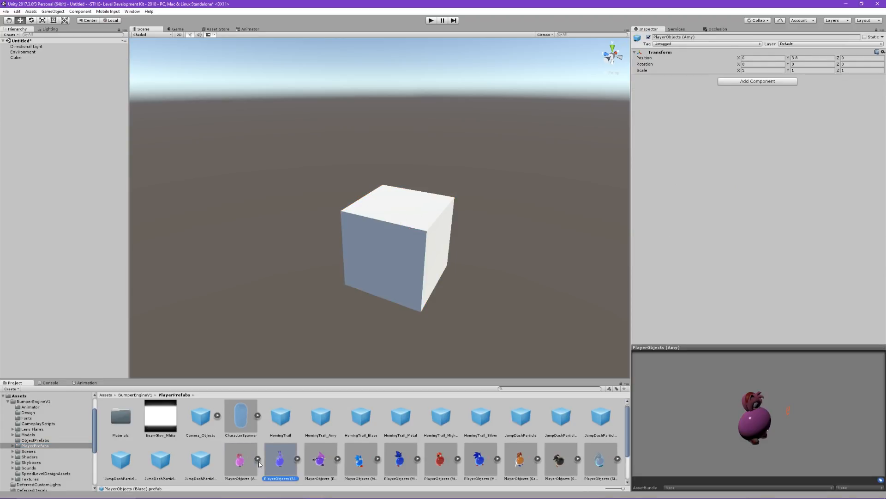
pyautogui.press('Right')
pyautogui.press('Right')
pyautogui.press('Right')
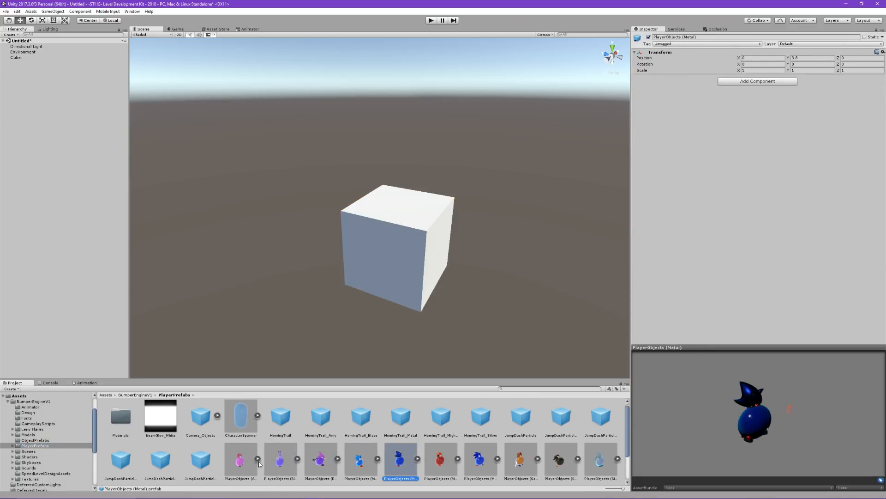
pyautogui.press('Right')
pyautogui.press('Right')
pyautogui.press('Right')
pyautogui.press('Right')
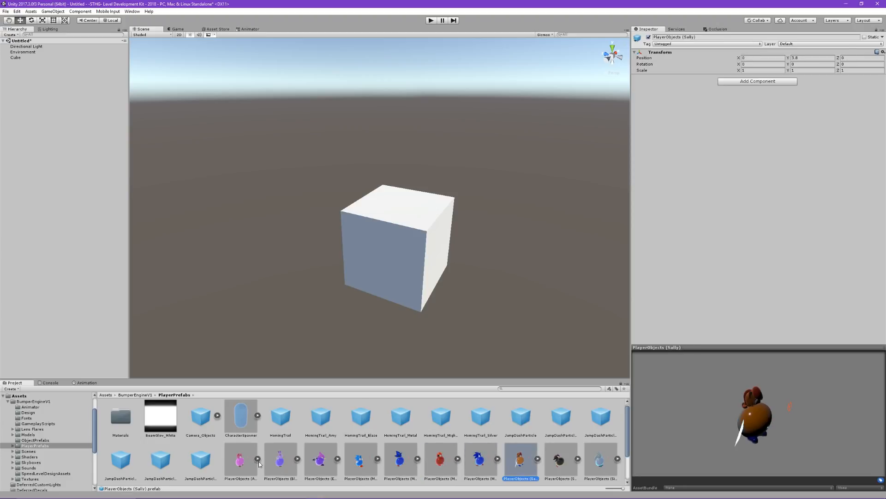
pyautogui.press('Left')
pyautogui.press('Left')
pyautogui.press('Left')
pyautogui.press('Left')
pyautogui.press('Left')
pyautogui.press('Left')
pyautogui.press('Left')
pyautogui.press('Left')
pyautogui.press('Left')
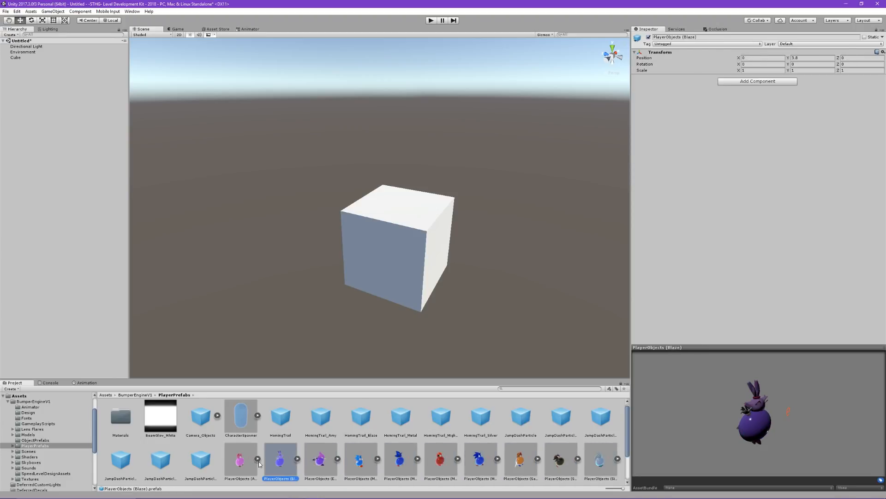
# Step: Rename the cube to "floor" and make it a child of the Environment object
pyautogui.click(49, 59)
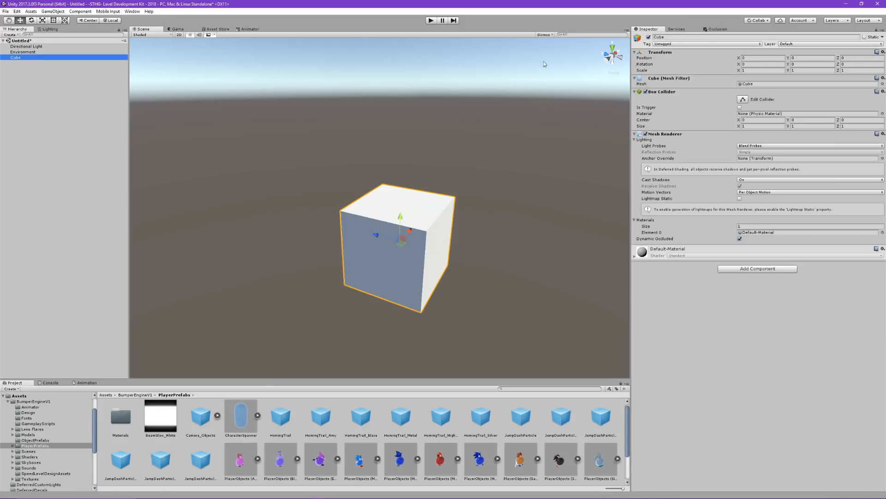
pyautogui.click(664, 38)
pyautogui.write('floor')
pyautogui.press('Return')
pyautogui.moveTo(20, 56); pyautogui.dragTo(23, 52)
# Step: Scale the floor to 500 on X and 500 on Z
pyautogui.click(782, 71)
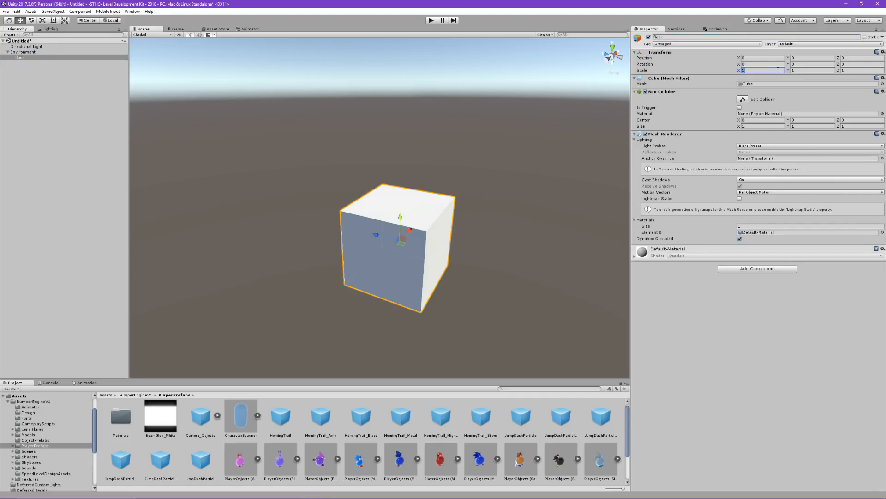
pyautogui.write('500')
pyautogui.click(854, 72)
pyautogui.write('500')
pyautogui.moveTo(419, 176); pyautogui.dragTo(269, 205, button='right')
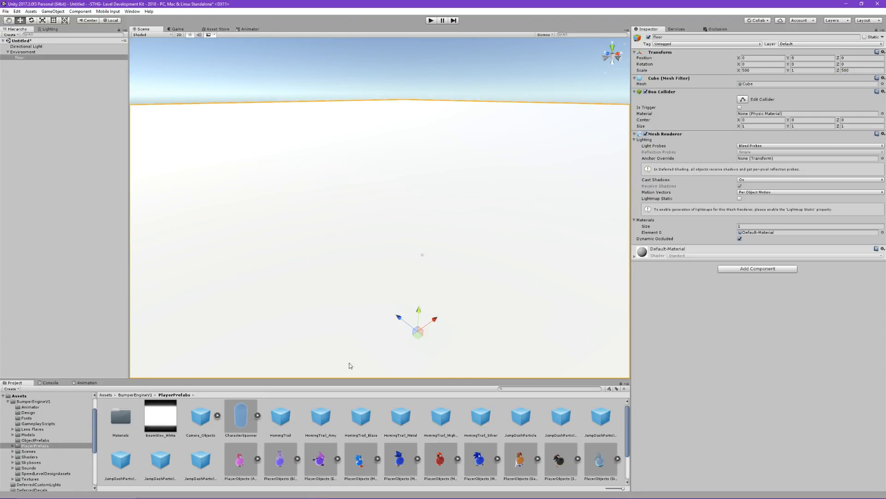
# Step: Add the CharacterSpawner prefab to the root of the scene Hierarchy and collapse the Environment group
pyautogui.click(257, 416)
pyautogui.click(257, 416)
pyautogui.moveTo(255, 420); pyautogui.dragTo(31, 145)
pyautogui.click(8, 52)
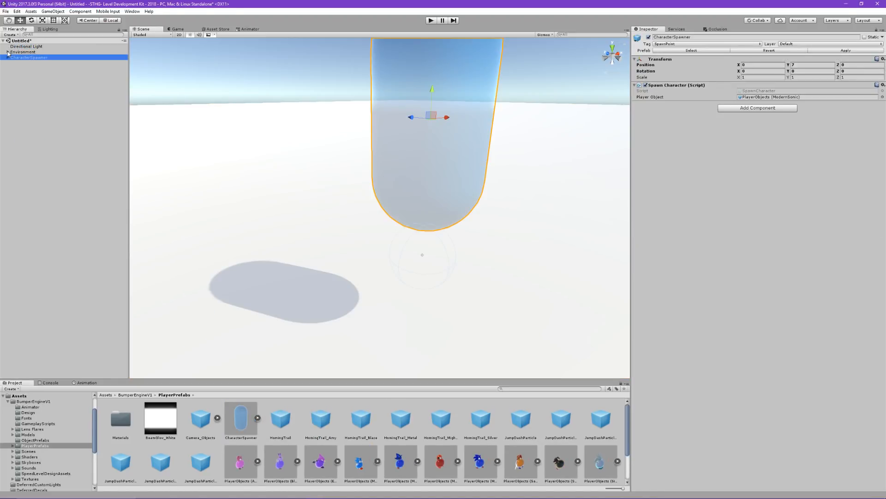
pyautogui.press('s')
pyautogui.moveTo(376, 96); pyautogui.dragTo(353, 90, button='right')
pyautogui.press('d')
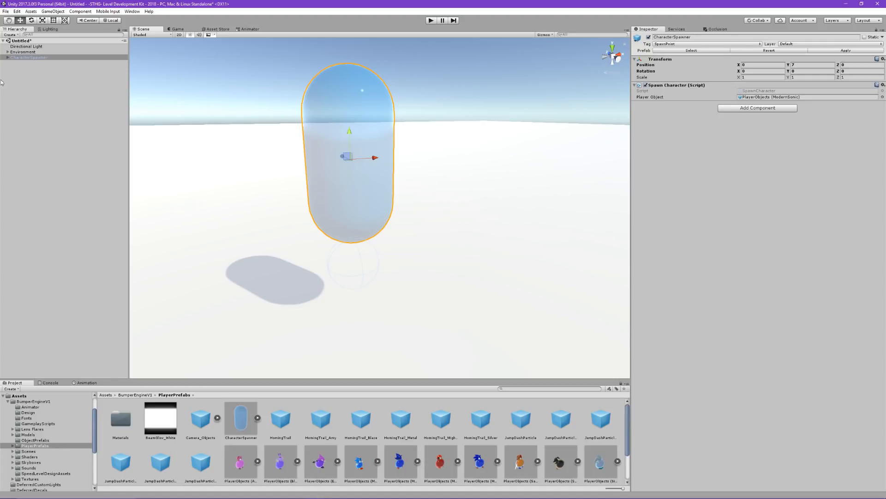
# Step: Expand the CharacterSpawner and deactivate its [StageMusic] child object
pyautogui.click(7, 58)
pyautogui.click(24, 63)
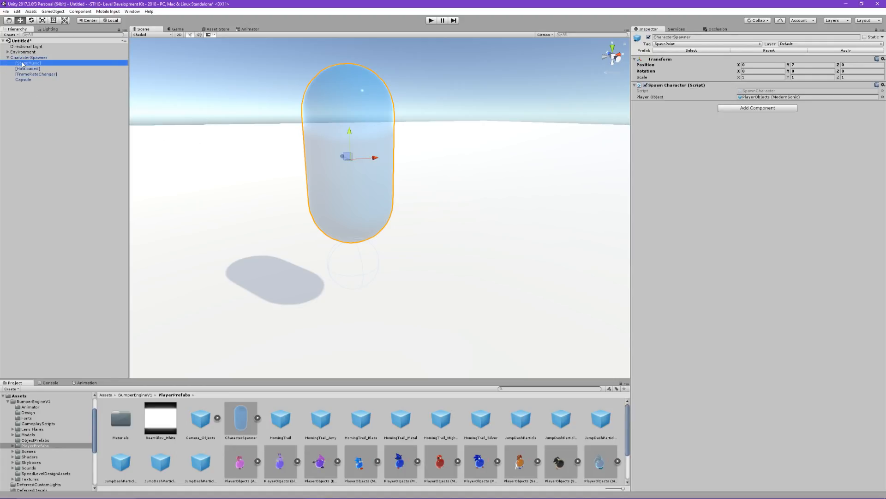
pyautogui.click(649, 37)
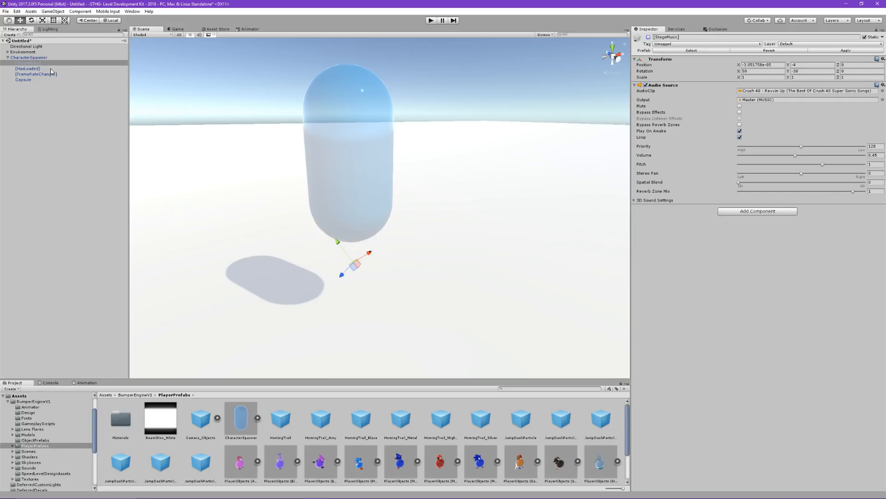
# Step: Select the CharacterSpawner's [HasLoaded] child and switch the transform handle position to Pivot
pyautogui.click(51, 69)
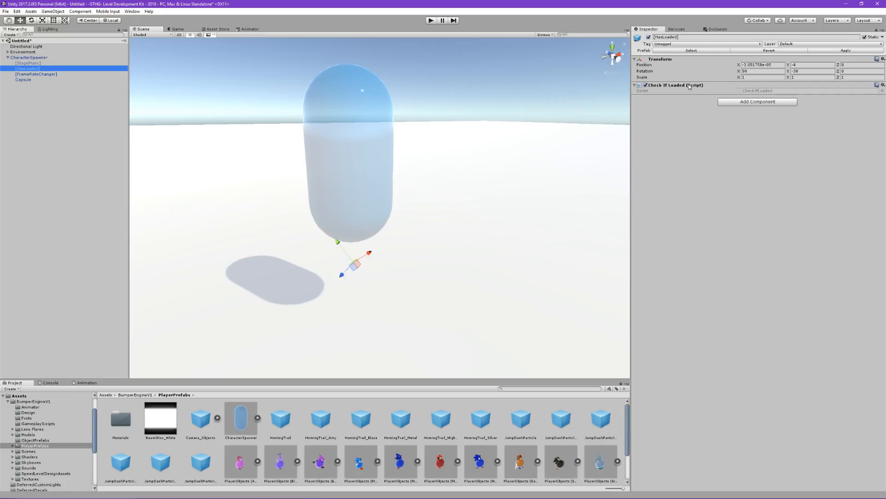
pyautogui.click(94, 23)
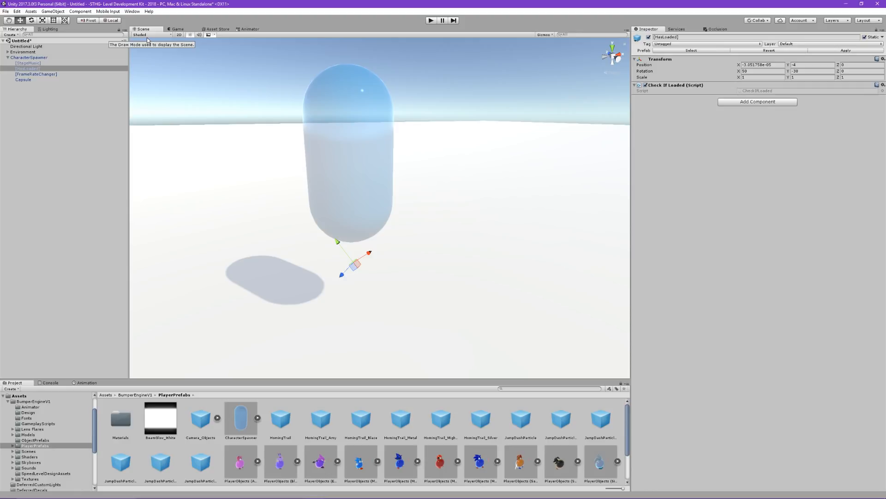
# Step: Examine the components of [FrameRateChanger] and Capsule, and the Player Object assigned in the CharacterSpawner's Spawn Character script
pyautogui.click(37, 74)
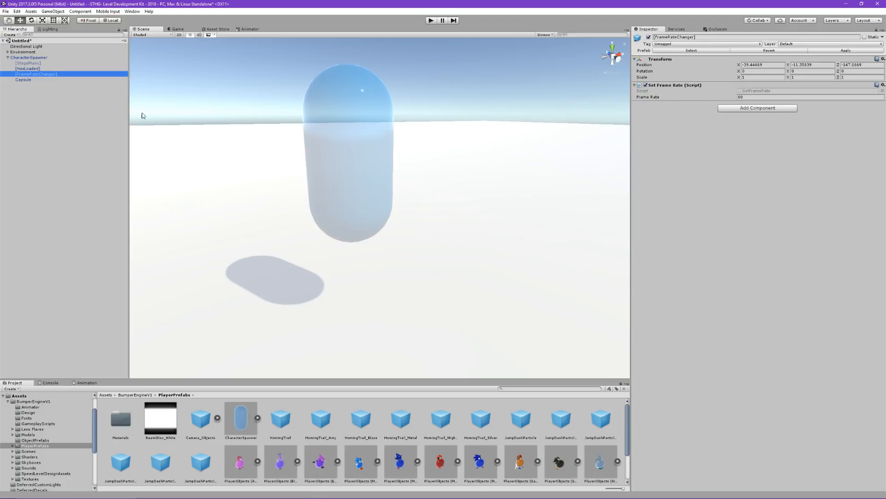
pyautogui.click(26, 79)
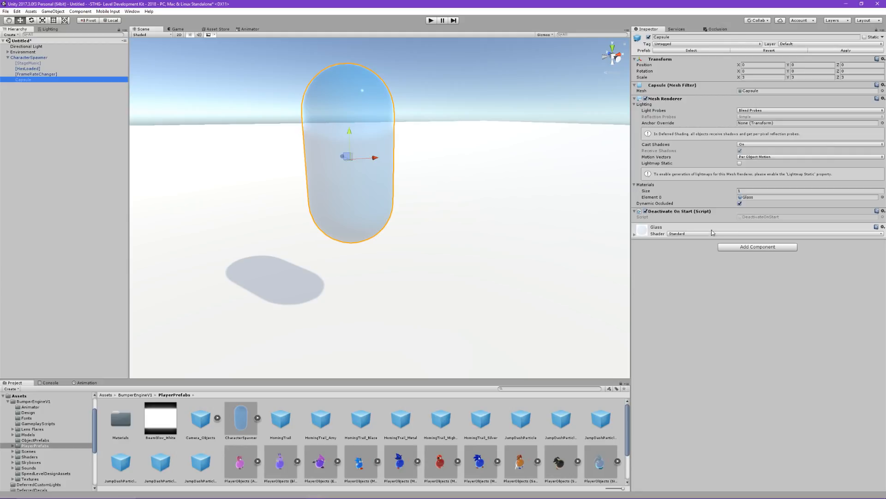
pyautogui.click(40, 58)
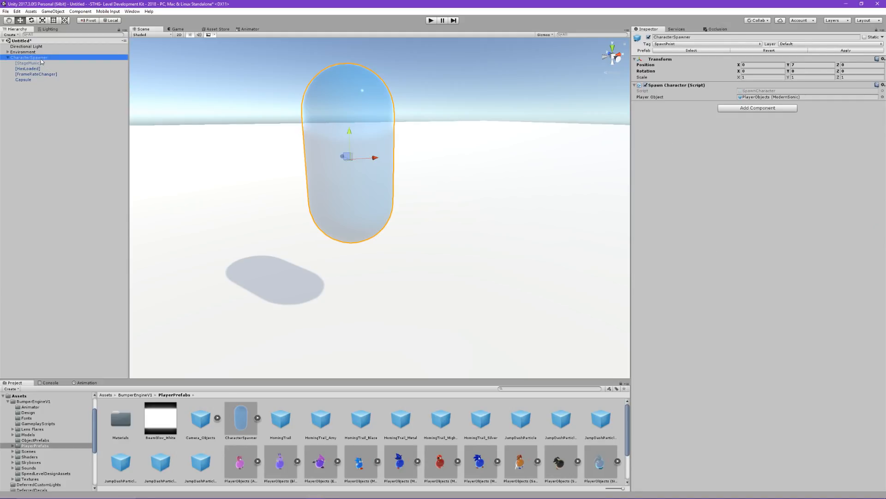
pyautogui.click(791, 96)
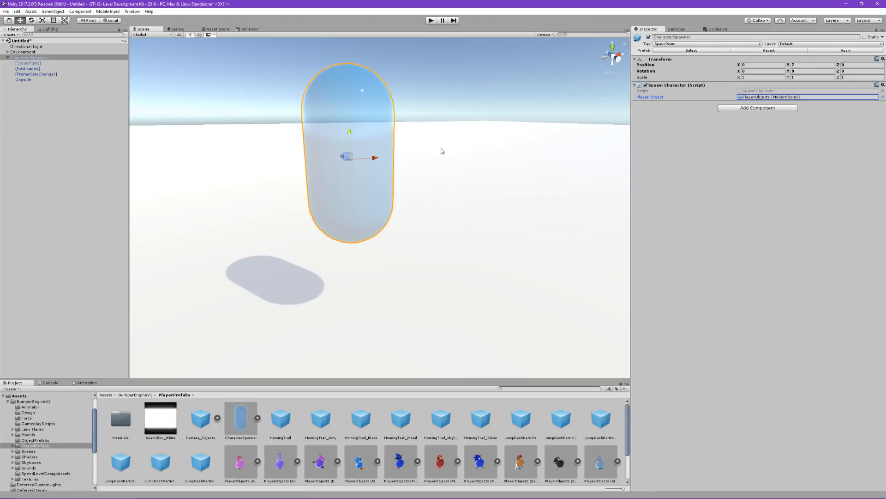
# Step: Collapse the CharacterSpawner in the Hierarchy and widen the Scene view by narrowing the Inspector
pyautogui.keyDown('alt'); pyautogui.moveTo(440, 144); pyautogui.dragTo(358, 135); pyautogui.keyUp('alt')
pyautogui.moveTo(358, 135); pyautogui.dragTo(352, 141, button='right')
pyautogui.click(8, 57)
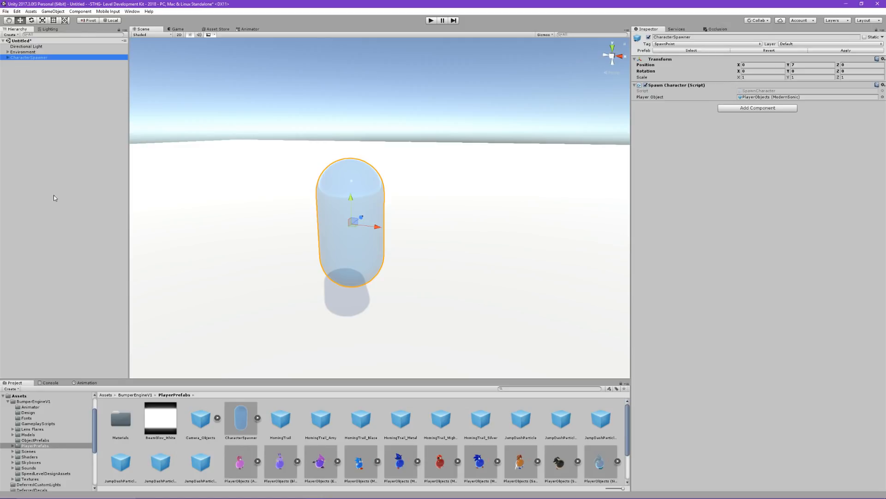
pyautogui.keyDown('alt'); pyautogui.moveTo(430, 177); pyautogui.dragTo(444, 53); pyautogui.keyUp('alt')
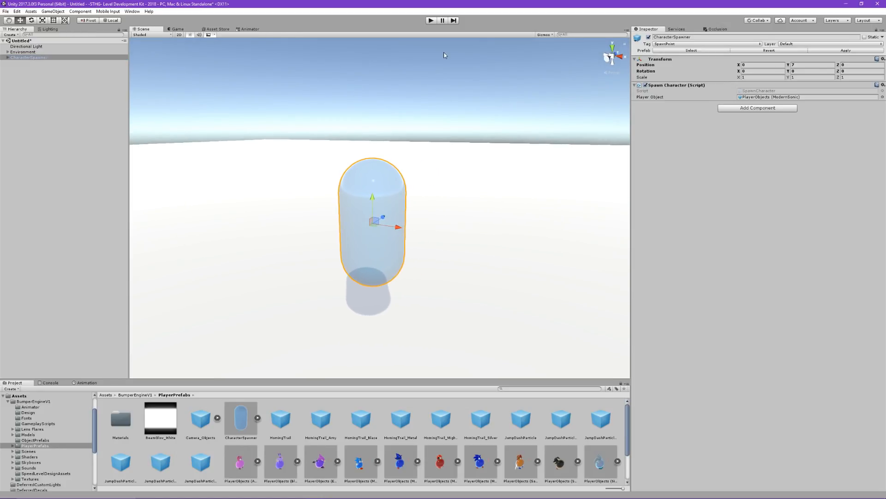
pyautogui.moveTo(631, 126); pyautogui.dragTo(659, 121)
# Step: Playtest the scene twice with the spawned Sonic character, viewing the CharacterSpawner from another angle between the two runs
pyautogui.click(432, 22)
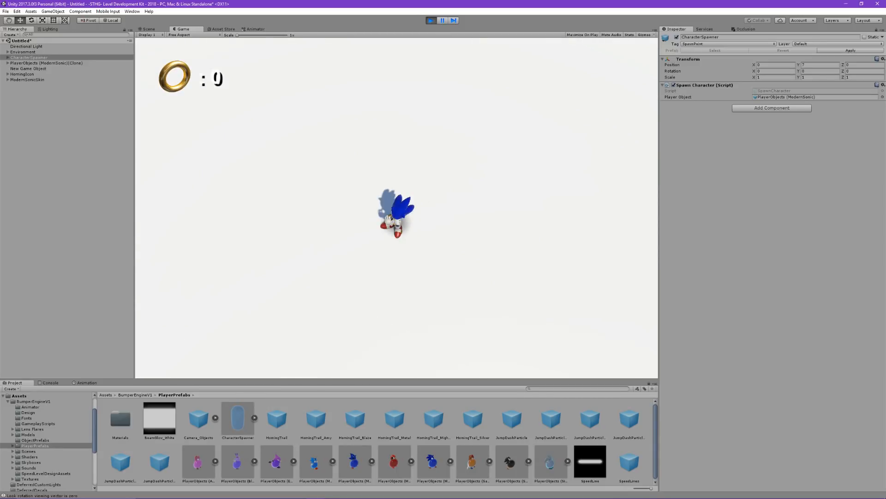
pyautogui.click(431, 20)
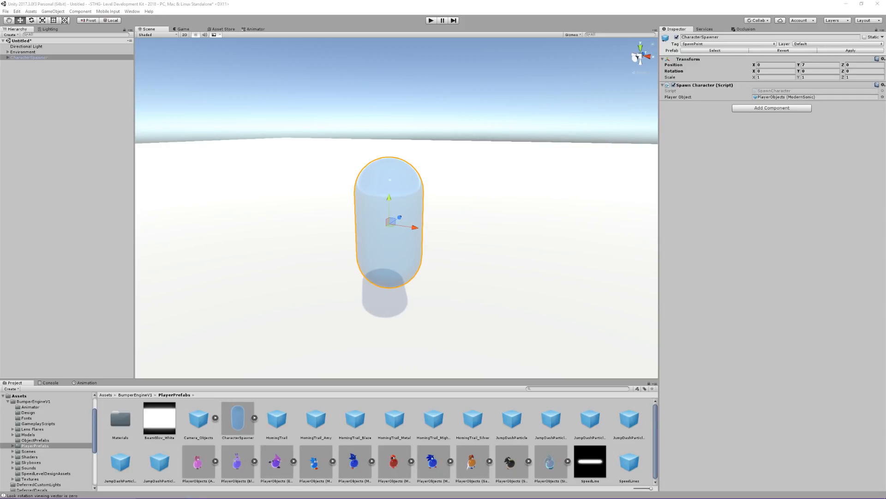
pyautogui.moveTo(373, 204); pyautogui.dragTo(324, 211, button='right')
pyautogui.press('s')
pyautogui.press('d')
pyautogui.press('a')
pyautogui.press('d')
pyautogui.press('a')
pyautogui.press('d')
pyautogui.press('a')
pyautogui.press('d')
pyautogui.click(432, 21)
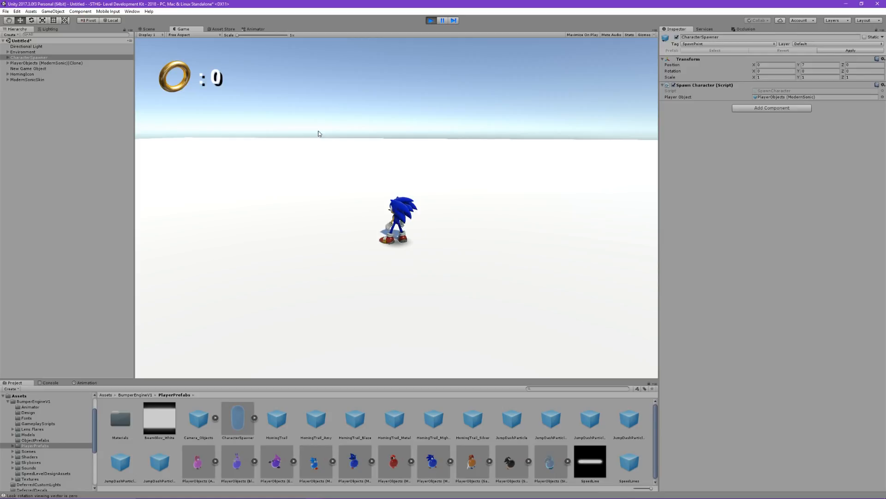
pyautogui.click(431, 20)
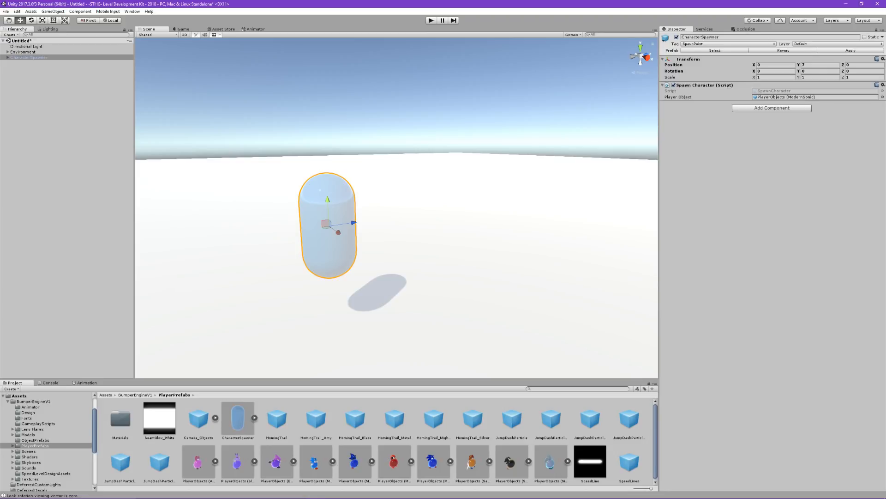
# Step: Move the CharacterSpawner to the near corner of the floor, about X -204.5 and Z -214.1, and deselect it
pyautogui.keyDown('alt'); pyautogui.moveTo(392, 193); pyautogui.dragTo(357, 228); pyautogui.keyUp('alt')
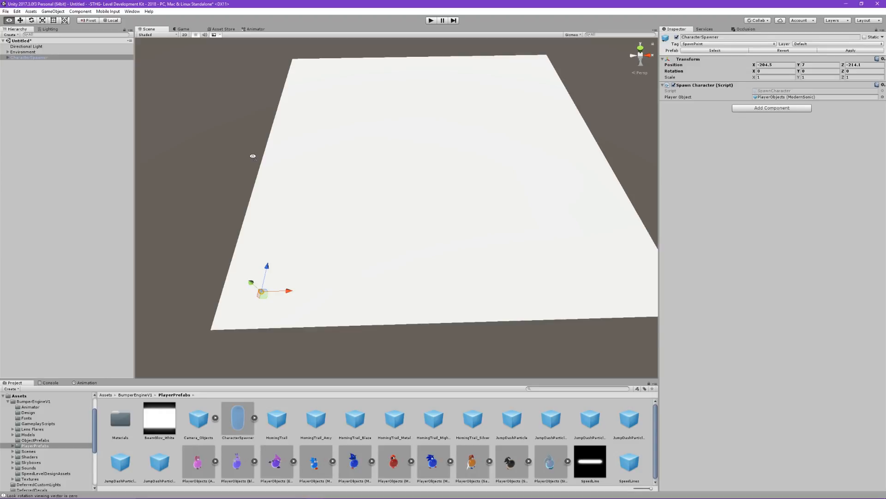
pyautogui.moveTo(251, 156); pyautogui.dragTo(249, 152, button='right')
pyautogui.click(67, 117)
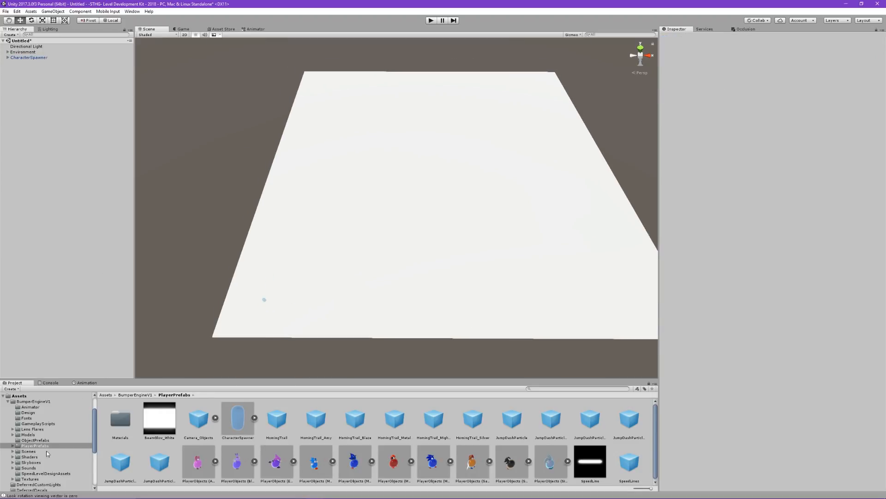
# Step: Expand the Environment group and open the StageModels folder inside BumperEngineV1's Models folder
pyautogui.click(20, 53)
pyautogui.click(7, 52)
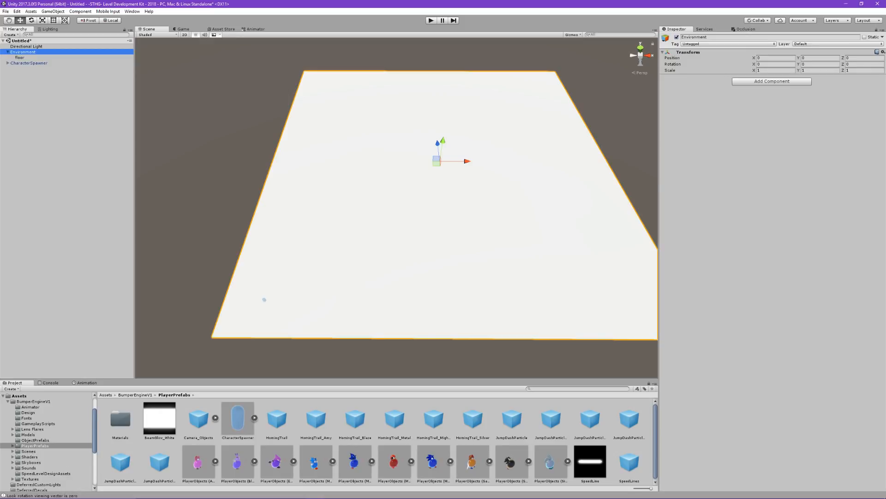
pyautogui.click(37, 440)
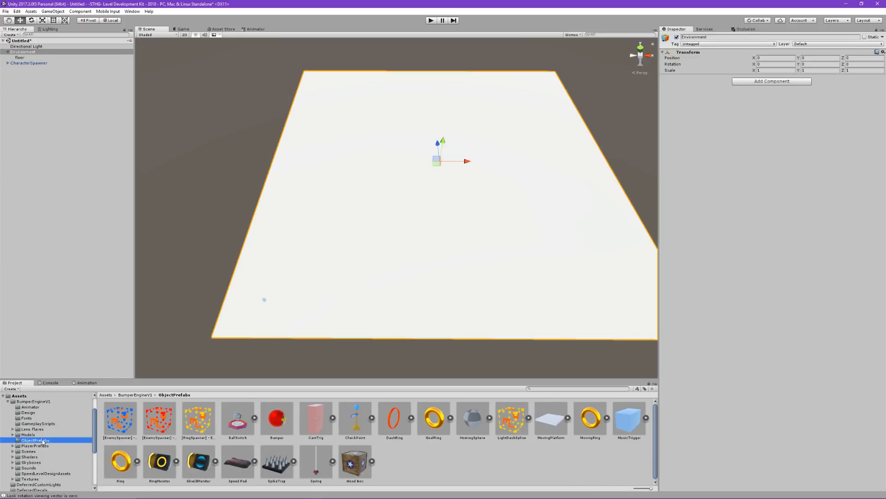
pyautogui.click(36, 435)
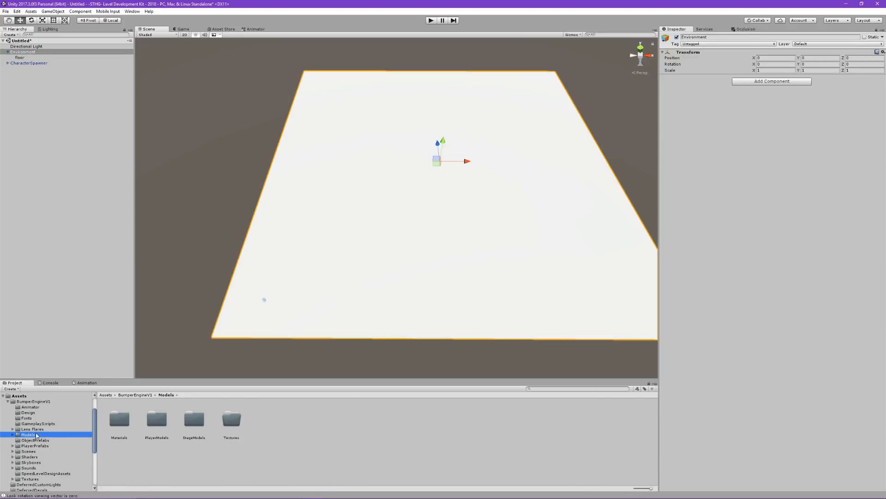
pyautogui.doubleClick(184, 419)
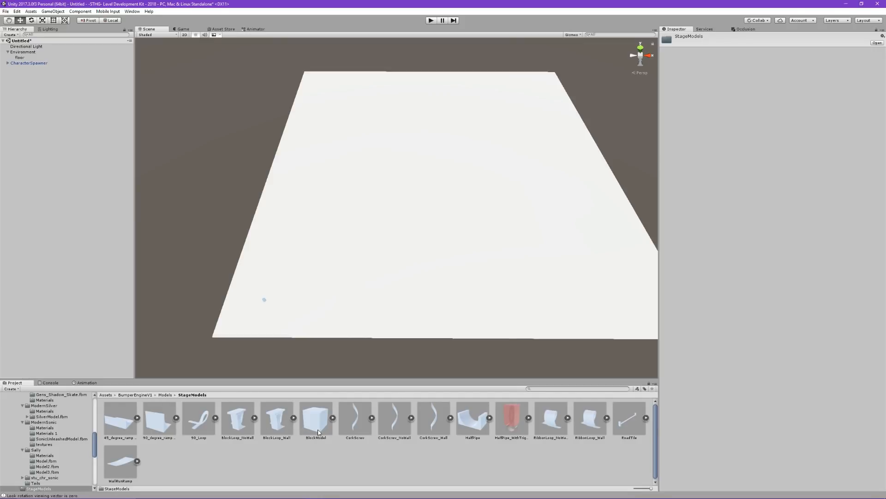
# Step: Place a BlockModel on the floor ahead of the CharacterSpawner, at about X -203.12 and Z -180.57
pyautogui.moveTo(315, 430); pyautogui.dragTo(277, 274)
pyautogui.press('f')
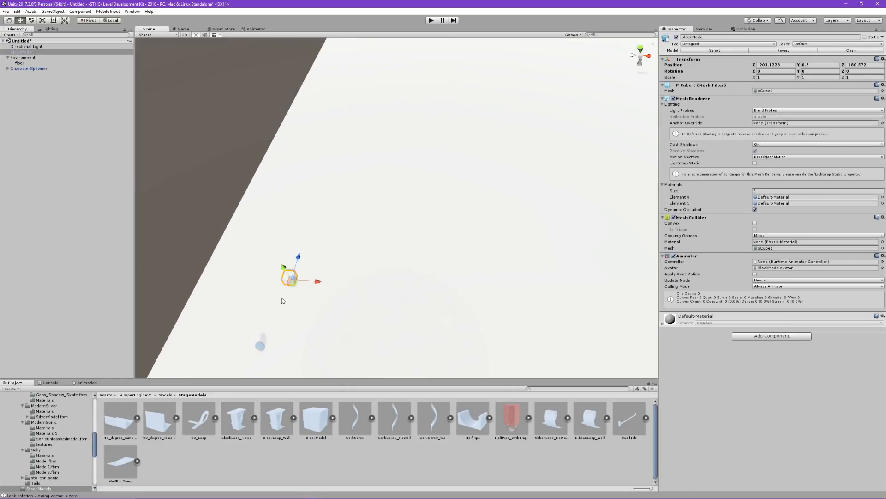
pyautogui.moveTo(329, 271); pyautogui.dragTo(330, 205, button='right')
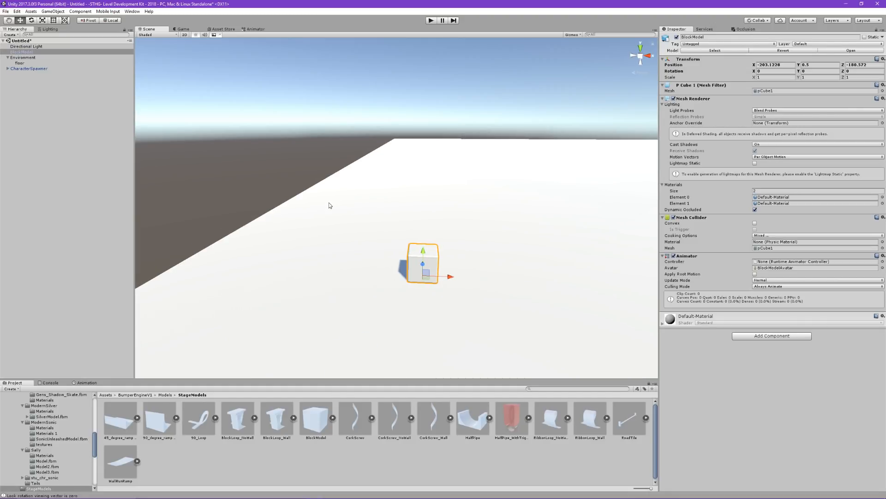
# Step: Try the move, rotate and scale tools on the BlockModel and undo the resulting changes
pyautogui.press('q')
pyautogui.press('w')
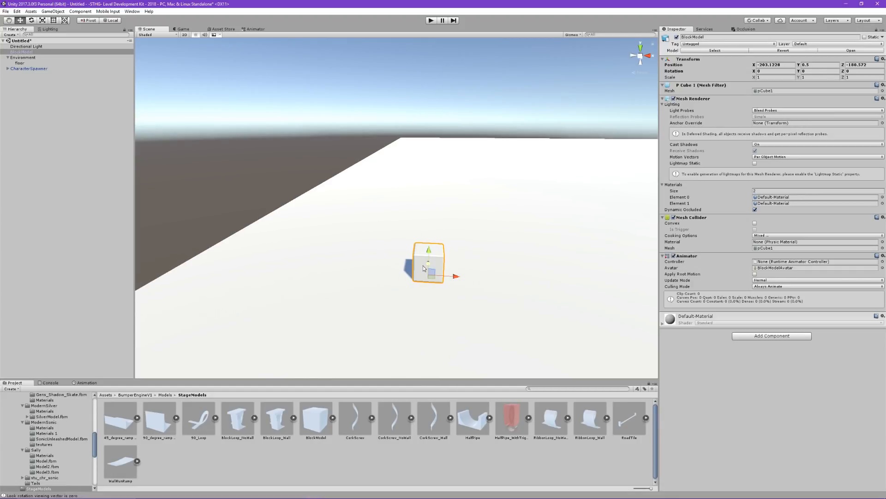
pyautogui.press('e')
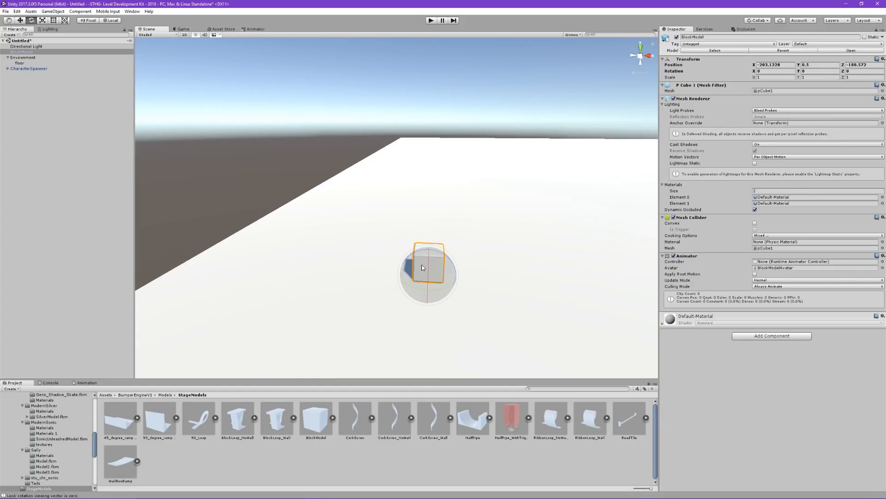
pyautogui.press('r')
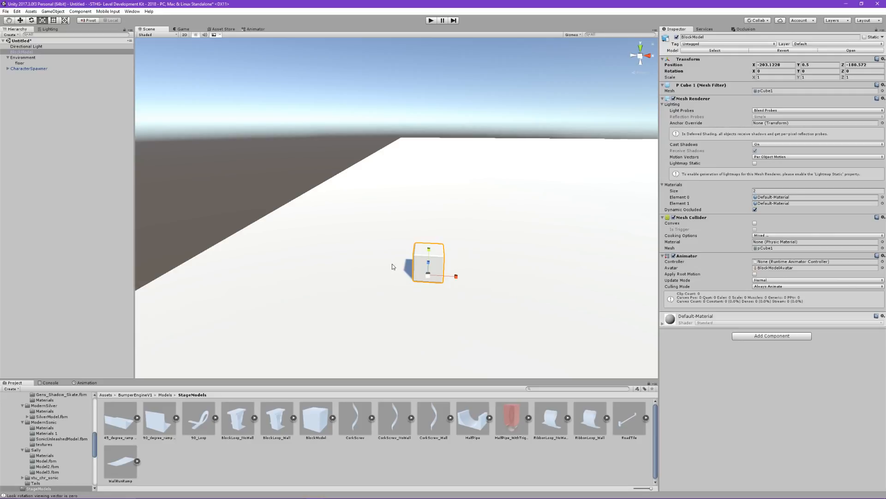
pyautogui.press('e')
pyautogui.press('w')
pyautogui.press('q')
pyautogui.moveTo(393, 256); pyautogui.dragTo(377, 238)
pyautogui.press('w')
pyautogui.moveTo(428, 276); pyautogui.dragTo(428, 234)
pyautogui.press('e')
pyautogui.press('r')
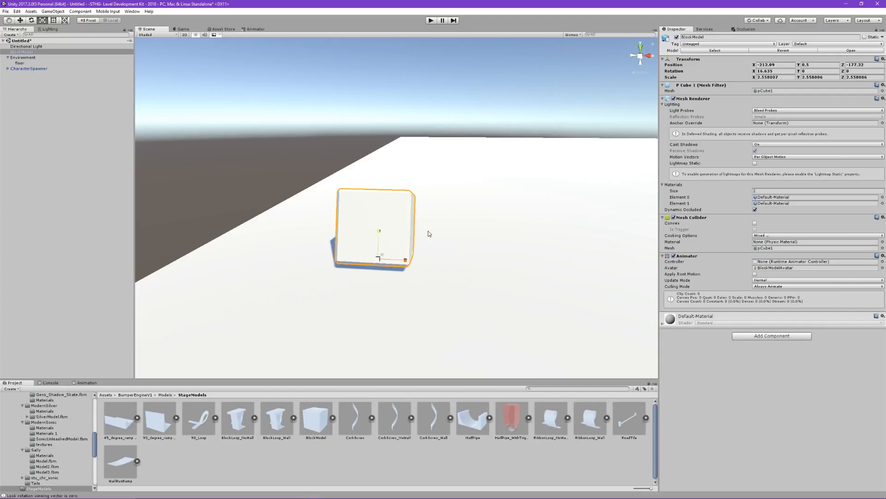
pyautogui.hotkey('ctrl', 'z')
pyautogui.hotkey('ctrl', 'z')
pyautogui.moveTo(411, 233); pyautogui.dragTo(409, 234, button='right')
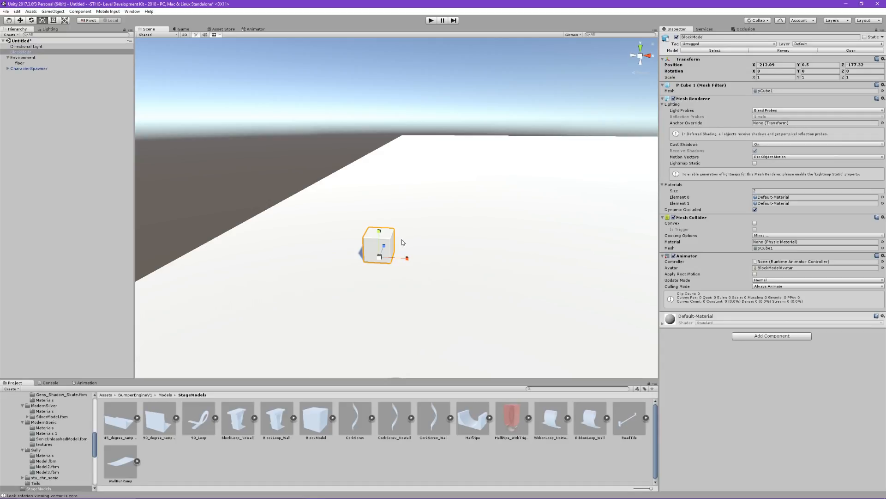
pyautogui.hotkey('ctrl', 'z')
# Step: Move the BlockModel closer in front of the CharacterSpawner, to about X -207.27 and Z -192.61
pyautogui.moveTo(399, 241); pyautogui.dragTo(385, 248, button='right')
pyautogui.press('w')
pyautogui.press('d')
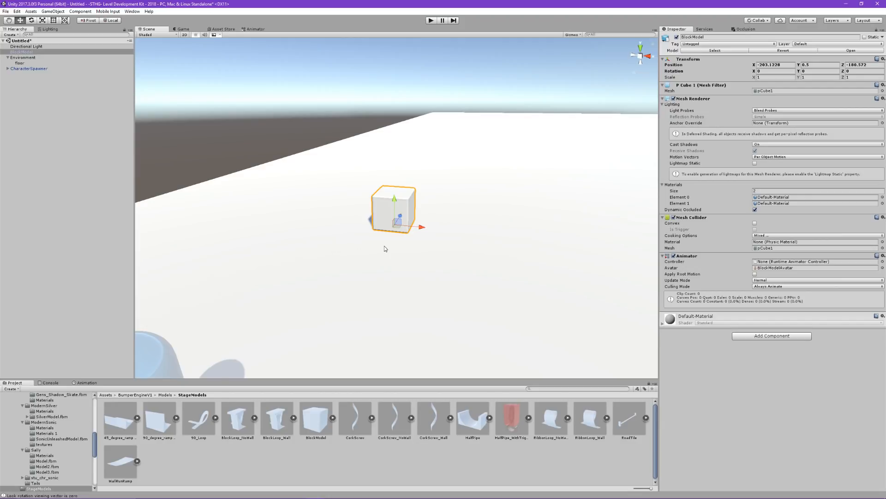
pyautogui.moveTo(373, 229); pyautogui.dragTo(411, 231, button='right')
pyautogui.moveTo(394, 192); pyautogui.dragTo(366, 225)
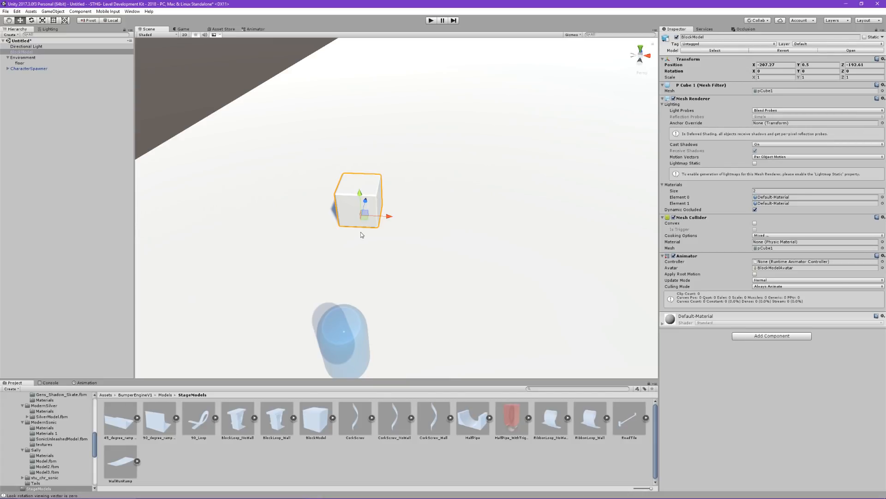
# Step: Scale the BlockModel into a long, wide wall and move it farther ahead of the CharacterSpawner
pyautogui.press('r')
pyautogui.moveTo(364, 221); pyautogui.dragTo(471, 225)
pyautogui.moveTo(470, 225); pyautogui.dragTo(433, 235, button='right')
pyautogui.press('s')
pyautogui.moveTo(444, 175)
pyautogui.mouseDown()
pyautogui.moveTo(472, 179)
pyautogui.moveTo(459, 184)
pyautogui.mouseUp()
pyautogui.press('w')
pyautogui.moveTo(428, 153); pyautogui.dragTo(554, 68)
pyautogui.moveTo(493, 92); pyautogui.dragTo(511, 97)
# Step: Duplicate the wall block, place the copy behind it at about Z -135.3 and raise its Y scale to about 5.65
pyautogui.moveTo(512, 92); pyautogui.dragTo(428, 102, button='right')
pyautogui.hotkey('ctrl', 'd')
pyautogui.moveTo(459, 175); pyautogui.dragTo(477, 130)
pyautogui.press('r')
pyautogui.moveTo(494, 165); pyautogui.dragTo(506, 164)
pyautogui.press('w')
pyautogui.moveTo(496, 166)
pyautogui.mouseDown()
pyautogui.moveTo(514, 163)
pyautogui.moveTo(505, 161)
pyautogui.mouseUp()
# Step: Playtest the level by running Sonic forward and jumping over the two wall blocks, and stop the run
pyautogui.click(430, 20)
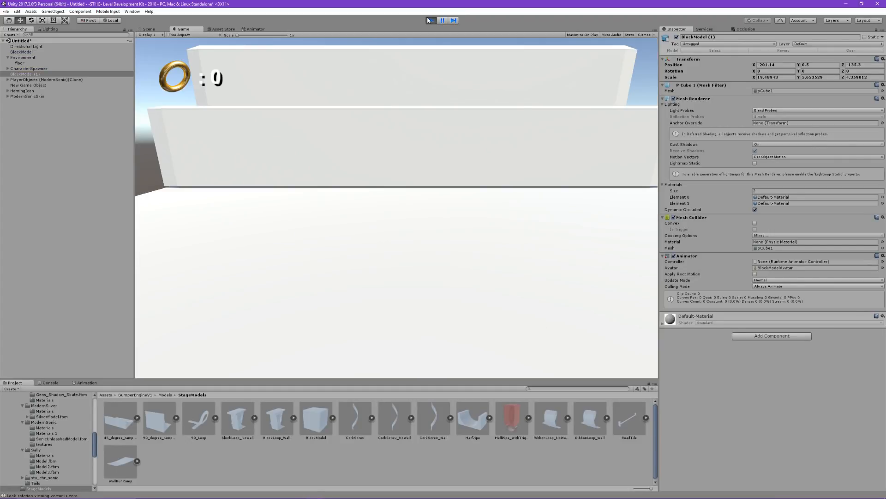
pyautogui.press('w')
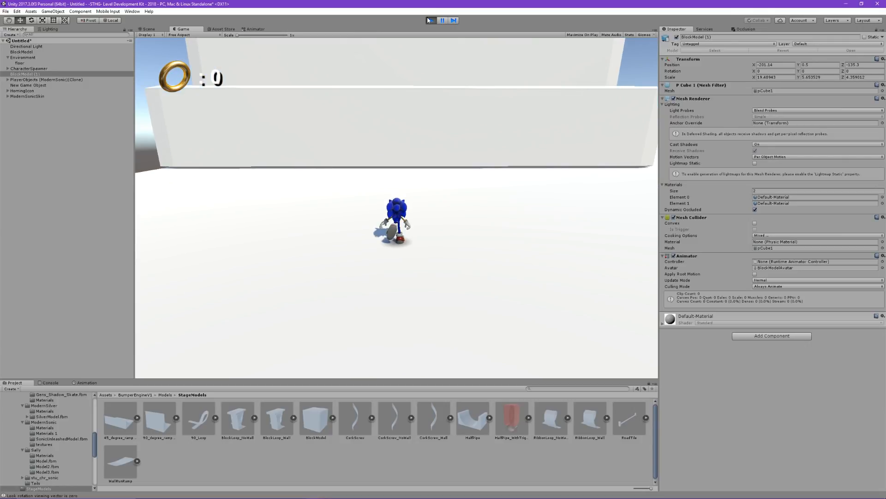
pyautogui.press('space')
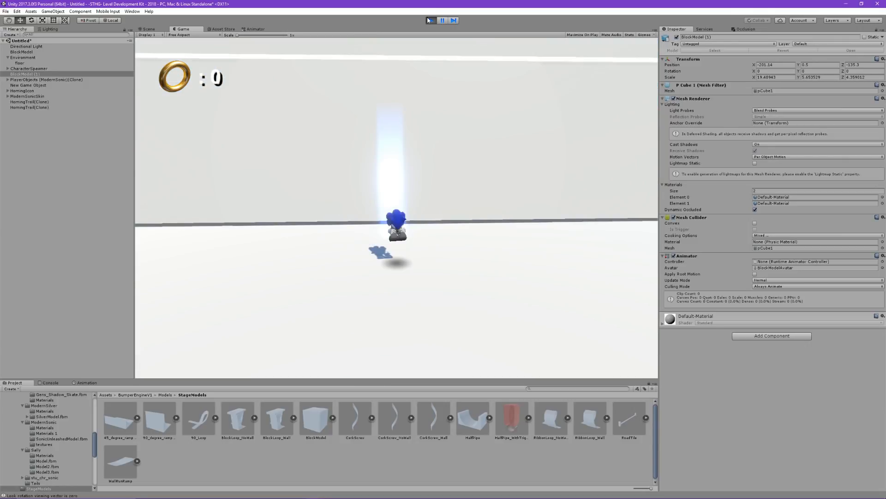
pyautogui.press('space')
pyautogui.press('space')
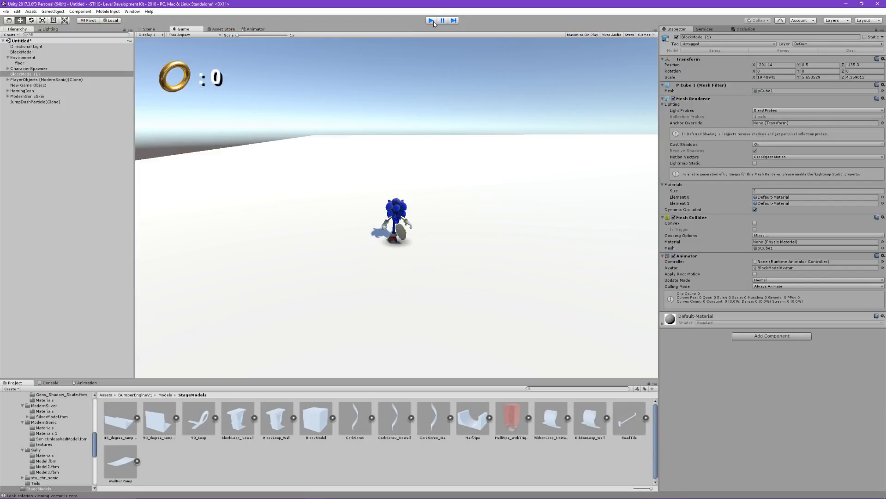
pyautogui.click(432, 21)
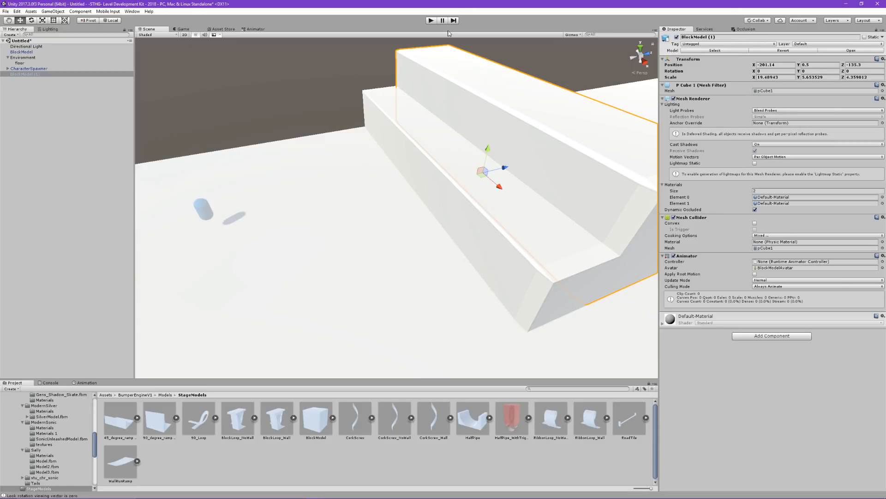
# Step: Open the Windows Task Manager
pyautogui.moveTo(406, 122); pyautogui.dragTo(480, 132, button='right')
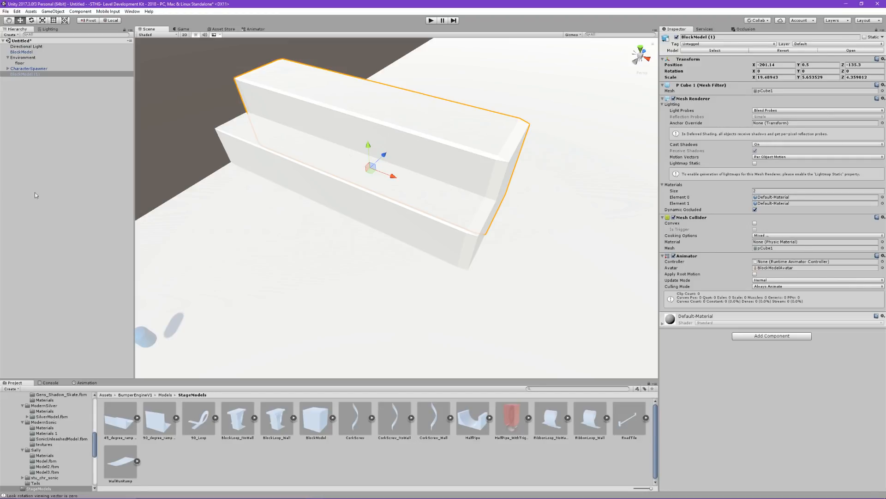
pyautogui.rightClick(374, 491)
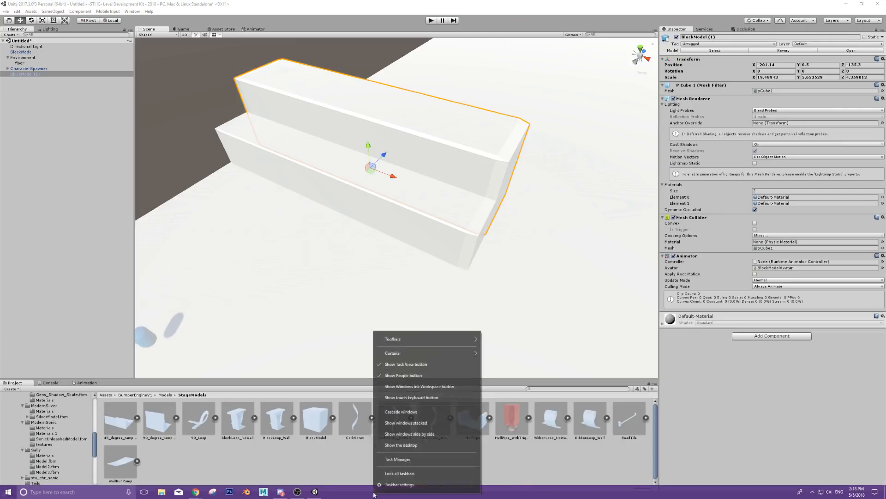
pyautogui.click(396, 460)
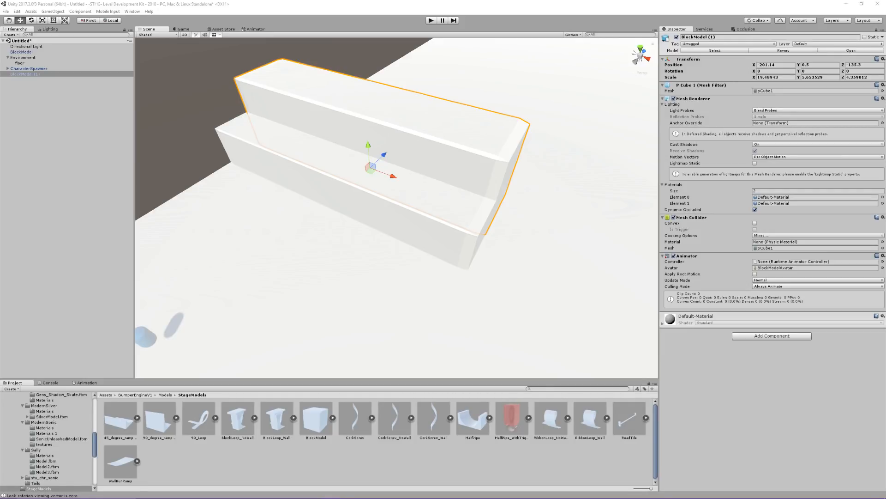
# Step: Move BlockModel and BlockModel (1) into the Environment group
pyautogui.moveTo(423, 177); pyautogui.dragTo(437, 157, button='right')
pyautogui.press('w')
pyautogui.moveTo(22, 51); pyautogui.dragTo(32, 60)
pyautogui.click(32, 77)
# Step: Duplicate BlockModel (1), scale the copy to about X 4.72 and Y 8.50, and place it at the wall's far end near X -165.8
pyautogui.click(369, 174)
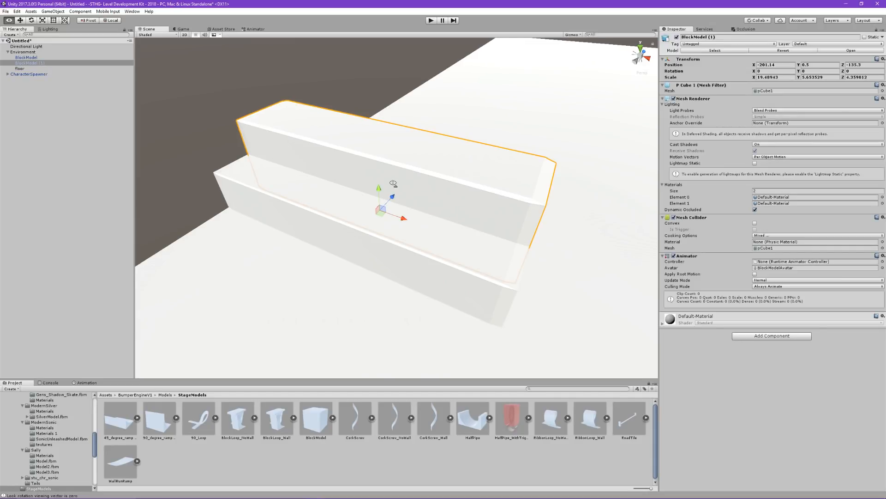
pyautogui.hotkey('ctrl', 'd')
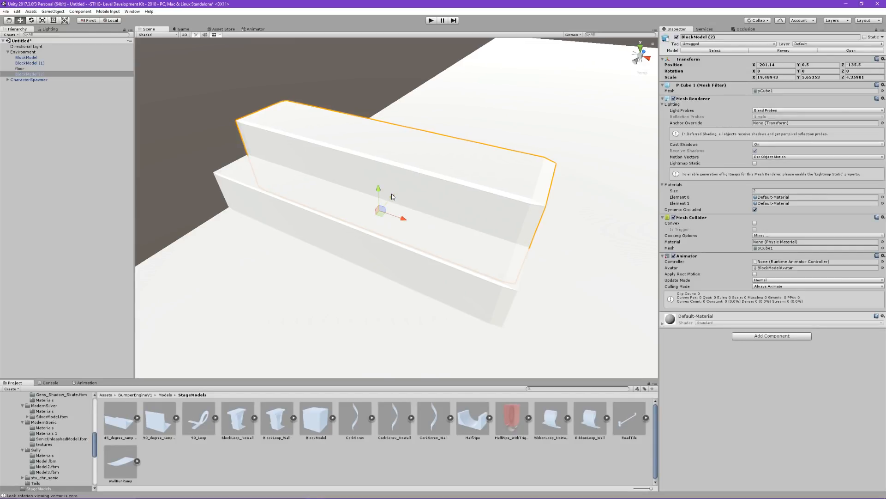
pyautogui.press('r')
pyautogui.moveTo(400, 219); pyautogui.dragTo(702, 257)
pyautogui.press('w')
pyautogui.press('r')
pyautogui.press('w')
pyautogui.keyDown('alt'); pyautogui.moveTo(358, 238); pyautogui.dragTo(409, 227); pyautogui.keyUp('alt')
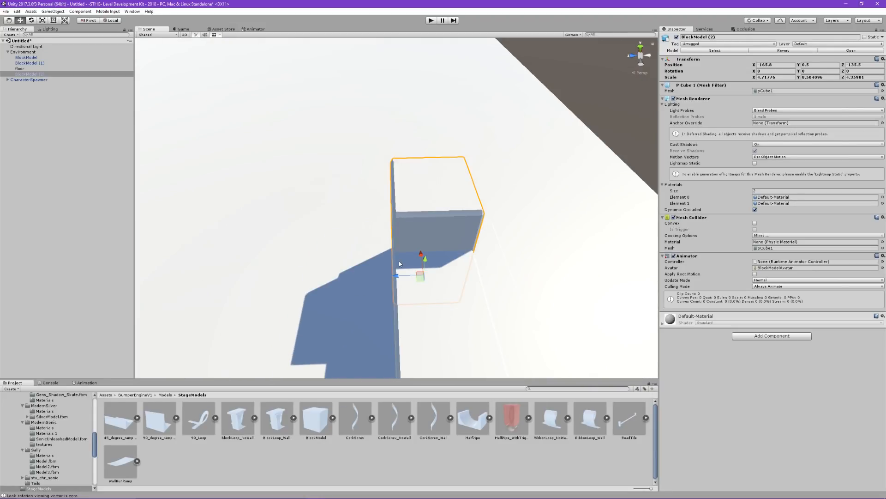
pyautogui.moveTo(398, 279); pyautogui.dragTo(395, 278)
# Step: Place a 90_degree_ramp on the floor behind the tall block and set its Y rotation to 90
pyautogui.moveTo(395, 278); pyautogui.dragTo(480, 284, button='right')
pyautogui.moveTo(155, 425); pyautogui.dragTo(387, 292)
pyautogui.click(818, 71)
pyautogui.write('90')
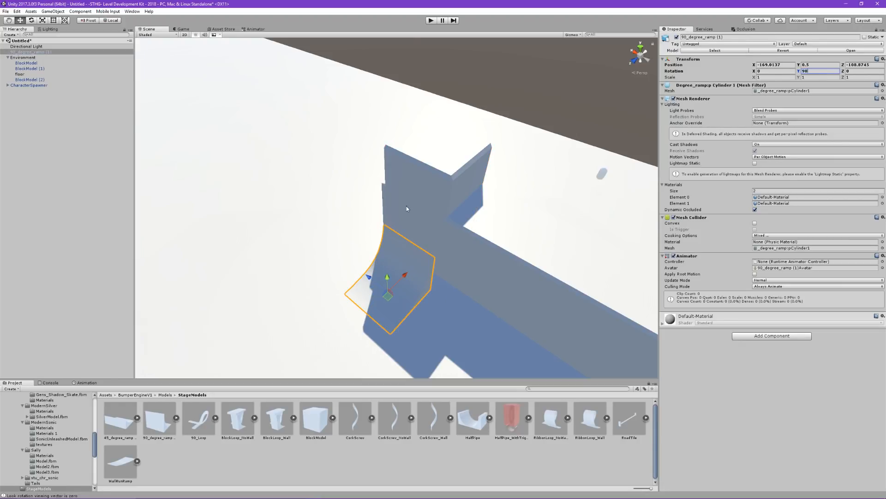
# Step: Move the 90-degree ramp against the back of the tall block, to about X -165.1, Y 0.16, Z -114.81
pyautogui.moveTo(406, 206); pyautogui.dragTo(393, 220, button='right')
pyautogui.moveTo(423, 250); pyautogui.dragTo(305, 187)
pyautogui.moveTo(401, 317)
pyautogui.mouseDown()
pyautogui.moveTo(392, 300)
pyautogui.moveTo(400, 302)
pyautogui.mouseUp()
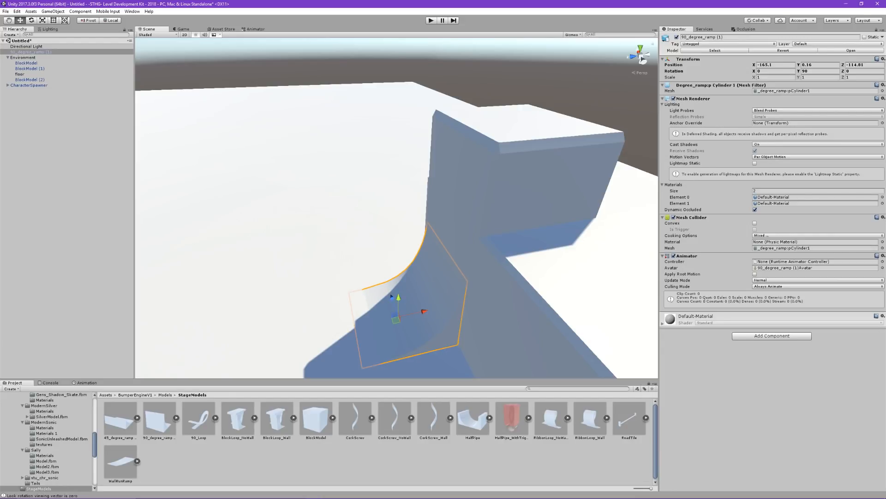
pyautogui.moveTo(293, 219); pyautogui.dragTo(358, 178, button='right')
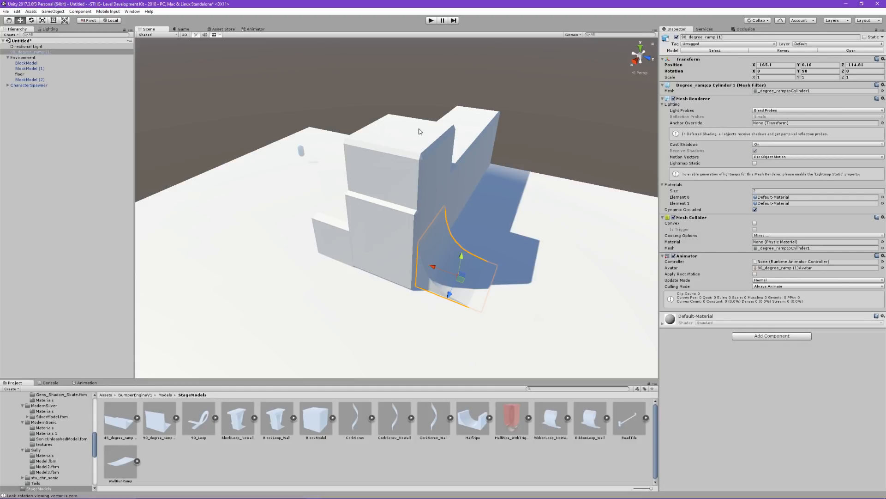
# Step: Play-test the level by running and jumping around the stacked blocks, stop the test, and view the wall in the scene
pyautogui.click(431, 20)
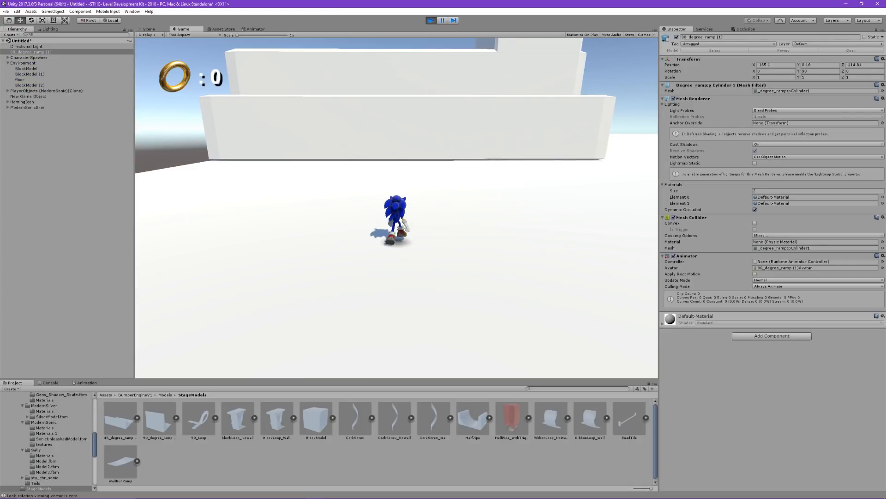
pyautogui.press('space')
pyautogui.press('space')
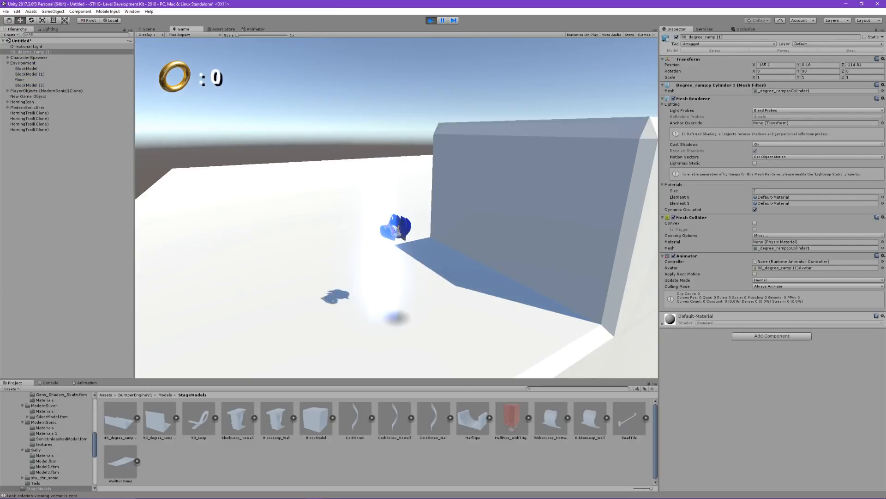
pyautogui.press('space')
pyautogui.press('space')
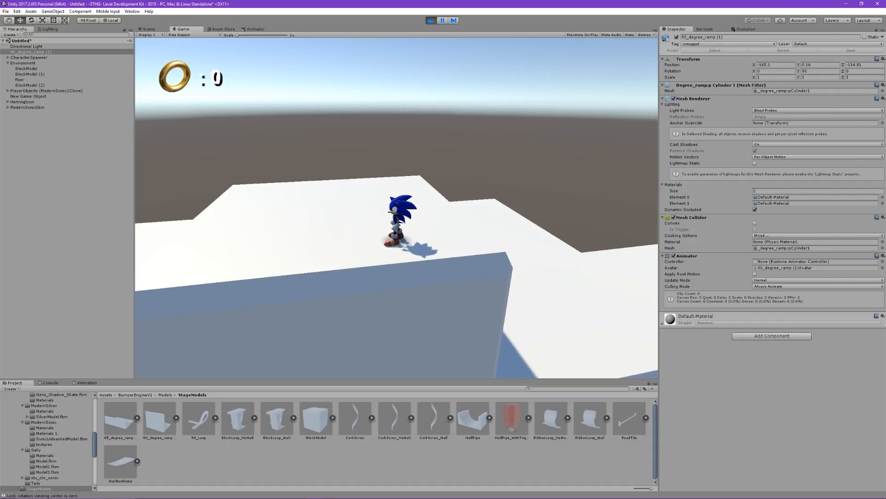
pyautogui.press('a')
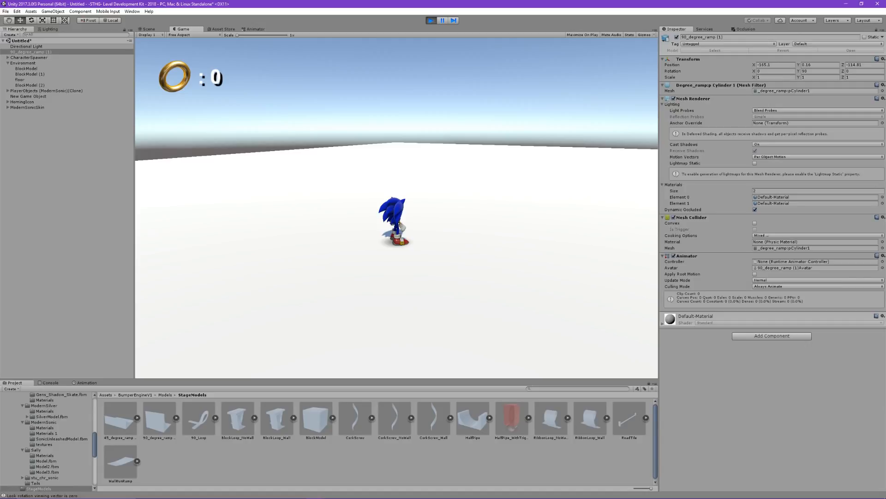
pyautogui.press('Escape')
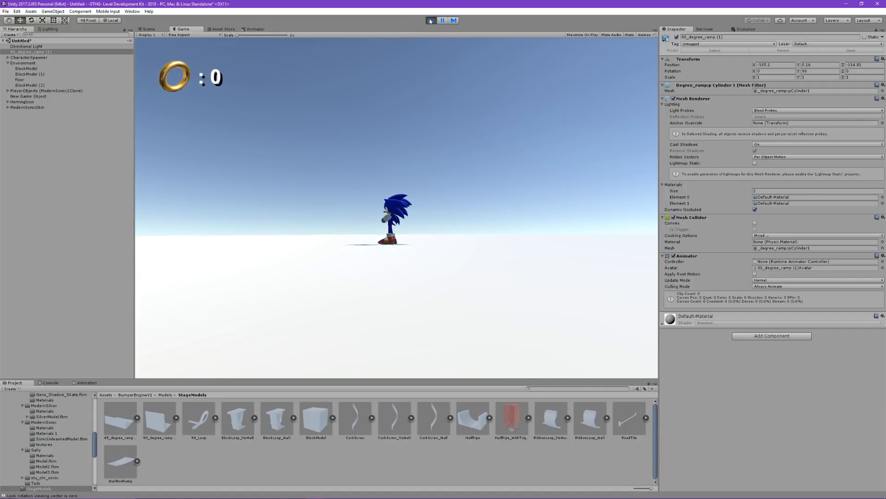
pyautogui.click(430, 20)
pyautogui.moveTo(249, 149); pyautogui.dragTo(271, 173, button='right')
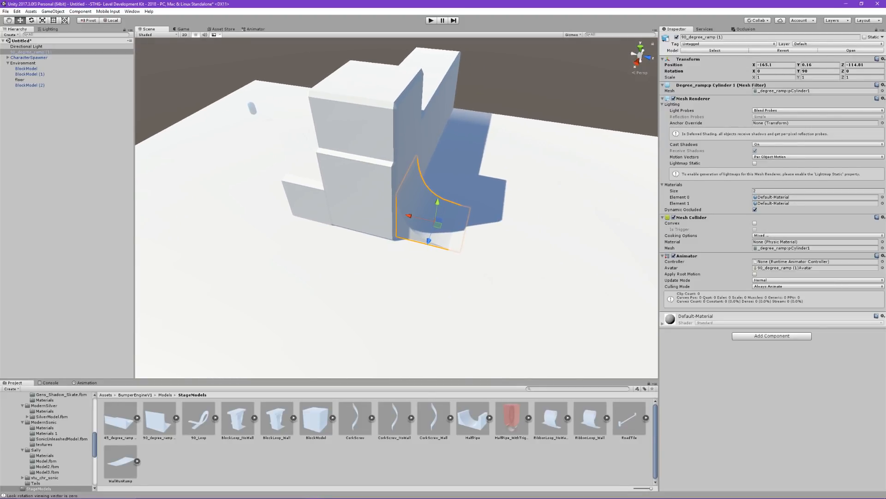
pyautogui.moveTo(318, 180); pyautogui.dragTo(455, 170, button='right')
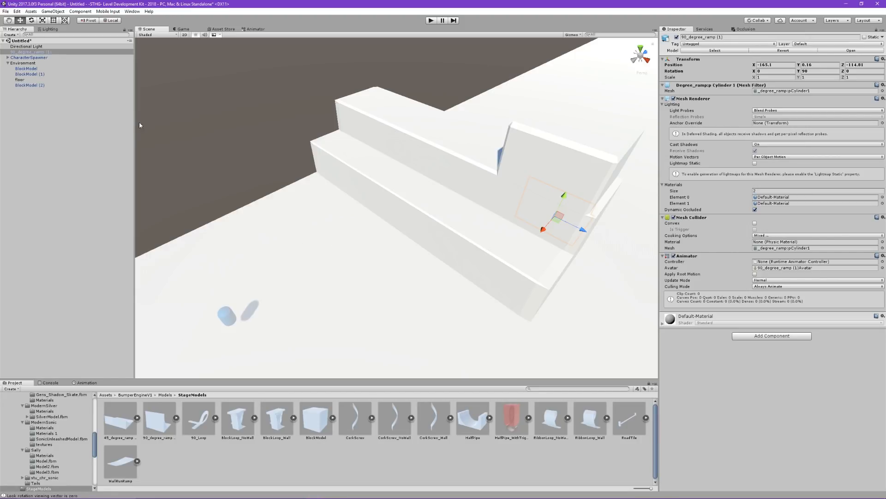
# Step: Collapse the Environment group and open the Materials folder under BumperEngineV1 > Models in the project assets
pyautogui.click(7, 66)
pyautogui.click(7, 63)
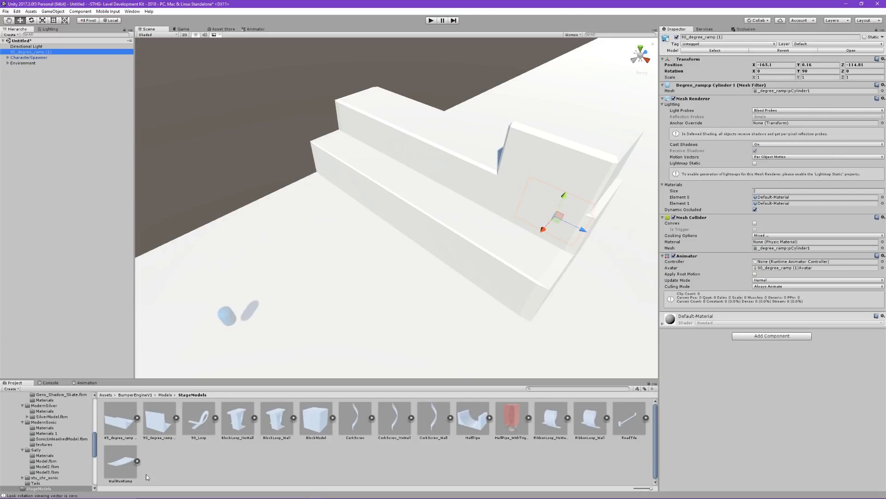
pyautogui.scroll(10, 70, 446)
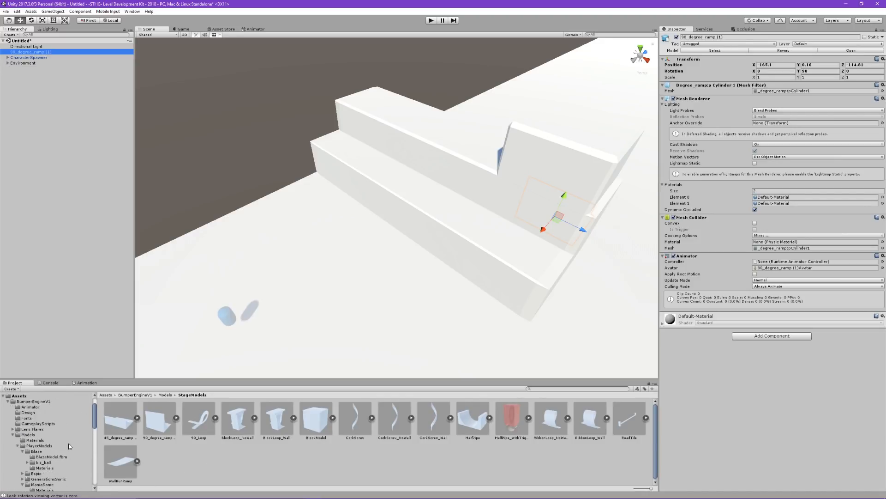
pyautogui.click(12, 435)
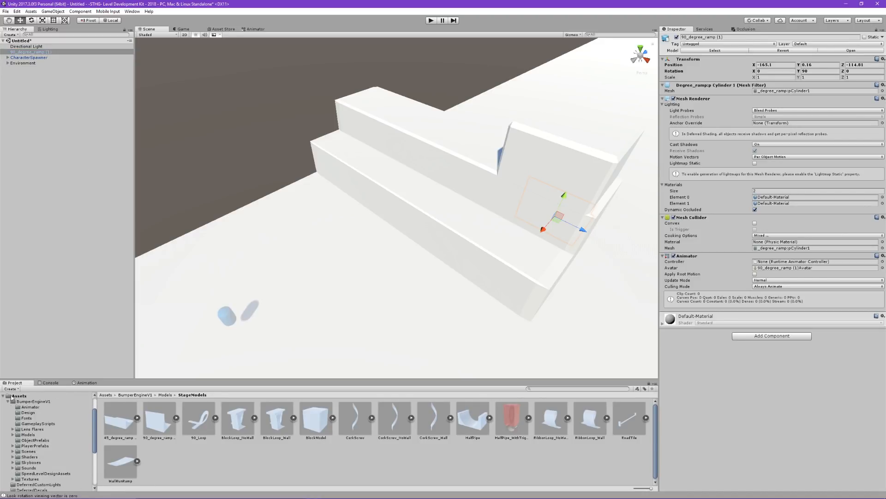
pyautogui.click(2, 397)
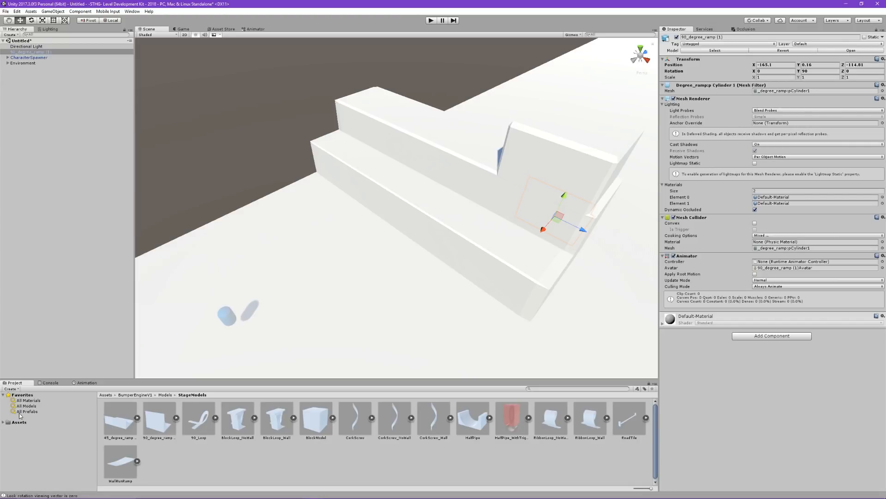
pyautogui.click(18, 424)
pyautogui.click(4, 422)
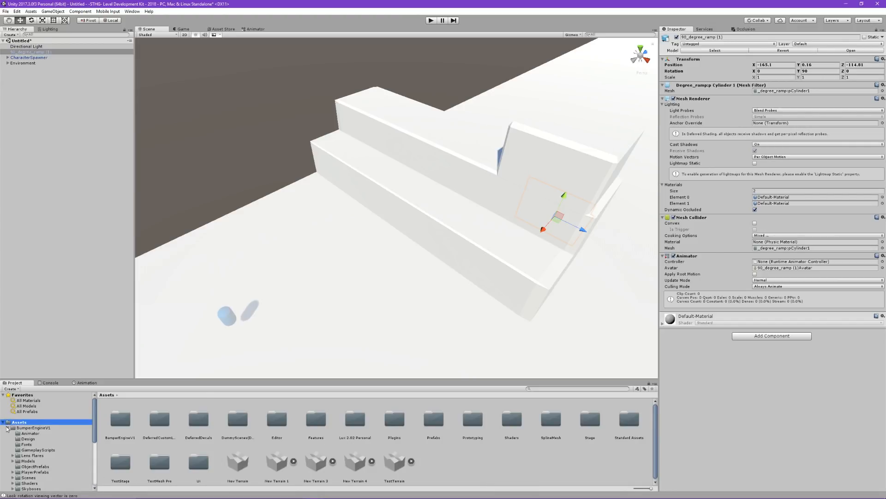
pyautogui.click(39, 427)
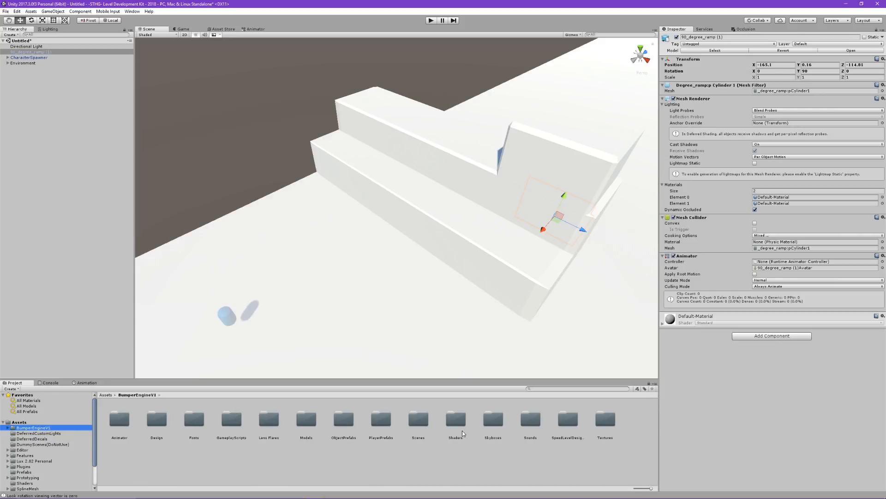
pyautogui.doubleClick(306, 419)
pyautogui.click(119, 420)
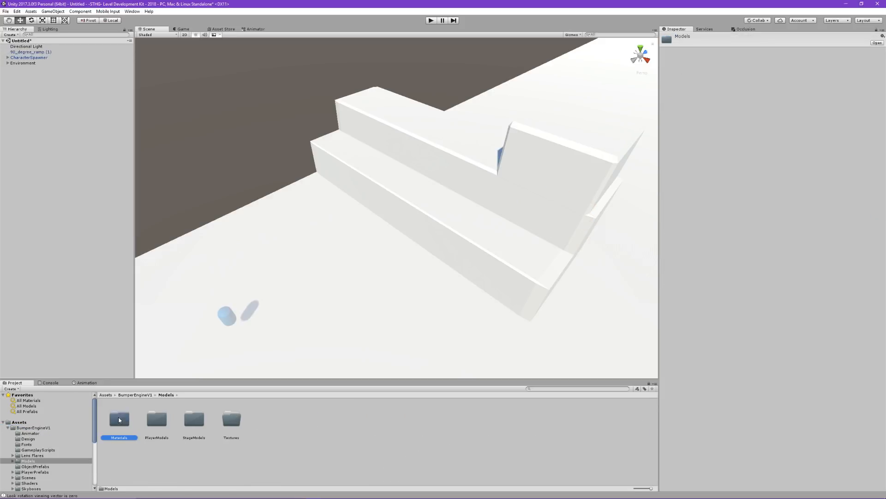
pyautogui.doubleClick(119, 419)
# Step: Create a new material in the Materials folder and name it Thicc
pyautogui.click(429, 432)
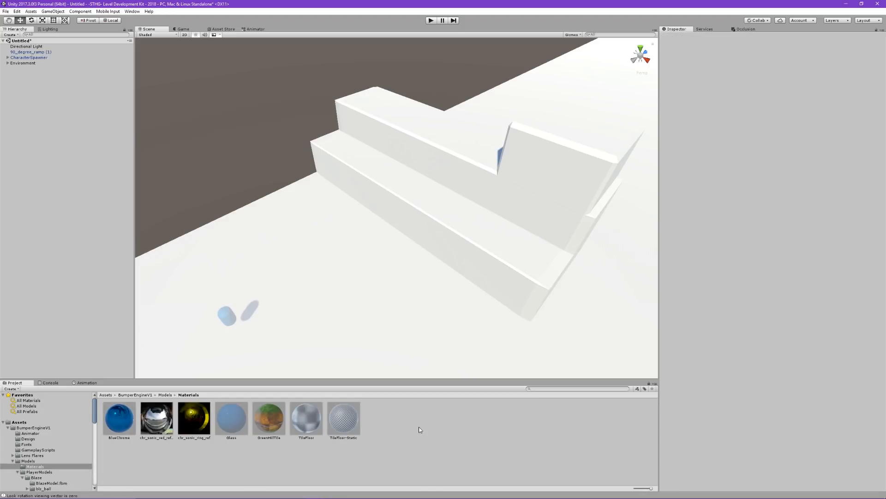
pyautogui.rightClick(415, 429)
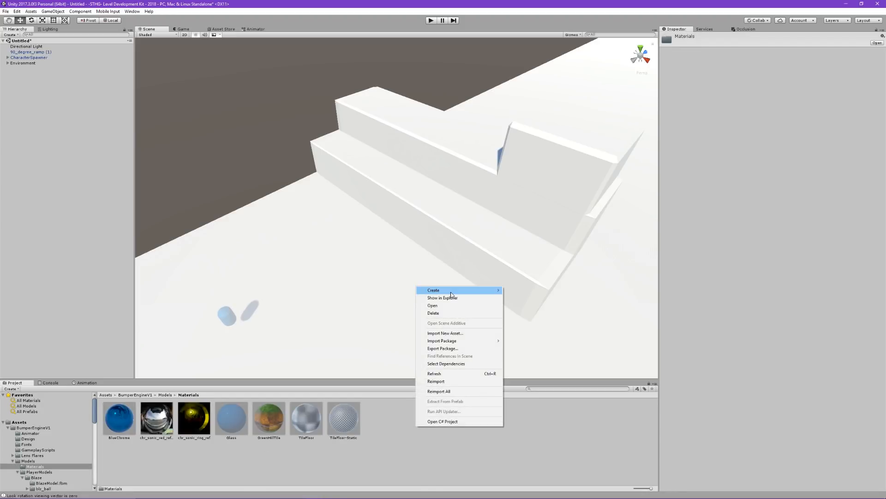
pyautogui.moveTo(486, 295)
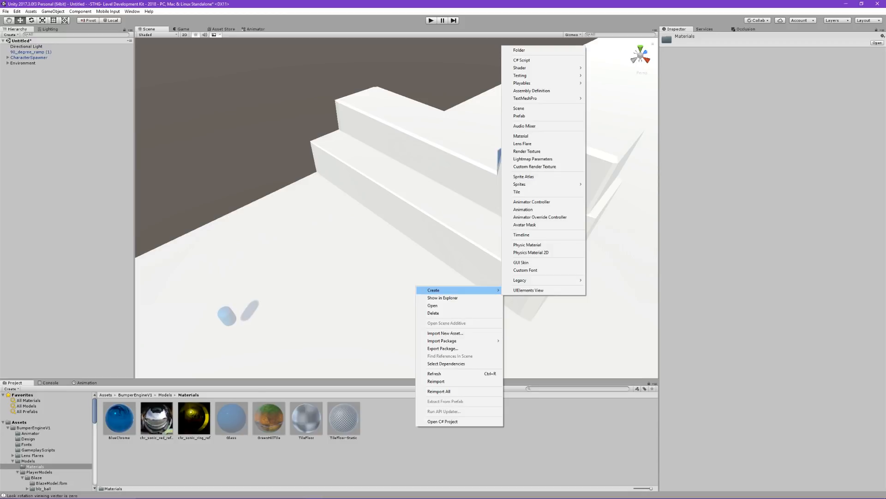
pyautogui.click(533, 137)
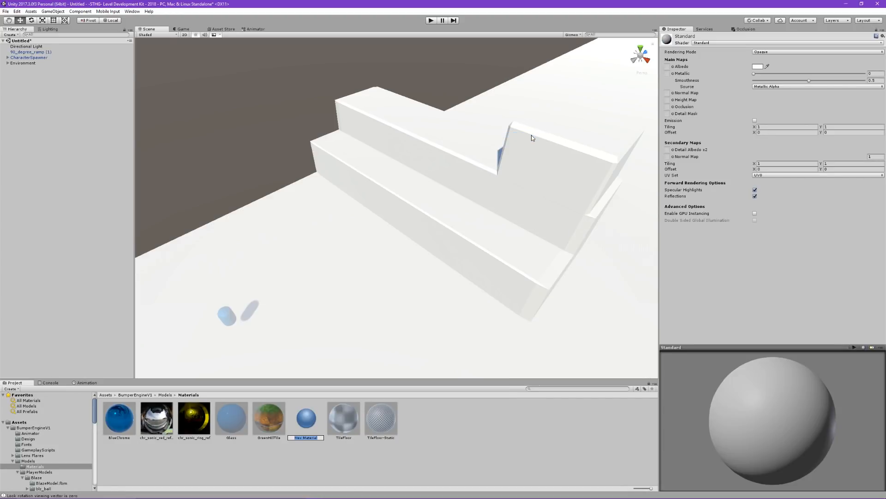
pyautogui.write('Tr')
pyautogui.press('Return')
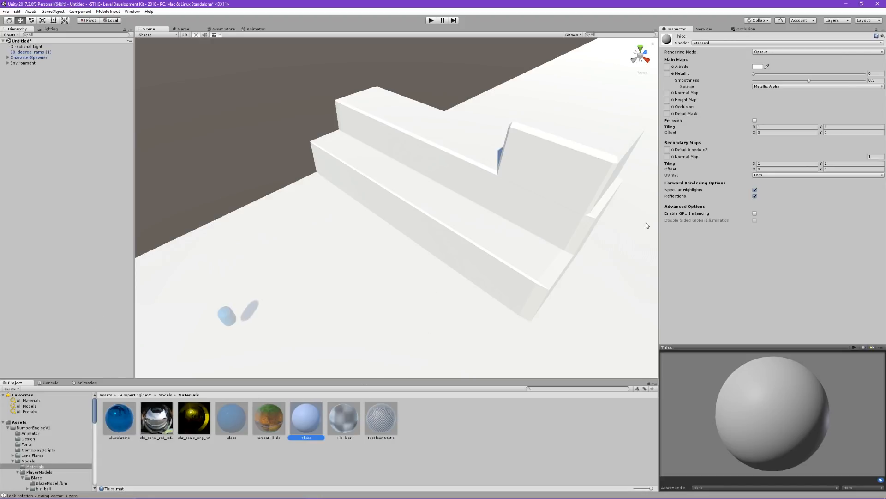
# Step: Assign the wooden box texture with the star emblem as the Thicc material's albedo map
pyautogui.click(673, 65)
pyautogui.scroll(-10, 101, 77)
pyautogui.scroll(-8, 101, 77)
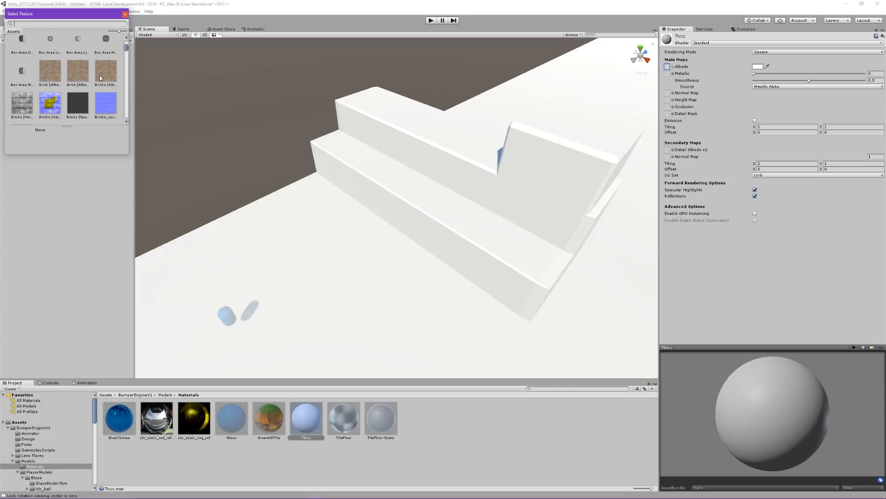
pyautogui.scroll(-5, 58, 77)
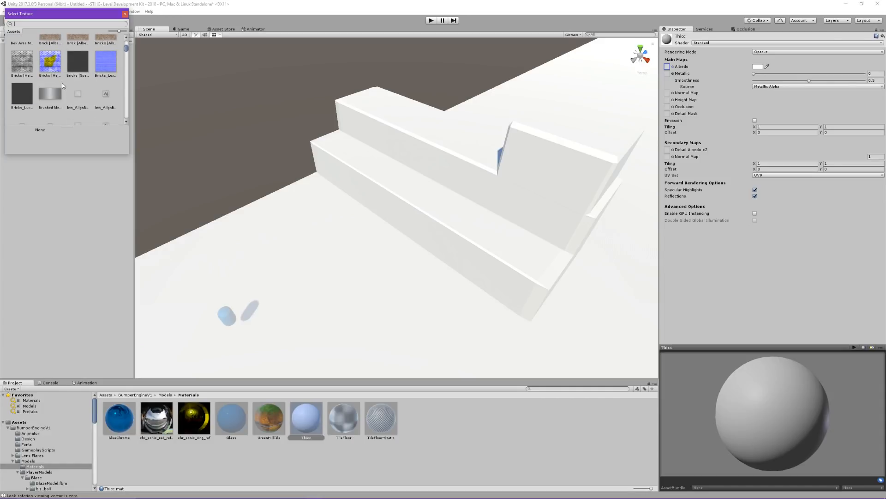
pyautogui.scroll(-8, 64, 90)
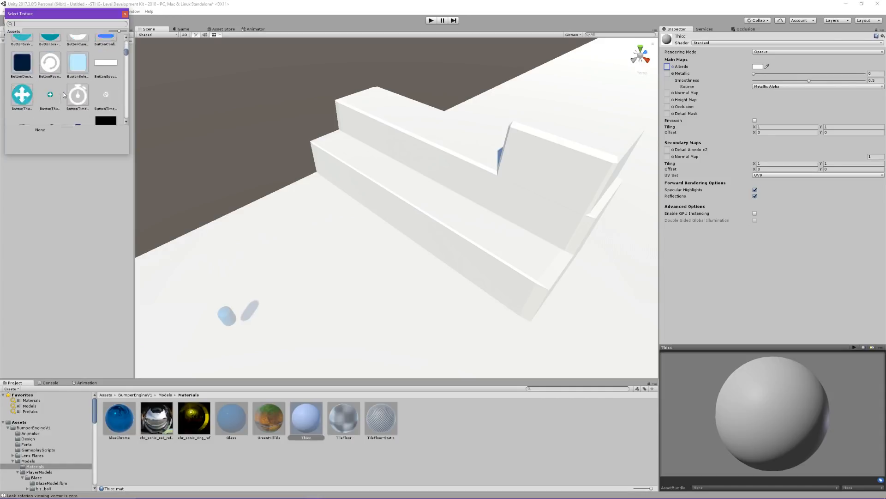
pyautogui.scroll(-10, 63, 93)
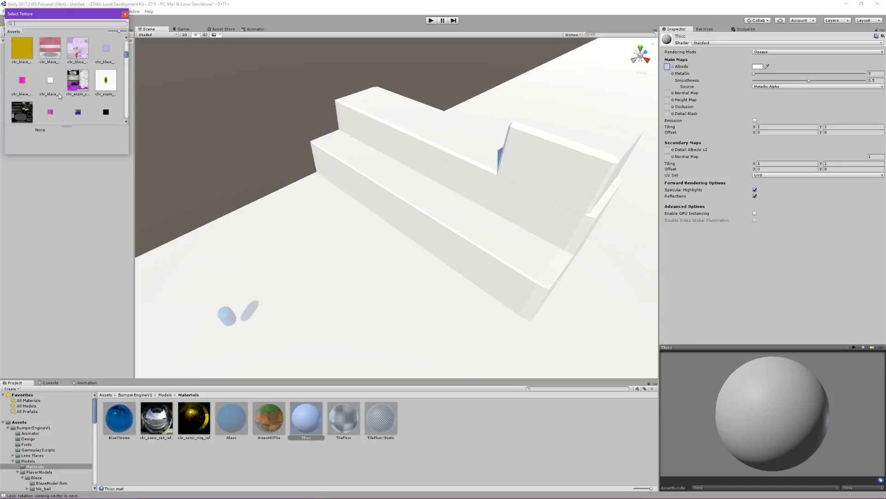
pyautogui.scroll(-8, 55, 95)
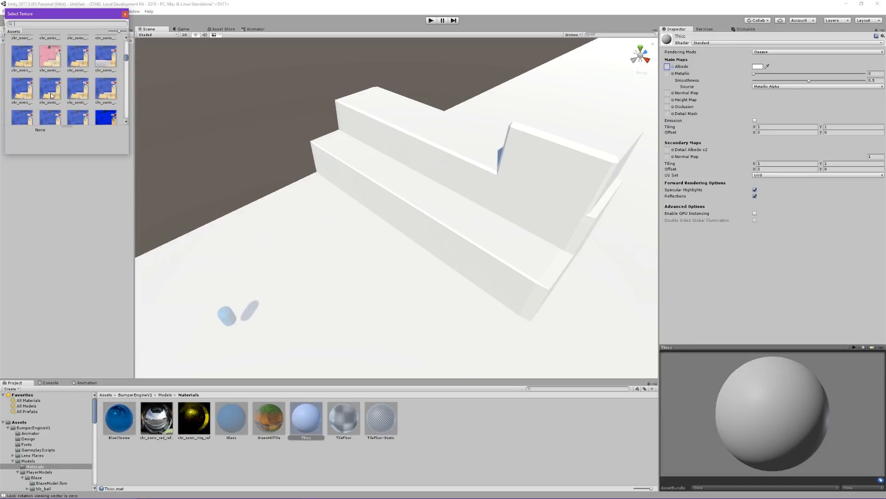
pyautogui.scroll(-6, 50, 96)
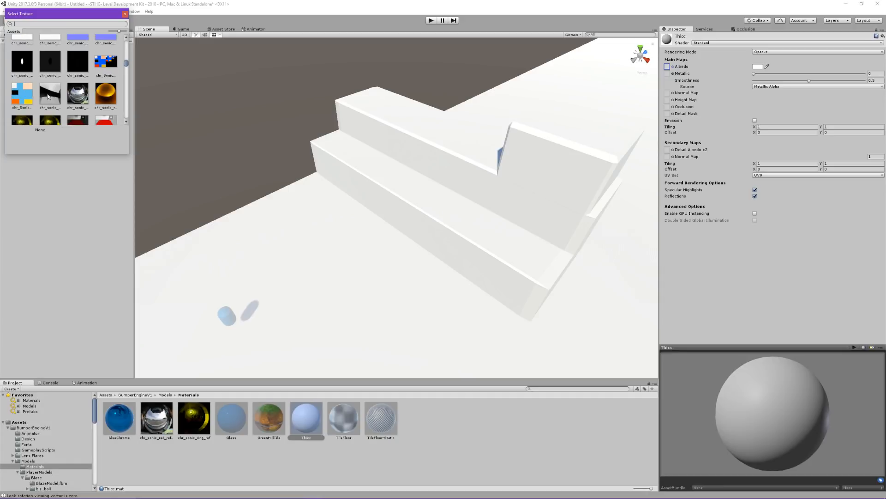
pyautogui.scroll(-8, 44, 97)
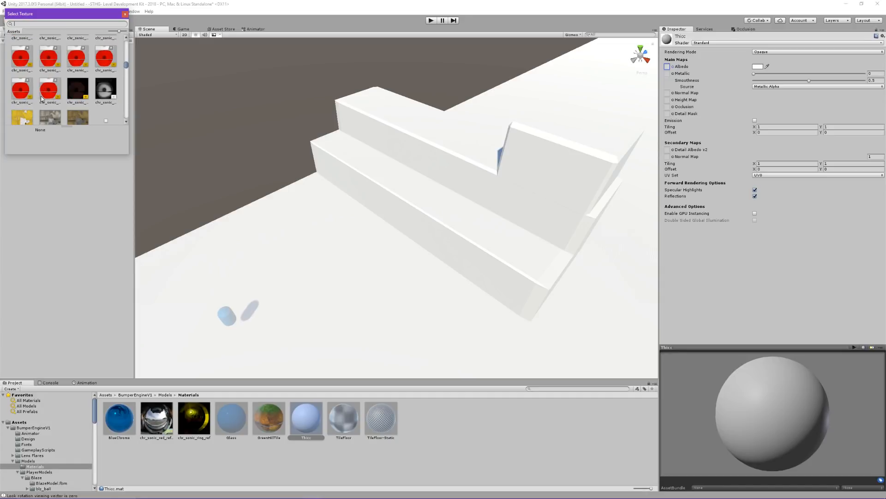
pyautogui.scroll(-4, 32, 97)
pyautogui.scroll(3, 46, 95)
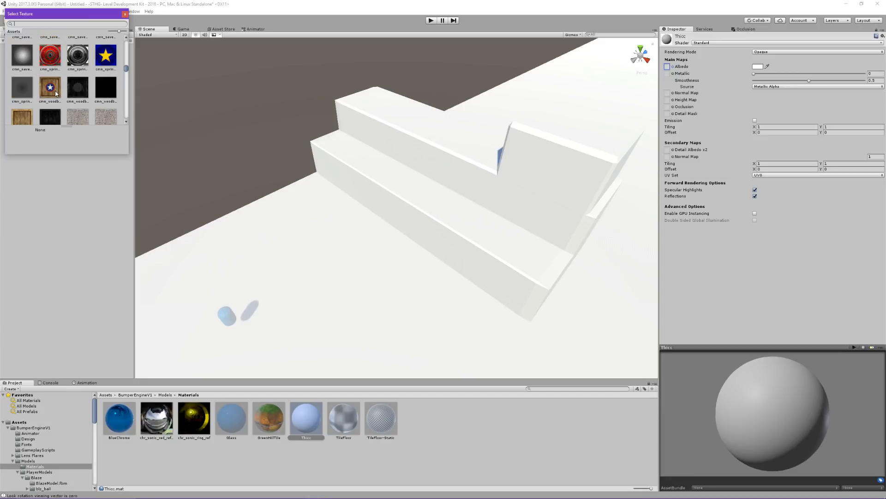
pyautogui.doubleClick(54, 92)
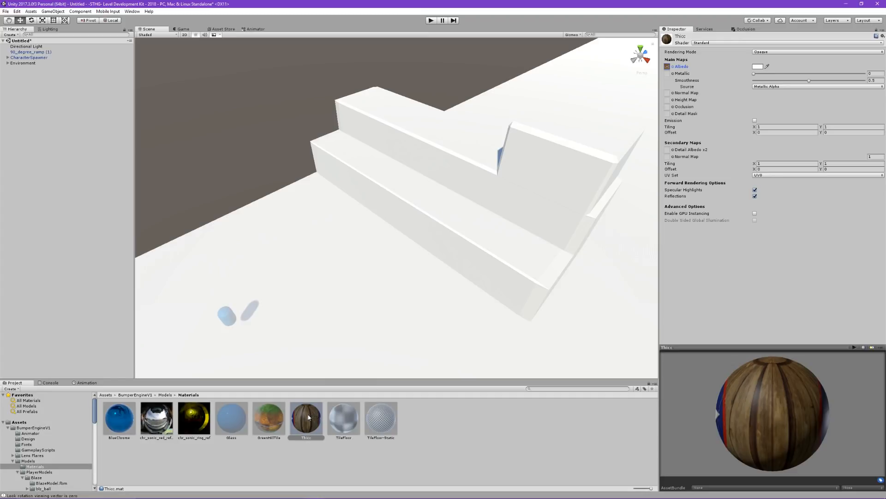
# Step: Apply the Thicc material to the low front block of the wall and inspect its sides up close
pyautogui.moveTo(304, 420); pyautogui.dragTo(470, 256)
pyautogui.moveTo(470, 256); pyautogui.dragTo(477, 231, button='right')
pyautogui.press('d')
pyautogui.press('q')
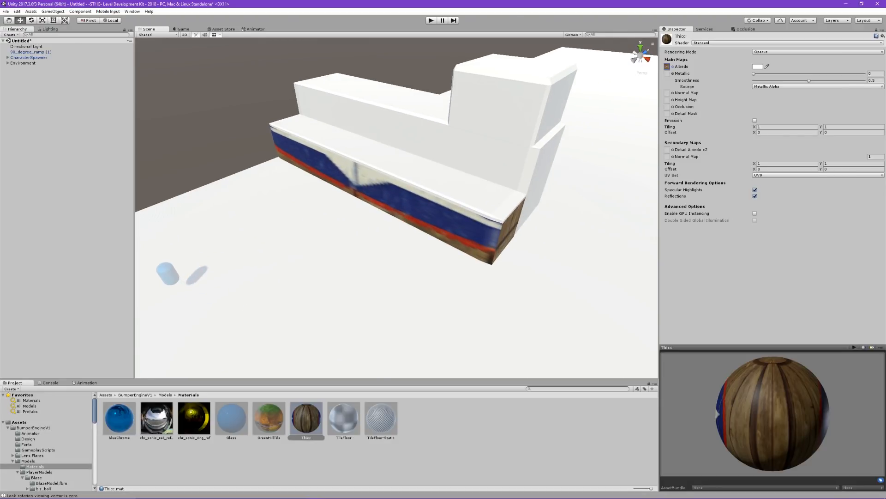
pyautogui.moveTo(376, 219); pyautogui.dragTo(349, 176, button='right')
pyautogui.press('w')
pyautogui.press('q')
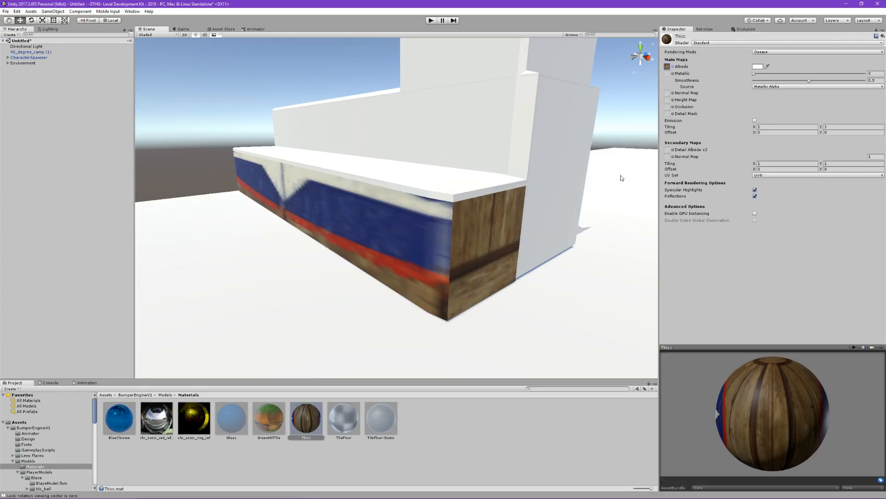
# Step: Change the Thicc material's shader to Tri-Planar World Normal and assign the Box texture to its Side slot
pyautogui.click(724, 43)
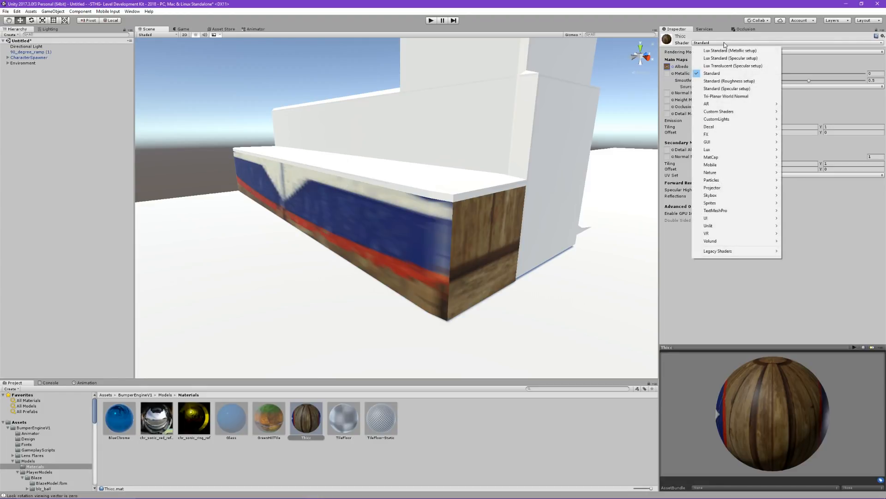
pyautogui.click(737, 96)
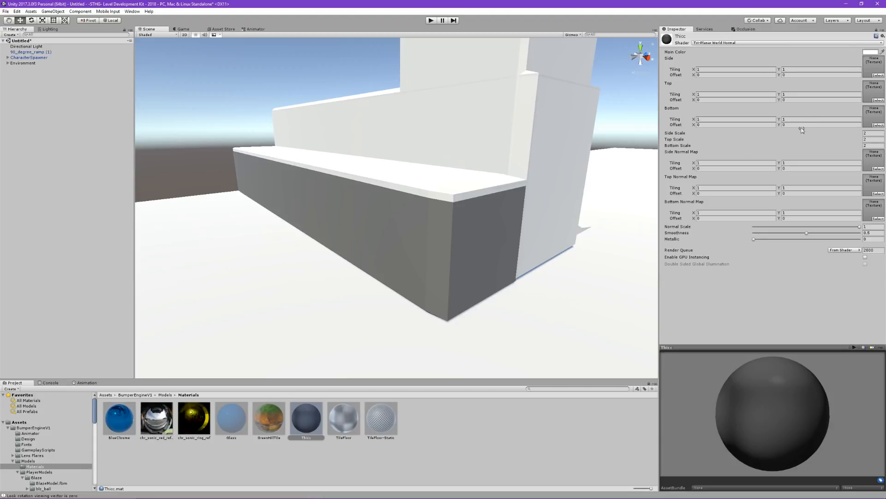
pyautogui.click(878, 76)
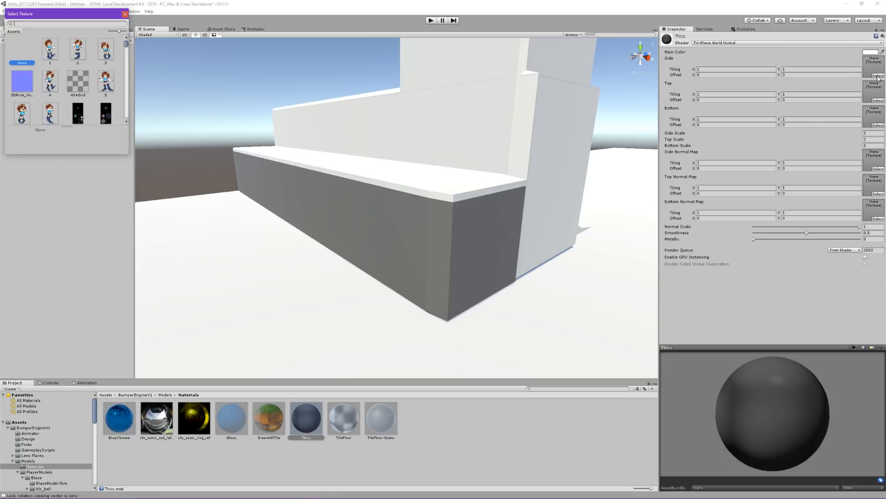
pyautogui.write('box')
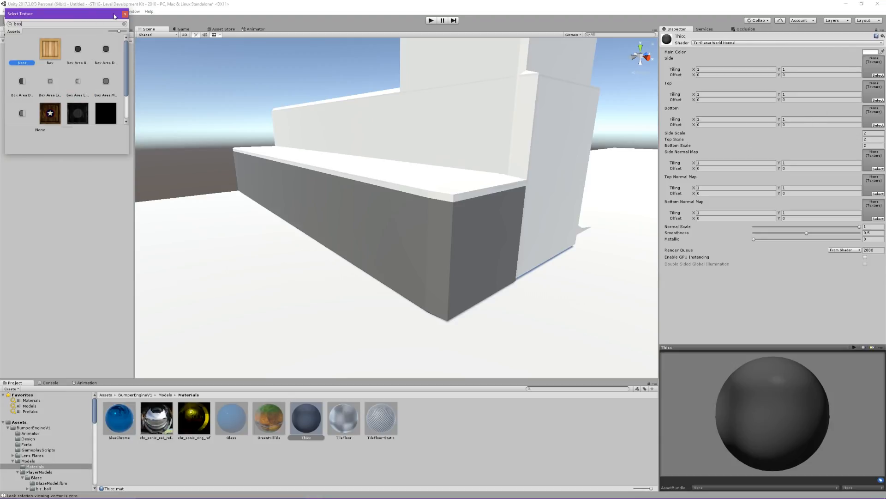
pyautogui.click(53, 52)
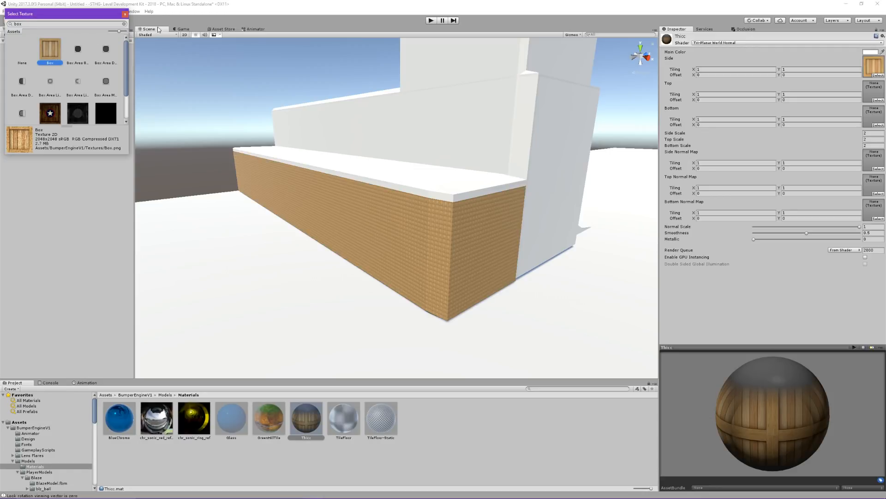
# Step: Try a tiling of 10 by 10 on the Thicc material's Side texture and restore both values to 1
pyautogui.click(124, 14)
pyautogui.moveTo(461, 151); pyautogui.dragTo(504, 147, button='right')
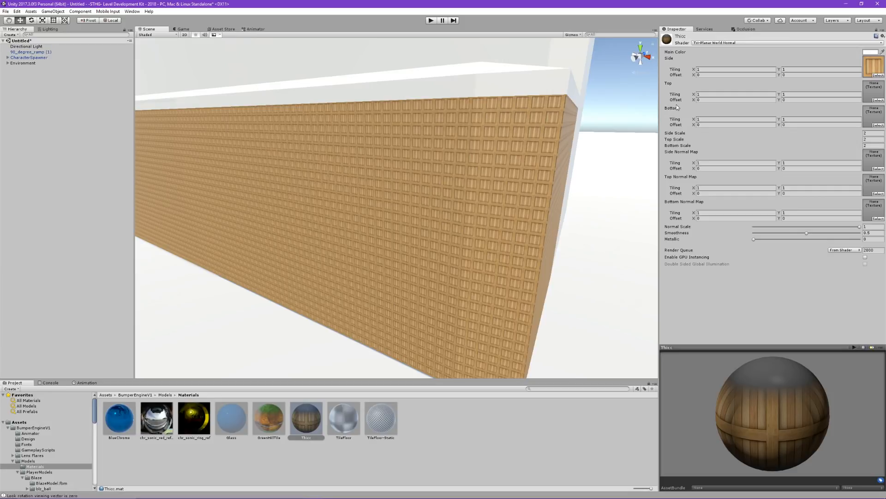
pyautogui.click(699, 70)
pyautogui.write('10')
pyautogui.press('Tab')
pyautogui.write('10')
pyautogui.moveTo(568, 109); pyautogui.dragTo(591, 122, button='right')
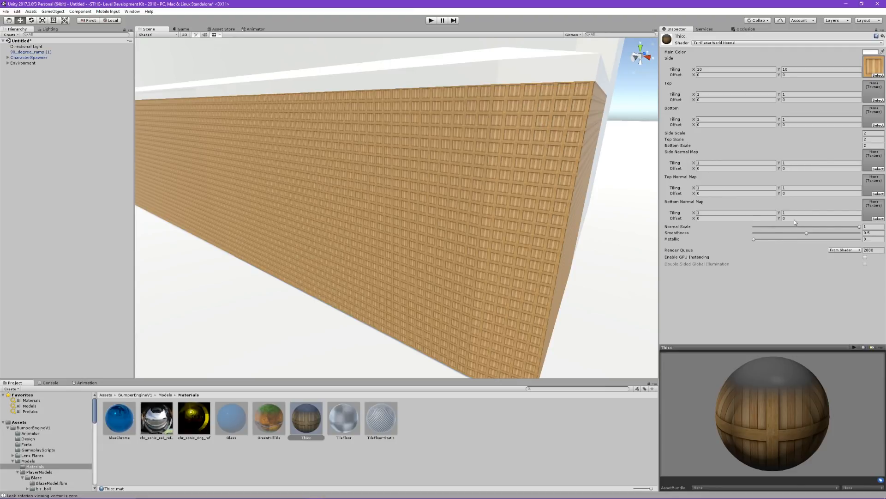
pyautogui.click(724, 70)
pyautogui.write('1')
pyautogui.click(803, 69)
pyautogui.write('1')
pyautogui.click(871, 226)
pyautogui.moveTo(549, 124); pyautogui.dragTo(523, 107, button='right')
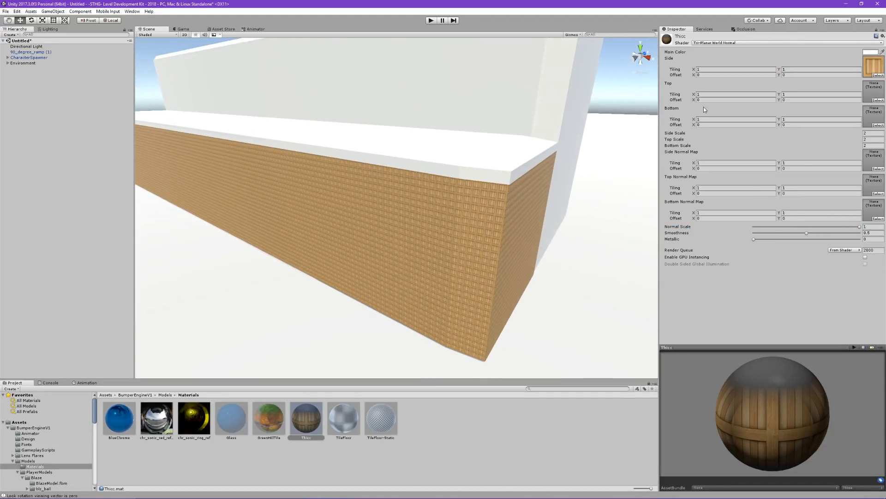
# Step: Set the Thicc material's Side Scale to 0.5 and check the crate pattern on the low block
pyautogui.moveTo(697, 135); pyautogui.dragTo(679, 134)
pyautogui.click(869, 133)
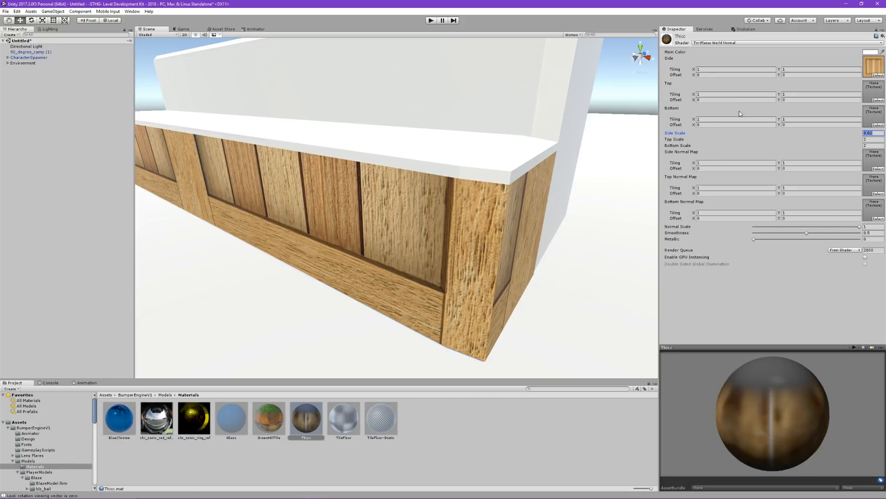
pyautogui.write('5')
pyautogui.moveTo(435, 207); pyautogui.dragTo(417, 203, button='right')
pyautogui.press('a')
pyautogui.press('w')
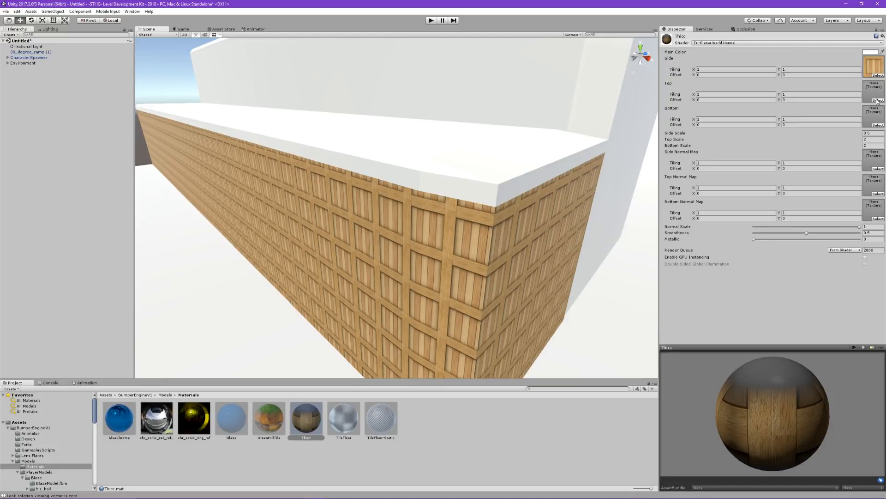
pyautogui.click(879, 168)
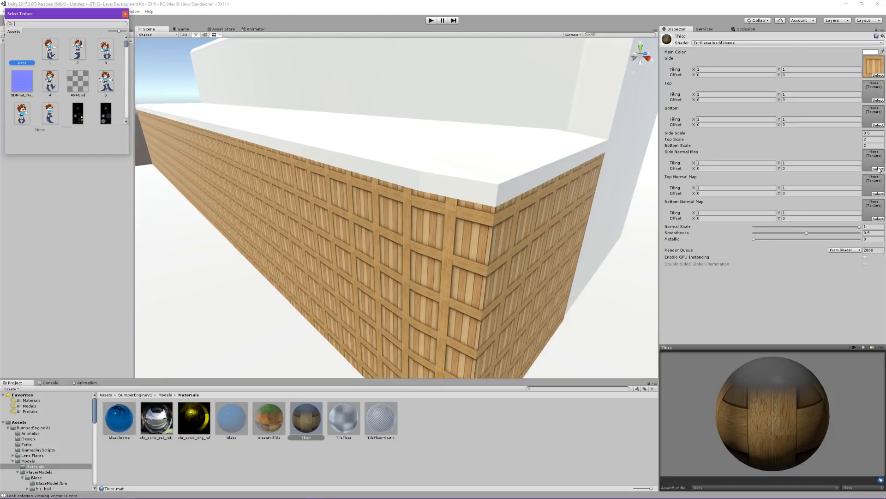
pyautogui.write('box')
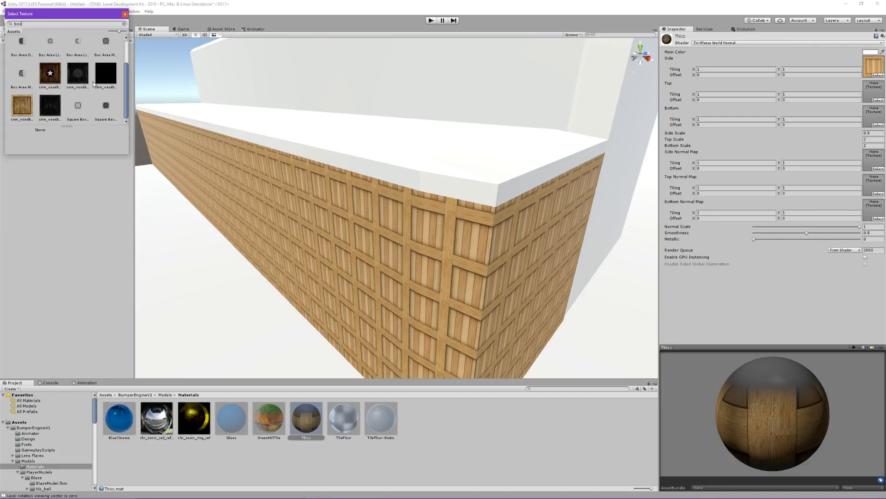
pyautogui.click(124, 14)
pyautogui.moveTo(379, 105); pyautogui.dragTo(443, 176, button='right')
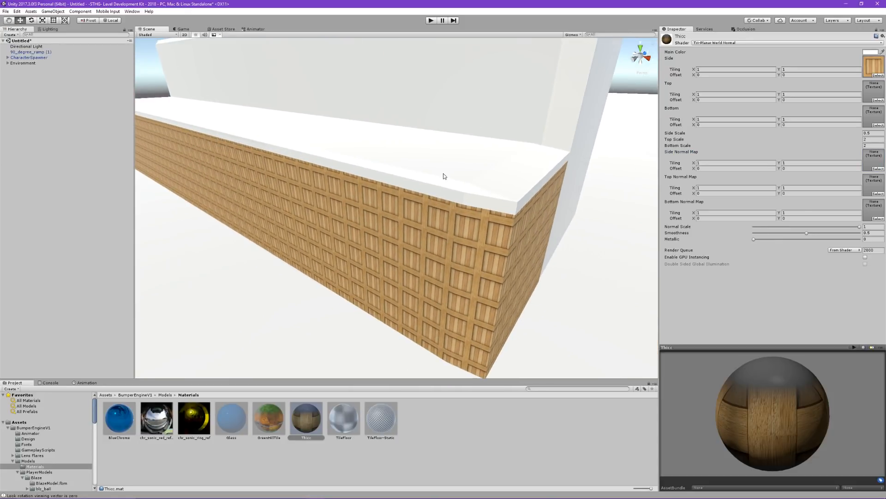
# Step: Search the textures for grid and assign ColorGrid to the Thicc material's Top slot
pyautogui.click(878, 101)
pyautogui.write('bo')
pyautogui.press('BackSpace')
pyautogui.press('BackSpace')
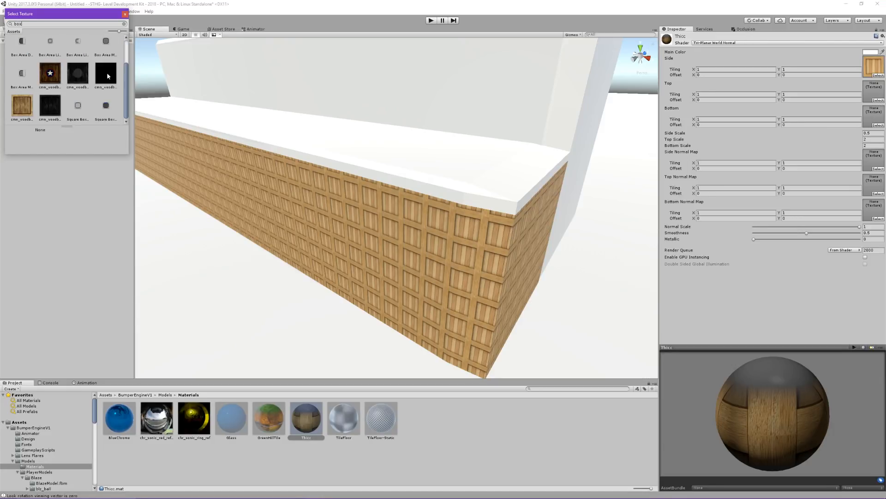
pyautogui.write('g')
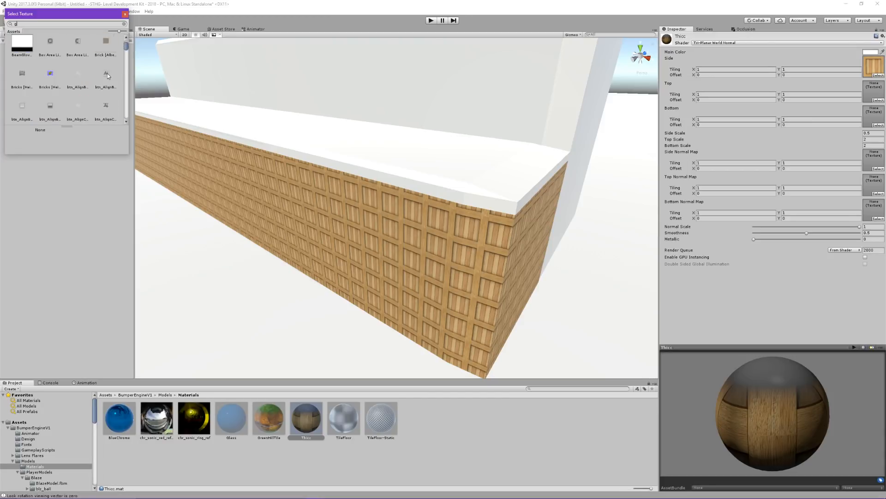
pyautogui.write('rid')
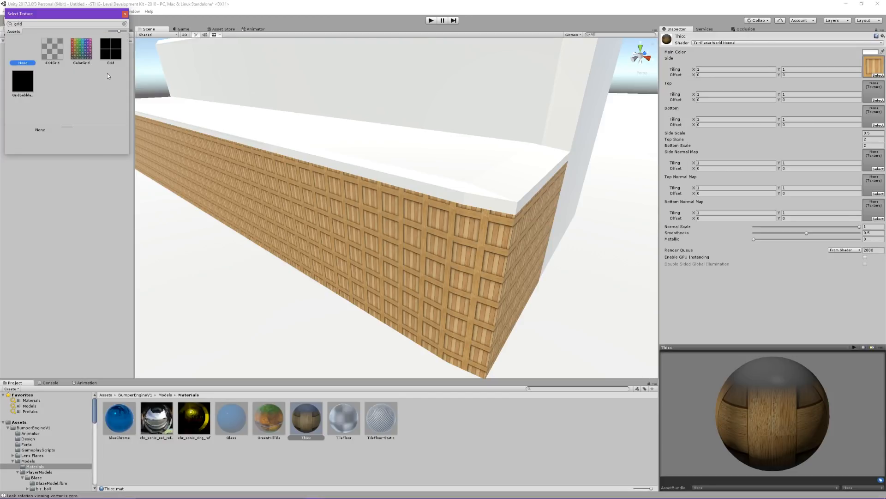
pyautogui.click(83, 54)
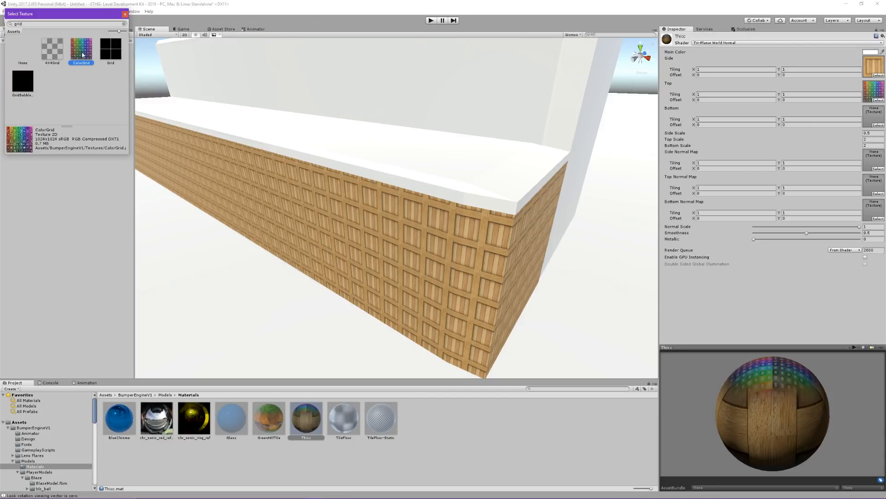
pyautogui.click(124, 15)
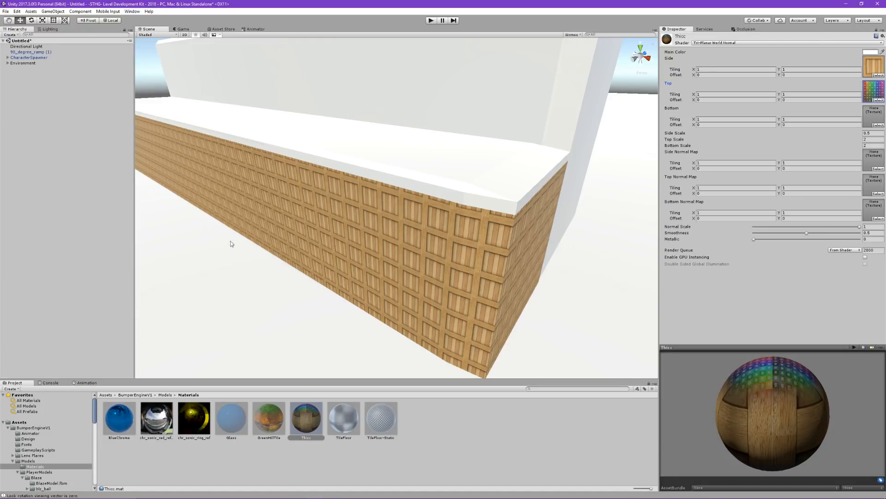
# Step: Set the Thicc material's Top Scale to 0.25 and check the grid on top of the low block
pyautogui.press('s')
pyautogui.moveTo(389, 176)
pyautogui.mouseDown(button='right')
pyautogui.moveTo(358, 180)
pyautogui.moveTo(382, 182)
pyautogui.mouseUp(button='right')
pyautogui.click(869, 139)
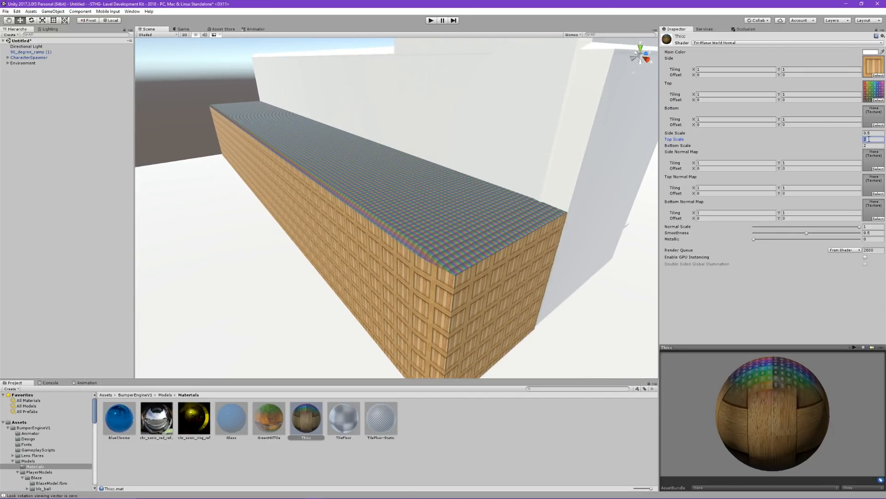
pyautogui.write('0.25')
pyautogui.press('Return')
pyautogui.moveTo(447, 249); pyautogui.dragTo(377, 363, button='right')
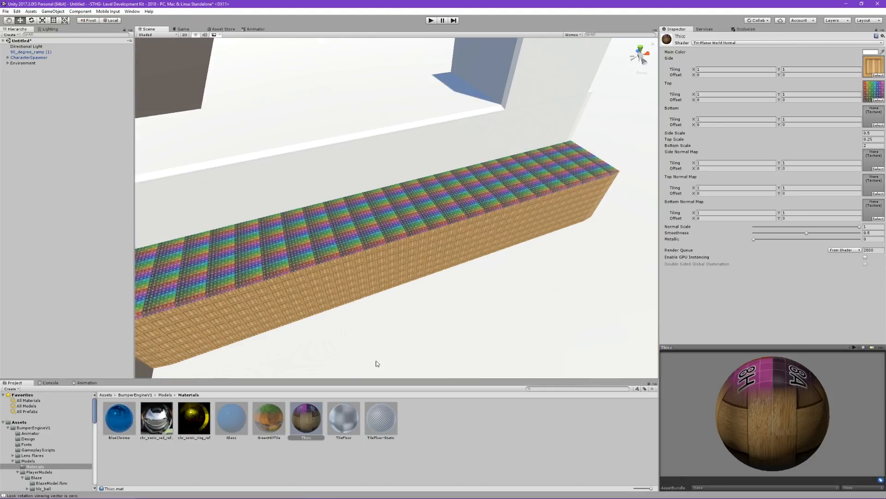
# Step: Apply the Thicc material to the floor, the remaining wall blocks and the curved ramp
pyautogui.moveTo(314, 413); pyautogui.dragTo(481, 333)
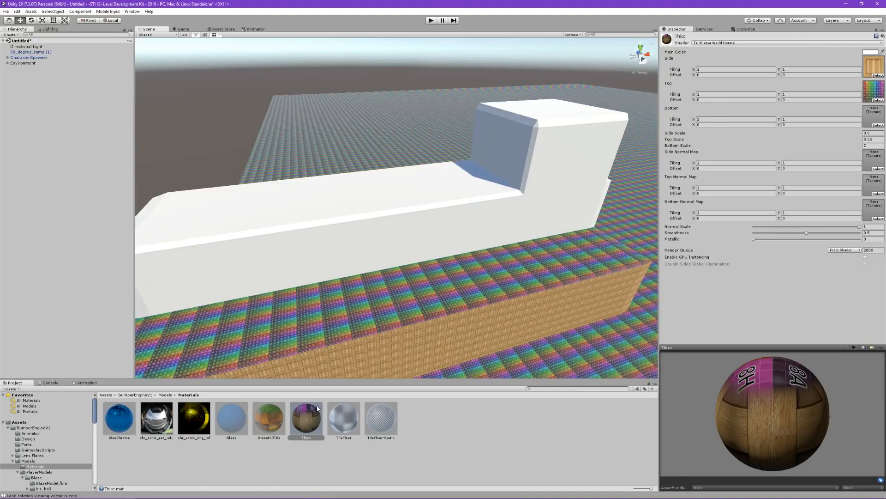
pyautogui.moveTo(317, 406); pyautogui.dragTo(418, 252)
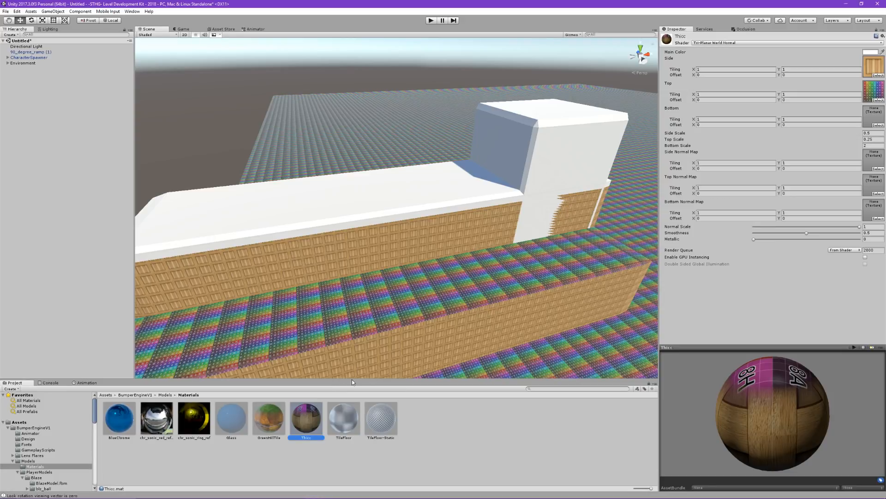
pyautogui.moveTo(316, 407); pyautogui.dragTo(556, 158)
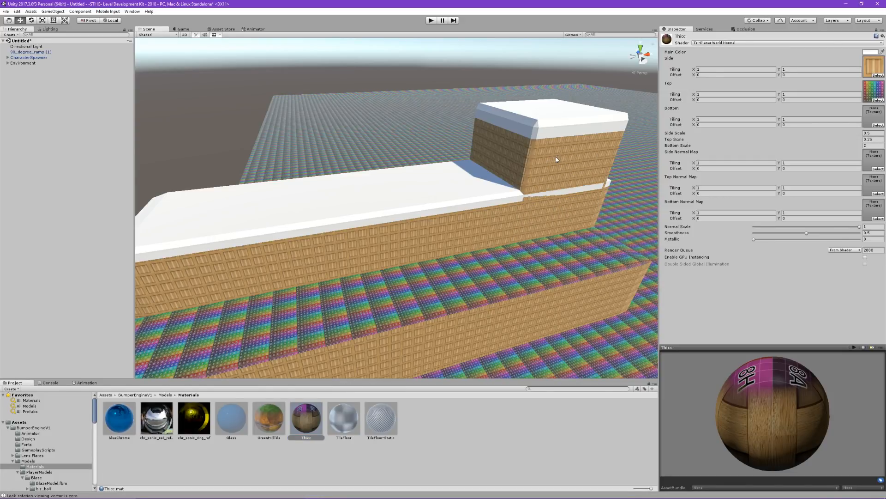
pyautogui.moveTo(313, 397); pyautogui.dragTo(478, 194)
pyautogui.press('d')
pyautogui.moveTo(479, 193); pyautogui.dragTo(200, 261, button='right')
pyautogui.moveTo(356, 336); pyautogui.dragTo(348, 315)
pyautogui.moveTo(348, 315); pyautogui.dragTo(287, 291, button='right')
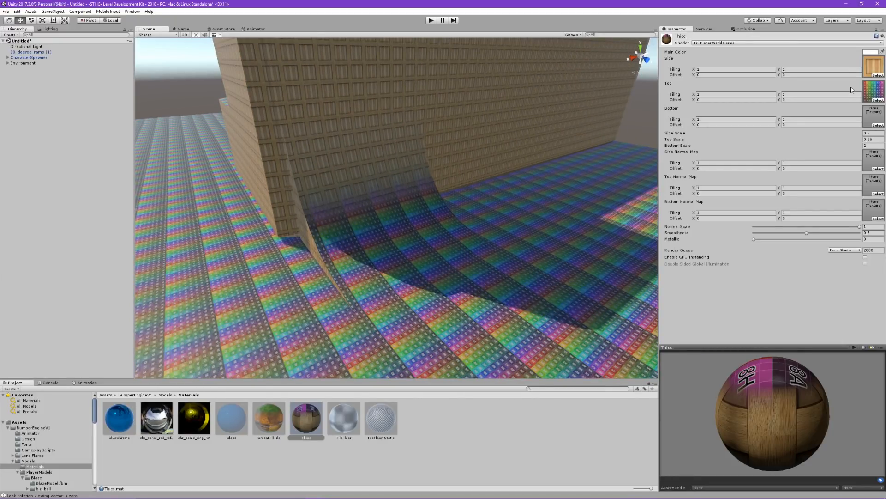
# Step: Inspect the ramp's texture blending, play-test the level by running and jumping around the textured walls and ramp, and exit play mode
pyautogui.moveTo(412, 193); pyautogui.dragTo(558, 126, button='right')
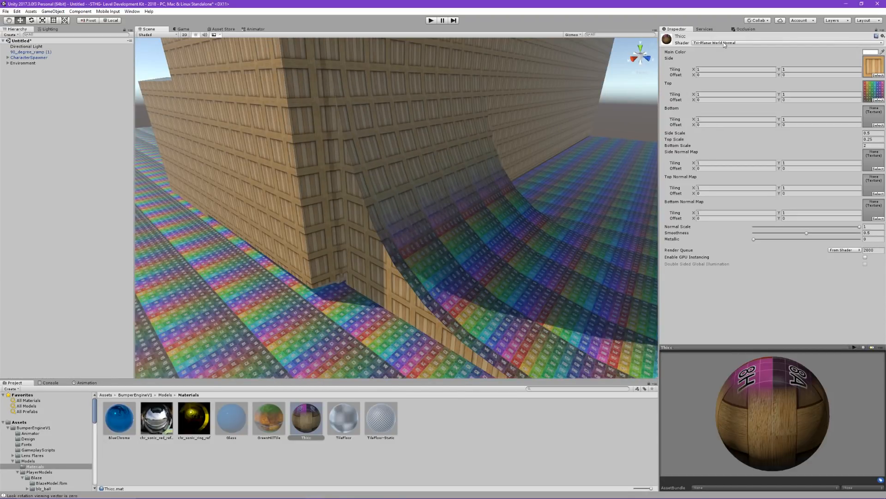
pyautogui.moveTo(353, 193); pyautogui.dragTo(491, 193, button='right')
pyautogui.press('s')
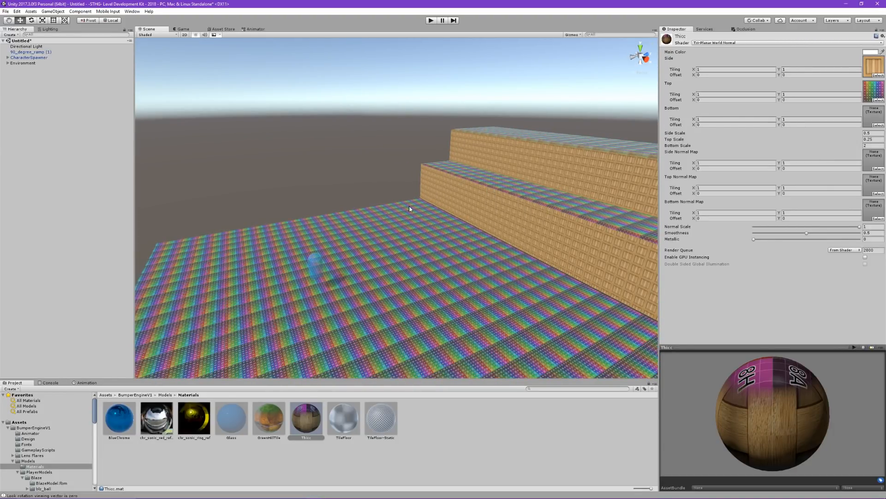
pyautogui.click(431, 21)
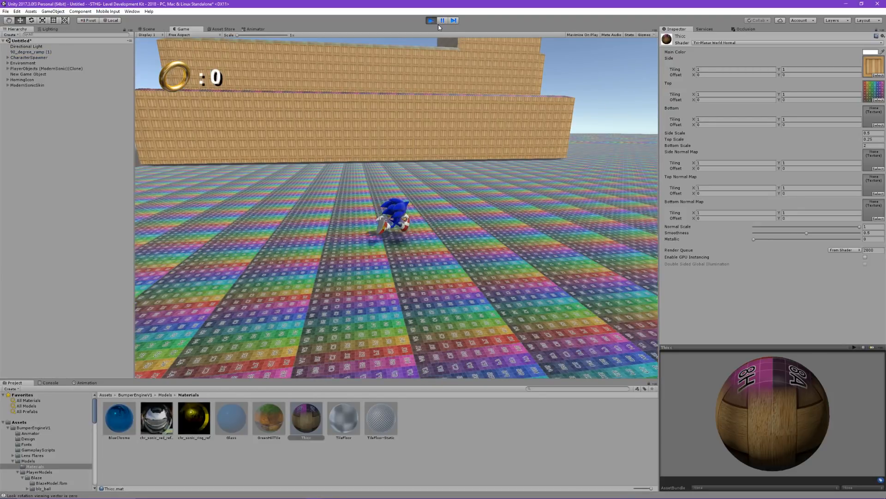
pyautogui.press('space')
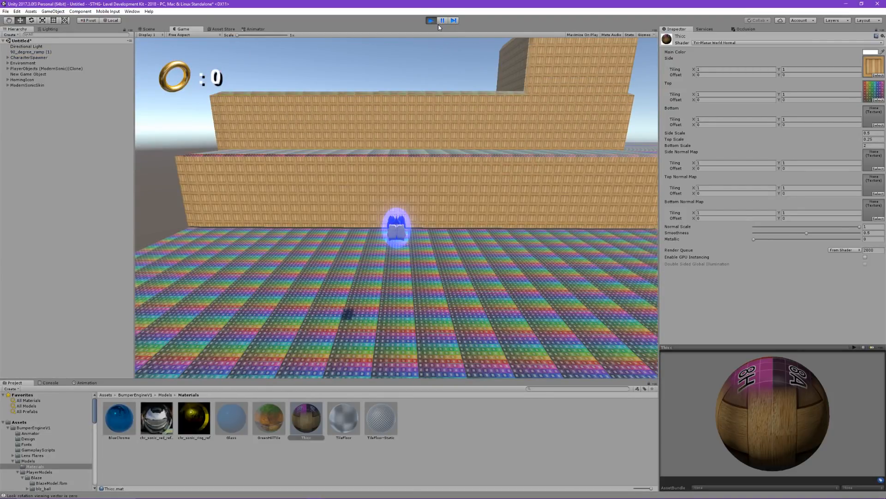
pyautogui.press('space')
pyautogui.press('space')
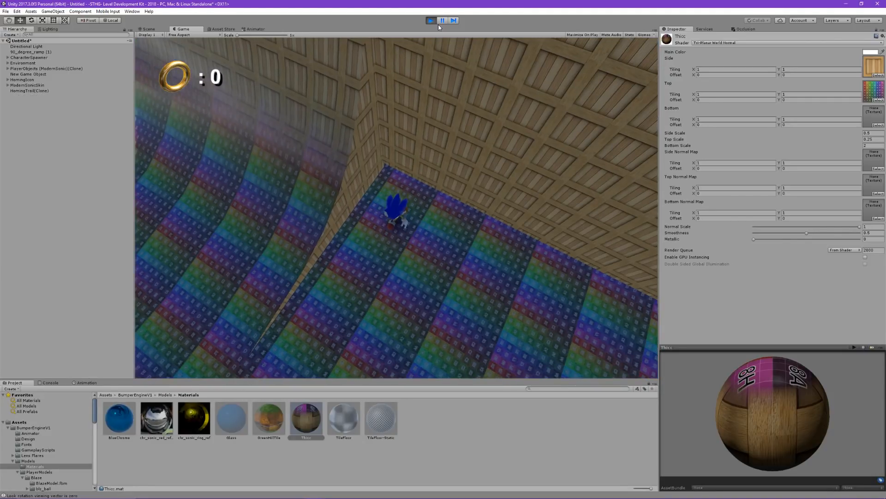
pyautogui.press('space')
pyautogui.press('space')
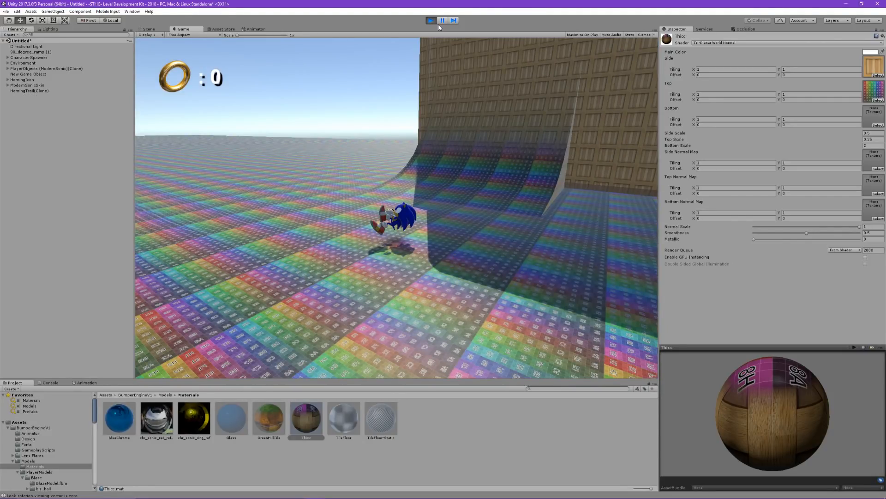
pyautogui.press('space')
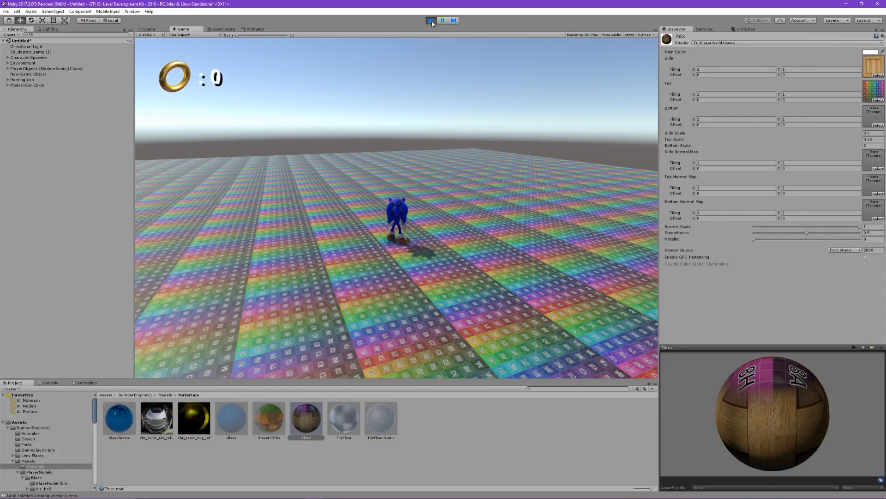
pyautogui.click(431, 21)
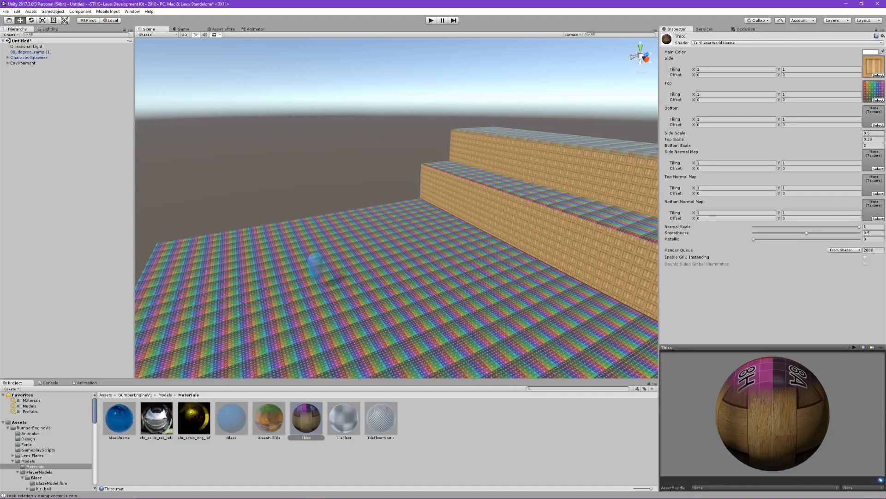
# Step: Switch the editor window arrangement to the Default layout
pyautogui.click(132, 12)
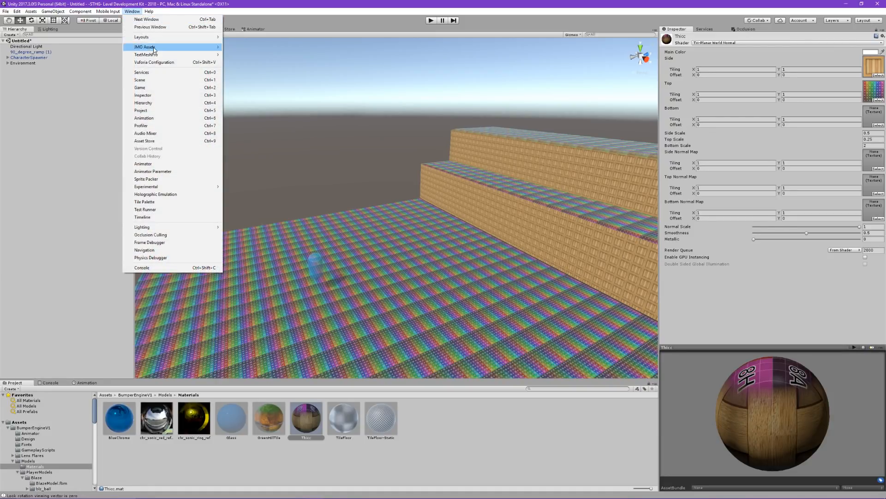
pyautogui.moveTo(156, 38)
pyautogui.click(240, 53)
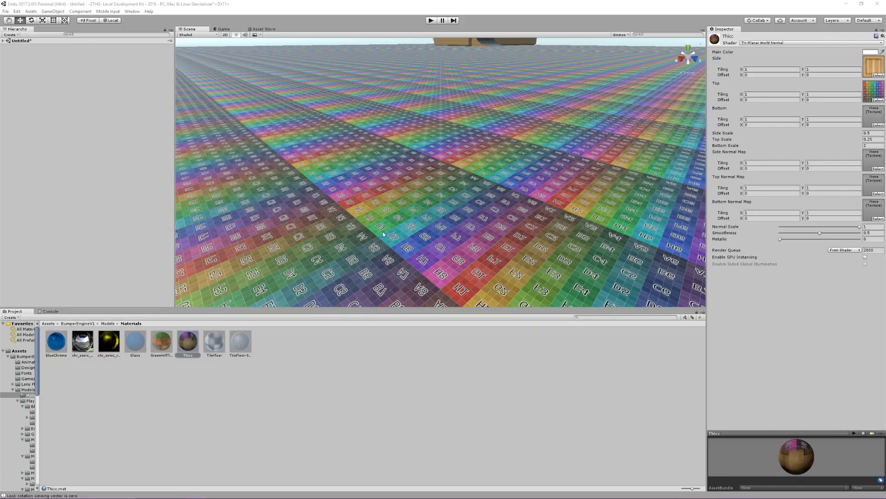
# Step: Look over the textured wall and floor, and widen the project's folder tree until the folder names are readable
pyautogui.moveTo(376, 222); pyautogui.dragTo(339, 197, button='right')
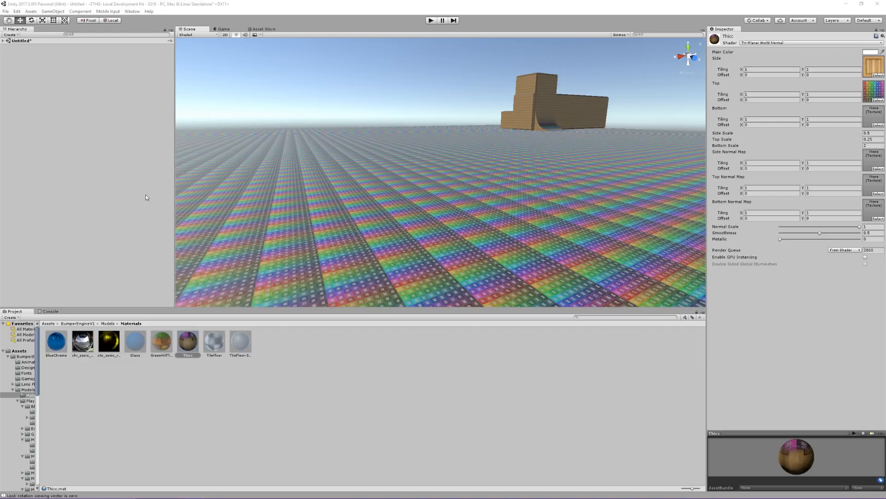
pyautogui.moveTo(387, 178); pyautogui.dragTo(436, 185, button='right')
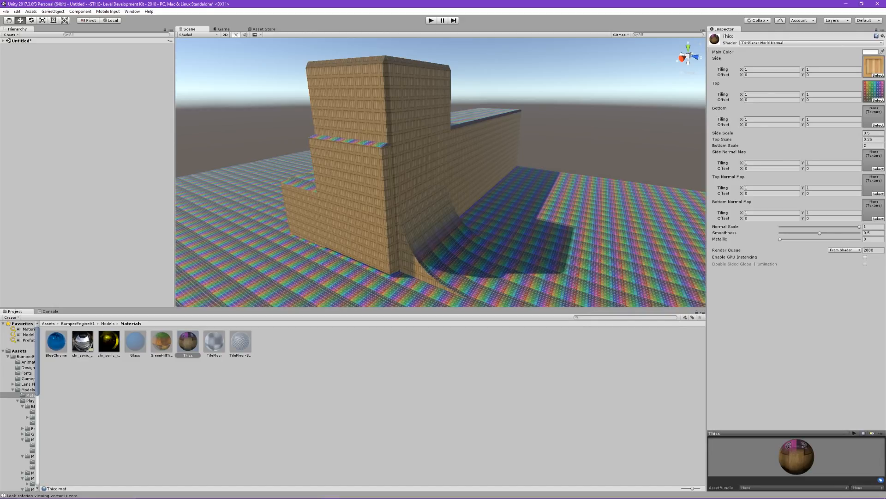
pyautogui.moveTo(536, 195); pyautogui.dragTo(670, 191, button='right')
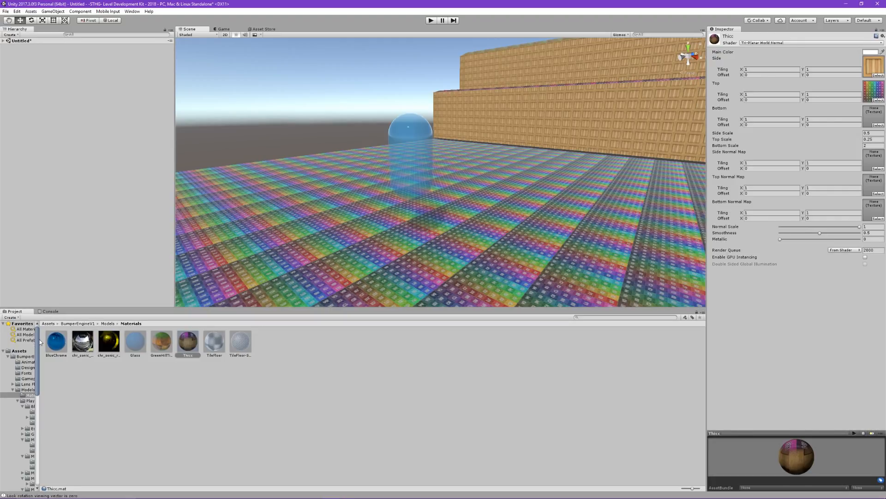
pyautogui.moveTo(39, 340); pyautogui.dragTo(88, 342)
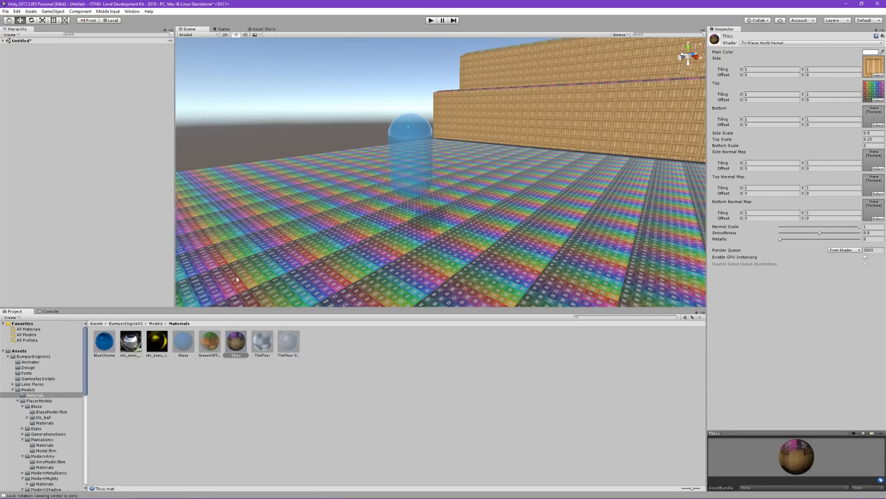
# Step: Switch to File Explorer and open the Desktop folder
pyautogui.click(162, 492)
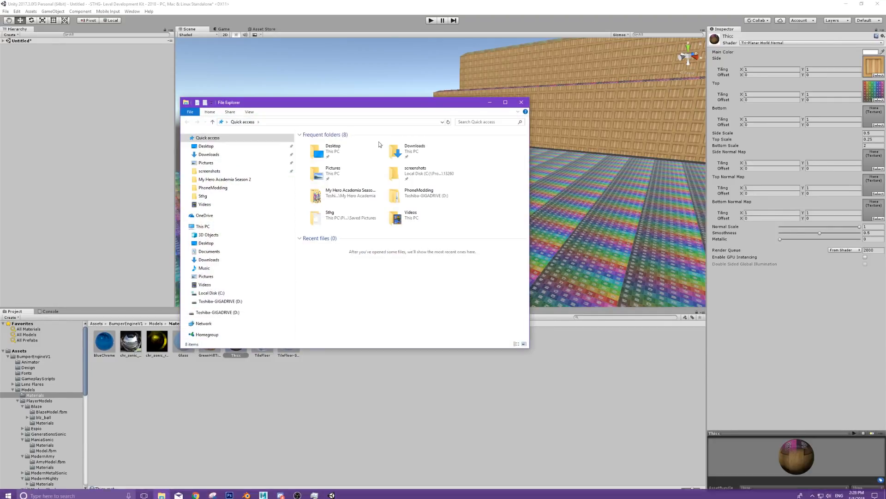
pyautogui.doubleClick(331, 153)
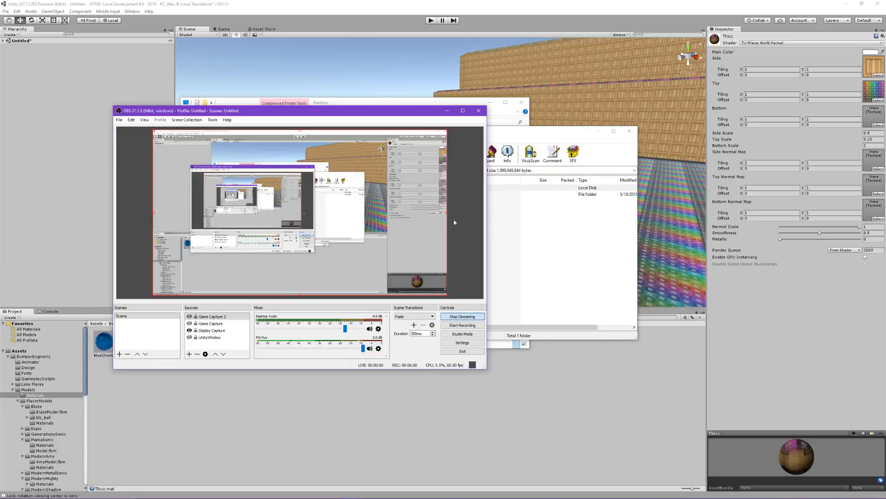
# Step: Minimize the OBS window and open the BumperEngine_MasterFolder folder inside the zip archive
pyautogui.click(447, 110)
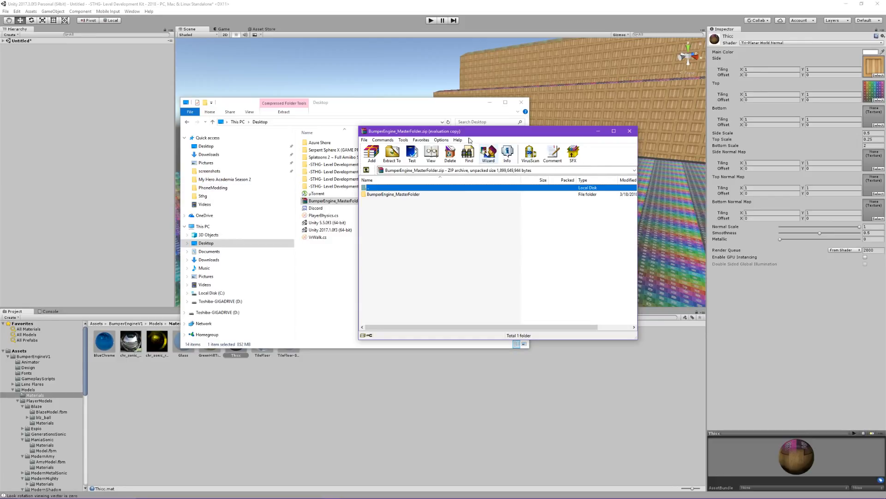
pyautogui.moveTo(461, 135); pyautogui.dragTo(458, 137)
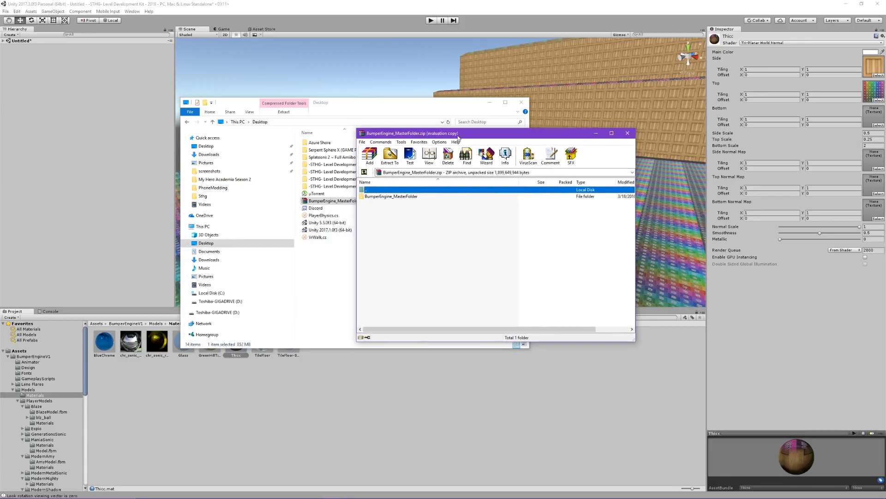
pyautogui.doubleClick(400, 198)
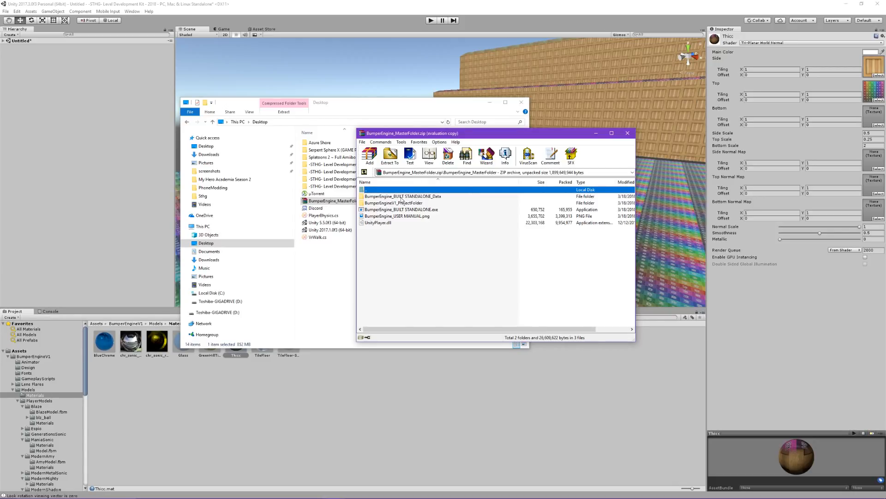
# Step: Examine the archive's contents: the built standalone data folder and executable, the user manual image and UnityPlayer.dll
pyautogui.click(401, 197)
pyautogui.click(401, 210)
pyautogui.click(400, 216)
pyautogui.click(393, 224)
pyautogui.click(396, 217)
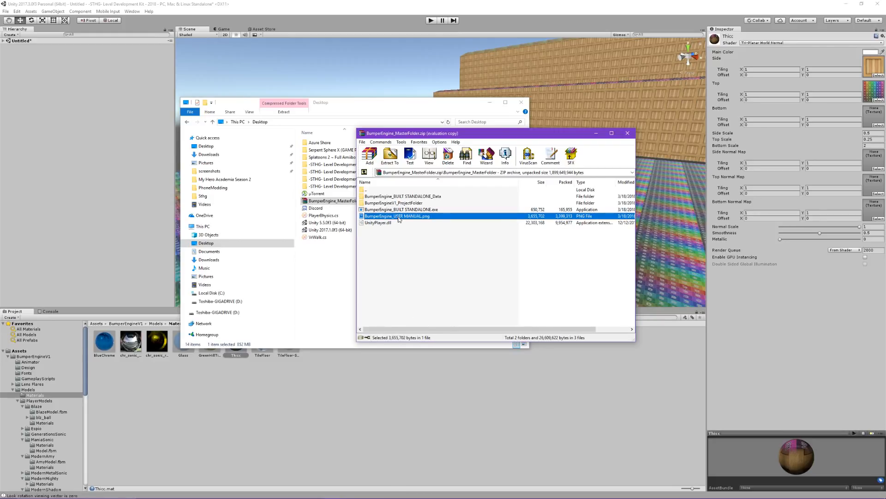
pyautogui.click(398, 210)
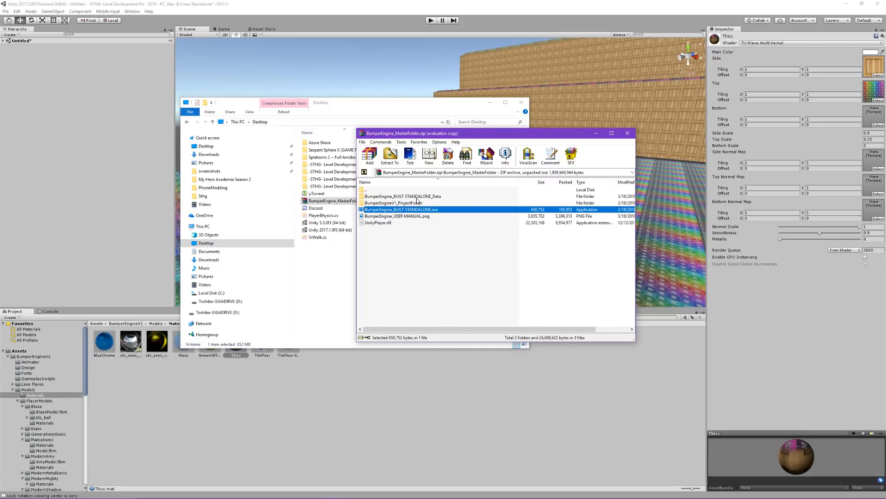
pyautogui.click(390, 224)
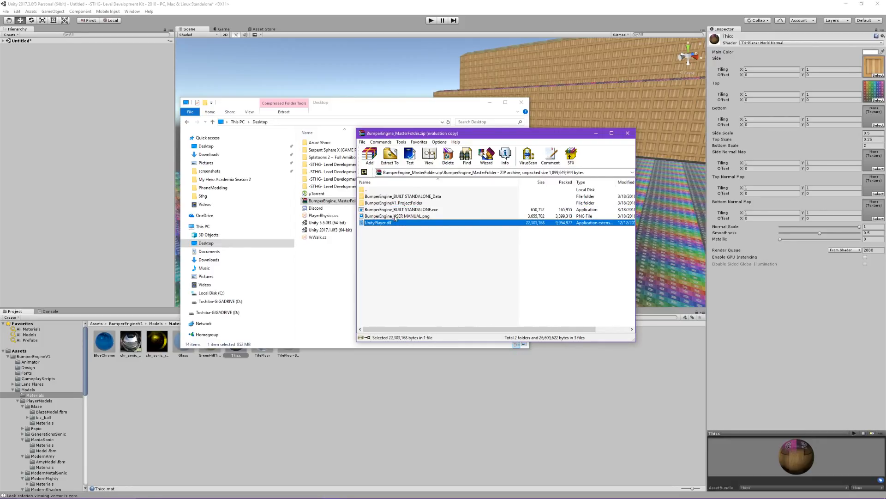
pyautogui.click(396, 210)
pyautogui.click(410, 198)
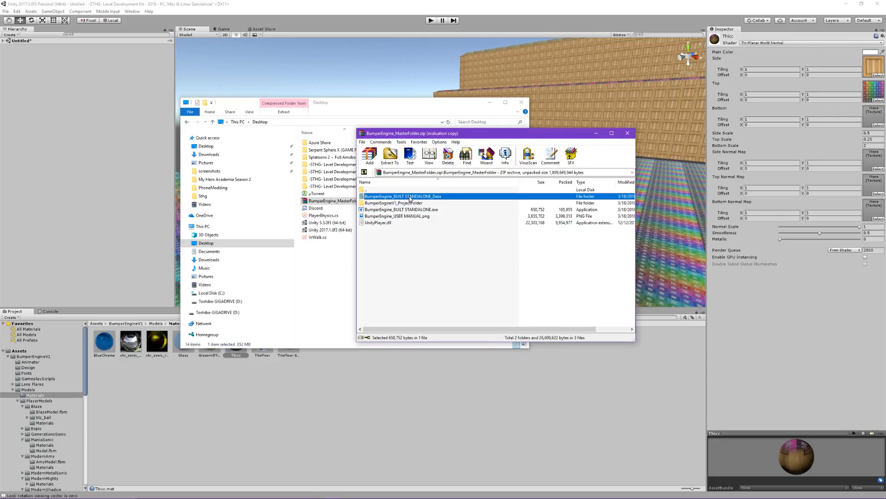
pyautogui.click(403, 211)
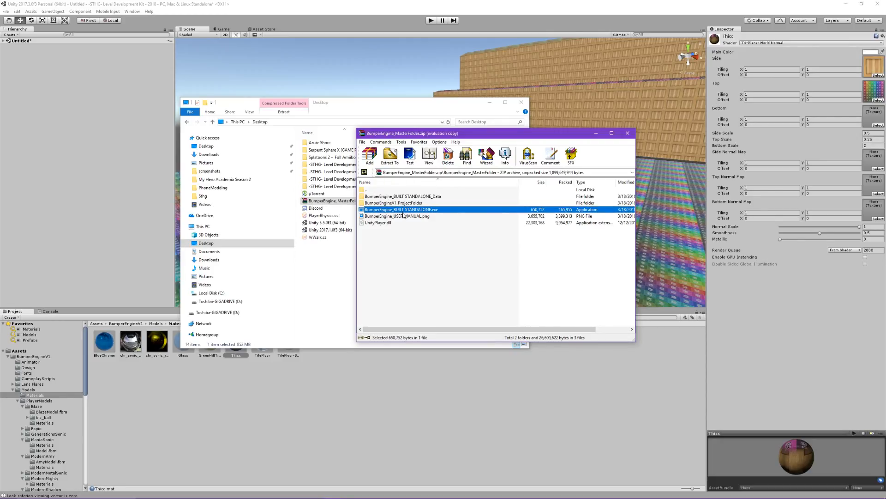
pyautogui.click(393, 216)
pyautogui.click(387, 222)
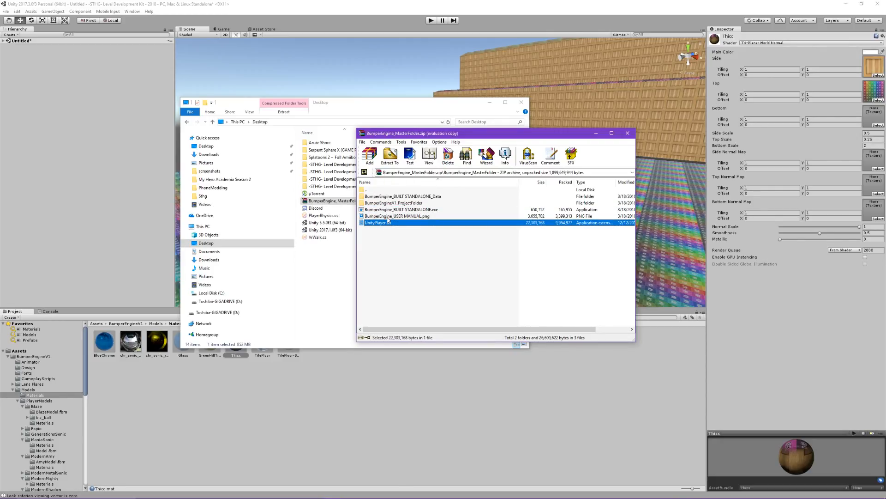
pyautogui.click(389, 216)
pyautogui.click(391, 210)
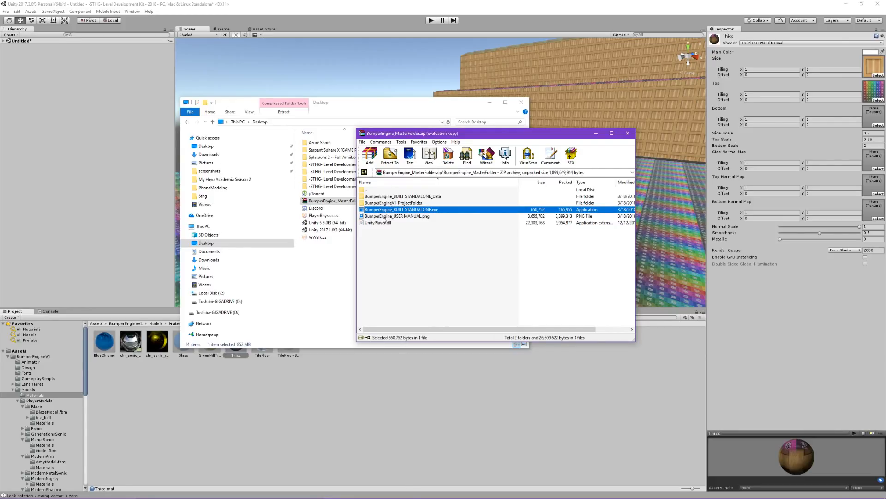
# Step: Look inside BumperEngineV1_ProjectFolder, return to its parent folder and close the archive
pyautogui.click(379, 203)
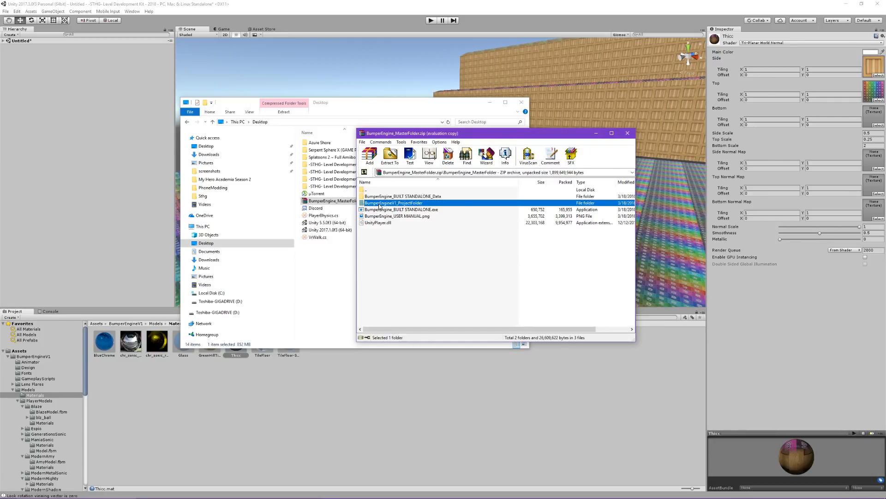
pyautogui.doubleClick(379, 205)
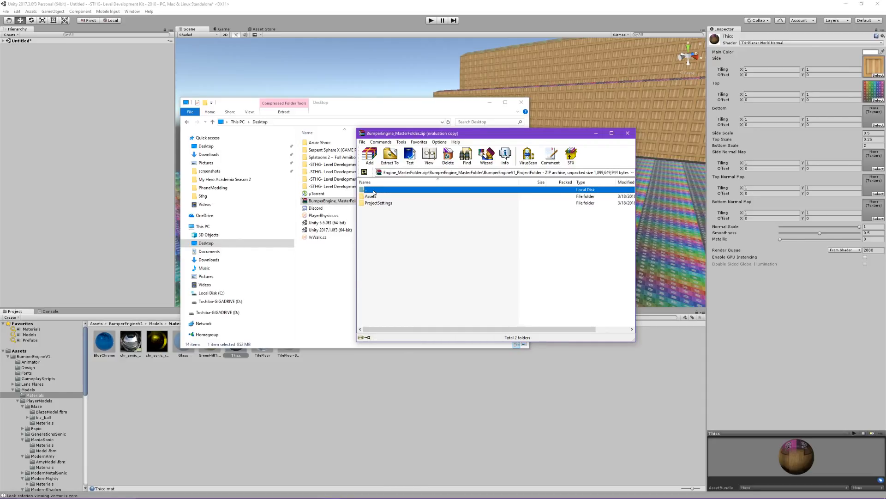
pyautogui.doubleClick(374, 190)
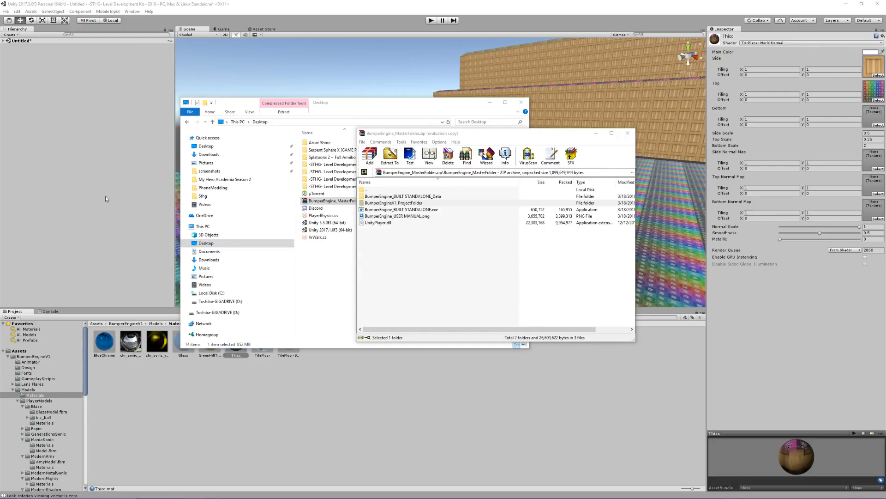
pyautogui.click(628, 133)
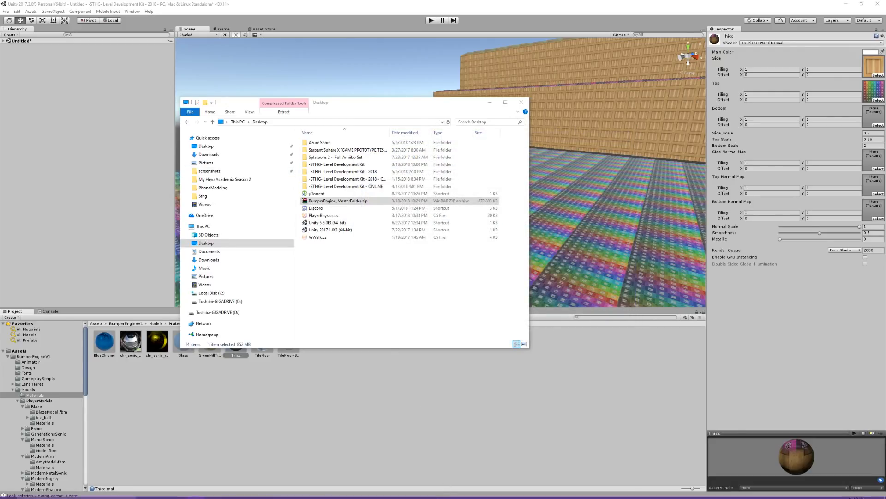
# Step: Move the OBS window off this screen and bring the Unity editor to the front
pyautogui.click(331, 492)
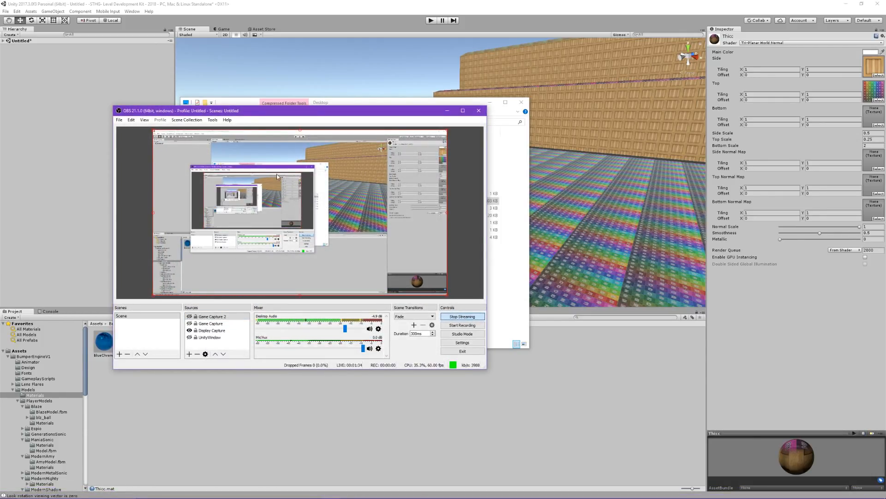
pyautogui.moveTo(343, 111); pyautogui.dragTo(885, 169)
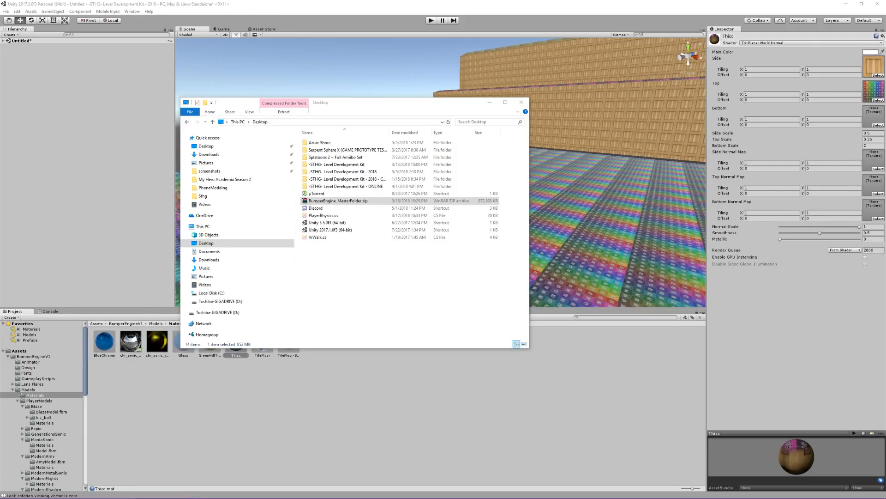
pyautogui.click(433, 5)
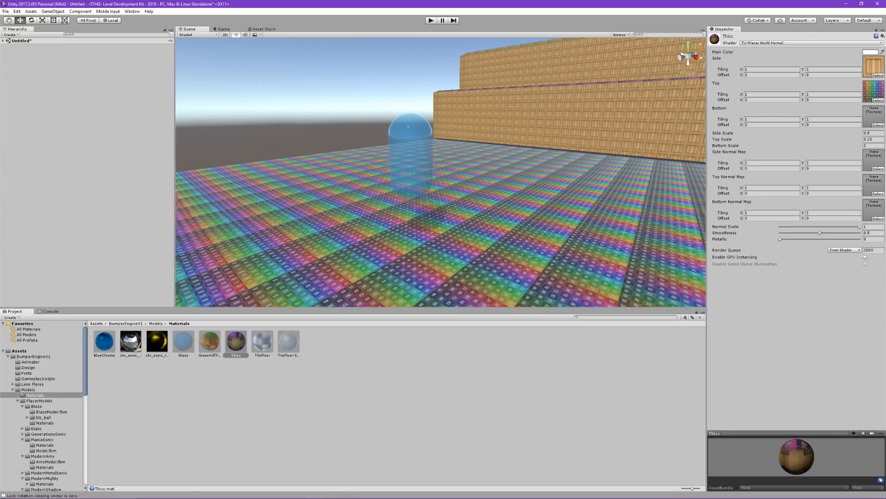
pyautogui.hotkey('alt', 'Tab')
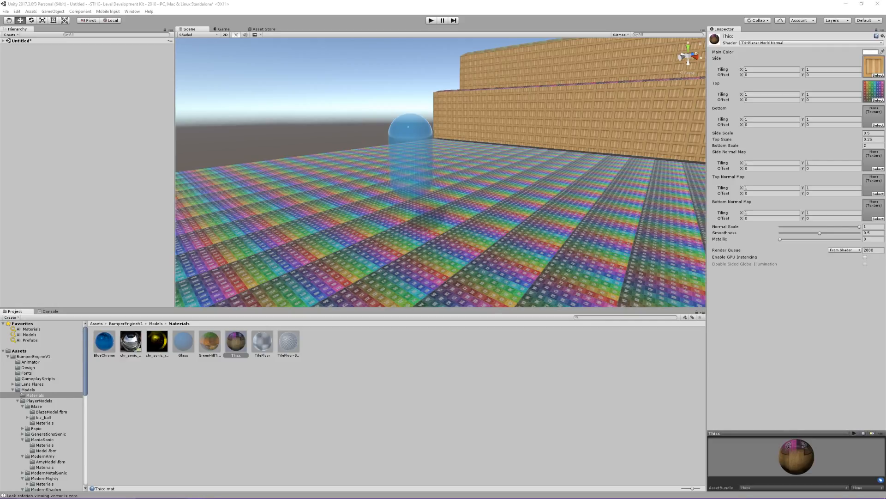
# Step: Expand the scene's object list, select the 90-degree ramp beside the wall and open the BumperEngineV1 ObjectPrefabs folder
pyautogui.moveTo(522, 214); pyautogui.dragTo(537, 175, button='right')
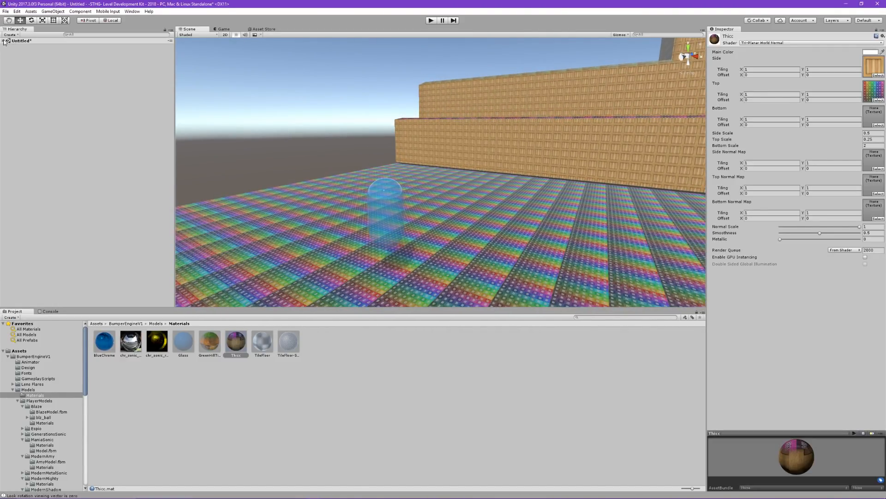
pyautogui.click(4, 41)
pyautogui.moveTo(468, 140); pyautogui.dragTo(303, 179, button='right')
pyautogui.click(453, 222)
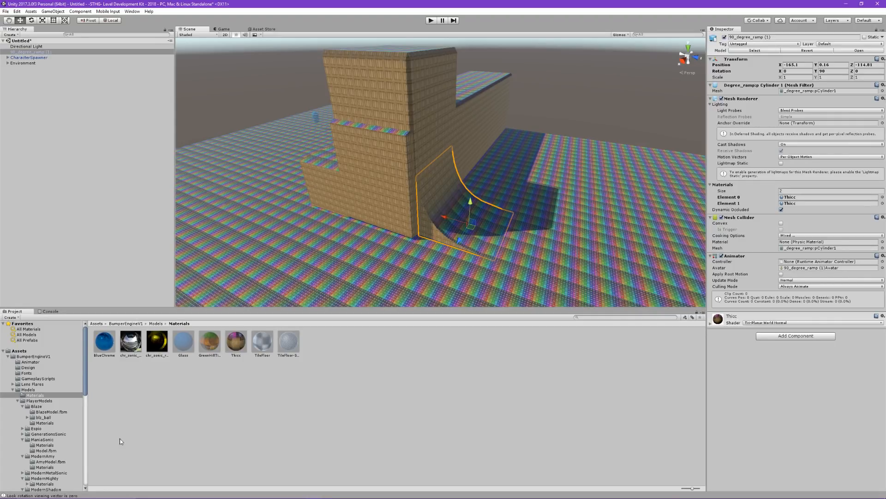
pyautogui.click(13, 389)
pyautogui.click(28, 395)
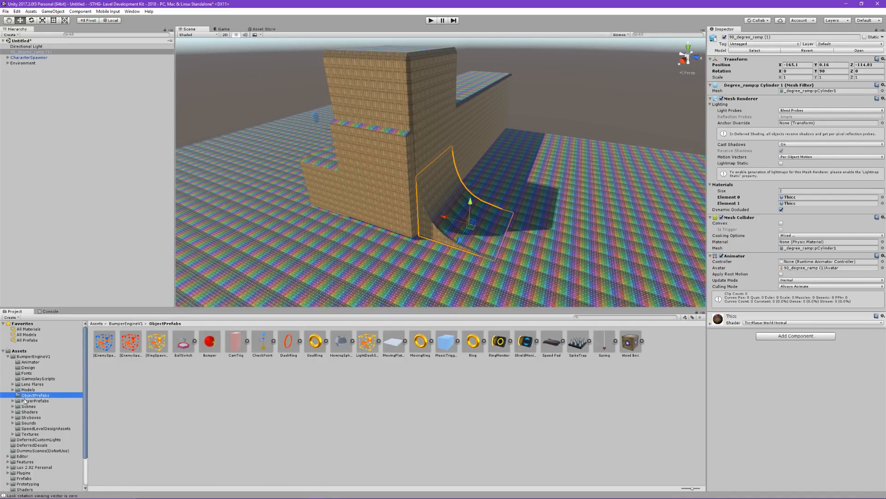
# Step: Place a Speed Pad prefab on the floor and move it to an open area at about X -109, Z -199
pyautogui.keyDown('alt'); pyautogui.moveTo(427, 269); pyautogui.dragTo(499, 265); pyautogui.keyUp('alt')
pyautogui.moveTo(548, 348); pyautogui.dragTo(467, 248)
pyautogui.press('f')
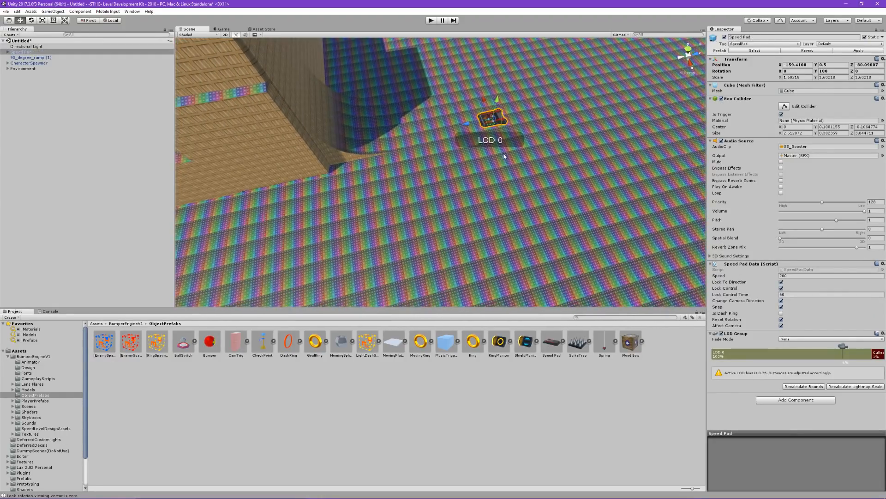
pyautogui.keyDown('alt'); pyautogui.moveTo(515, 178); pyautogui.dragTo(398, 120); pyautogui.keyUp('alt')
pyautogui.moveTo(420, 121); pyautogui.dragTo(459, 198, button='right')
pyautogui.press('w')
# Step: Duplicate the speed pad, move the copy to about Z -227 and set its Y rotation to 90
pyautogui.hotkey('ctrl', 'd')
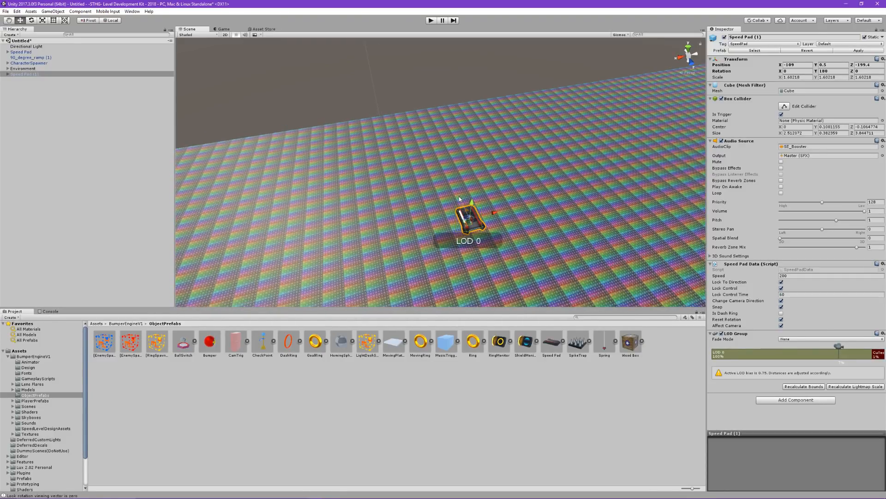
pyautogui.moveTo(460, 198); pyautogui.dragTo(409, 108)
pyautogui.click(828, 72)
pyautogui.write('90')
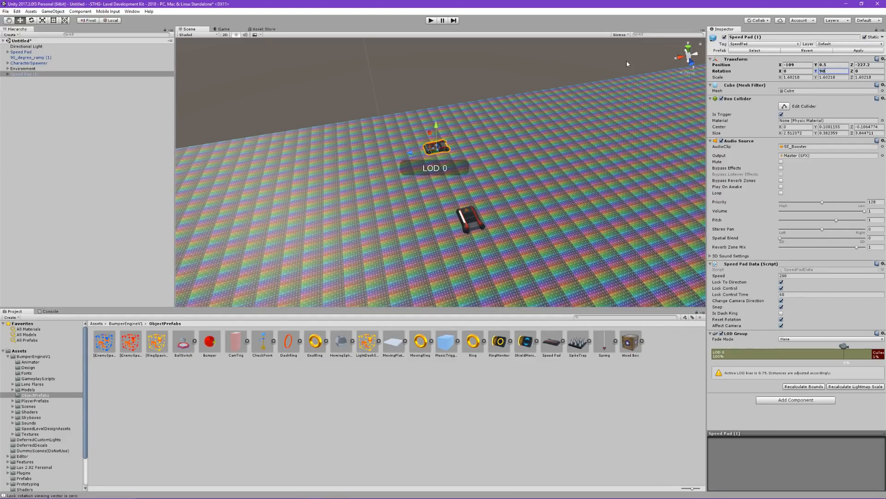
# Step: Duplicate the second speed pad, move the copy sideways along X to form a third corner and set its Y rotation to 0
pyautogui.moveTo(485, 173); pyautogui.dragTo(471, 165, button='right')
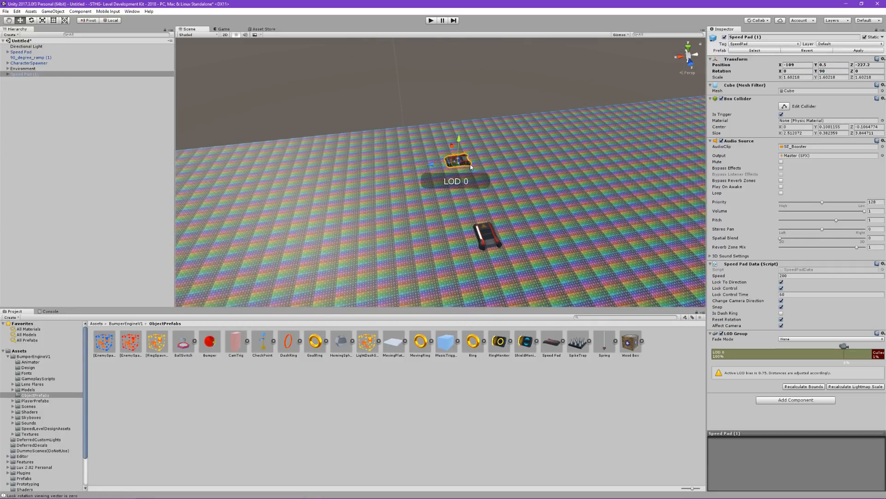
pyautogui.hotkey('ctrl', 'd')
pyautogui.moveTo(471, 164); pyautogui.dragTo(312, 172)
pyautogui.click(819, 72)
pyautogui.write('0')
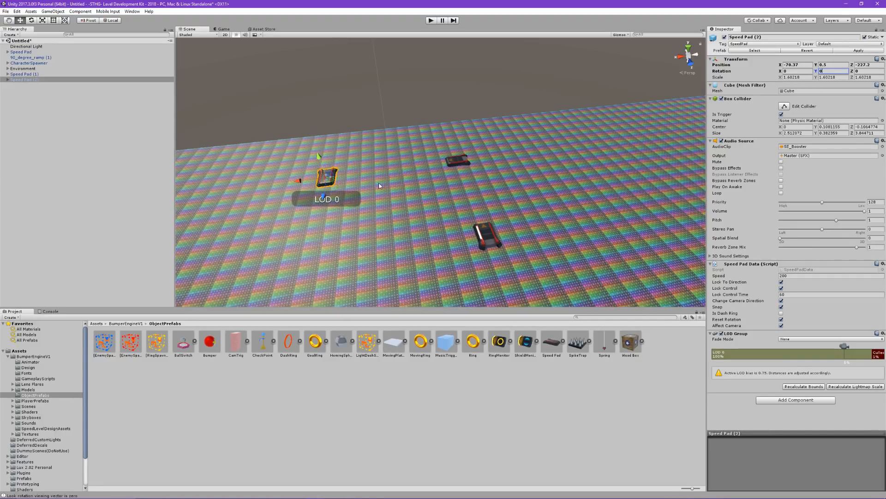
# Step: Duplicate the third speed pad, move the copy to the square's fourth corner at about Z -199 and set its Y rotation to -90
pyautogui.moveTo(380, 184); pyautogui.dragTo(371, 190, button='right')
pyautogui.hotkey('ctrl', 'd')
pyautogui.moveTo(352, 177); pyautogui.dragTo(344, 240)
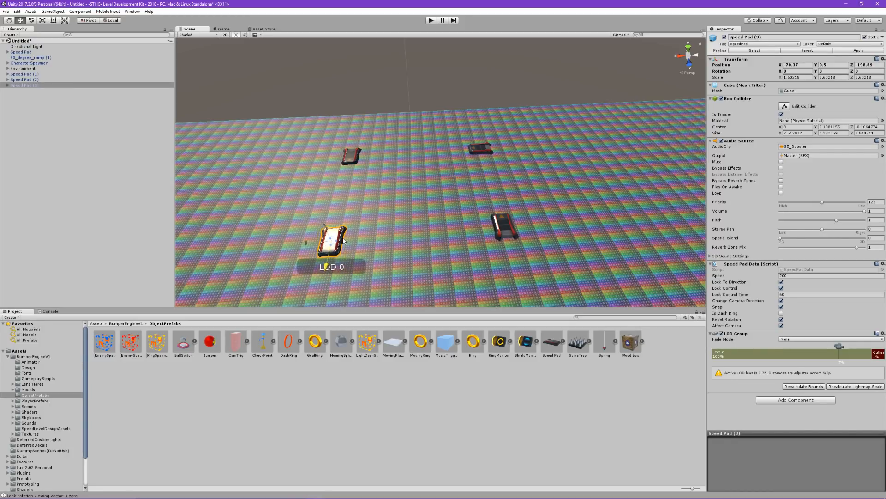
pyautogui.click(837, 71)
pyautogui.write('-90')
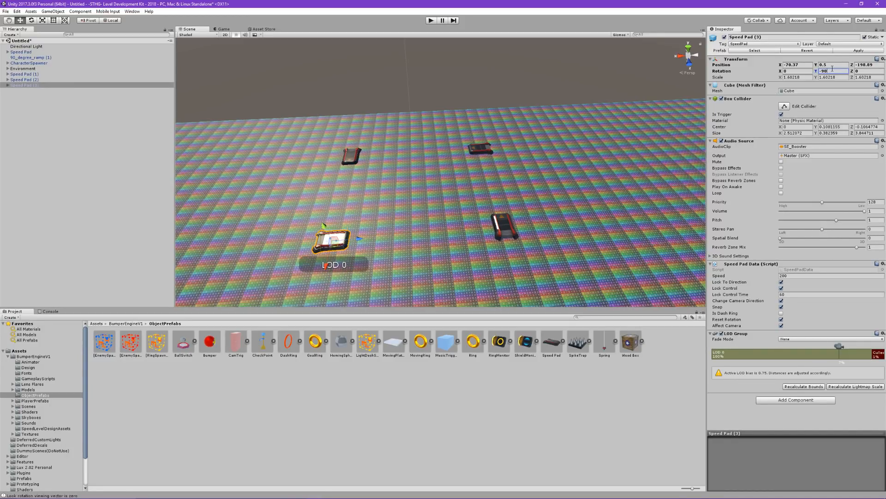
# Step: Play-test the square circuit of four speed pads with Sonic and exit play mode
pyautogui.click(431, 20)
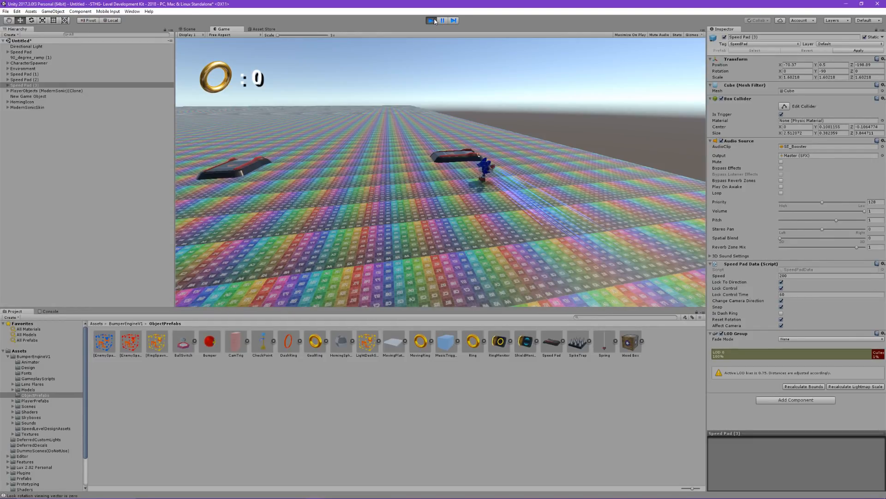
pyautogui.click(431, 20)
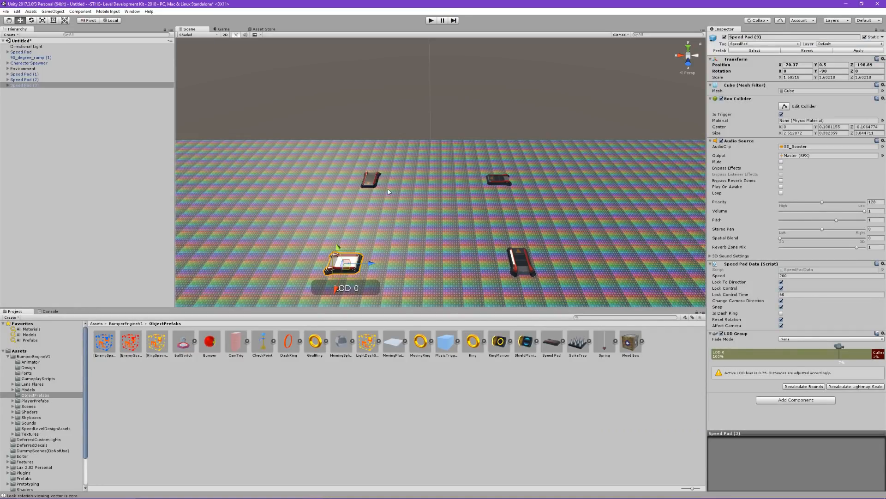
# Step: Delete all the speed pads from the scene
pyautogui.keyDown('shift'); pyautogui.click(40, 74); pyautogui.keyUp('shift')
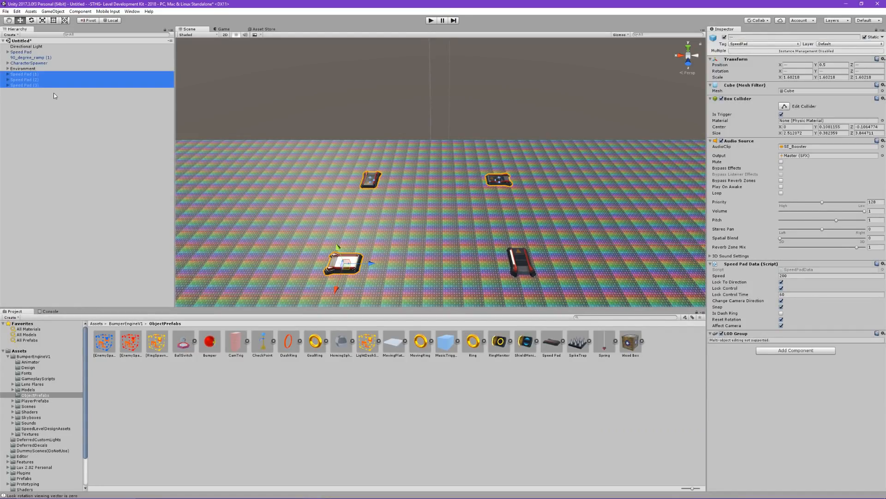
pyautogui.moveTo(279, 149); pyautogui.dragTo(270, 162, button='right')
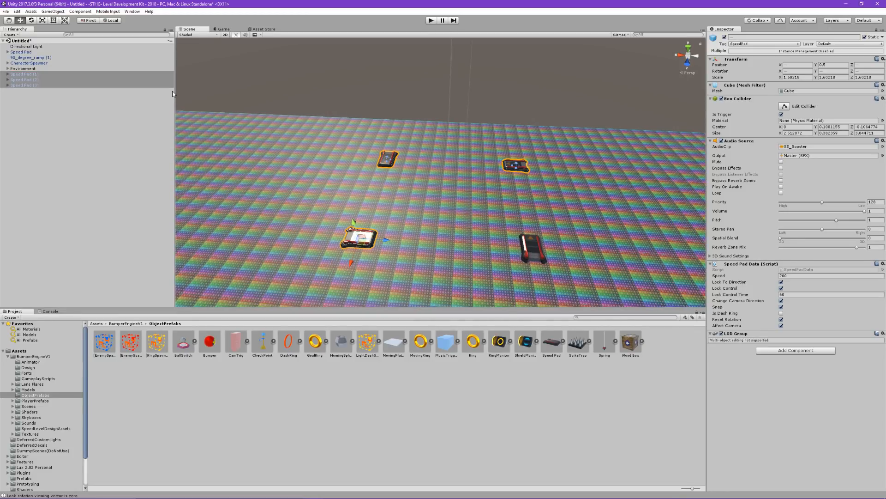
pyautogui.press('Delete')
pyautogui.moveTo(295, 100); pyautogui.dragTo(331, 116, button='right')
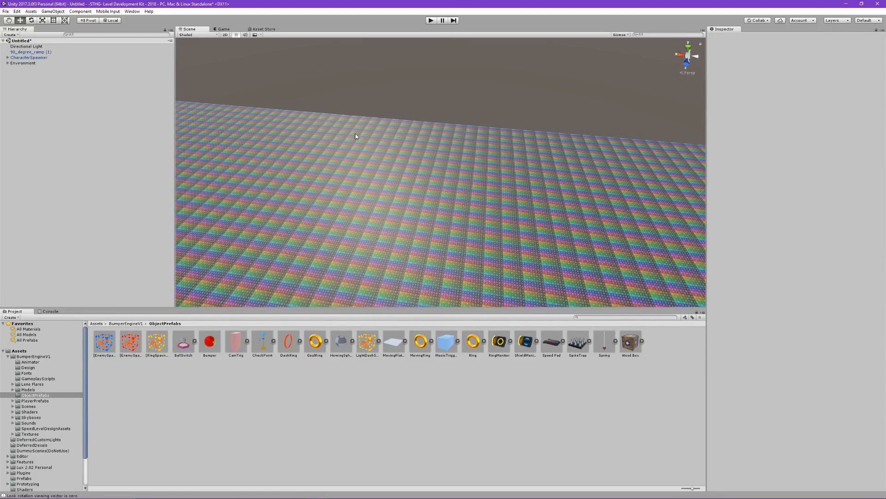
# Step: Place a Speed Pad prefab on the open floor, rotate it about its vertical axis and set its Y rotation to 90
pyautogui.moveTo(552, 342); pyautogui.dragTo(425, 223)
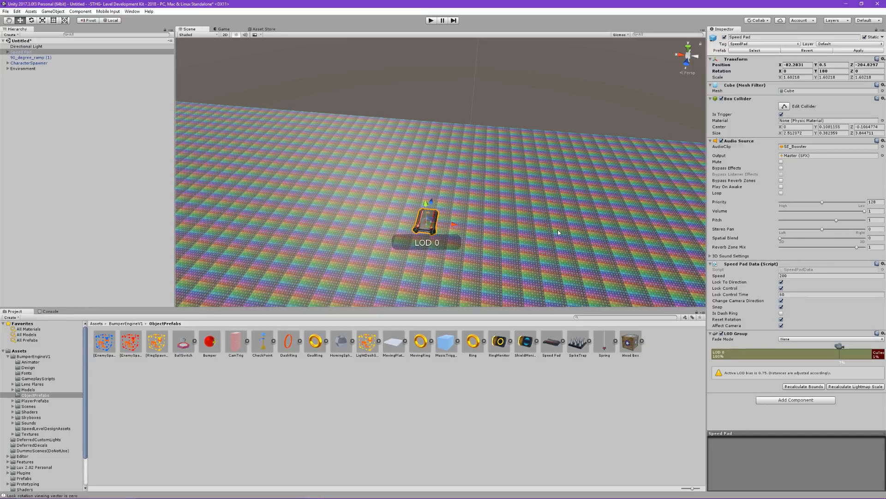
pyautogui.moveTo(492, 217); pyautogui.dragTo(481, 217, button='right')
pyautogui.press('e')
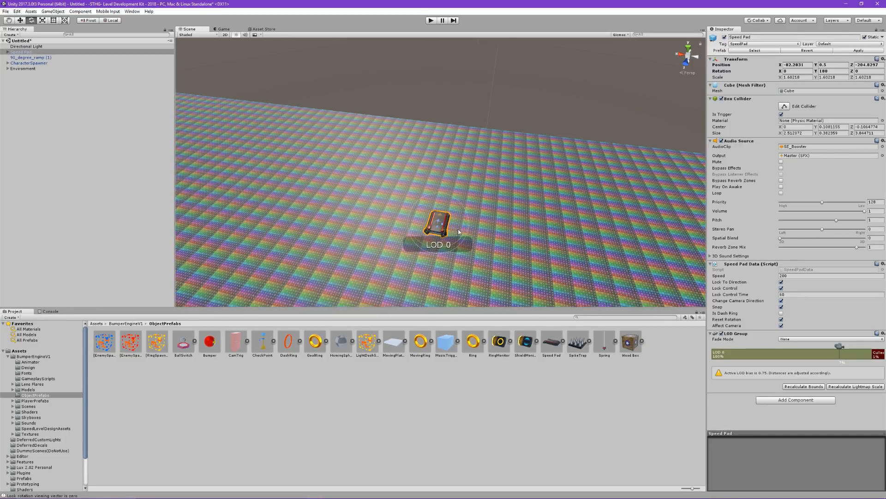
pyautogui.moveTo(442, 244); pyautogui.dragTo(527, 259)
pyautogui.click(846, 72)
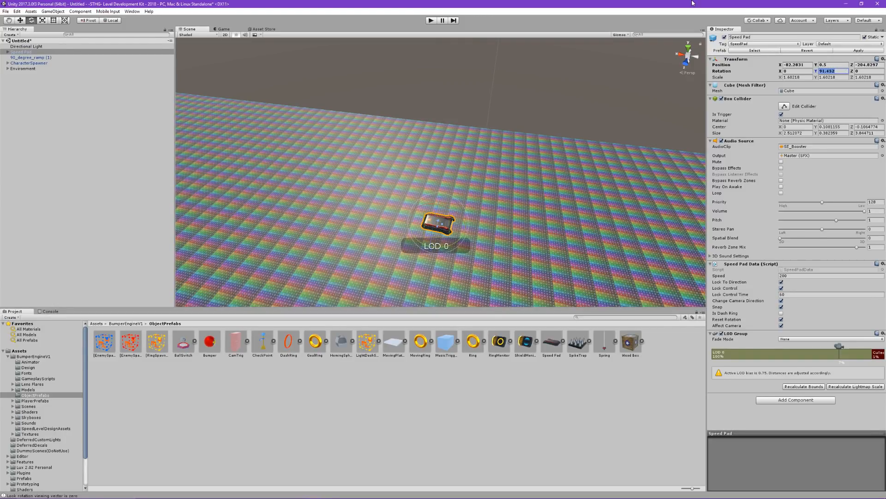
pyautogui.write('90')
# Step: Delete the newly placed speed pad from the scene
pyautogui.click(30, 52)
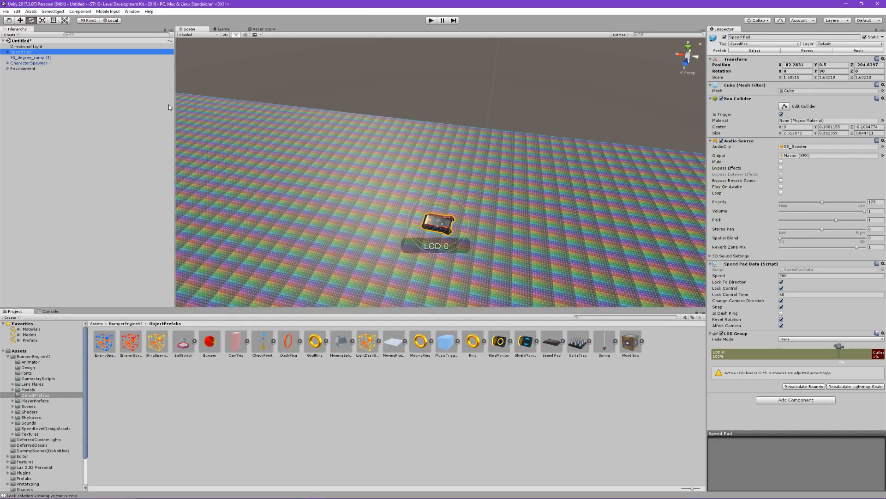
pyautogui.press('Delete')
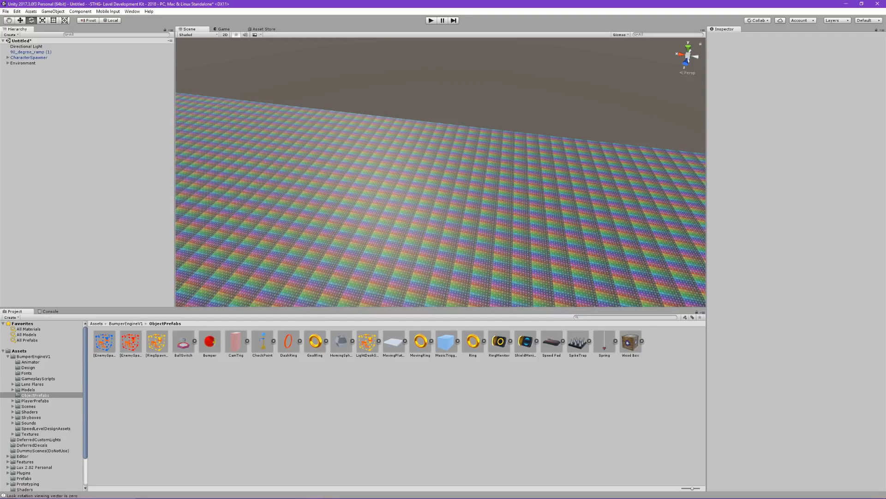
# Step: Look over the level around the character spawner and stepped structure, and inspect the LightDashSpline prefab's Spline and Spline Sower settings
pyautogui.moveTo(541, 229)
pyautogui.mouseDown(button='right')
pyautogui.moveTo(450, 213)
pyautogui.moveTo(519, 257)
pyautogui.moveTo(572, 239)
pyautogui.moveTo(580, 222)
pyautogui.moveTo(554, 220)
pyautogui.mouseUp(button='right')
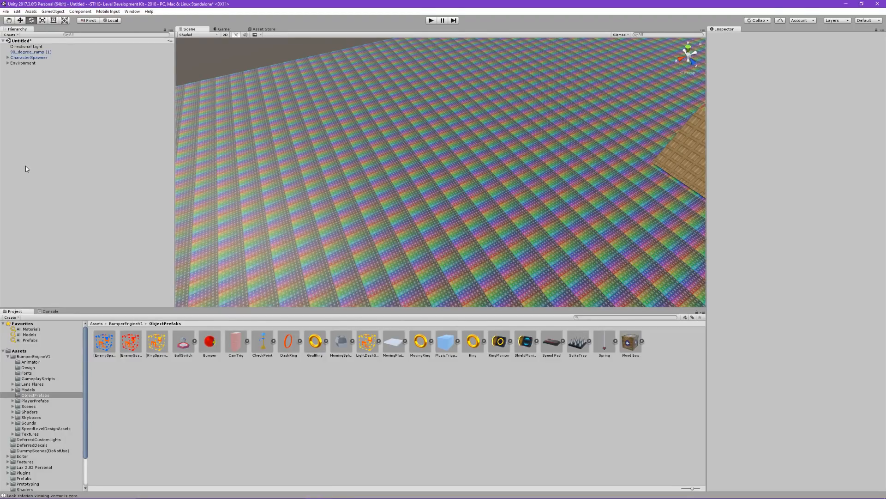
pyautogui.keyDown('alt'); pyautogui.moveTo(377, 151); pyautogui.dragTo(497, 90); pyautogui.keyUp('alt')
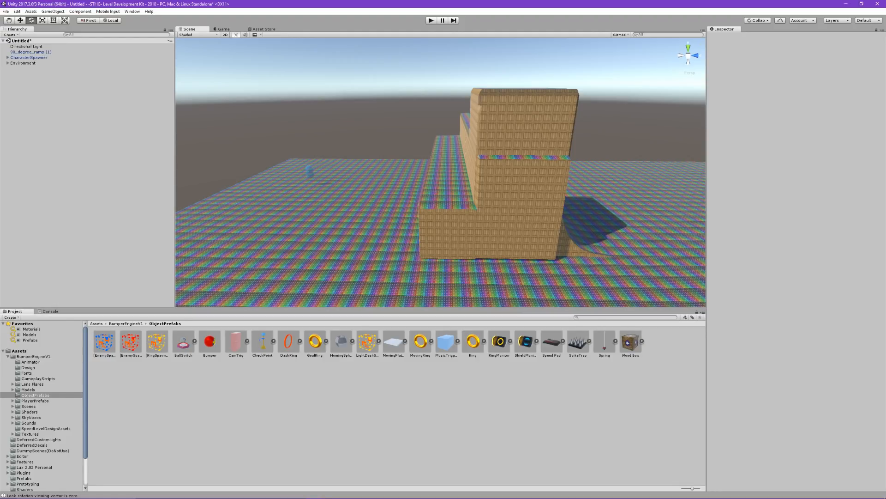
pyautogui.moveTo(321, 187); pyautogui.dragTo(308, 185, button='right')
pyautogui.moveTo(399, 179); pyautogui.dragTo(414, 190, button='right')
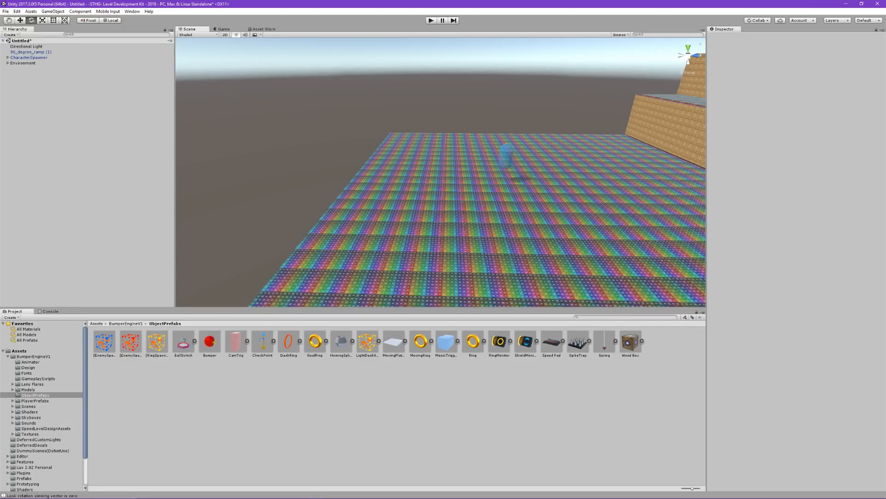
pyautogui.moveTo(415, 220); pyautogui.dragTo(515, 199, button='right')
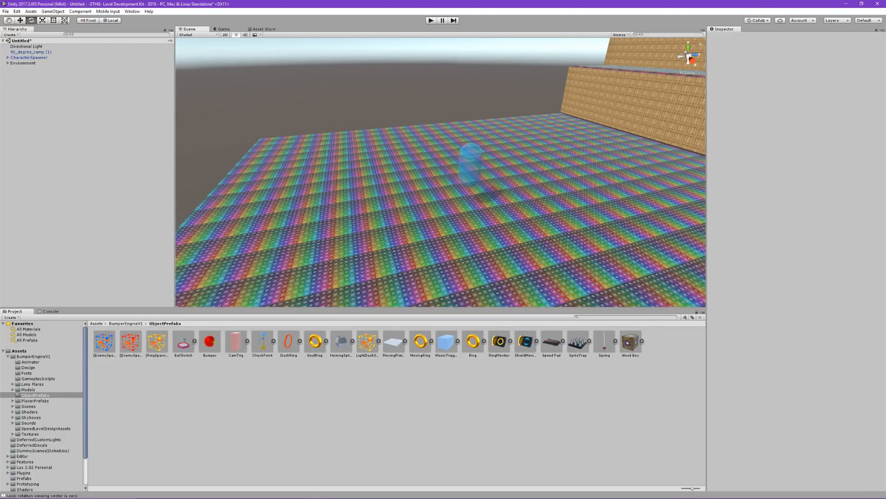
pyautogui.moveTo(562, 190); pyautogui.dragTo(468, 180, button='right')
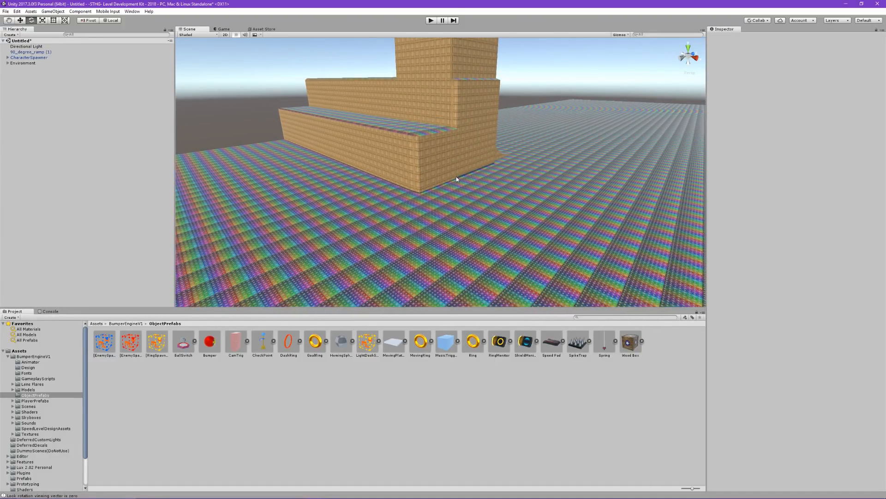
pyautogui.moveTo(375, 206); pyautogui.dragTo(350, 207, button='right')
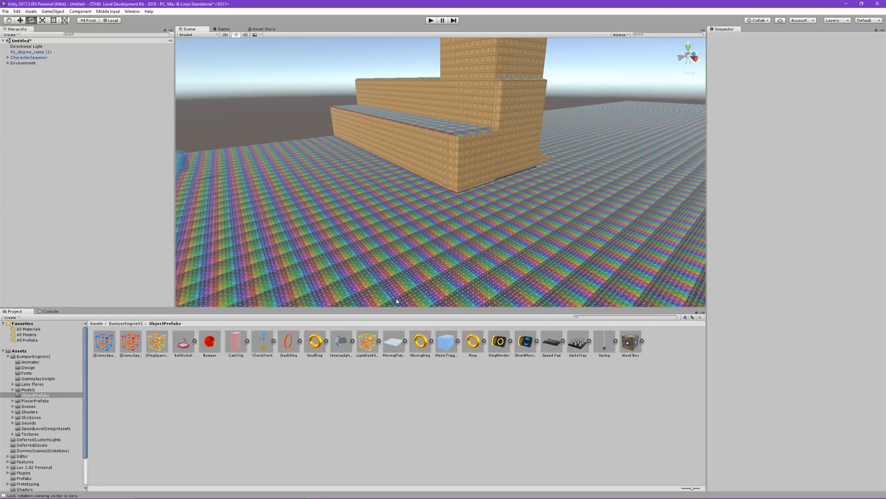
pyautogui.click(371, 340)
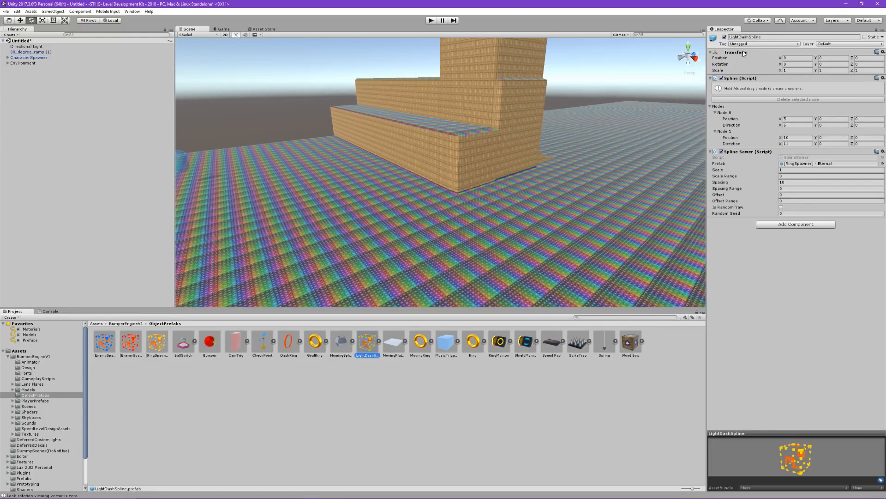
# Step: Place the LightDashSpline prefab on the floor near the block structure and pull its end node outward
pyautogui.moveTo(365, 341); pyautogui.dragTo(488, 187)
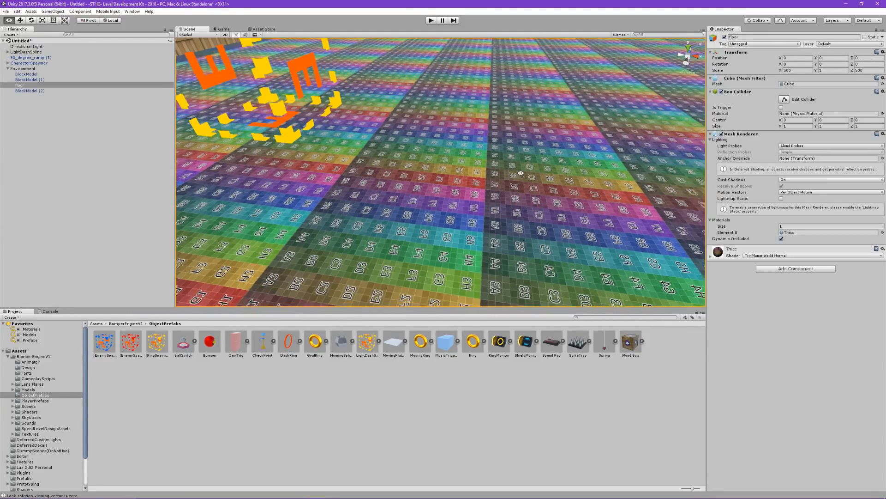
pyautogui.moveTo(469, 139); pyautogui.dragTo(440, 134, button='right')
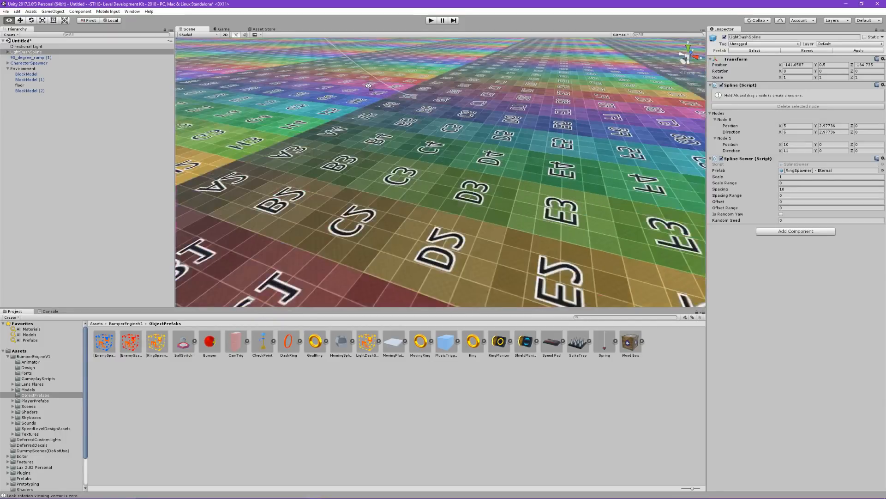
pyautogui.keyDown('alt'); pyautogui.moveTo(388, 102); pyautogui.dragTo(425, 141); pyautogui.keyUp('alt')
pyautogui.click(424, 142)
pyautogui.scroll(-5, 425, 143)
pyautogui.moveTo(424, 143); pyautogui.dragTo(445, 159, button='right')
pyautogui.moveTo(443, 156); pyautogui.dragTo(657, 80)
pyautogui.scroll(-4, 600, 139)
pyautogui.moveTo(554, 189); pyautogui.dragTo(536, 181, button='right')
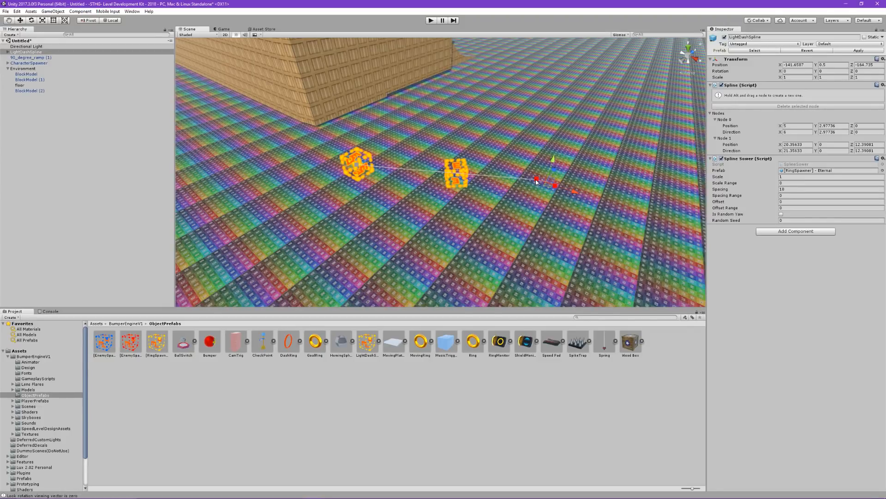
# Step: Move the spline's end node farther out and up to about X 27.4, Y 10.8, Z 54.8
pyautogui.moveTo(535, 179); pyautogui.dragTo(646, 86)
pyautogui.moveTo(614, 115); pyautogui.dragTo(552, 74, button='right')
pyautogui.moveTo(552, 74); pyautogui.dragTo(550, 48)
pyautogui.moveTo(550, 49); pyautogui.dragTo(572, 96, button='right')
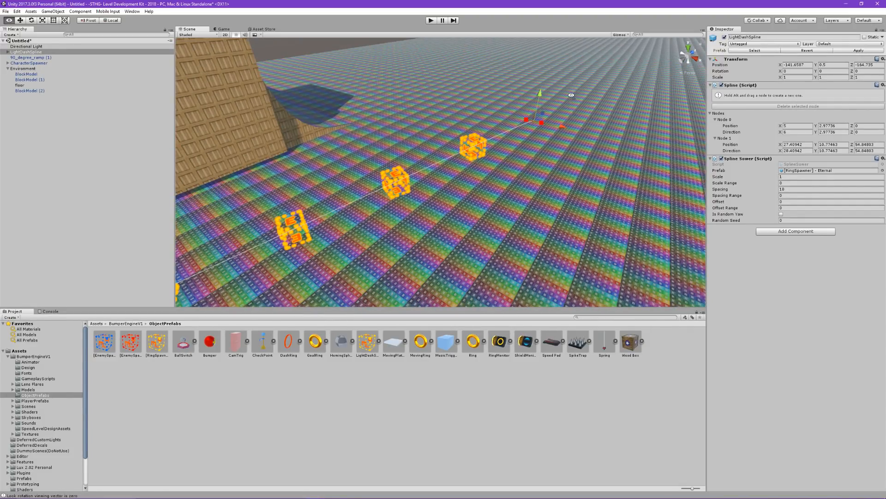
# Step: Extend the spline from its end with a third node at about X 2, Y 10.8, Z 88.4
pyautogui.moveTo(572, 95); pyautogui.dragTo(619, 94, button='right')
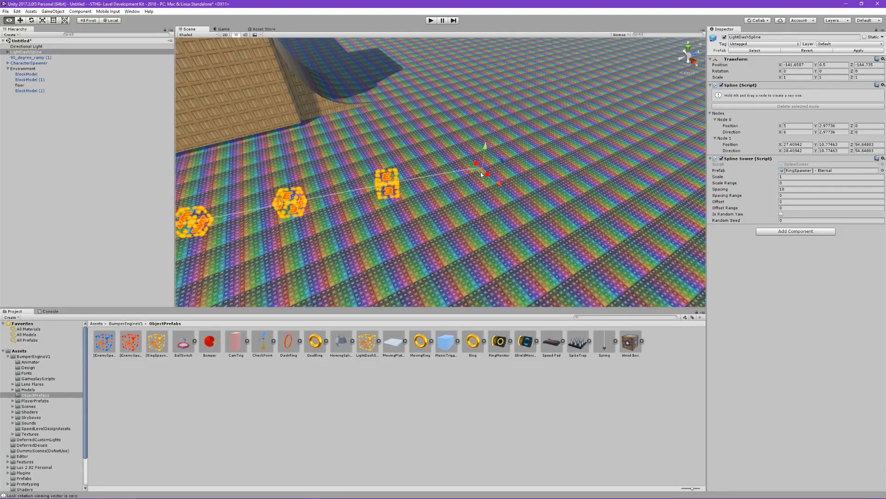
pyautogui.keyDown('alt'); pyautogui.moveTo(481, 172); pyautogui.dragTo(544, 98); pyautogui.keyUp('alt')
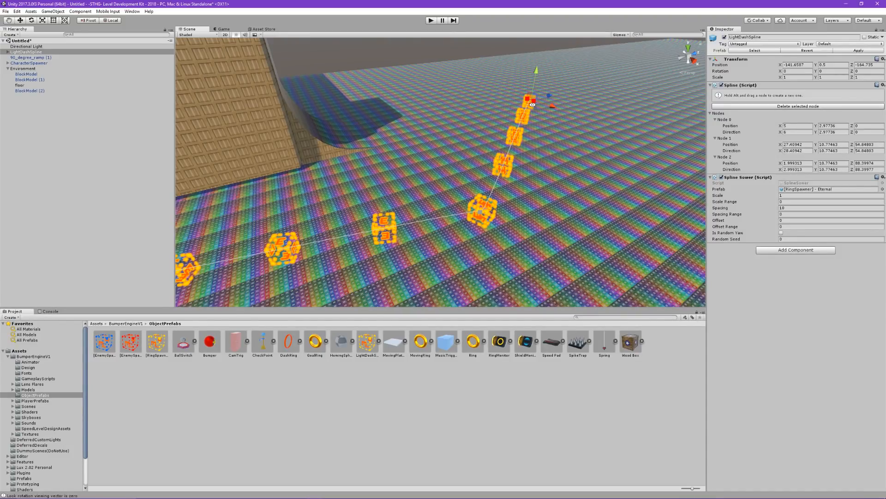
pyautogui.keyDown('alt'); pyautogui.moveTo(533, 105); pyautogui.dragTo(508, 111); pyautogui.keyUp('alt')
pyautogui.moveTo(364, 163); pyautogui.dragTo(366, 174, button='right')
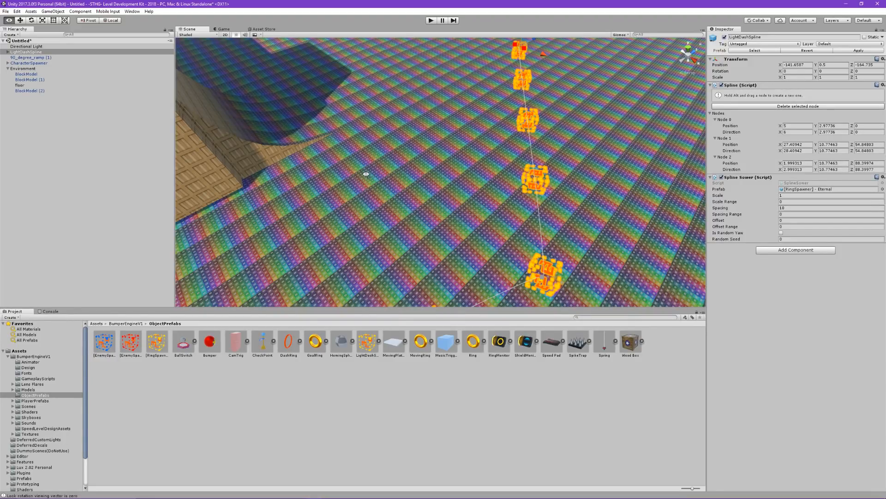
pyautogui.moveTo(366, 174); pyautogui.dragTo(415, 176, button='right')
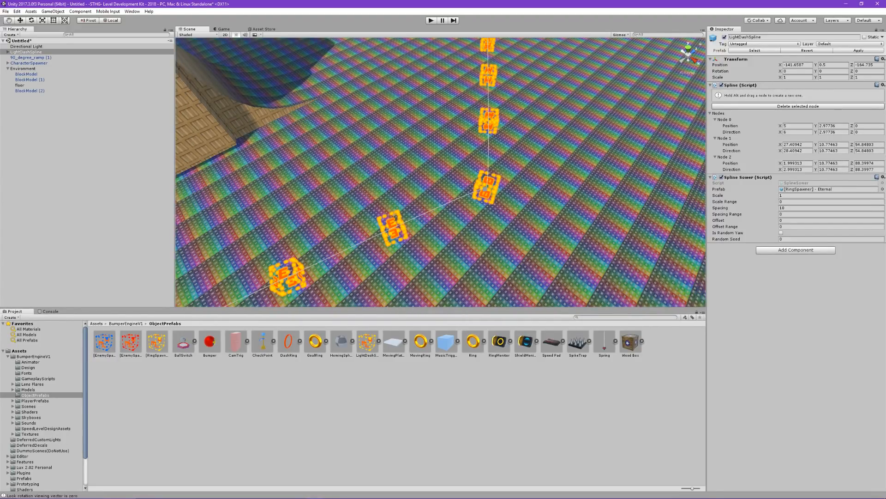
pyautogui.moveTo(182, 165); pyautogui.dragTo(449, 194, button='right')
pyautogui.click(448, 194)
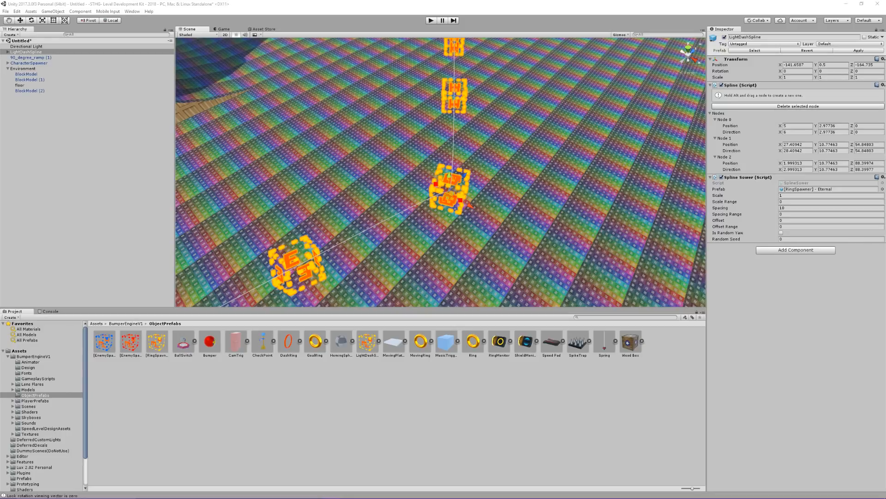
# Step: Curve the spline around its middle node by pulling that node's direction handle out to about Z 66
pyautogui.keyDown('alt'); pyautogui.moveTo(560, 161); pyautogui.dragTo(450, 184); pyautogui.keyUp('alt')
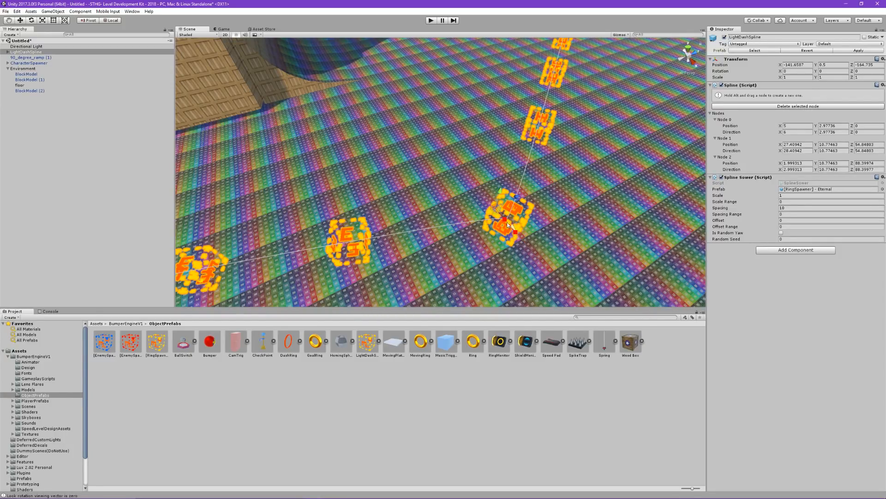
pyautogui.keyDown('alt'); pyautogui.moveTo(523, 244); pyautogui.dragTo(615, 189); pyautogui.keyUp('alt')
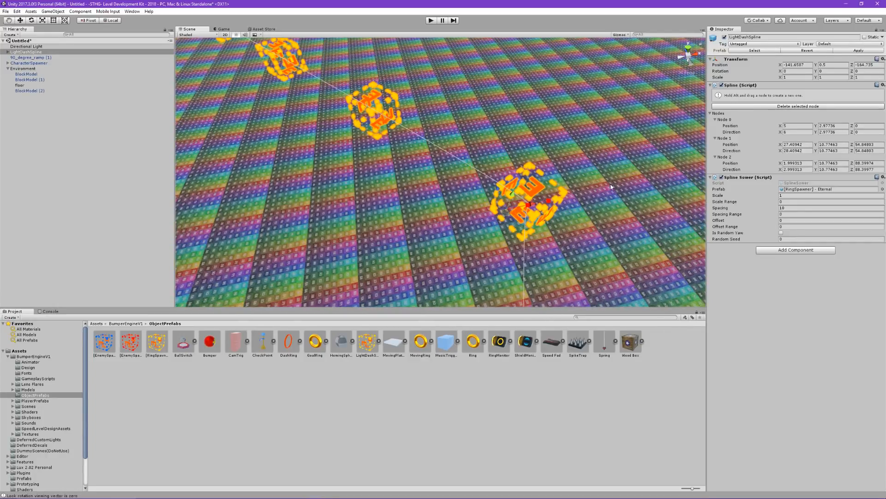
pyautogui.click(549, 199)
pyautogui.click(525, 211)
pyautogui.scroll(5, 531, 201)
pyautogui.click(528, 200)
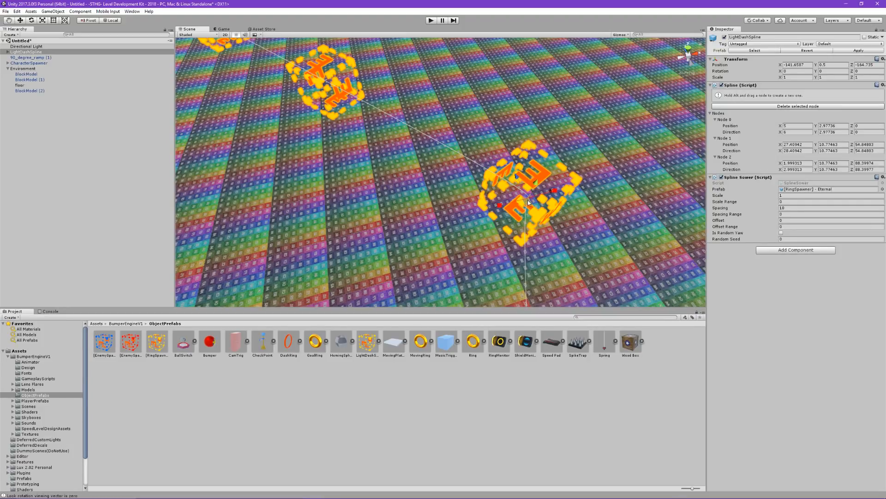
pyautogui.click(501, 208)
pyautogui.moveTo(501, 208); pyautogui.dragTo(683, 425)
pyautogui.moveTo(513, 152); pyautogui.dragTo(542, 208, button='right')
pyautogui.press('s')
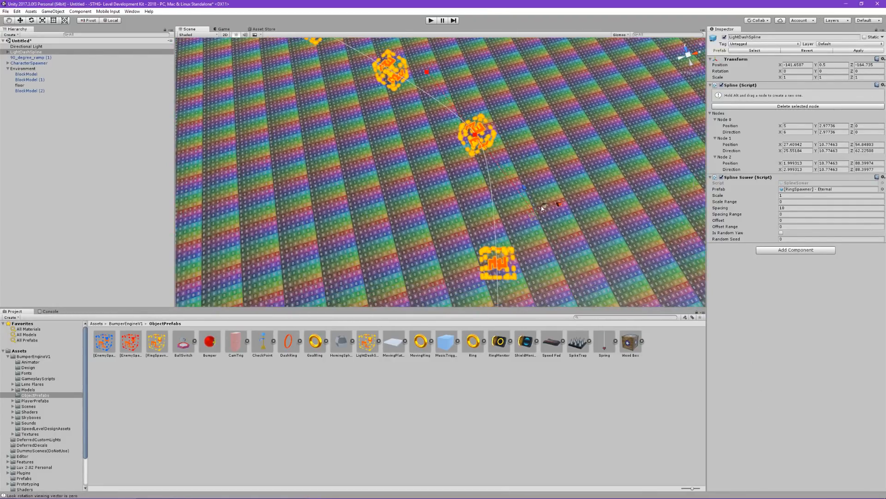
pyautogui.moveTo(531, 218); pyautogui.dragTo(555, 277)
# Step: Raise the spline's first node to a height of about Y 6.5
pyautogui.moveTo(509, 189); pyautogui.dragTo(439, 50, button='right')
pyautogui.click(424, 183)
pyautogui.moveTo(423, 153); pyautogui.dragTo(423, 121)
# Step: Play-test the level, light-dashing the character along the ring path in both runs, and stop the game
pyautogui.click(432, 20)
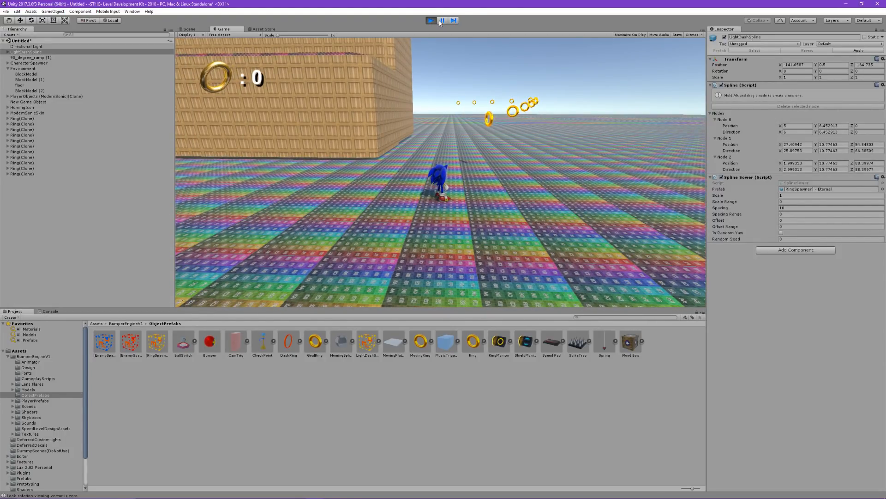
pyautogui.press('space')
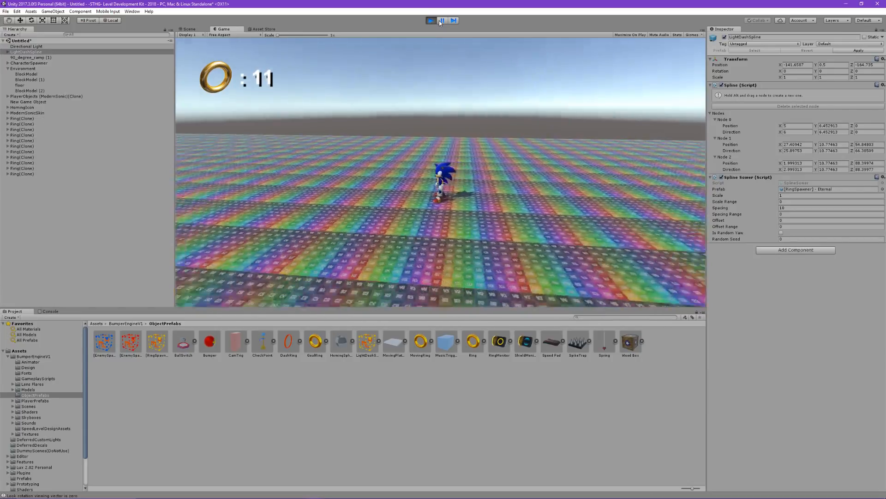
pyautogui.press('w')
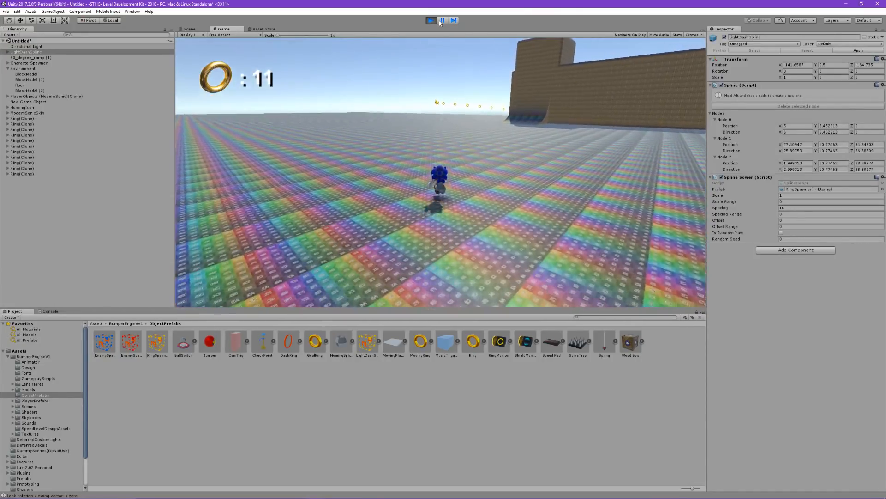
pyautogui.press('space')
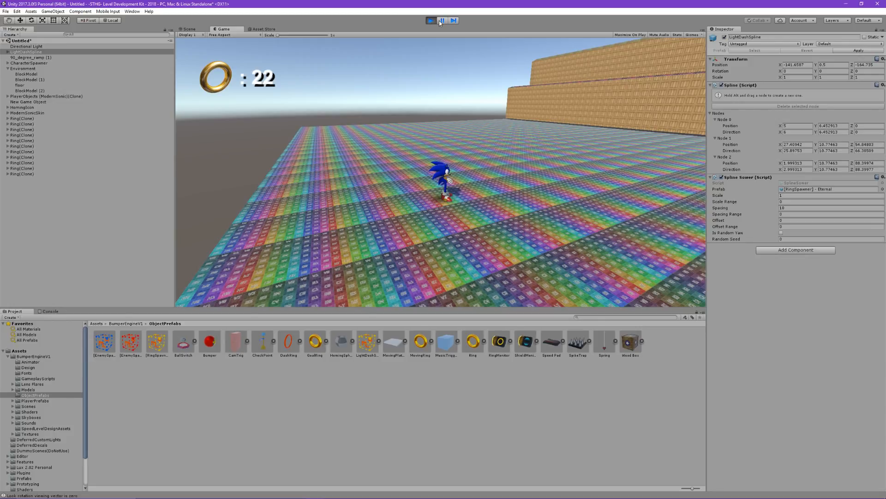
pyautogui.click(431, 21)
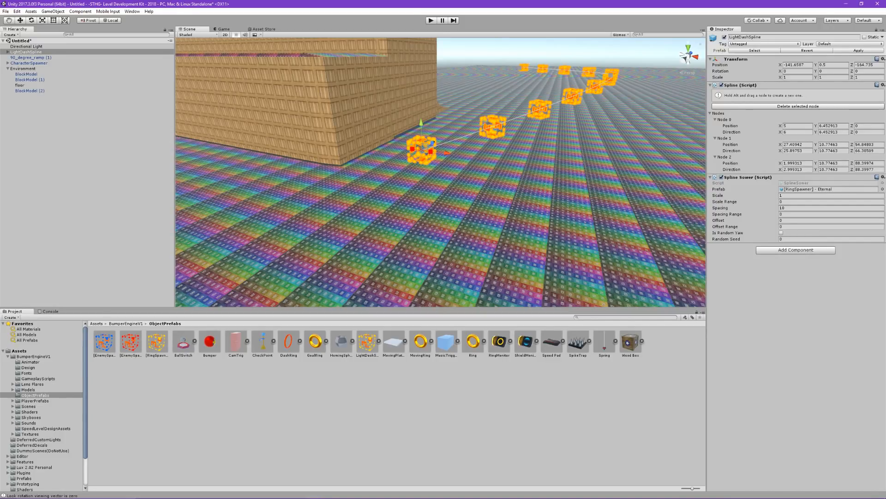
# Step: Show the PlayerPrefabs folder's contents and deactivate the CharacterSpawner object in the scene
pyautogui.moveTo(236, 224); pyautogui.dragTo(223, 210, button='right')
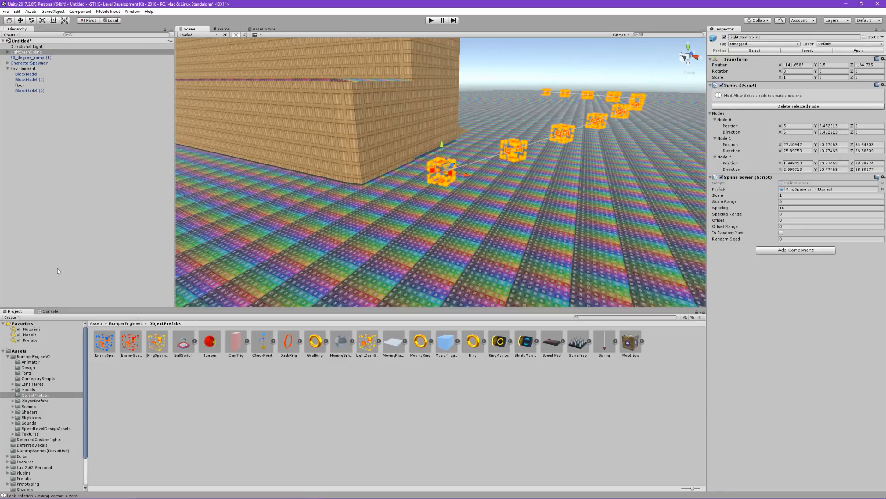
pyautogui.click(30, 401)
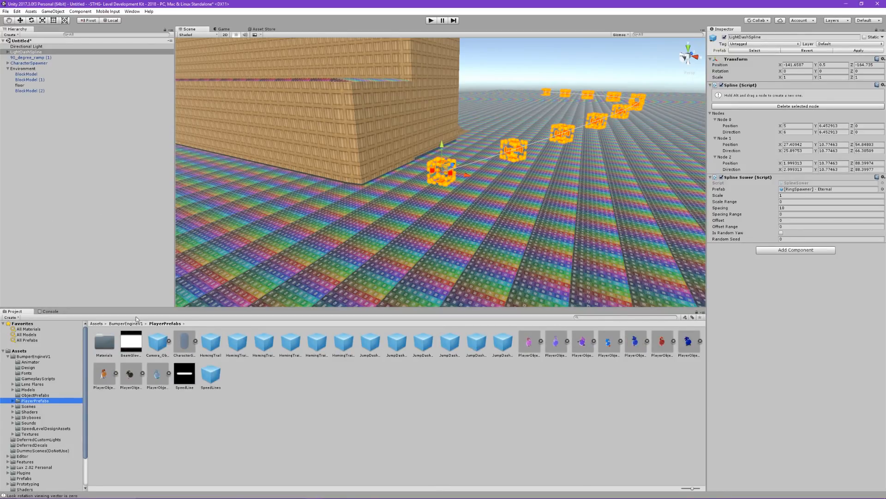
pyautogui.click(689, 345)
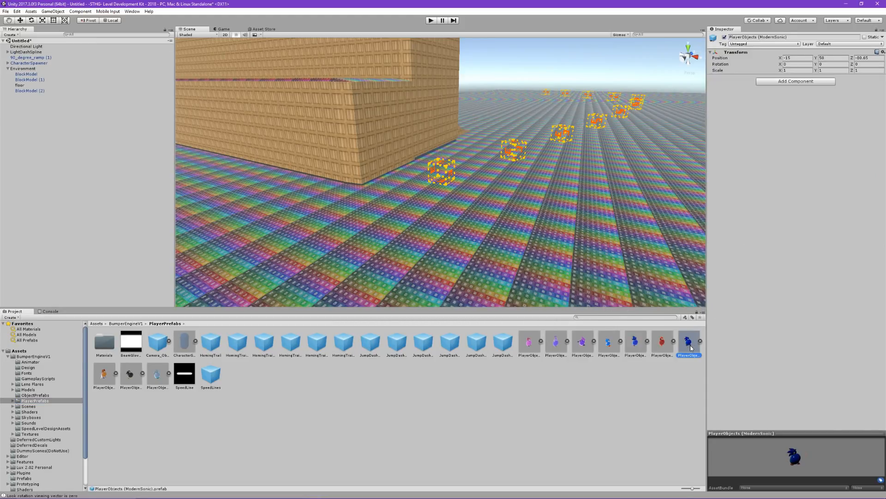
pyautogui.moveTo(508, 199); pyautogui.dragTo(325, 139, button='right')
pyautogui.click(35, 65)
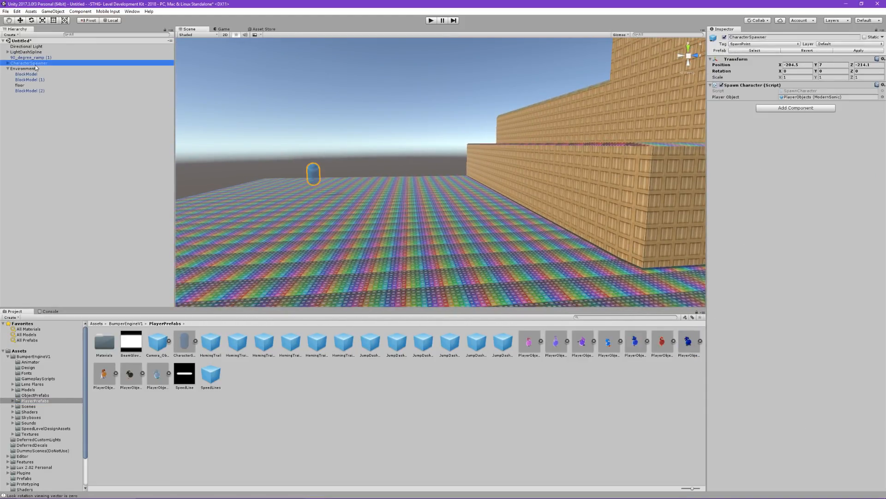
pyautogui.click(725, 38)
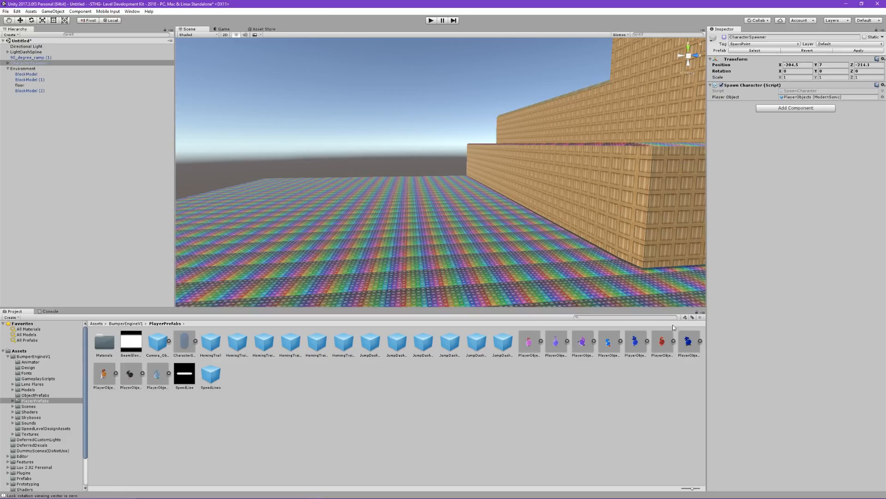
# Step: Add the PlayerObjects (ModernSonic) prefab to the scene hierarchy and frame it in the scene
pyautogui.click(688, 342)
pyautogui.moveTo(72, 140); pyautogui.dragTo(73, 140)
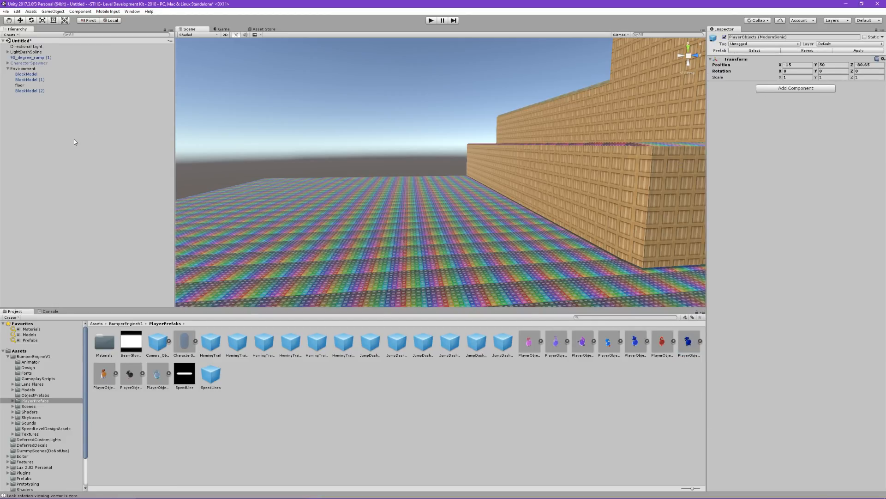
pyautogui.moveTo(403, 140); pyautogui.dragTo(456, 143, button='right')
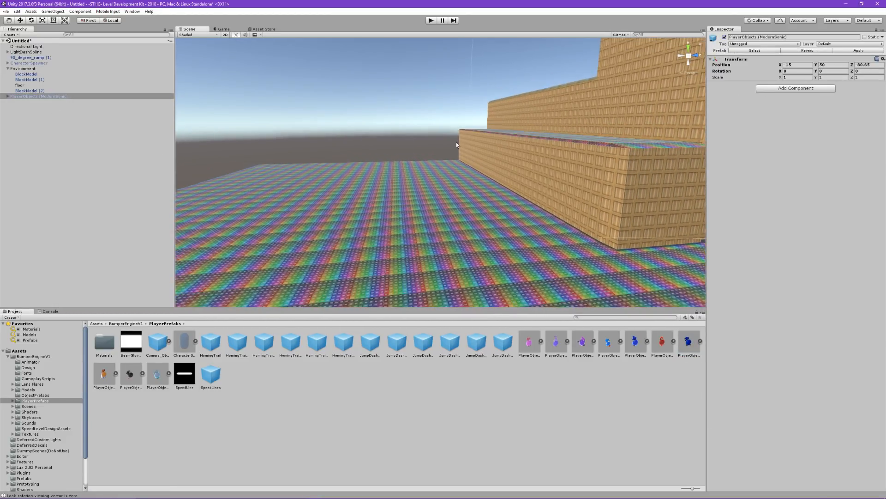
pyautogui.moveTo(524, 140); pyautogui.dragTo(752, 142, button='right')
pyautogui.press('f')
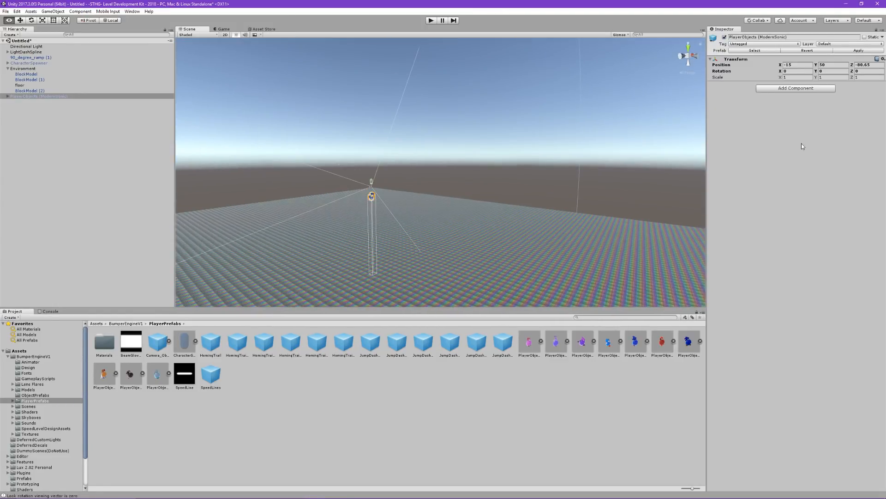
pyautogui.press('f')
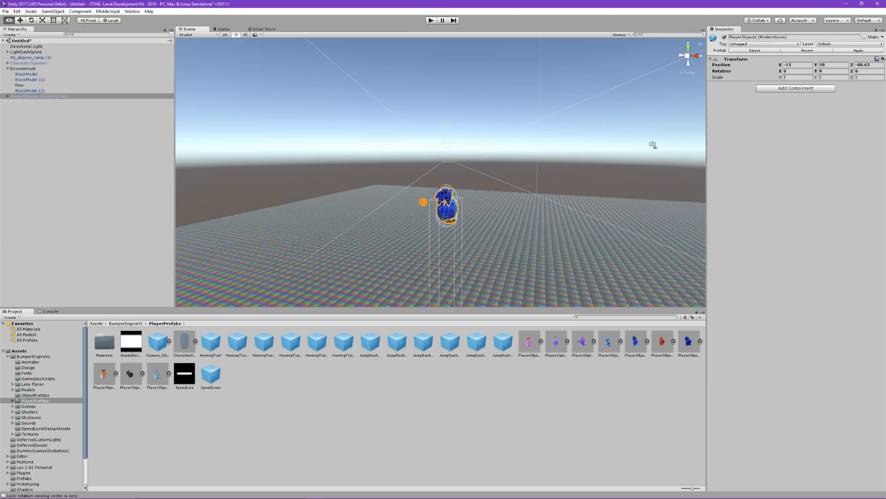
pyautogui.moveTo(653, 145); pyautogui.dragTo(619, 162, button='right')
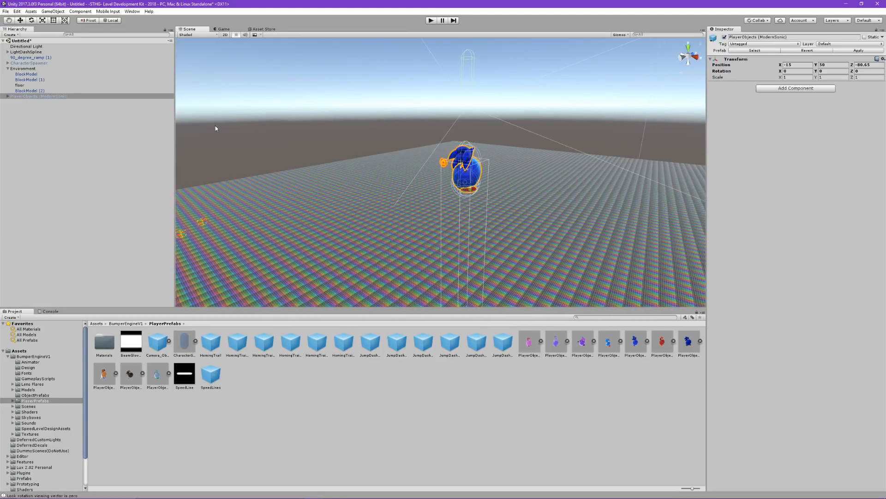
# Step: Set Camera Max Distance to -7 in the Hedge Camera script of the player prefab's Main Camera
pyautogui.click(6, 97)
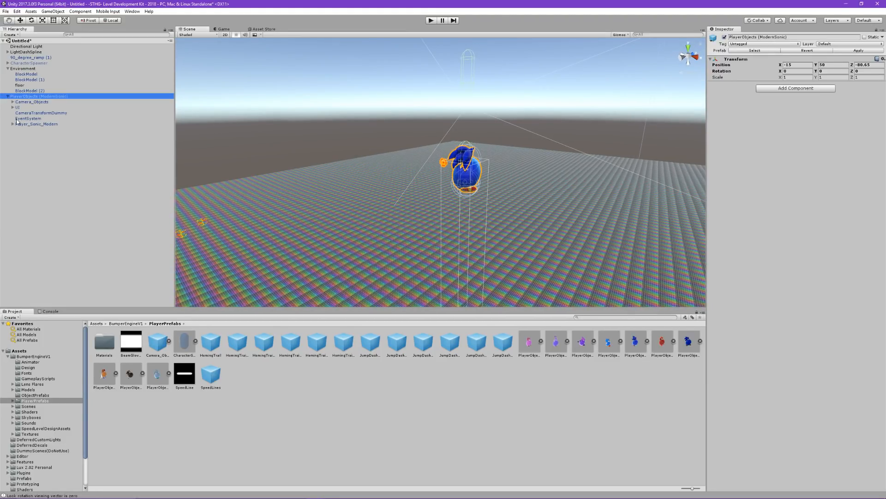
pyautogui.click(30, 102)
pyautogui.click(13, 101)
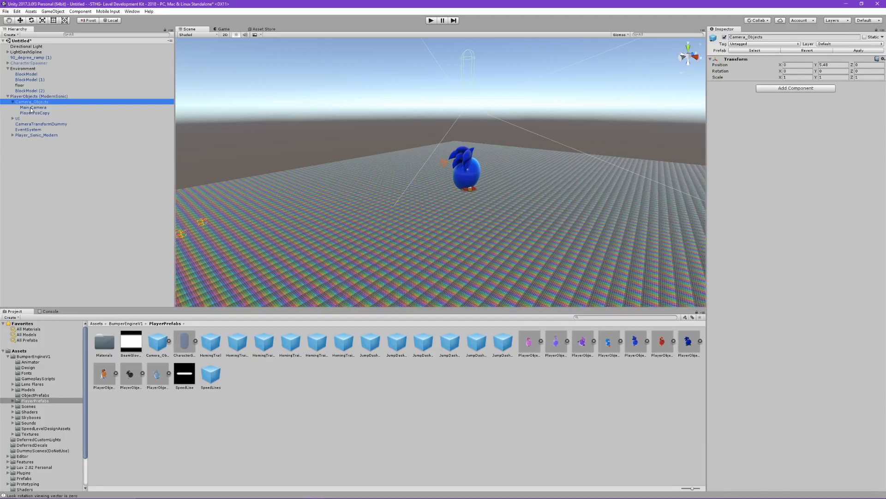
pyautogui.click(32, 107)
pyautogui.scroll(-5, 727, 269)
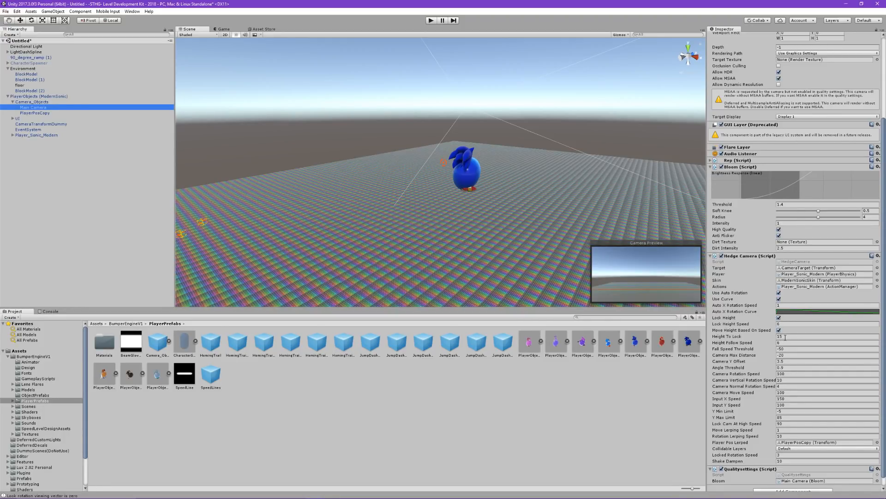
pyautogui.click(785, 355)
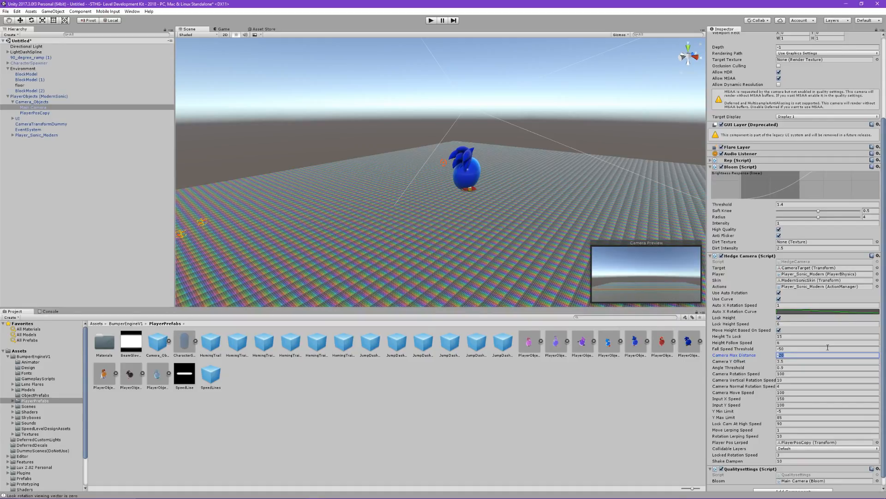
pyautogui.write('-7')
# Step: Play-test the level with the new camera distance, stop the game and inspect the player model in the scene
pyautogui.hotkey('ctrl', 'p')
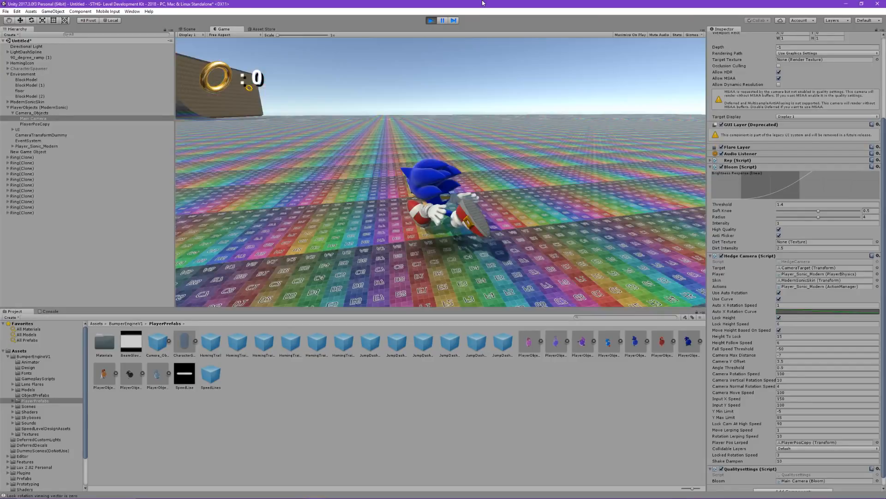
pyautogui.hotkey('ctrl', 'p')
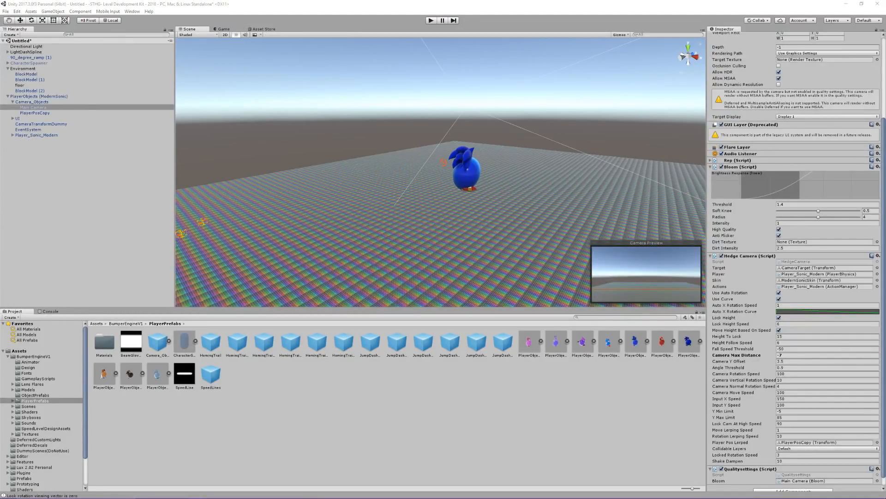
pyautogui.moveTo(58, 497)
pyautogui.moveTo(283, 212); pyautogui.dragTo(331, 194, button='right')
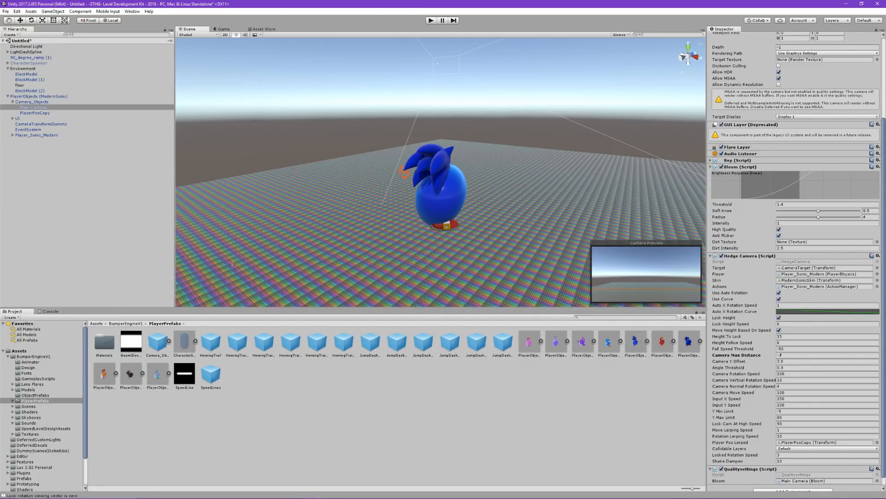
# Step: Delete the PlayerObjects (ModernSonic) prefab instance from the scene hierarchy
pyautogui.click(42, 108)
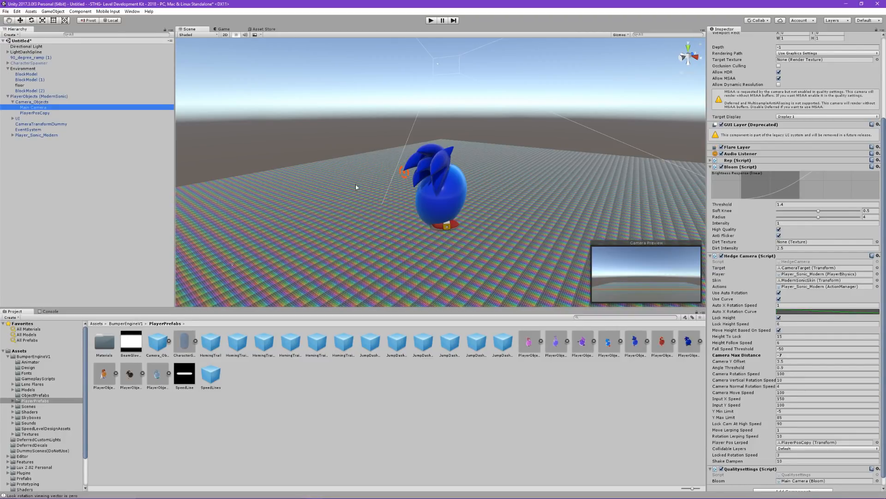
pyautogui.scroll(5, 793, 171)
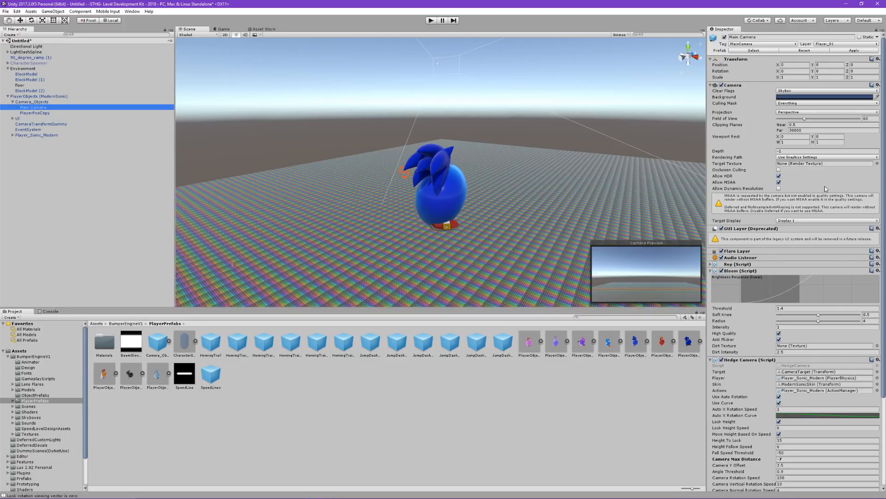
pyautogui.click(48, 96)
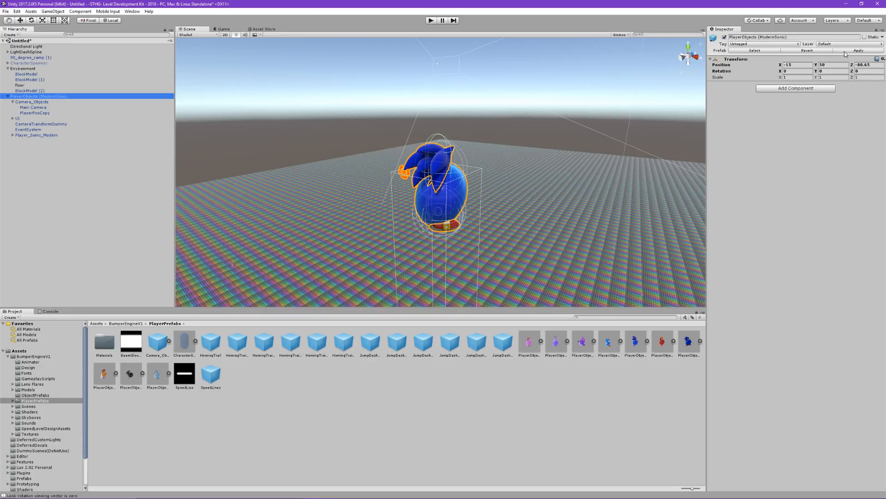
pyautogui.click(51, 147)
pyautogui.click(32, 97)
pyautogui.press('Delete')
# Step: Reactivate the CharacterSpawner object in the scene
pyautogui.click(46, 61)
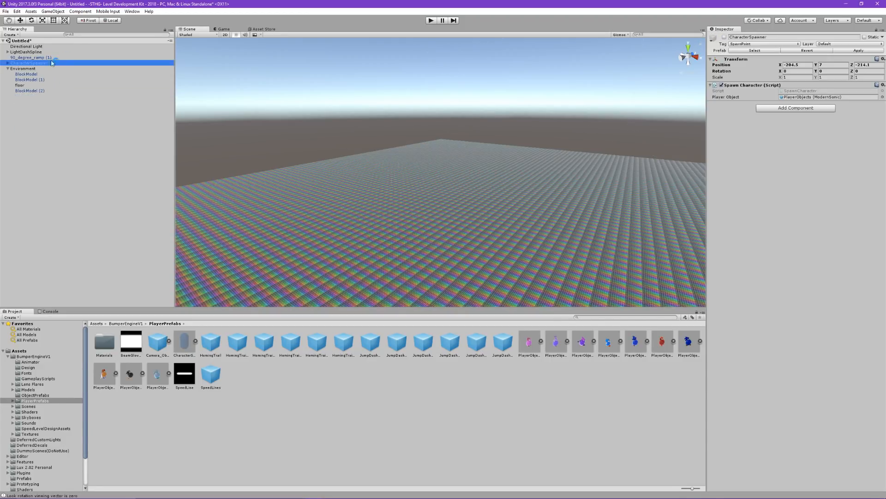
pyautogui.click(724, 37)
pyautogui.click(725, 37)
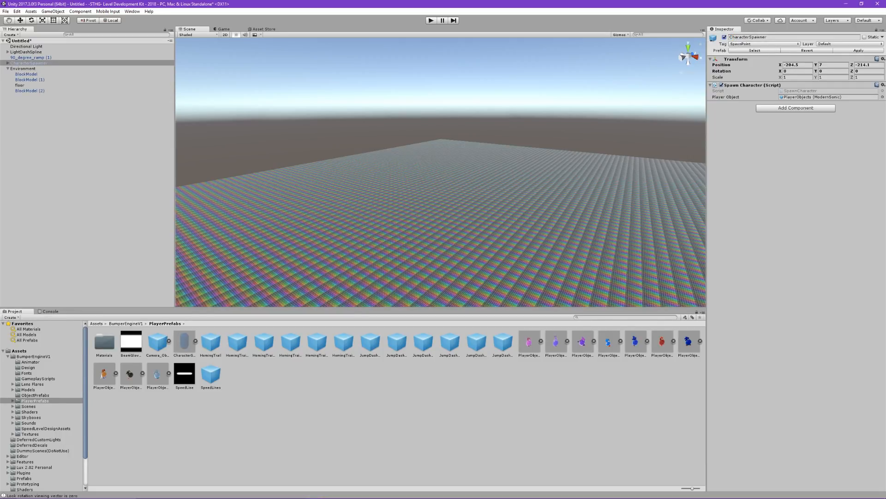
# Step: Play-test the level with the spawned character, run through the ring line and stop the game
pyautogui.click(435, 21)
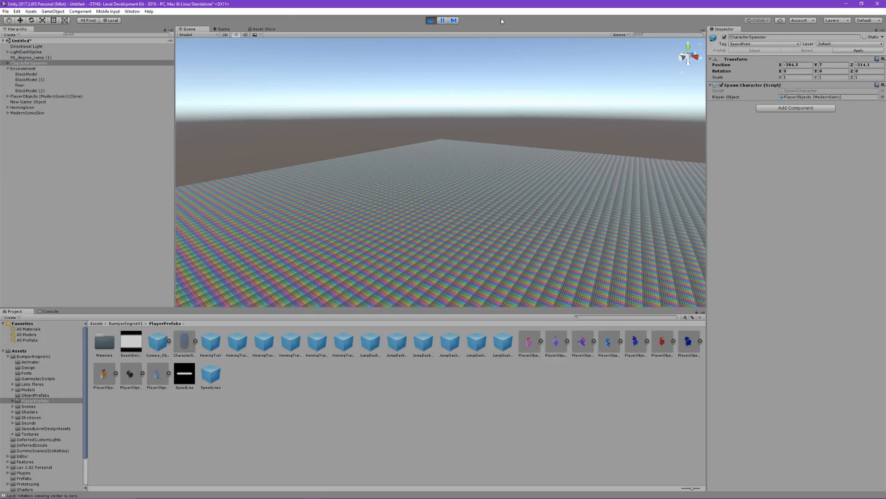
pyautogui.press('w')
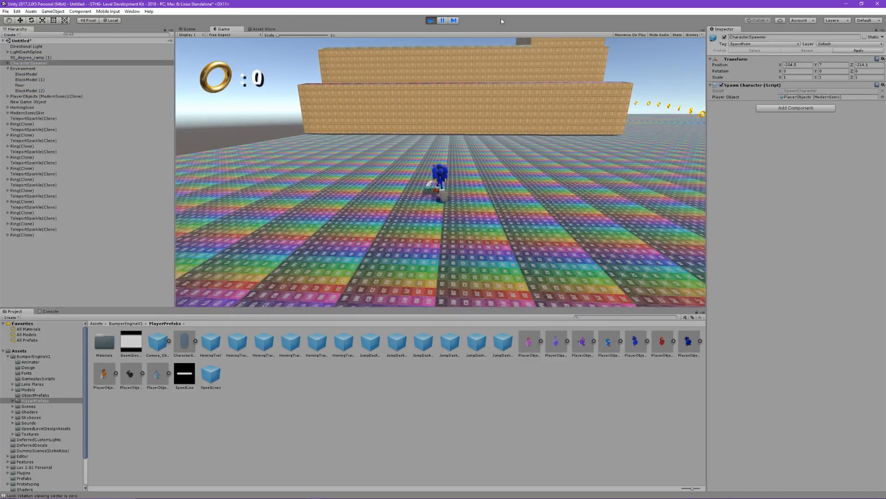
pyautogui.press('space')
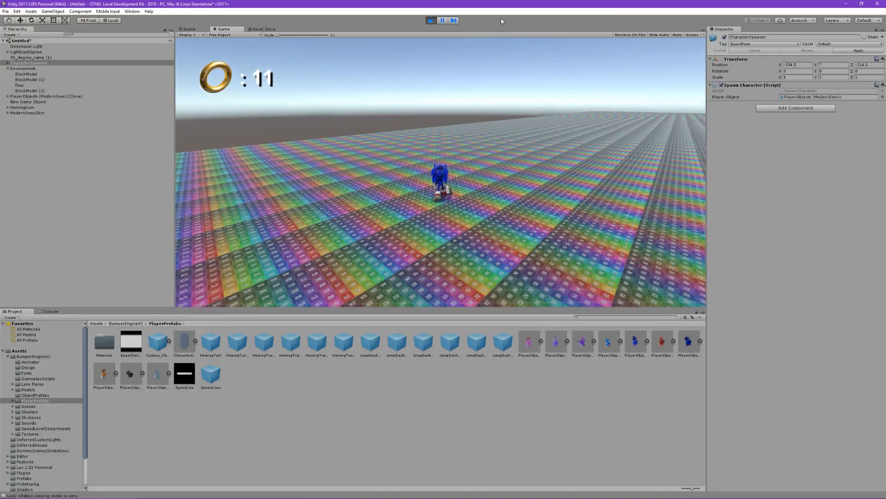
pyautogui.hotkey('ctrl', 'p')
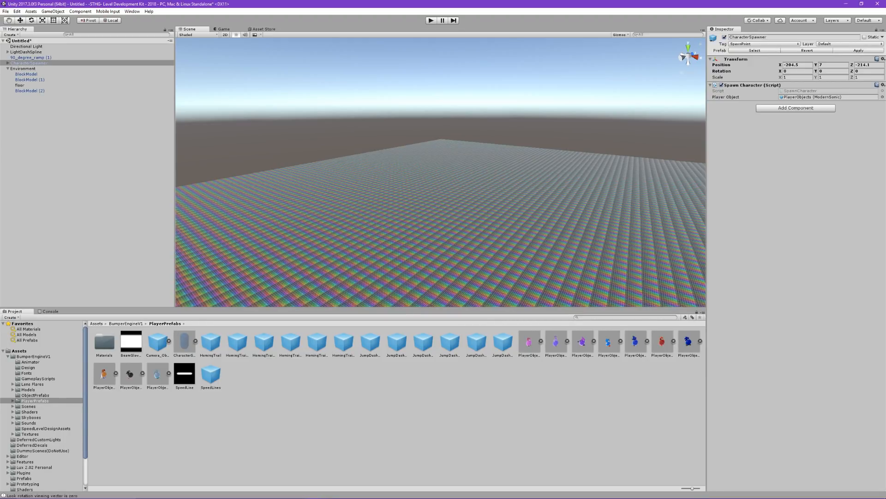
# Step: Place the CamTrig prefab from the ObjectPrefabs folder on the floor near the block structure
pyautogui.click(48, 396)
pyautogui.click(235, 349)
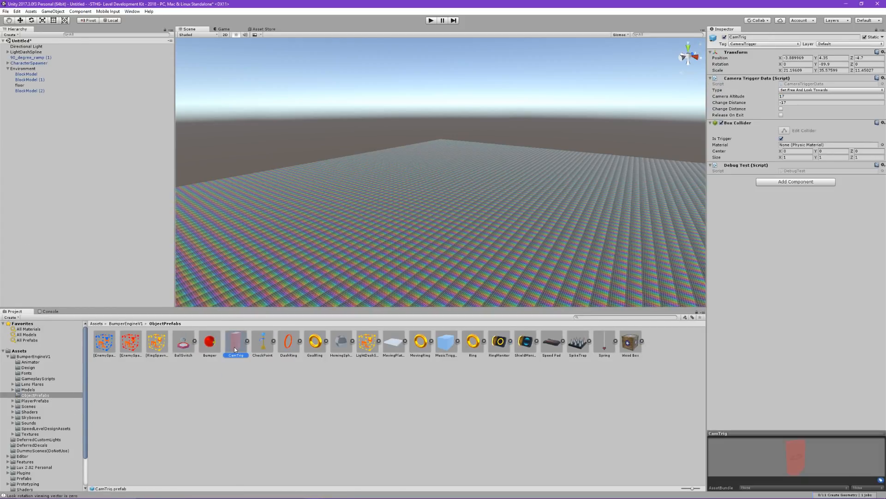
pyautogui.moveTo(406, 199); pyautogui.dragTo(257, 185, button='right')
pyautogui.moveTo(235, 340); pyautogui.dragTo(351, 173)
# Step: Rotate the camera trigger to about 88°, scale it to about 52.9 by 40.3, and set Lock To Direction with Release On Exit
pyautogui.press('e')
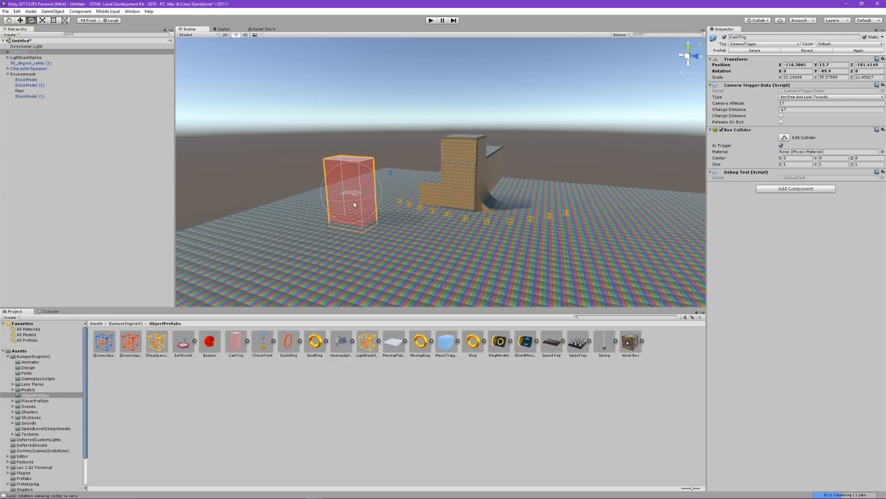
pyautogui.moveTo(353, 202); pyautogui.dragTo(318, 192)
pyautogui.press('r')
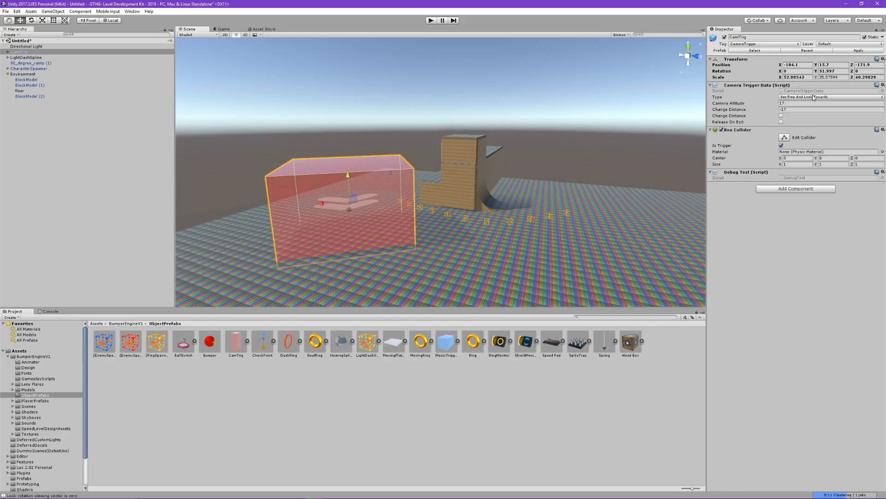
pyautogui.click(813, 97)
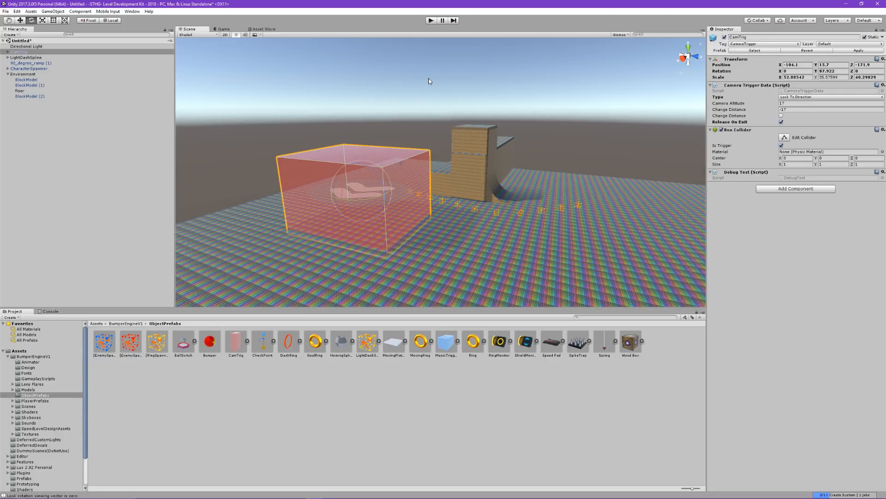
# Step: Play-test the camera trigger, rotate it to about -29.2° between runs, test again and stop the game
pyautogui.click(431, 21)
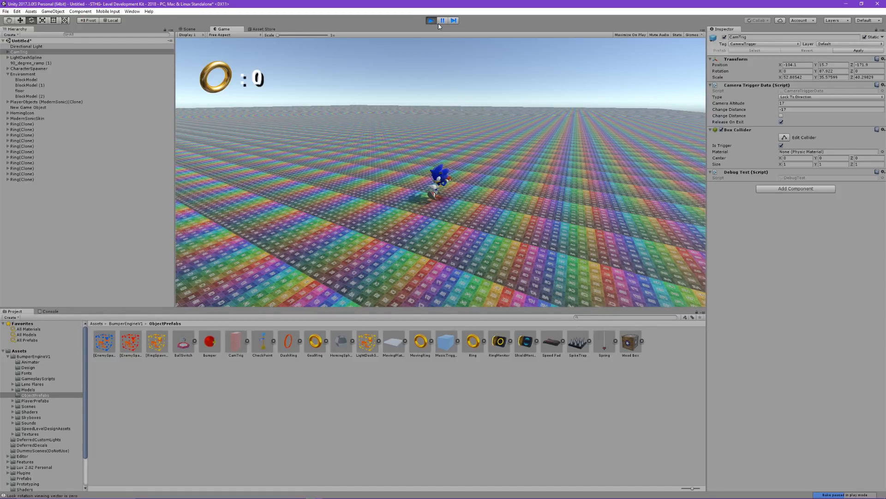
pyautogui.click(431, 20)
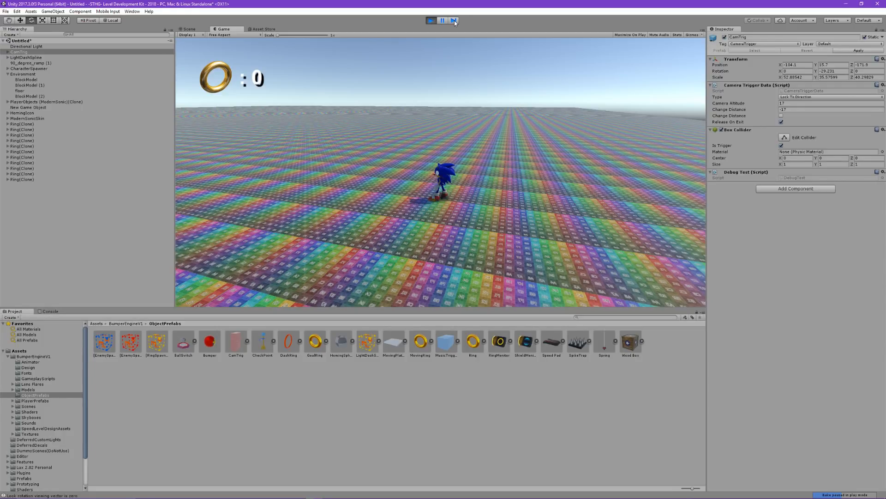
pyautogui.click(454, 20)
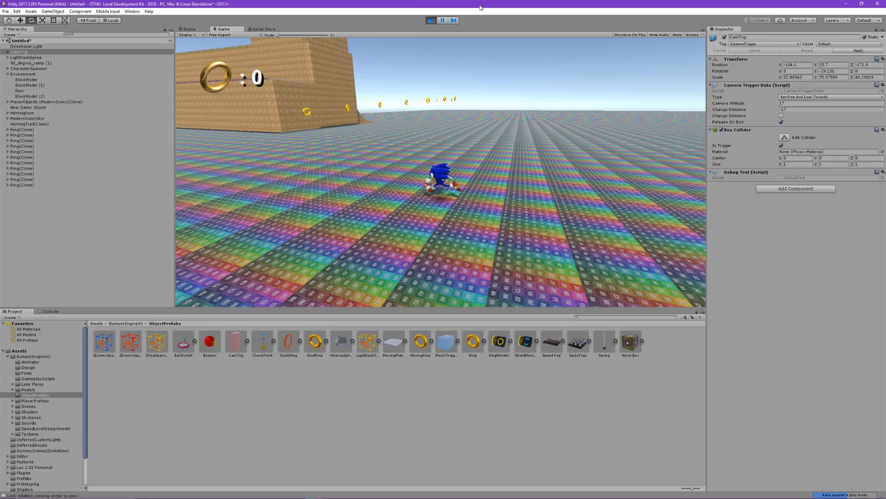
pyautogui.click(432, 20)
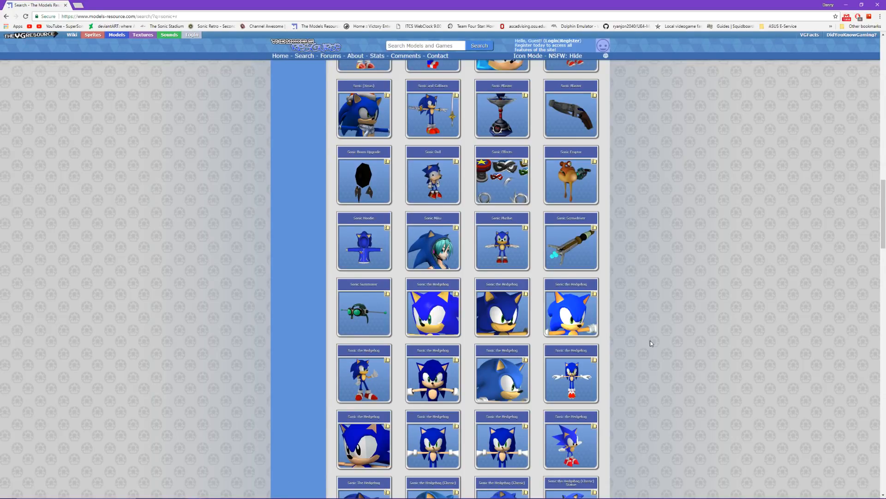
# Step: Browse the Sonic results on The Models Resource in the browser, view Sonic R's Resort Island course model and close the browser
pyautogui.scroll(-20, 651, 343)
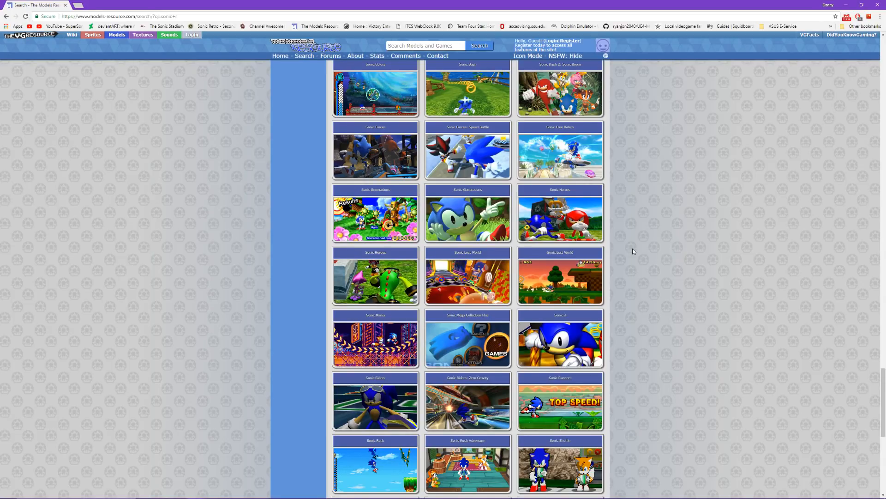
pyautogui.scroll(-8, 634, 251)
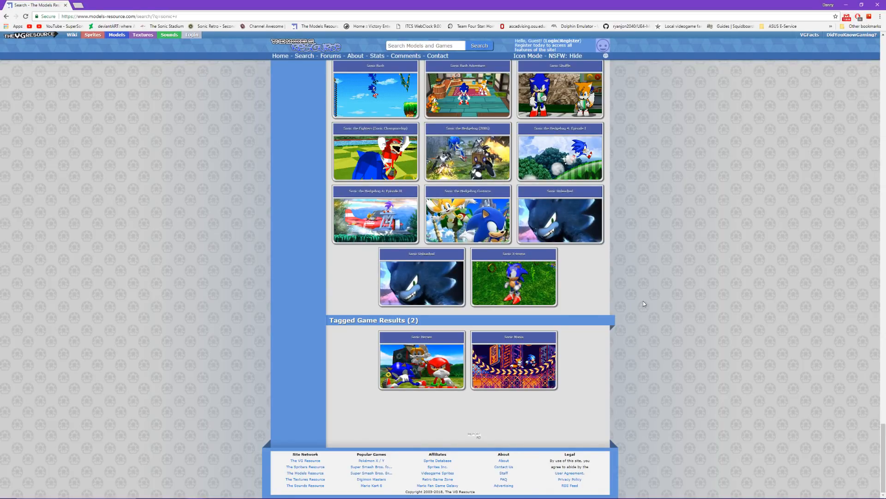
pyautogui.scroll(5, 643, 303)
pyautogui.click(563, 158)
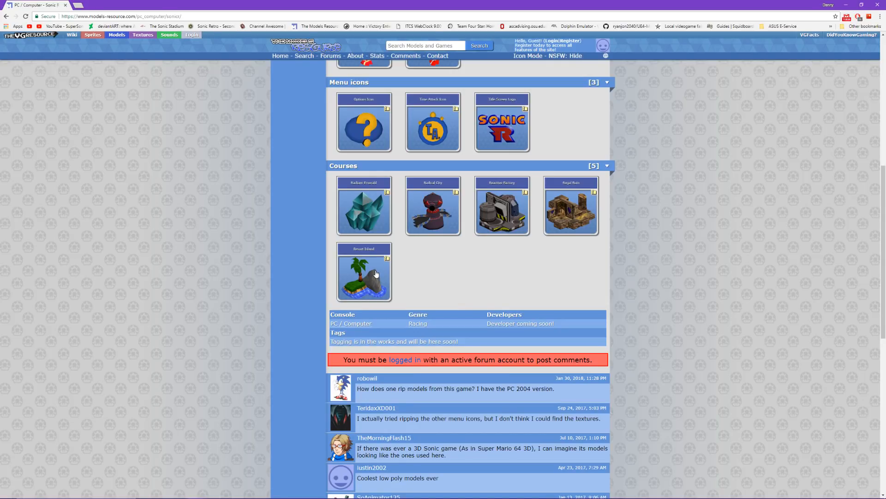
pyautogui.click(376, 274)
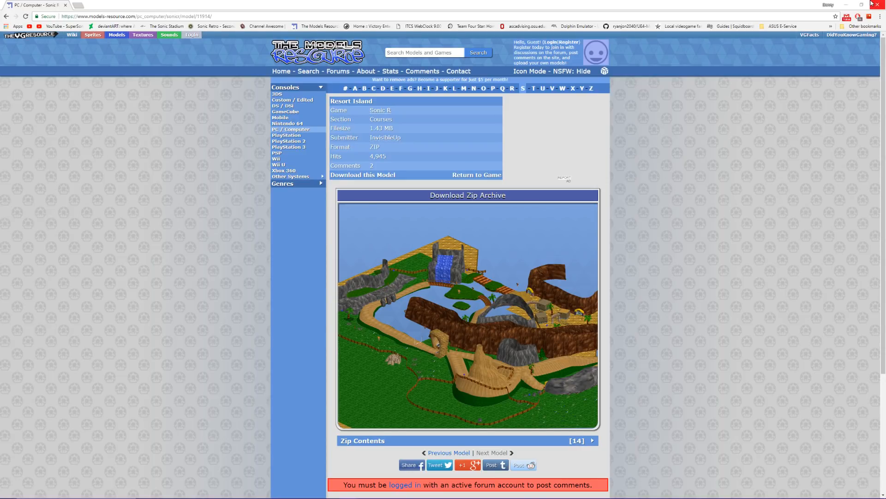
pyautogui.click(876, 4)
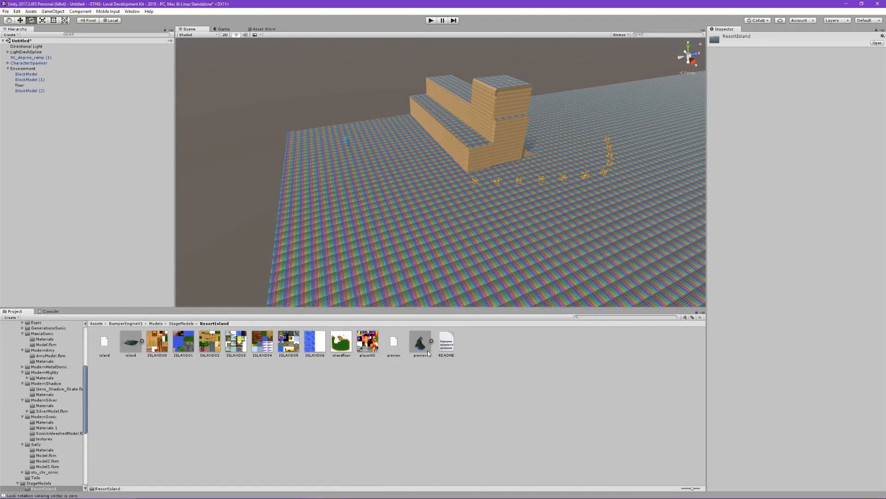
# Step: Add the island model from the ResortIsland folder to the scene and lower it to Y position 0.3
pyautogui.moveTo(130, 342); pyautogui.dragTo(637, 159)
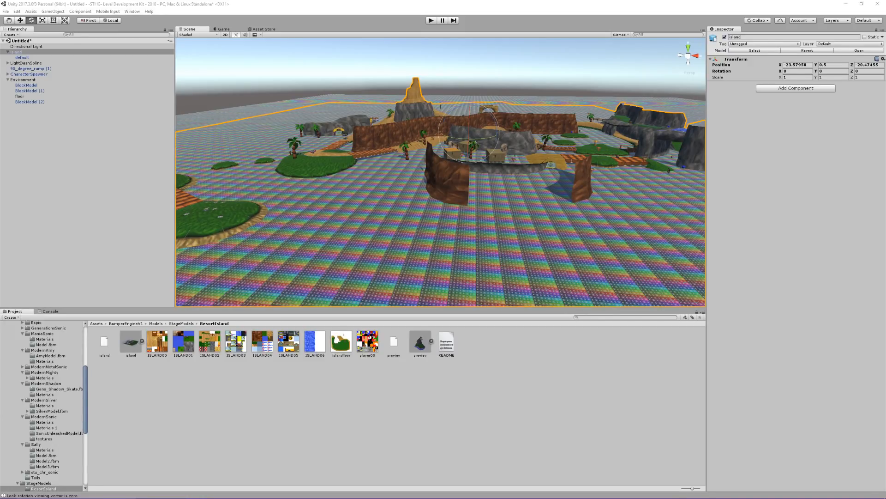
pyautogui.moveTo(477, 215); pyautogui.dragTo(460, 209, button='right')
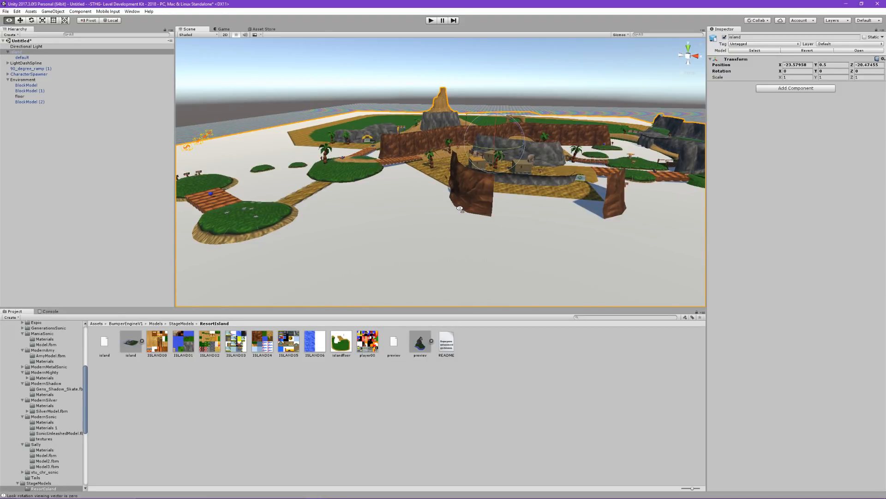
pyautogui.moveTo(460, 208); pyautogui.dragTo(377, 184, button='right')
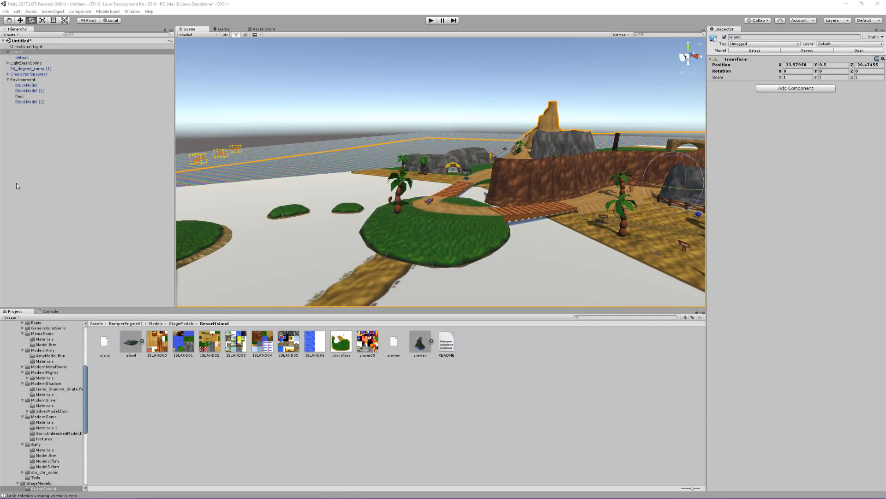
pyautogui.moveTo(301, 144); pyautogui.dragTo(440, 136, button='right')
pyautogui.press('w')
pyautogui.press('s')
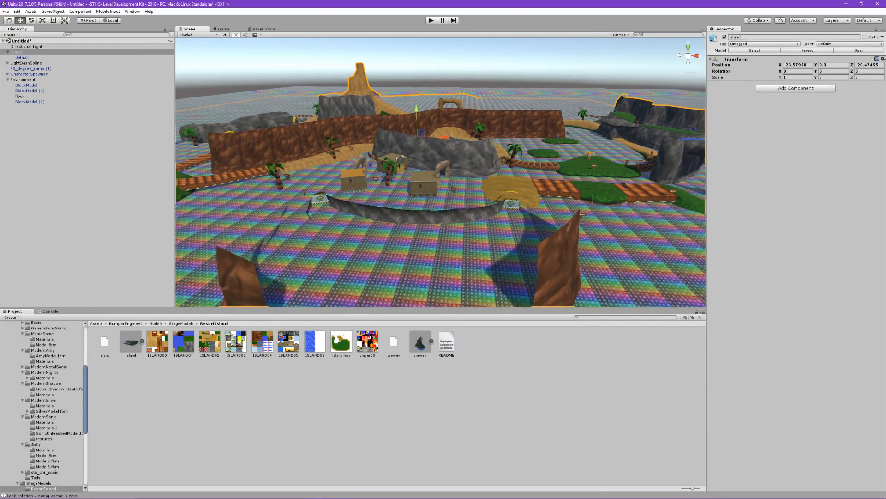
# Step: Move the CharacterSpawner above the island's checkered start line, at position X 0.34, Y 7, Z 9.82
pyautogui.moveTo(370, 139); pyautogui.dragTo(386, 140, button='right')
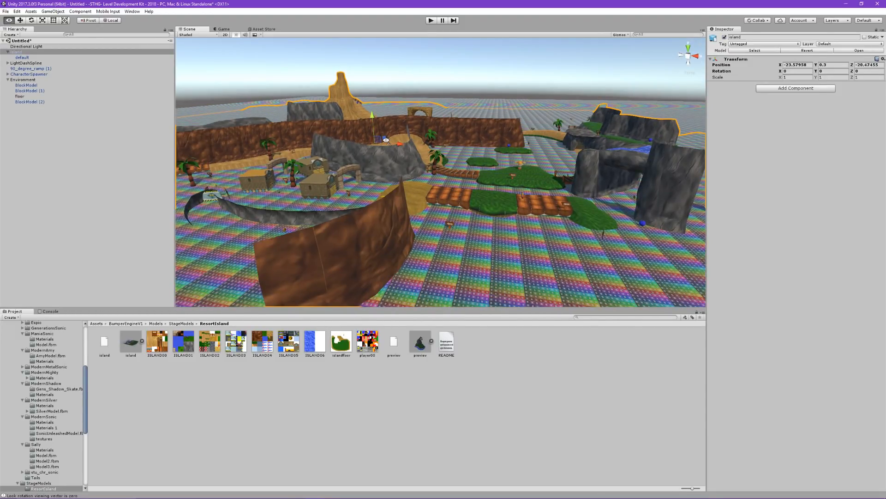
pyautogui.moveTo(386, 140); pyautogui.dragTo(595, 184, button='right')
pyautogui.press('s')
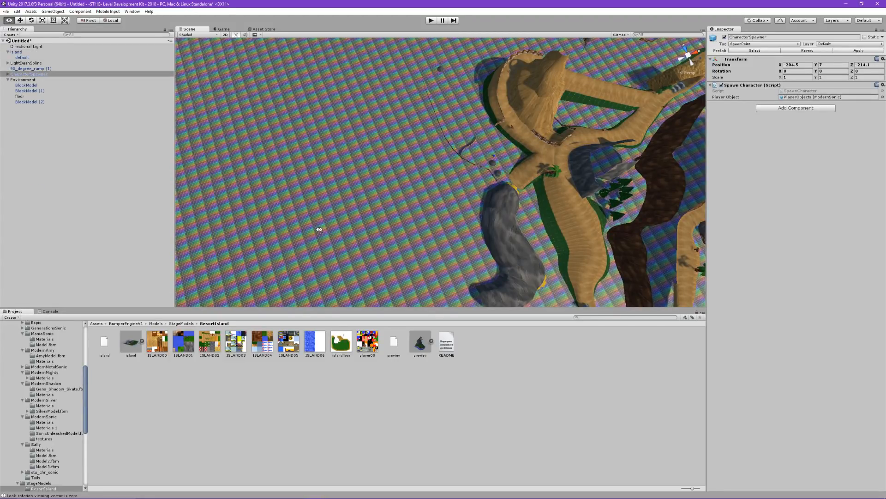
pyautogui.press('f')
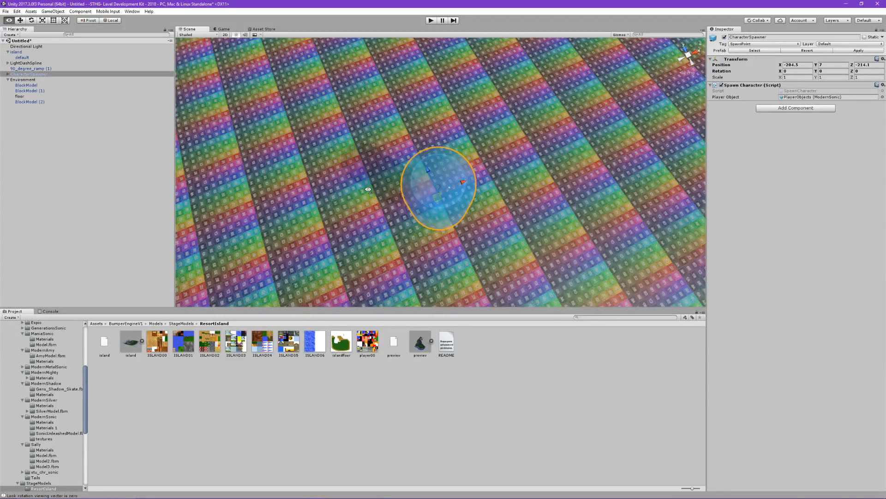
pyautogui.keyDown('alt'); pyautogui.moveTo(368, 189); pyautogui.dragTo(457, 163); pyautogui.keyUp('alt')
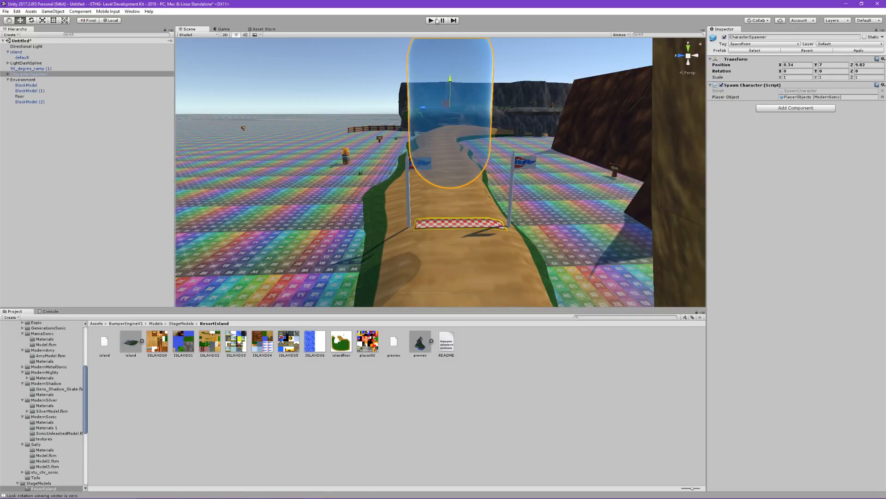
# Step: Play-test the island stage from the new spawn point and stop the game
pyautogui.click(431, 21)
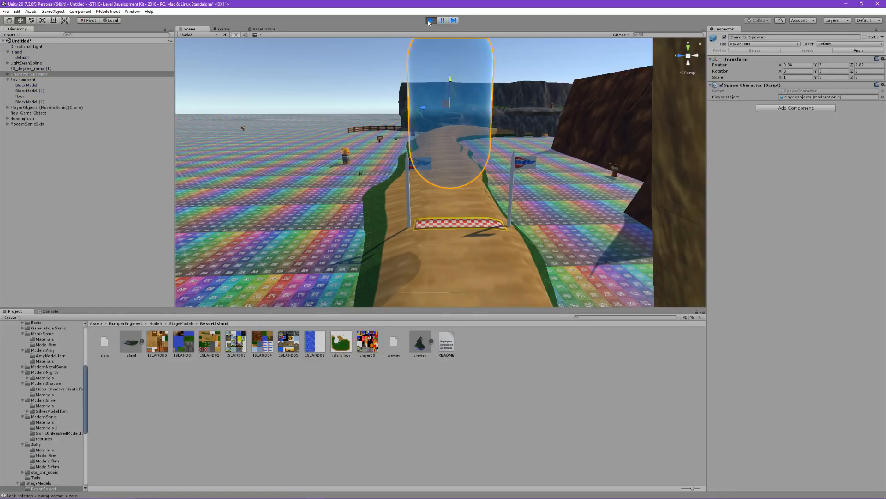
pyautogui.click(430, 20)
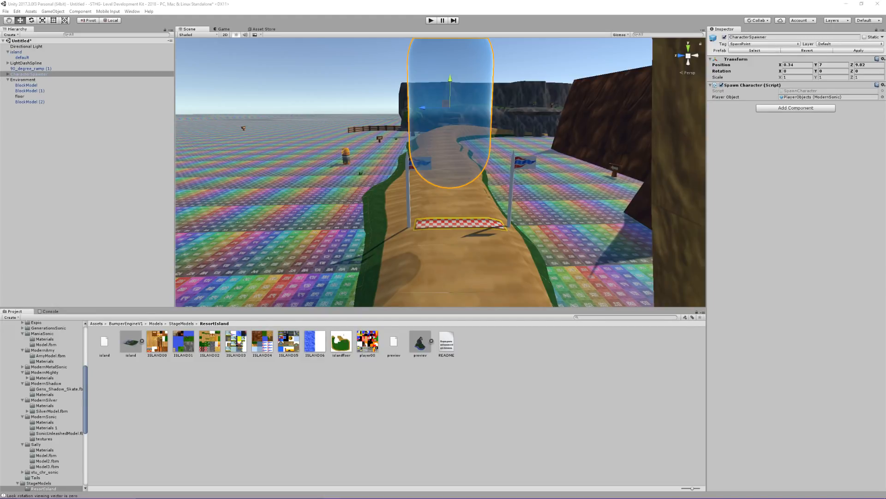
# Step: Enable Generate Colliders and Generate Lightmap UVs for the island model, increase its Scale Factor and apply the import settings
pyautogui.moveTo(453, 158); pyautogui.dragTo(509, 168, button='right')
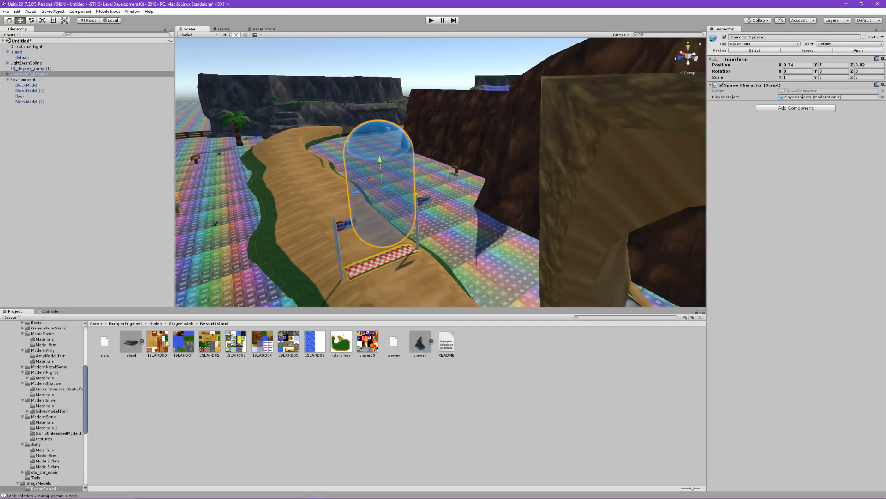
pyautogui.click(138, 346)
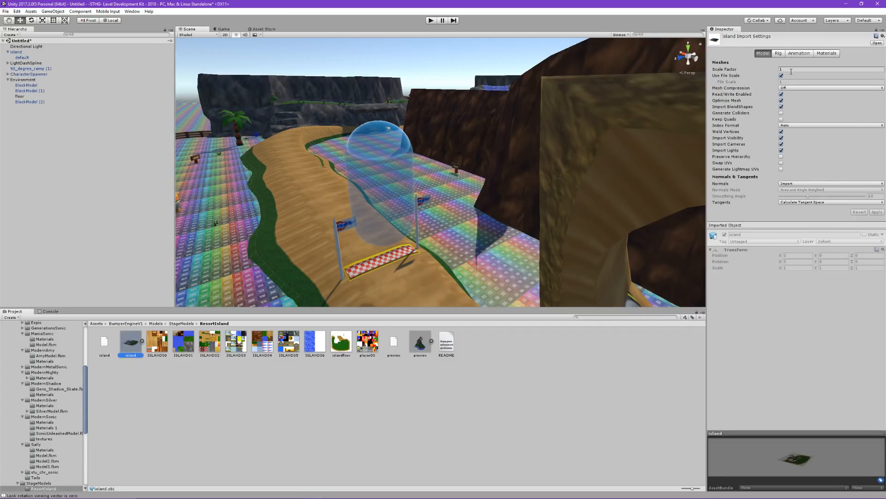
pyautogui.click(781, 169)
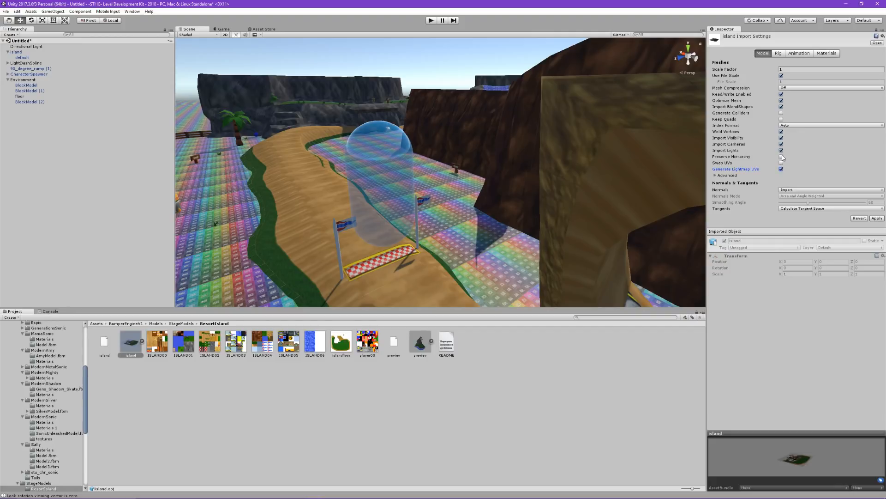
pyautogui.click(781, 113)
pyautogui.click(790, 70)
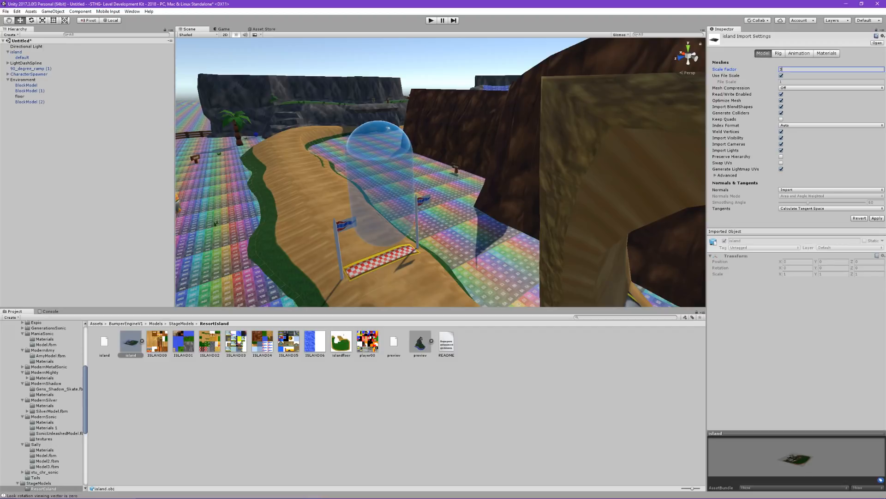
pyautogui.moveTo(346, 145); pyautogui.dragTo(403, 161, button='right')
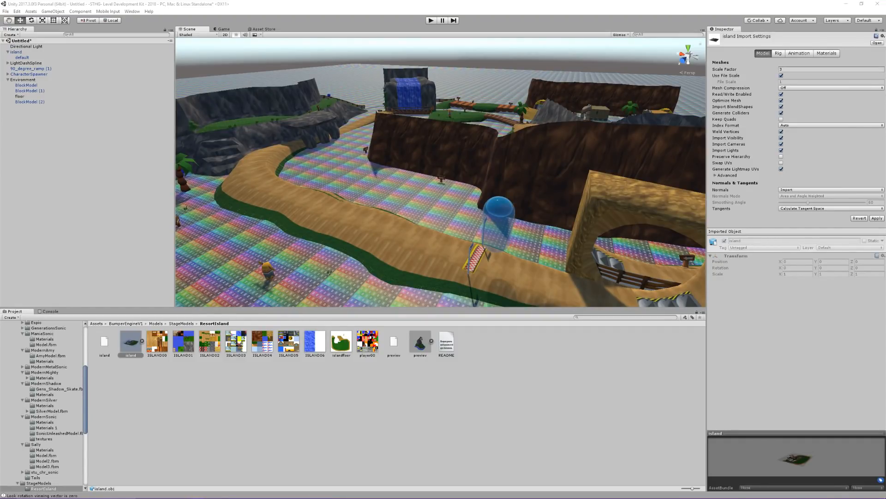
pyautogui.moveTo(455, 164)
pyautogui.mouseDown(button='right')
pyautogui.moveTo(475, 169)
pyautogui.moveTo(455, 173)
pyautogui.mouseUp(button='right')
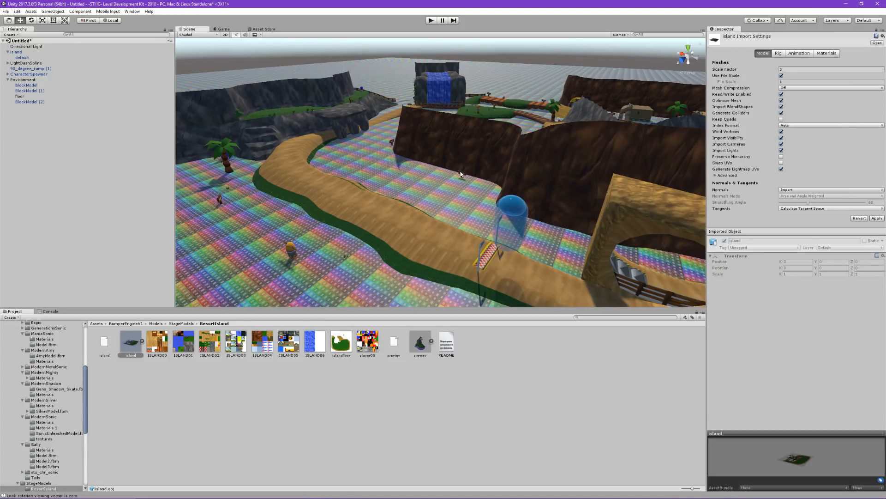
pyautogui.moveTo(480, 230); pyautogui.dragTo(464, 226, button='right')
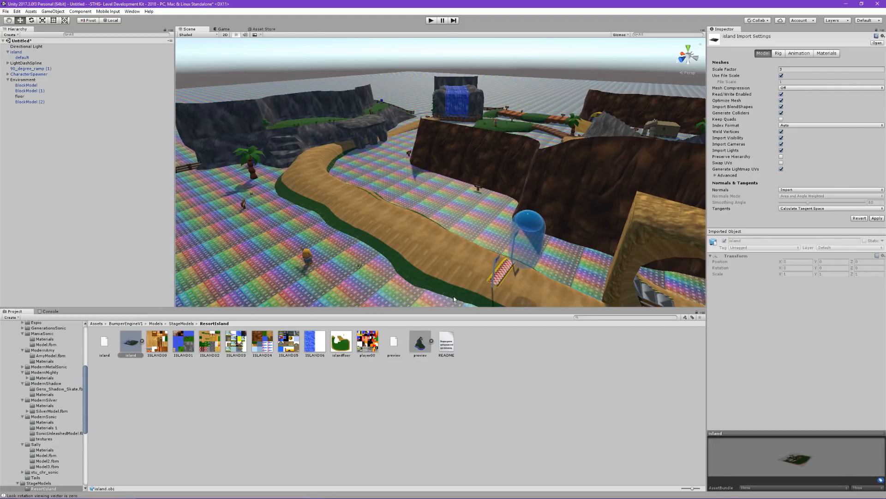
pyautogui.click(132, 372)
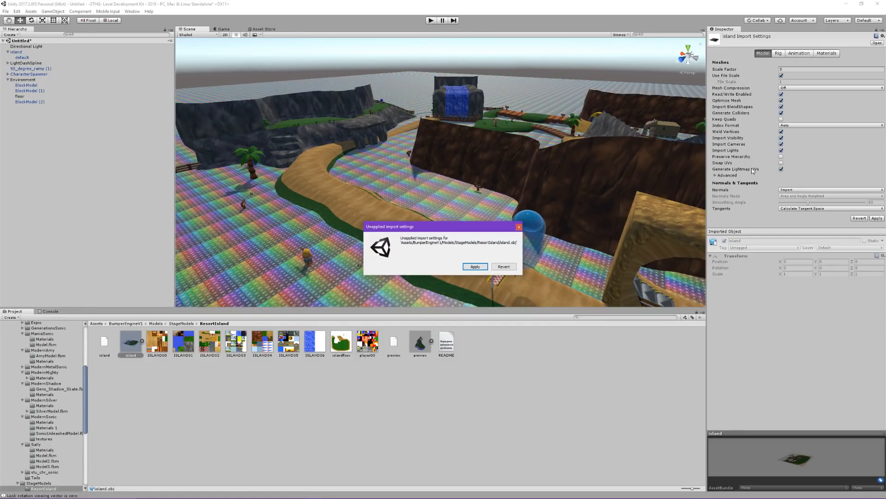
pyautogui.click(472, 267)
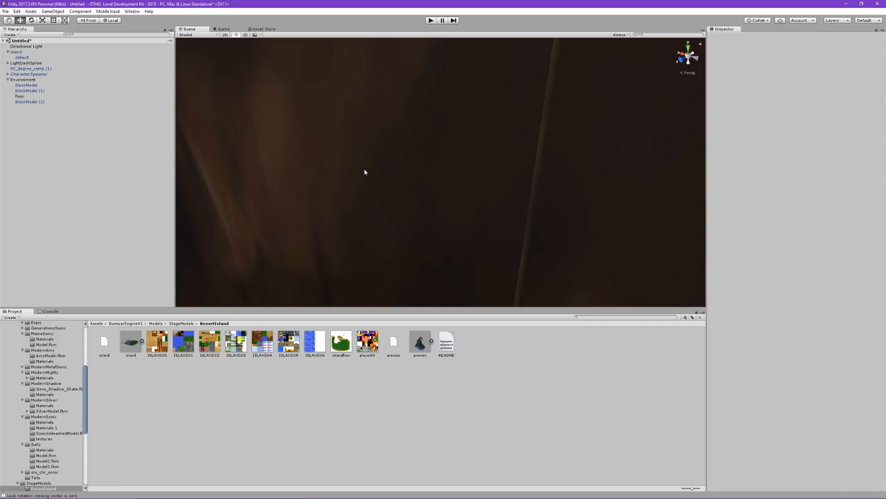
# Step: Move the CharacterSpawner onto the track beside the rescaled island's checkered start line and set its Y rotation to 90
pyautogui.moveTo(364, 172); pyautogui.dragTo(425, 178, button='right')
pyautogui.press('s')
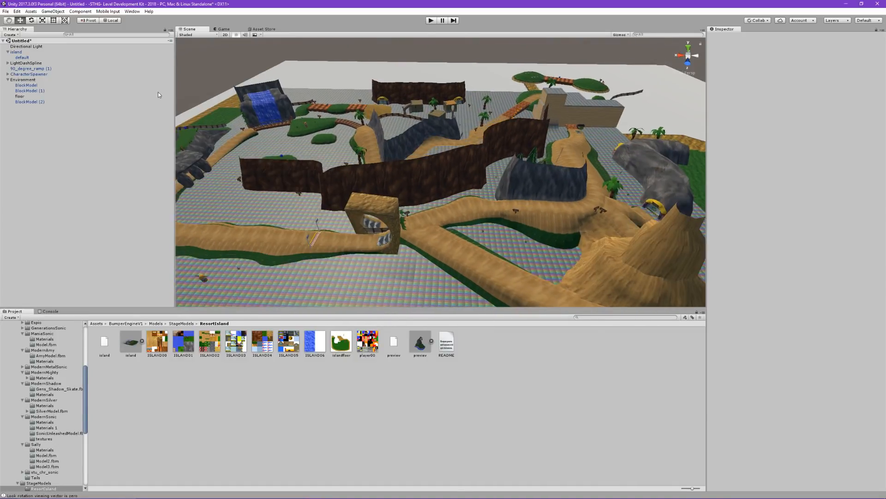
pyautogui.click(37, 75)
pyautogui.moveTo(403, 193); pyautogui.dragTo(330, 245)
pyautogui.moveTo(331, 245); pyautogui.dragTo(277, 217, button='right')
pyautogui.click(831, 71)
pyautogui.write('90')
pyautogui.moveTo(461, 148); pyautogui.dragTo(541, 155, button='middle')
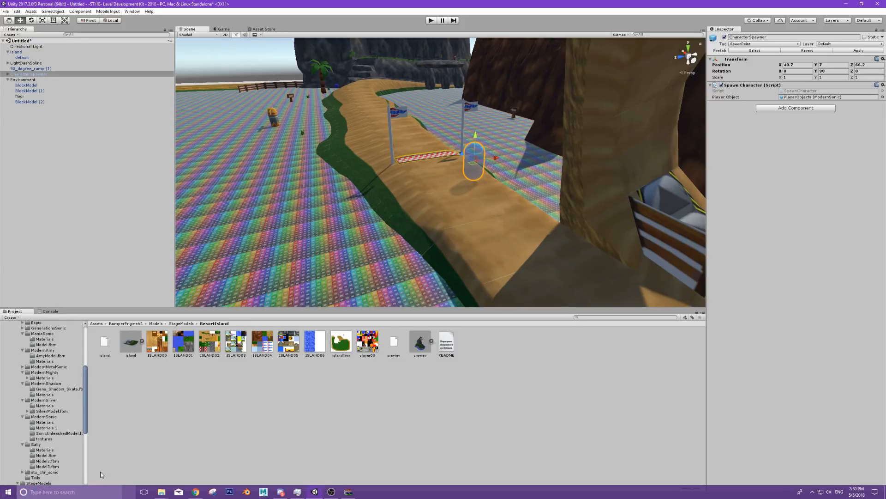
# Step: Play-test the rescaled island stage from the relocated spawner and stop the game
pyautogui.click(196, 491)
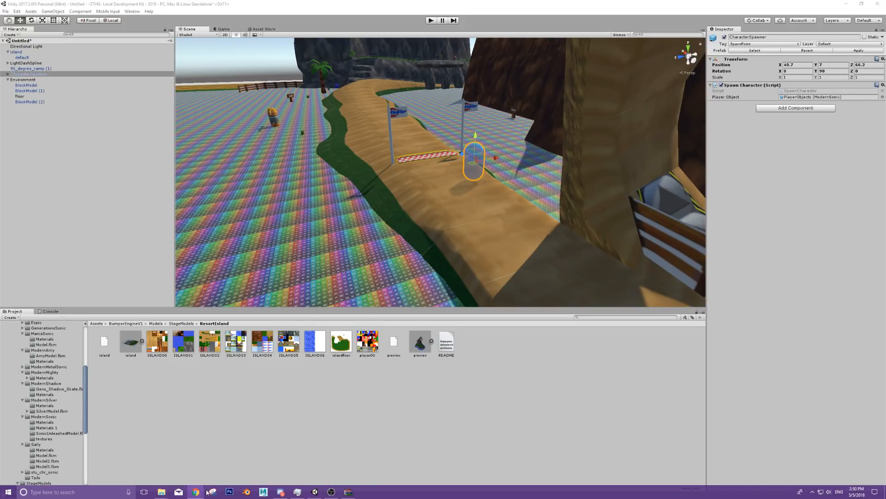
pyautogui.click(430, 21)
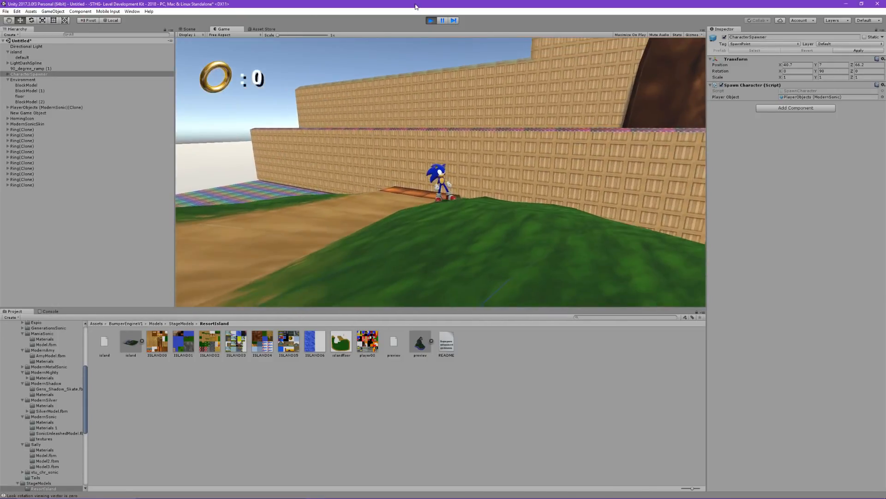
pyautogui.click(431, 20)
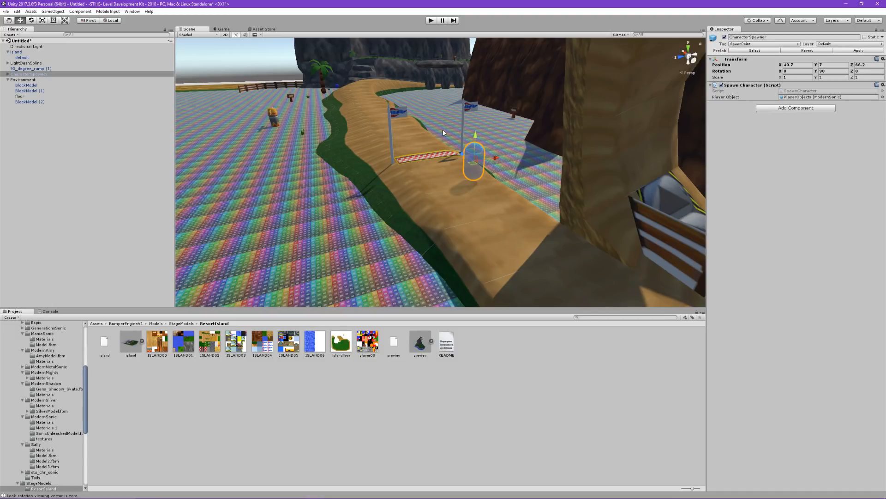
# Step: Deactivate the Environment object with its block models and floor so only the island stage remains around the track
pyautogui.moveTo(444, 133); pyautogui.dragTo(488, 171, button='right')
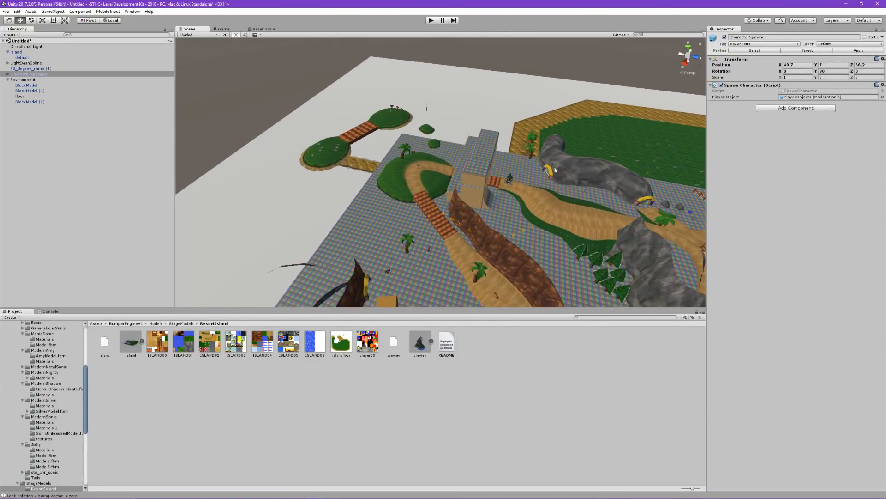
pyautogui.click(488, 170)
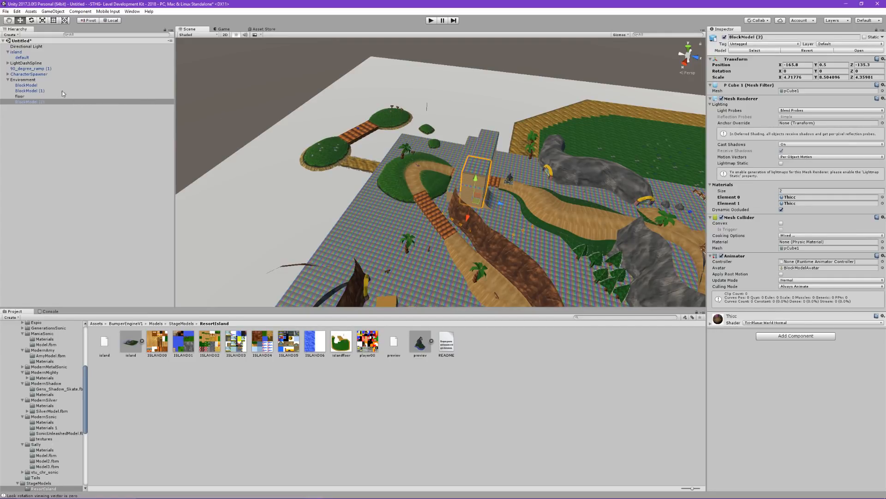
pyautogui.click(32, 85)
pyautogui.click(23, 79)
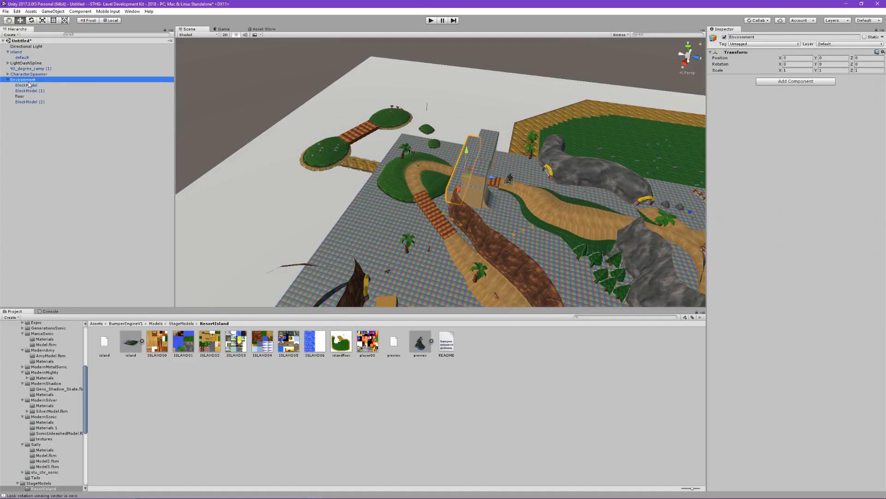
pyautogui.click(725, 37)
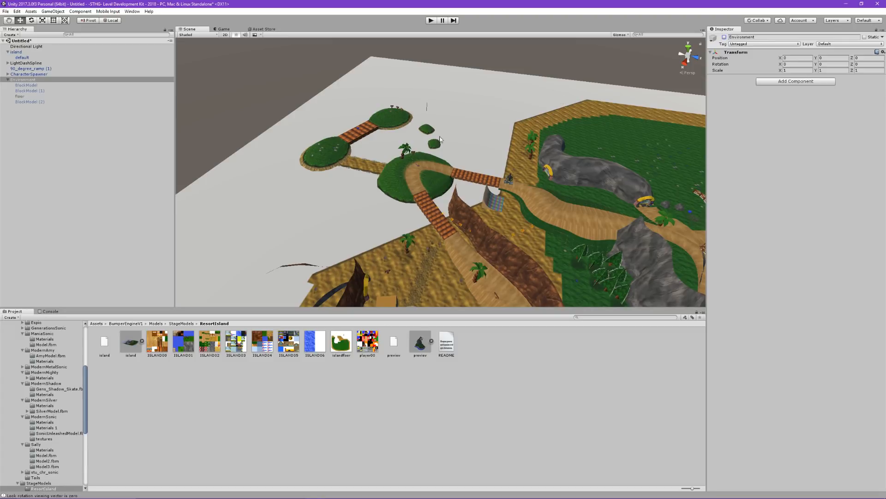
pyautogui.scroll(2, 442, 135)
pyautogui.moveTo(442, 135); pyautogui.dragTo(486, 97, button='right')
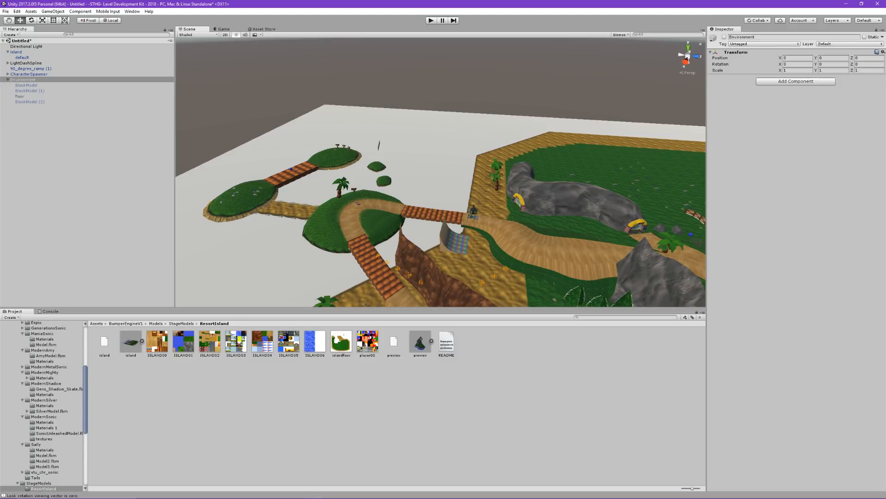
# Step: Start the game and deactivate the 90_degree_ramp (1) object while it runs
pyautogui.click(431, 20)
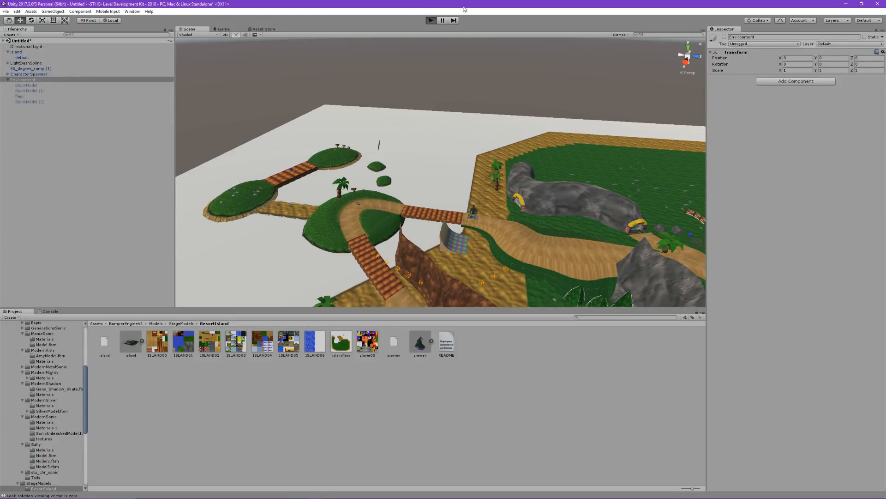
pyautogui.click(37, 69)
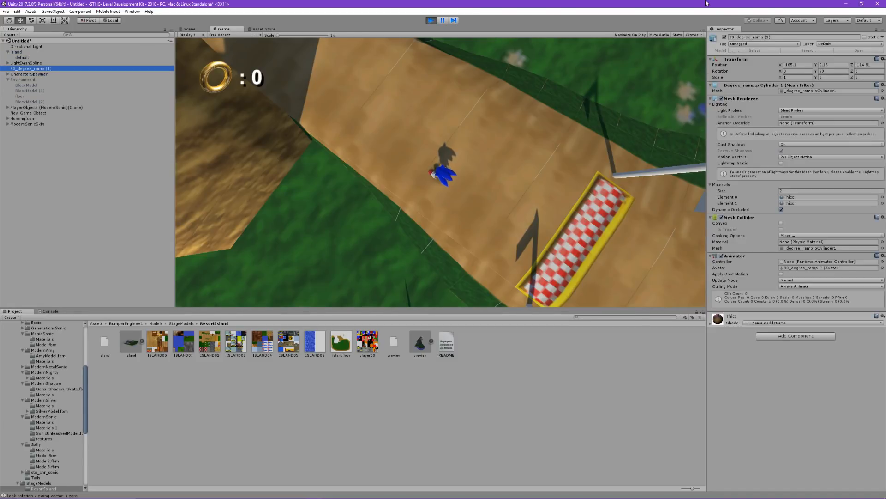
pyautogui.click(723, 37)
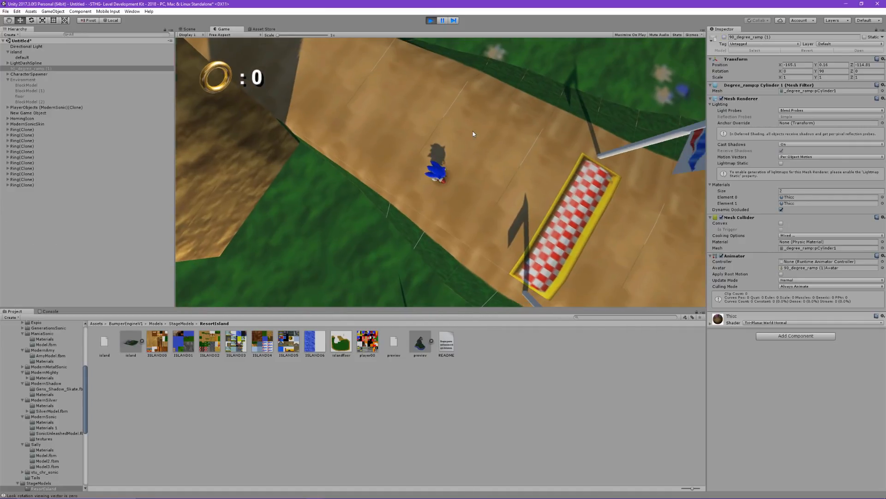
# Step: Play-test a run around the island stage, over the bridges, up the hill path and to the loop, and stop the game
pyautogui.press('w')
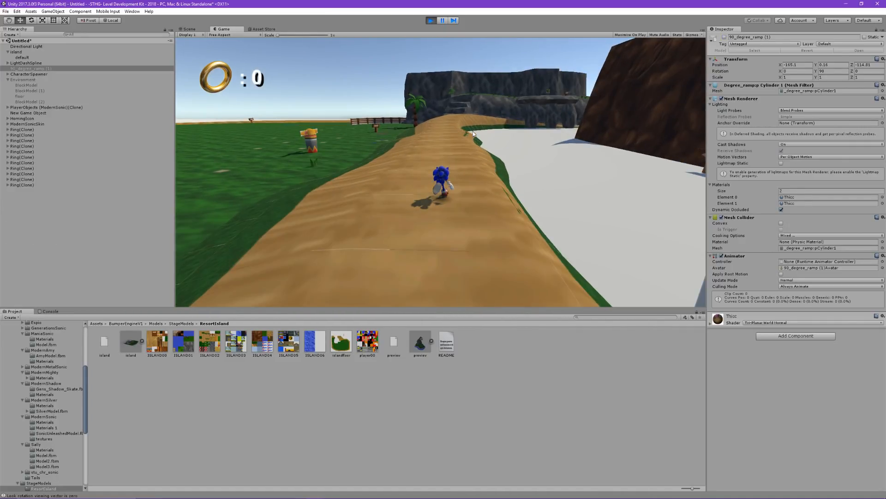
pyautogui.press('space')
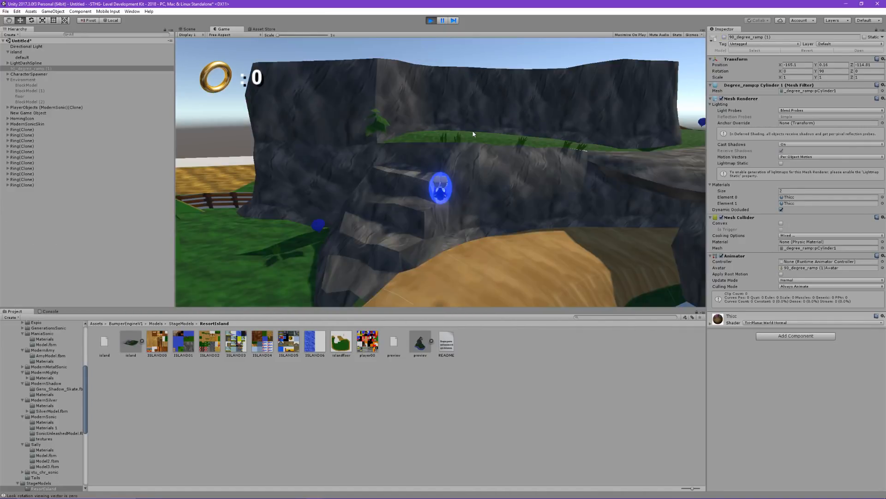
pyautogui.press('w')
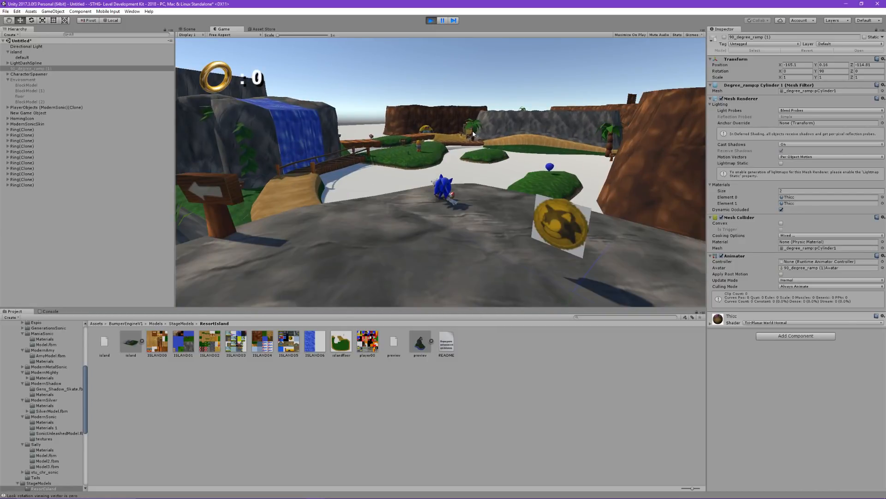
pyautogui.press('space')
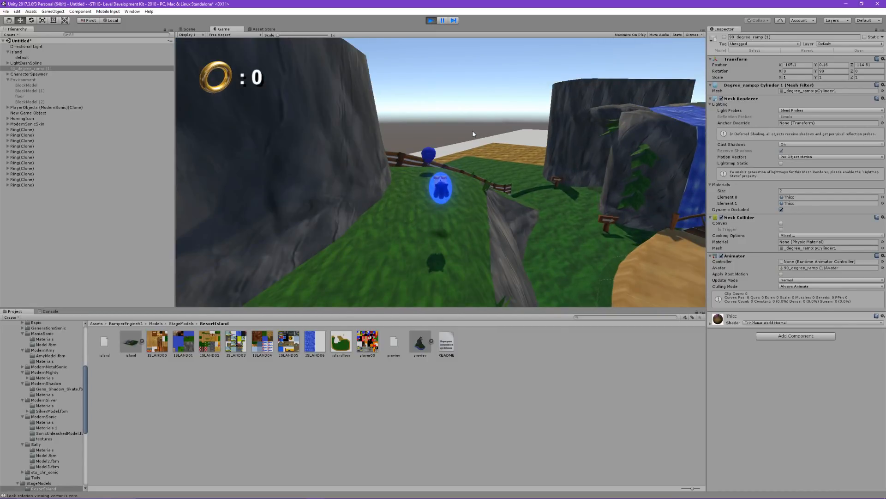
pyautogui.press('w')
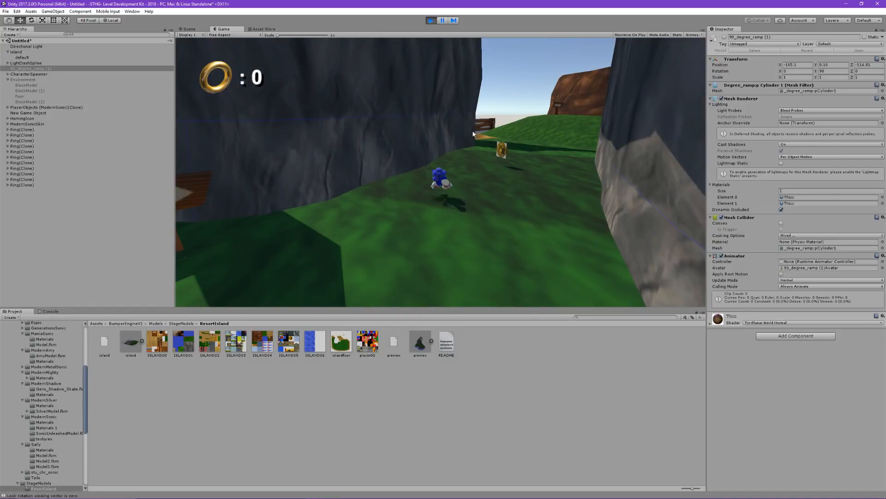
pyautogui.press('w')
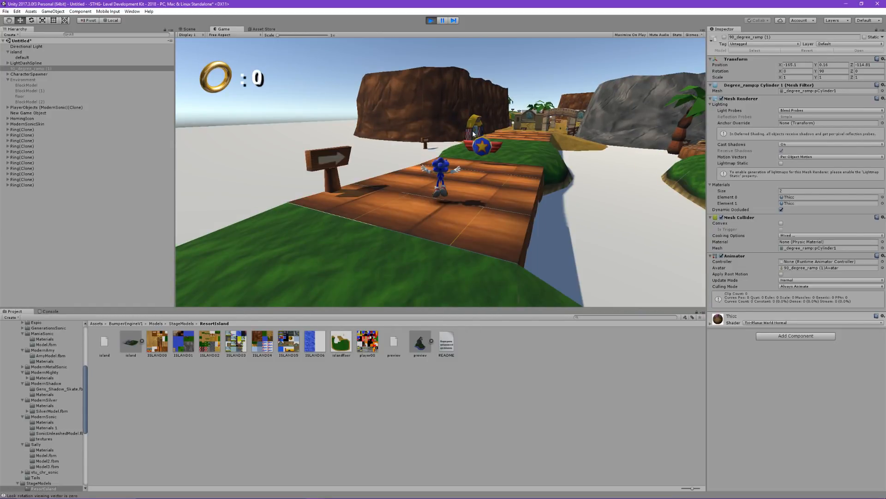
pyautogui.press('space')
pyautogui.press('w')
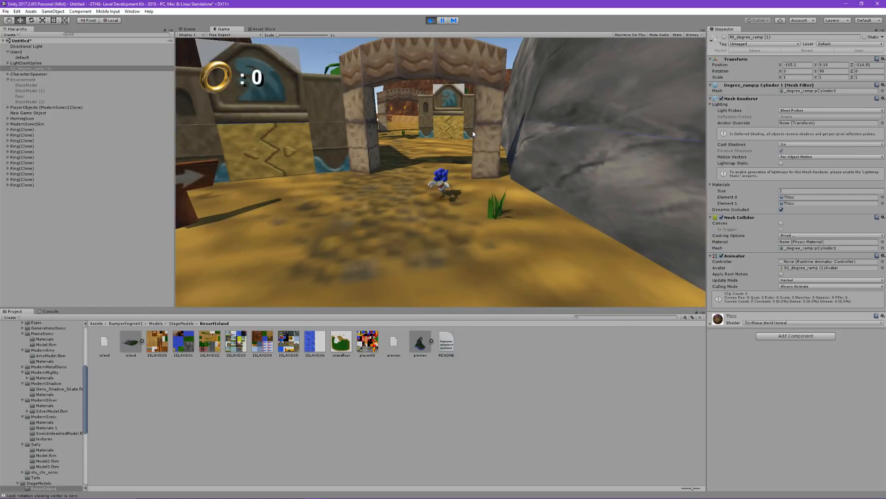
pyautogui.press('w')
pyautogui.press('space')
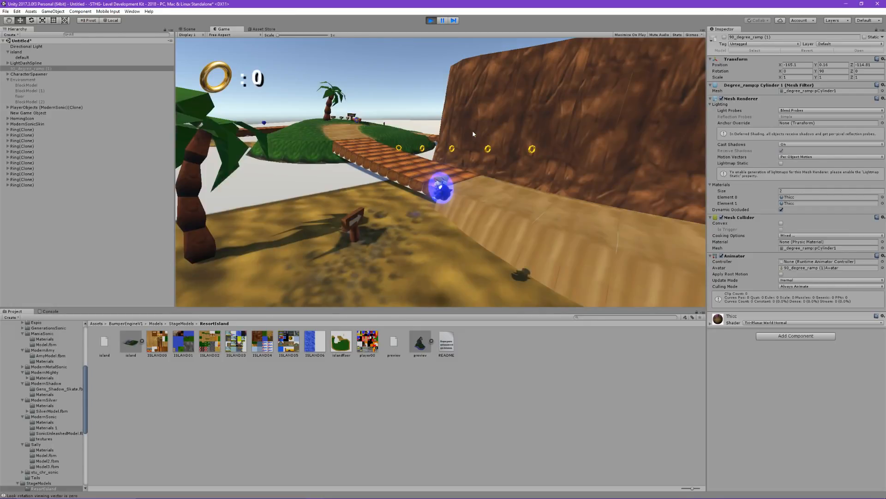
pyautogui.press('space')
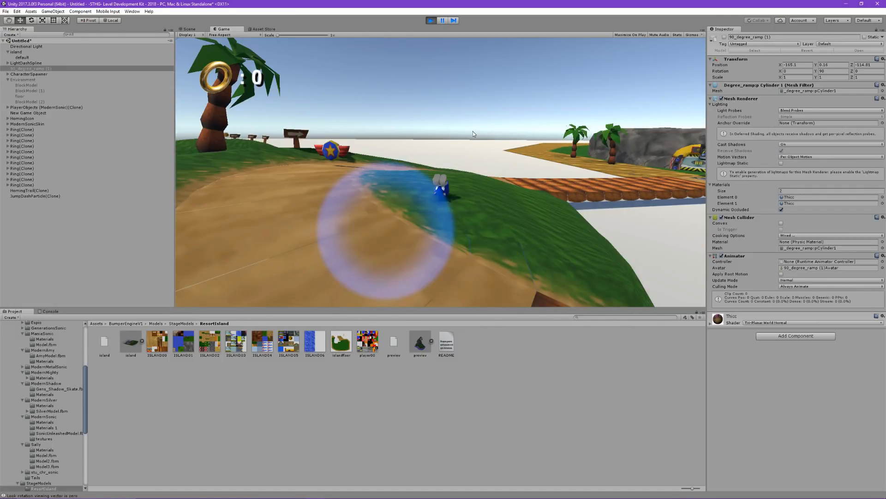
pyautogui.press('w')
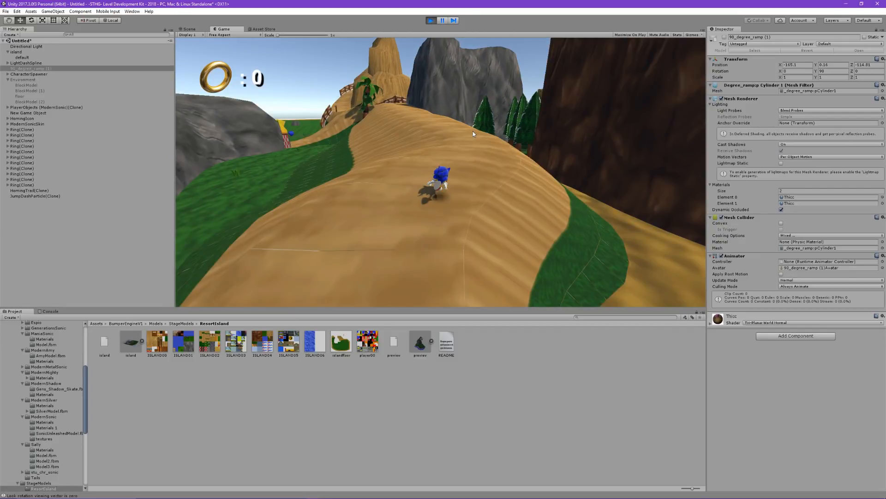
pyautogui.press('w')
pyautogui.press('w')
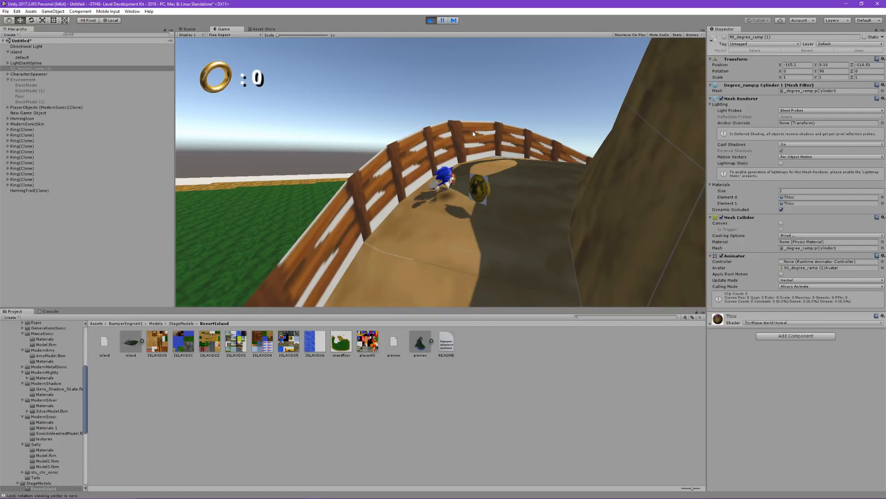
pyautogui.press('w')
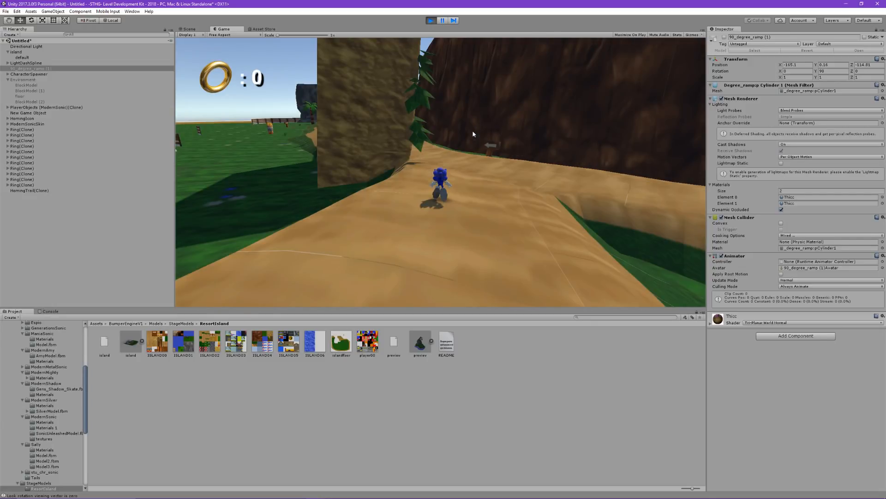
pyautogui.press('w')
pyautogui.press('w')
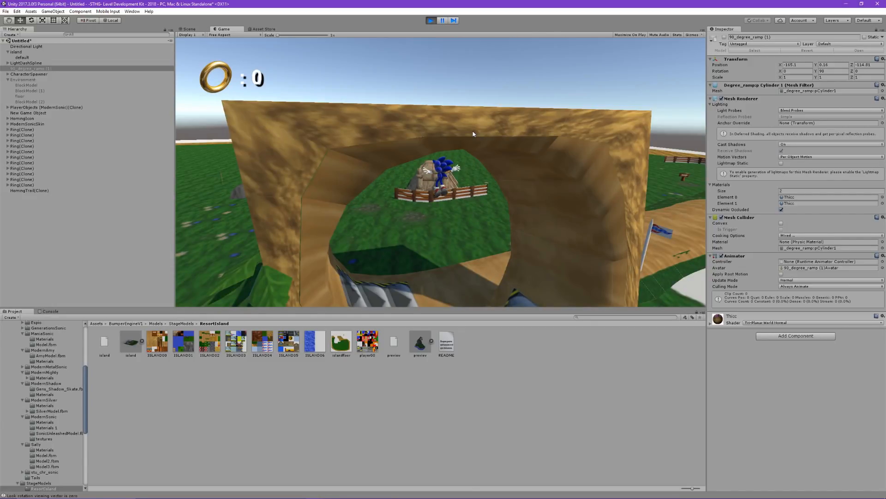
pyautogui.press('space')
pyautogui.press('w')
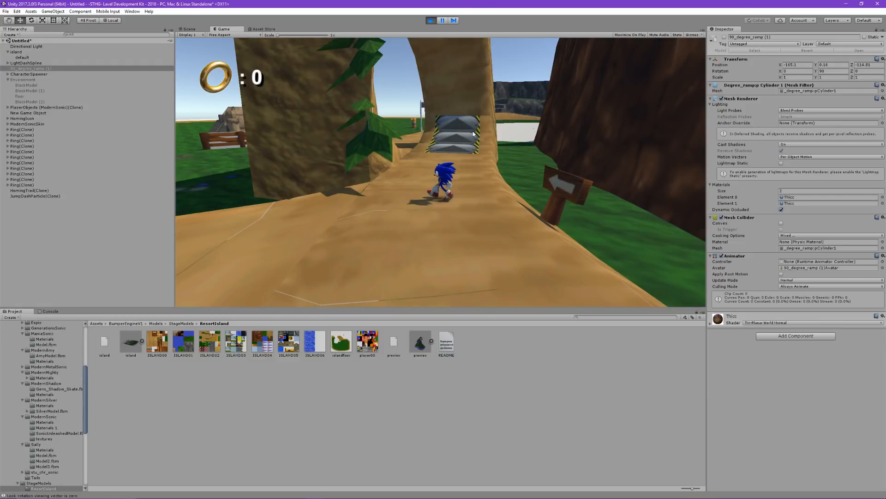
pyautogui.press('shift')
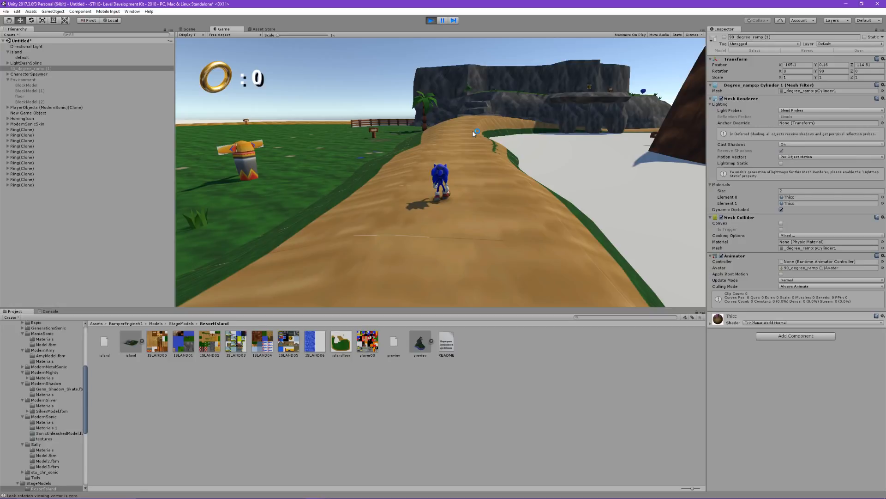
pyautogui.click(431, 21)
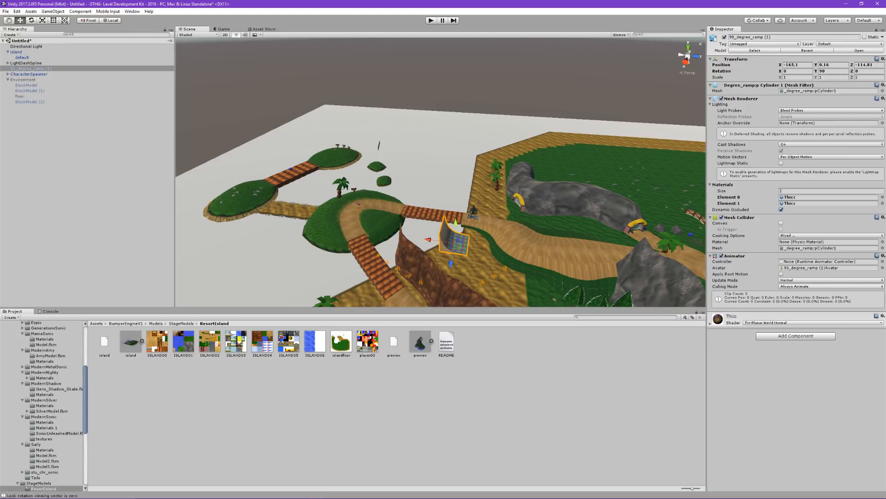
# Step: Delete the 90_degree_ramp (1) and LightDashSpline objects from the scene
pyautogui.keyDown('alt'); pyautogui.moveTo(455, 210); pyautogui.dragTo(457, 219); pyautogui.keyUp('alt')
pyautogui.press('Delete')
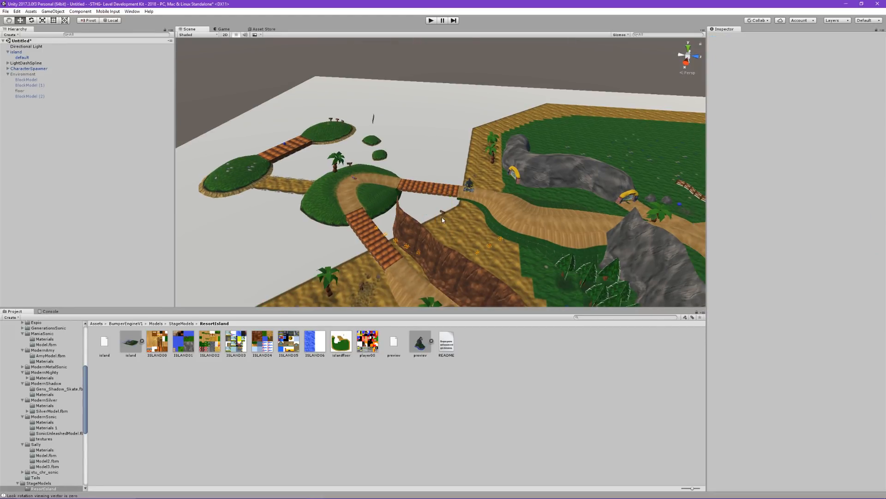
pyautogui.doubleClick(45, 52)
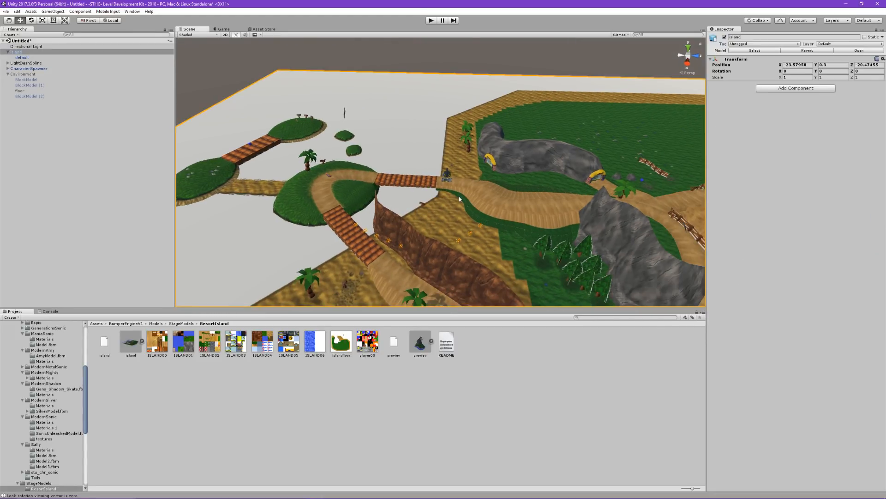
pyautogui.keyDown('alt'); pyautogui.moveTo(485, 161); pyautogui.dragTo(591, 164); pyautogui.keyUp('alt')
pyautogui.press('s')
pyautogui.moveTo(591, 164); pyautogui.dragTo(557, 140, button='right')
pyautogui.click(23, 57)
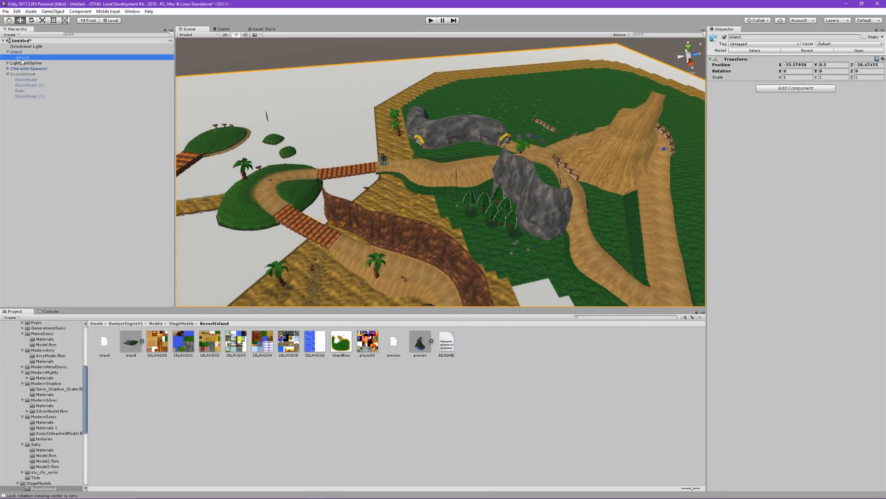
pyautogui.click(20, 52)
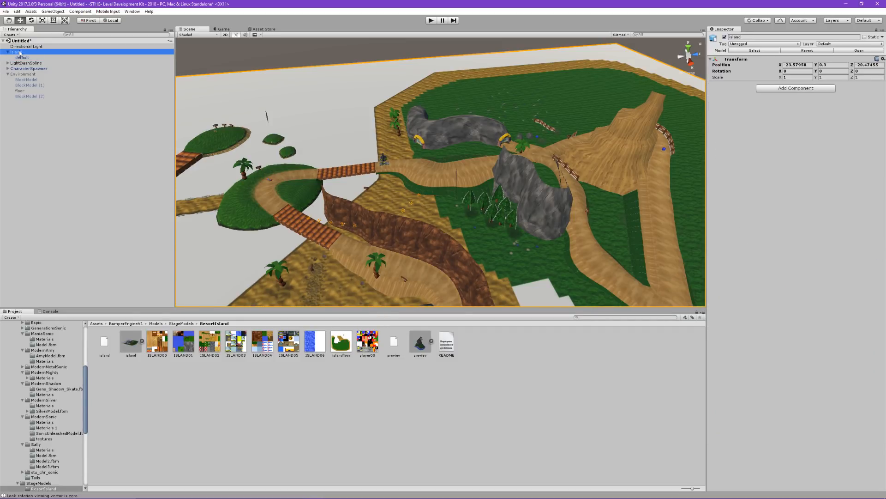
pyautogui.moveTo(451, 153); pyautogui.dragTo(468, 160, button='right')
pyautogui.press('s')
pyautogui.click(26, 63)
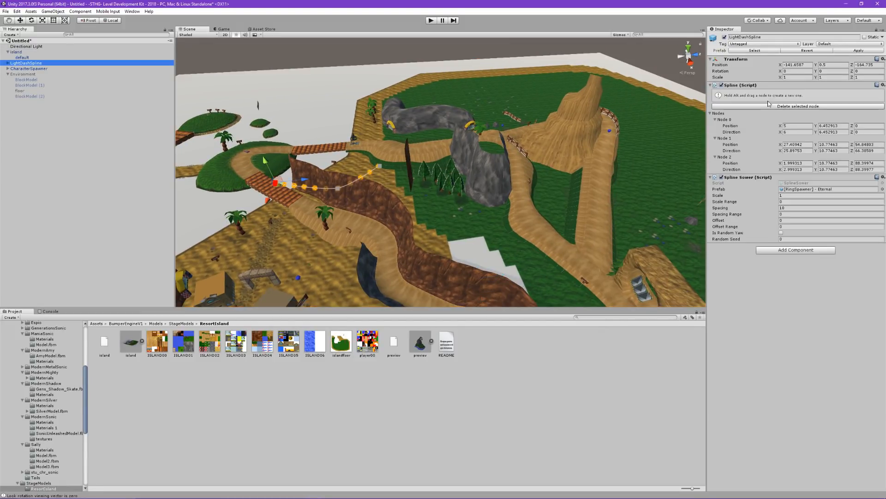
pyautogui.press('Delete')
# Step: Scale the island object to 2 on the X, Y and Z axes
pyautogui.moveTo(550, 152); pyautogui.dragTo(407, 202, button='right')
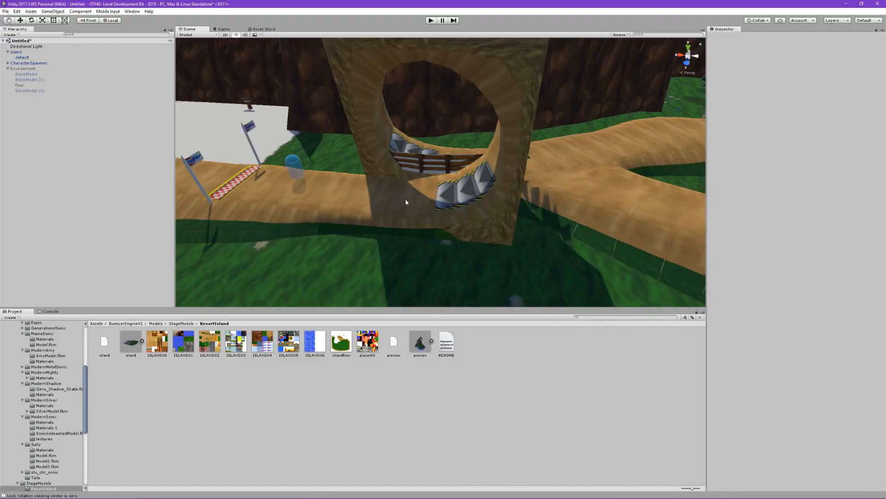
pyautogui.click(36, 53)
pyautogui.press('r')
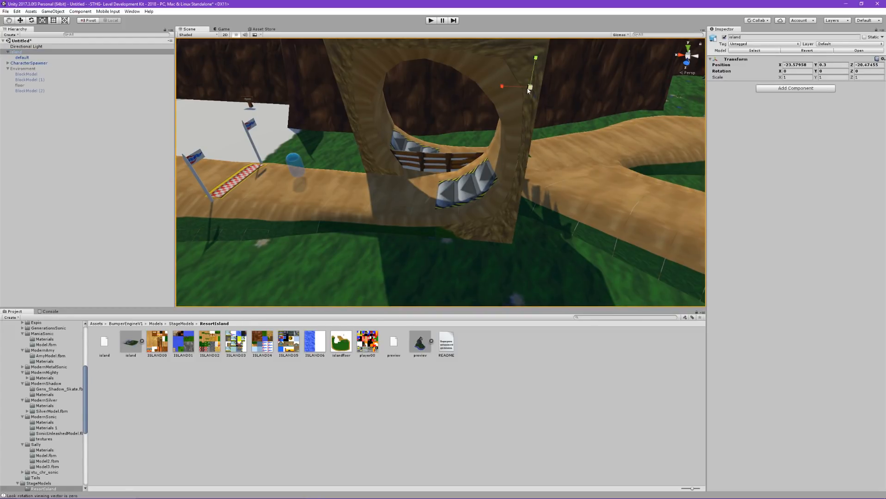
pyautogui.click(801, 77)
pyautogui.write('2')
pyautogui.press('Tab')
pyautogui.write('2')
pyautogui.click(853, 77)
pyautogui.write('2')
# Step: Move the CharacterSpawner onto the track beside the enlarged island's checkered start line, at about X 115.6, Y 14.4, Z 154.6
pyautogui.moveTo(593, 97); pyautogui.dragTo(430, 89, button='right')
pyautogui.press('w')
pyautogui.press('s')
pyautogui.click(48, 63)
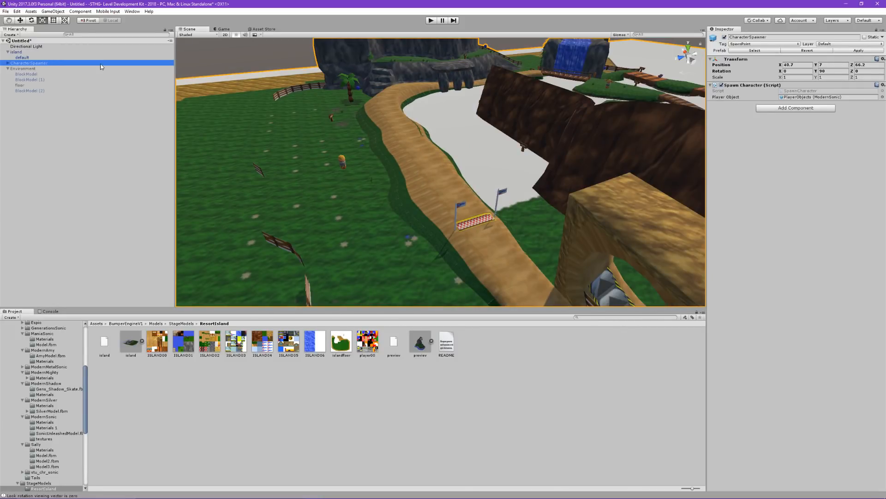
pyautogui.press('f')
pyautogui.moveTo(549, 195); pyautogui.dragTo(373, 273)
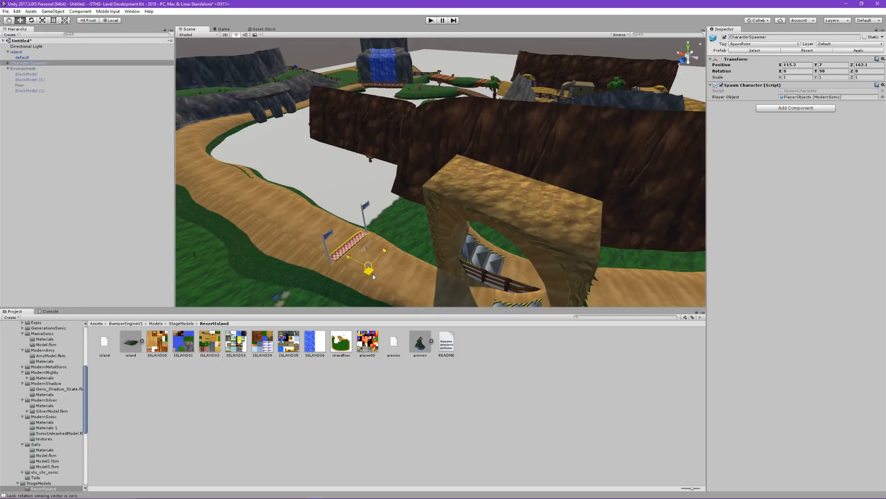
pyautogui.keyDown('alt'); pyautogui.moveTo(387, 241); pyautogui.dragTo(371, 238); pyautogui.keyUp('alt')
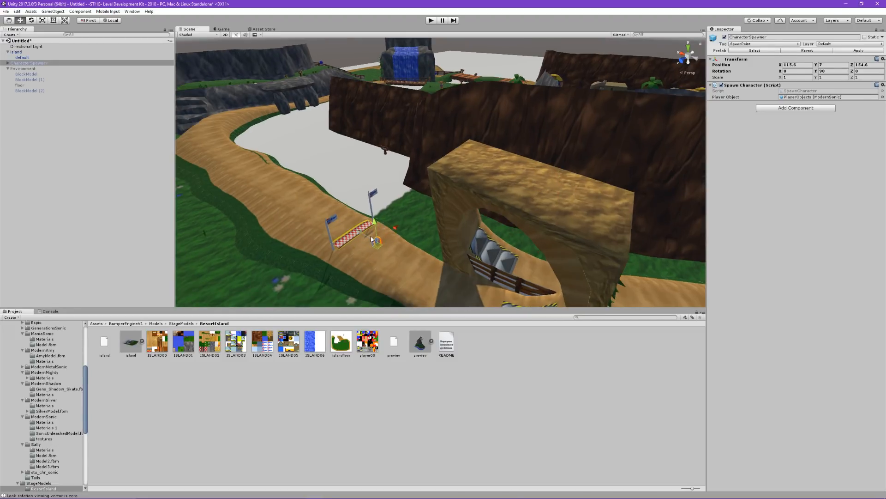
# Step: Play-test the enlarged island from the start line, running along the dirt track, past the waterfall and over the wooden bridges
pyautogui.click(432, 21)
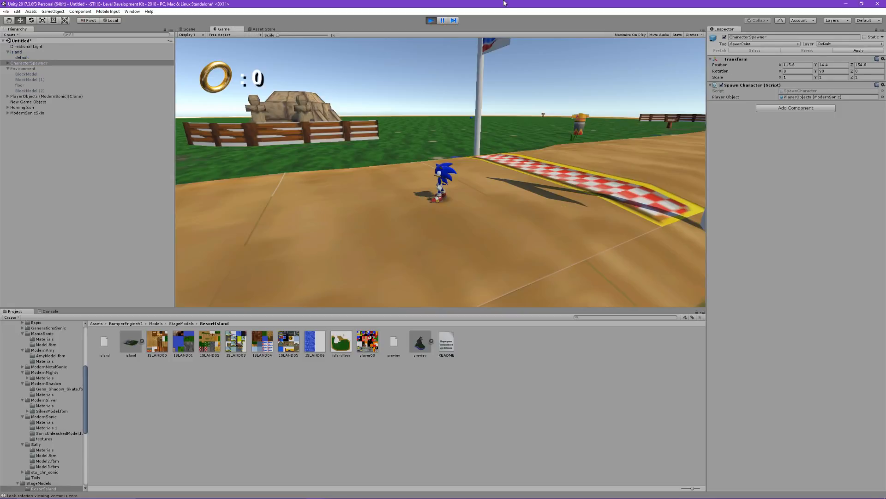
pyautogui.press('w')
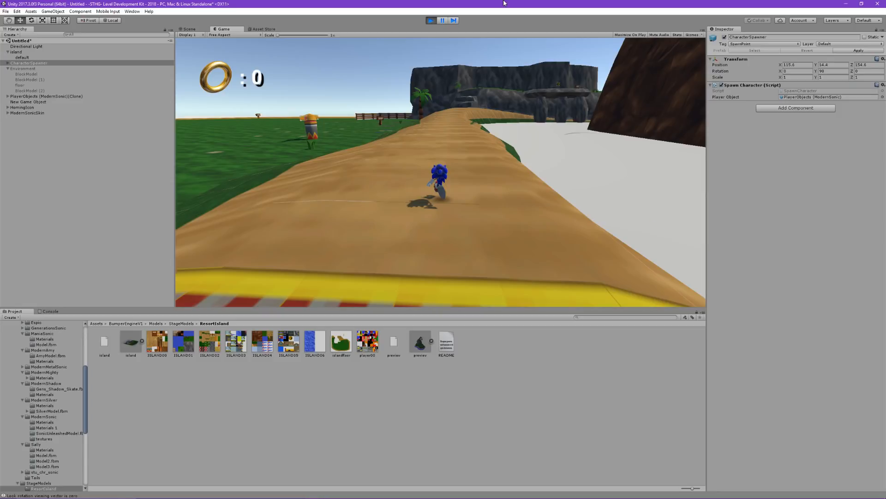
pyautogui.press('w')
pyautogui.press('w')
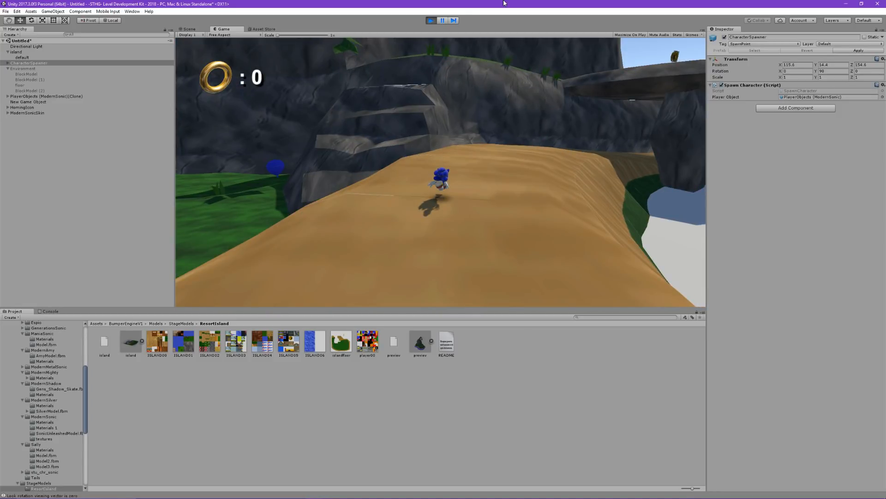
pyautogui.press('w')
pyautogui.press('w')
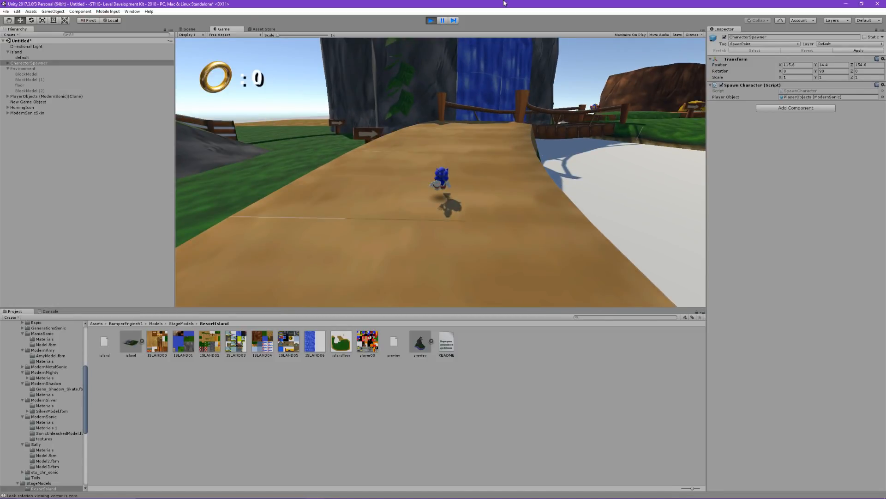
pyautogui.press('w')
pyautogui.press('w')
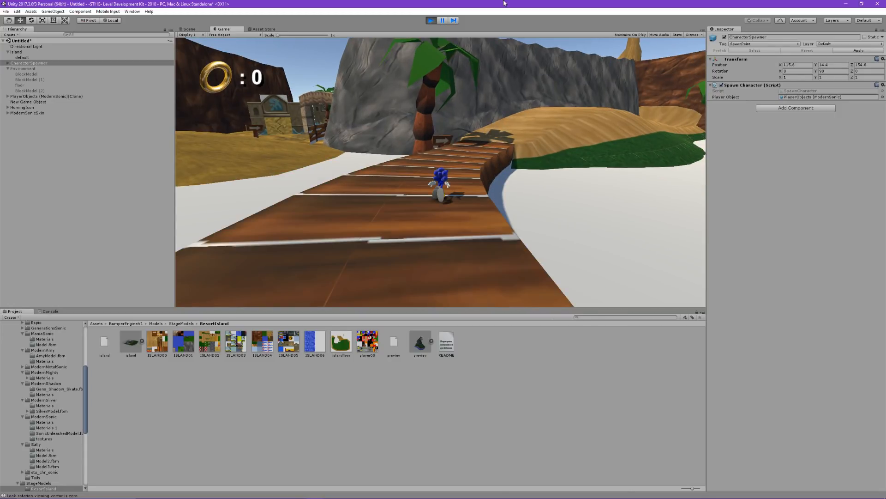
pyautogui.press('w')
pyautogui.press('w')
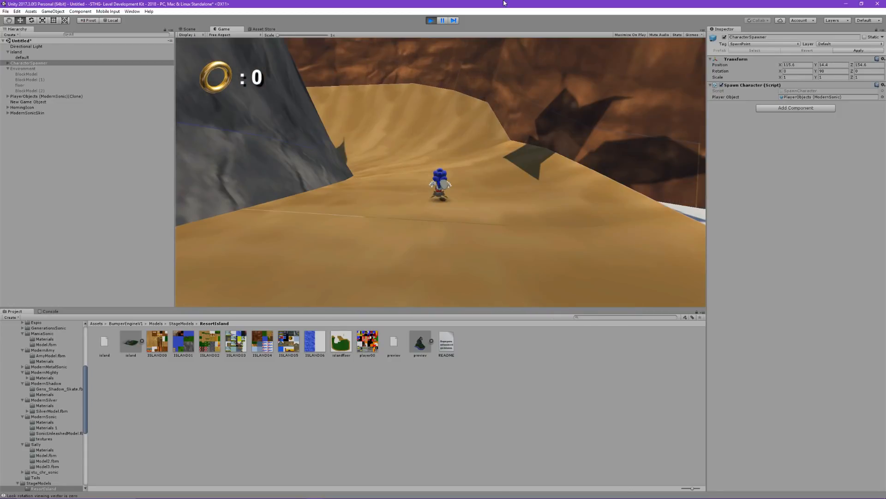
pyautogui.press('w')
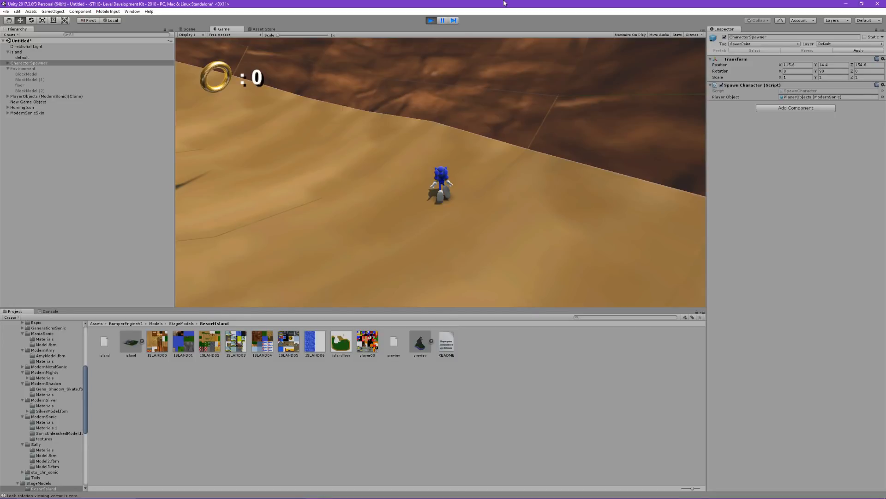
pyautogui.press('w')
pyautogui.press('w')
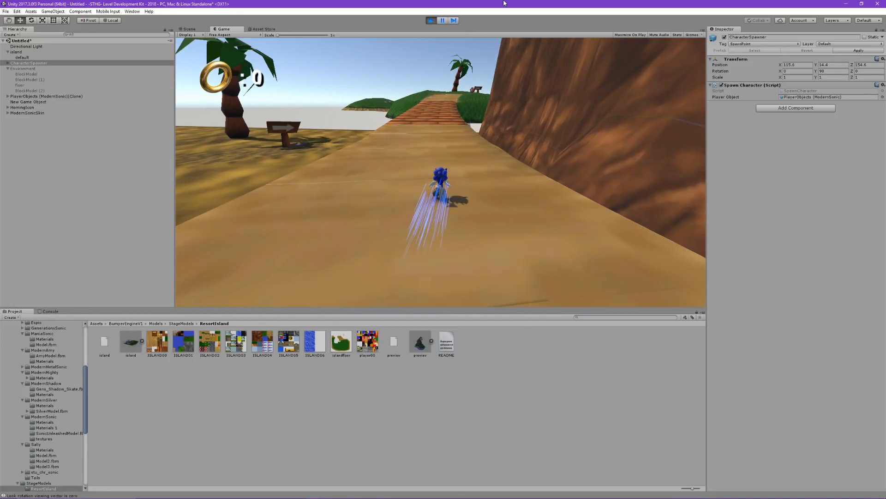
pyautogui.press('w')
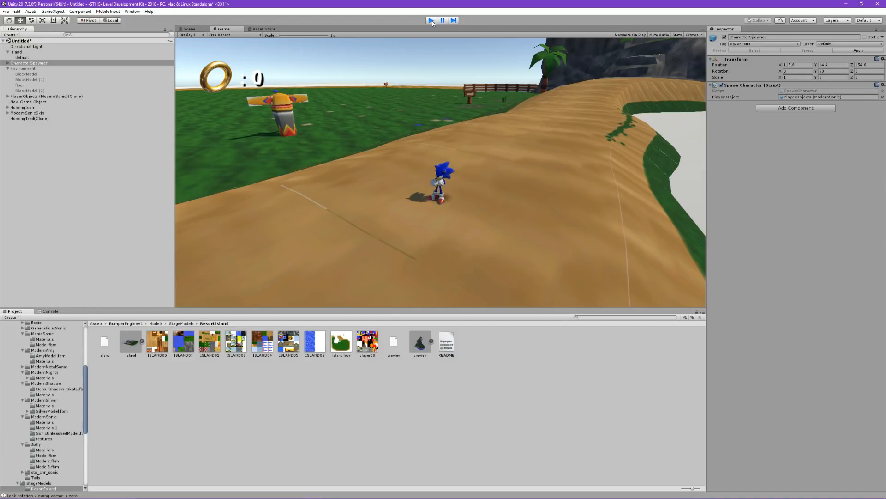
# Step: End the play-test and delete the island object from the scene
pyautogui.click(431, 20)
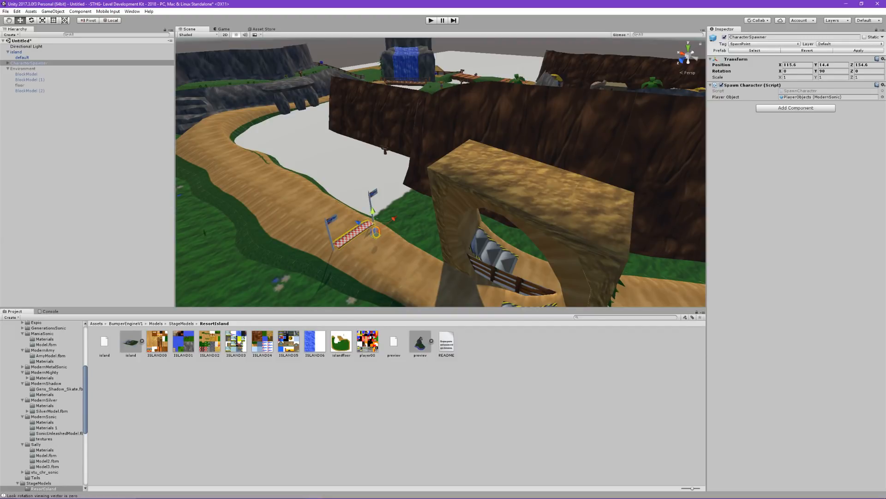
pyautogui.scroll(-3, 370, 215)
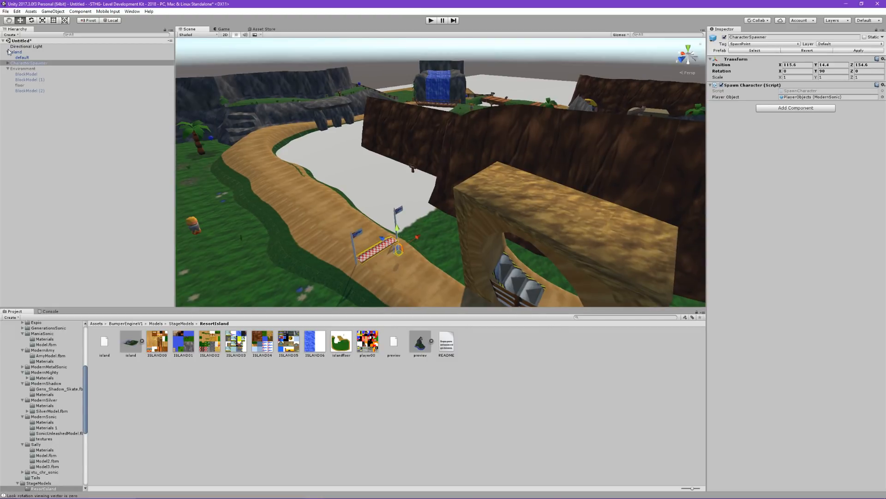
pyautogui.click(18, 52)
pyautogui.press('Delete')
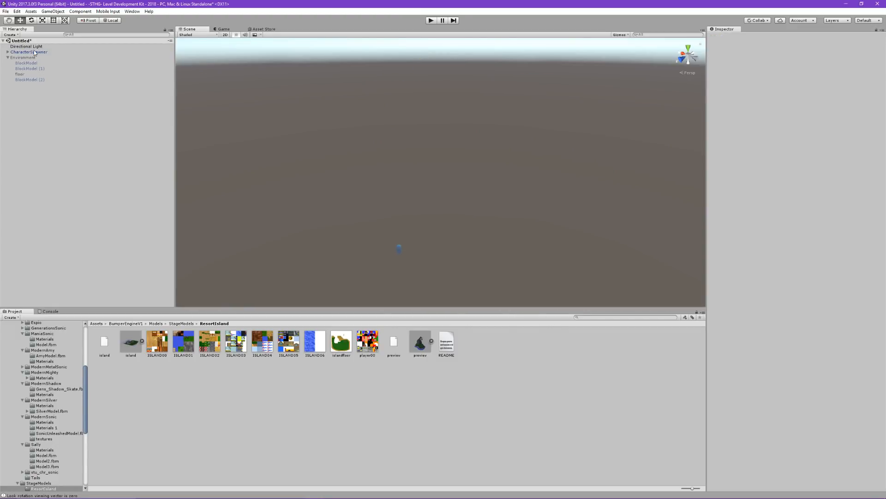
# Step: Reactivate the Environment object so its floor and block models are back in the scene
pyautogui.click(43, 59)
pyautogui.click(725, 37)
pyautogui.moveTo(491, 124); pyautogui.dragTo(238, 111, button='right')
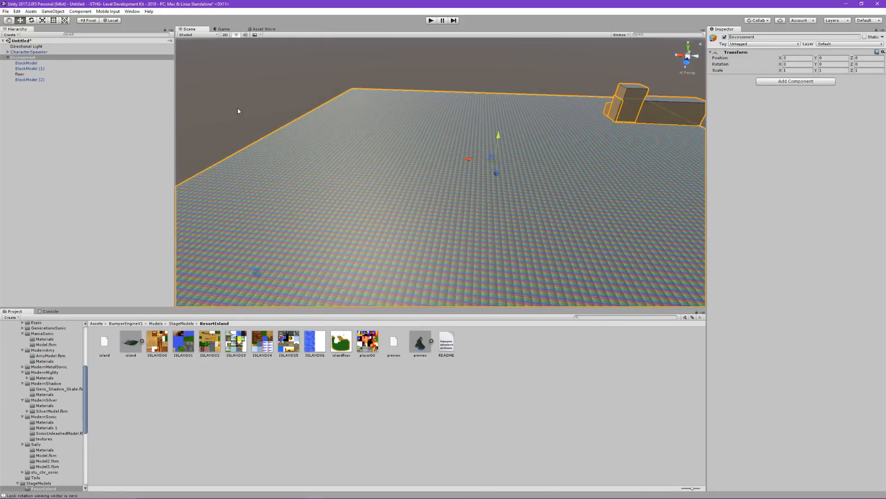
# Step: Move the CharacterSpawner onto the rainbow floor near the wooden blocks, at about X -155.85, Y 14.4, Z -172.28
pyautogui.click(40, 52)
pyautogui.moveTo(259, 273); pyautogui.dragTo(608, 105)
pyautogui.press('f')
pyautogui.moveTo(511, 111); pyautogui.dragTo(461, 191, button='right')
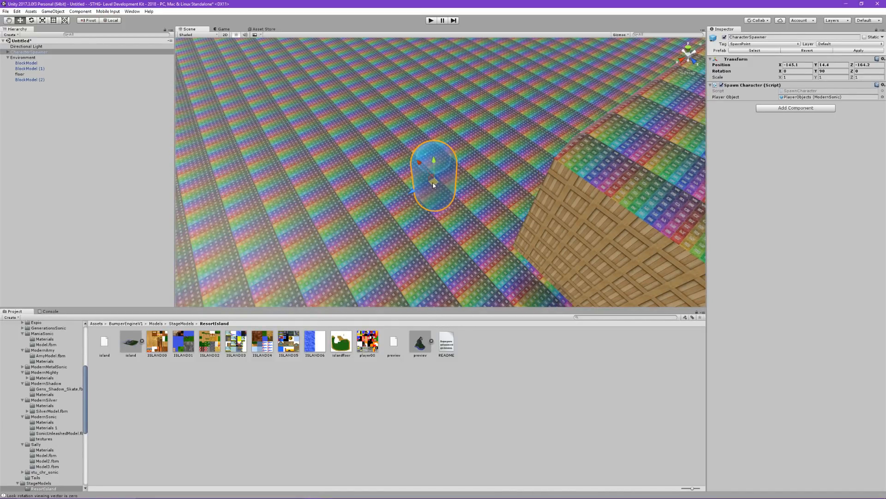
pyautogui.moveTo(434, 185); pyautogui.dragTo(476, 83)
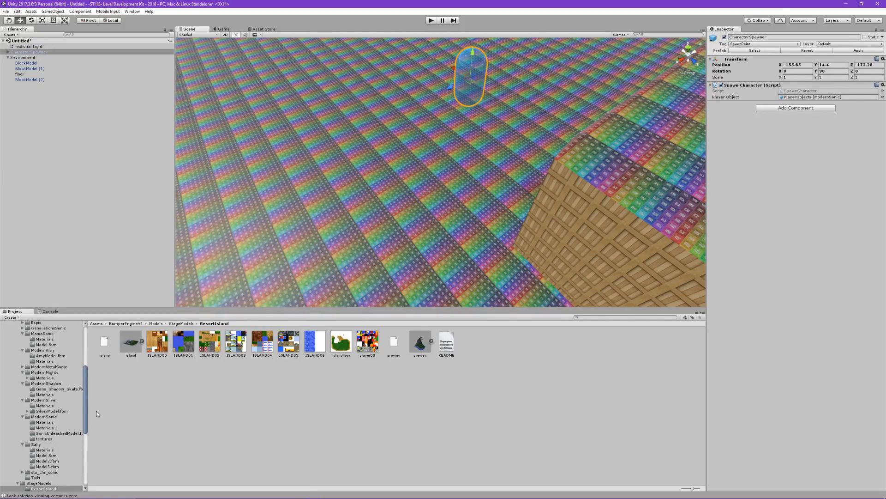
# Step: Collapse the PlayerModels folder in the project and show the contents of the StageModels folder
pyautogui.scroll(5, 67, 415)
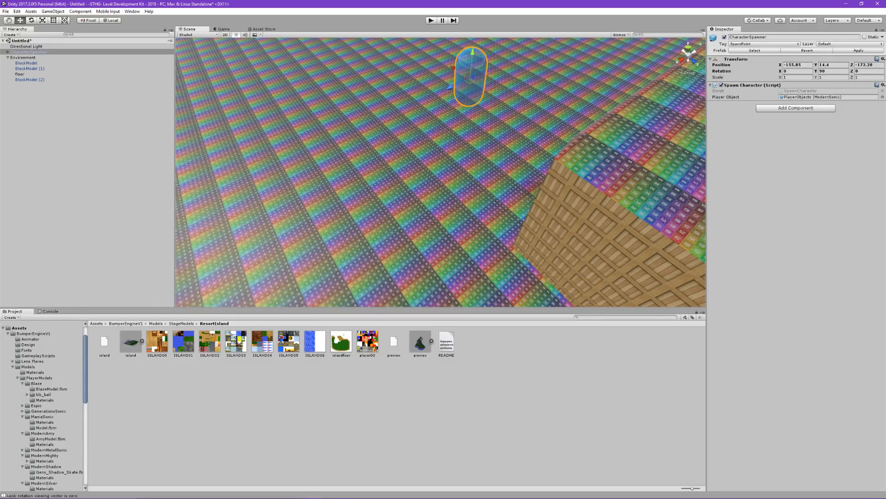
pyautogui.click(41, 379)
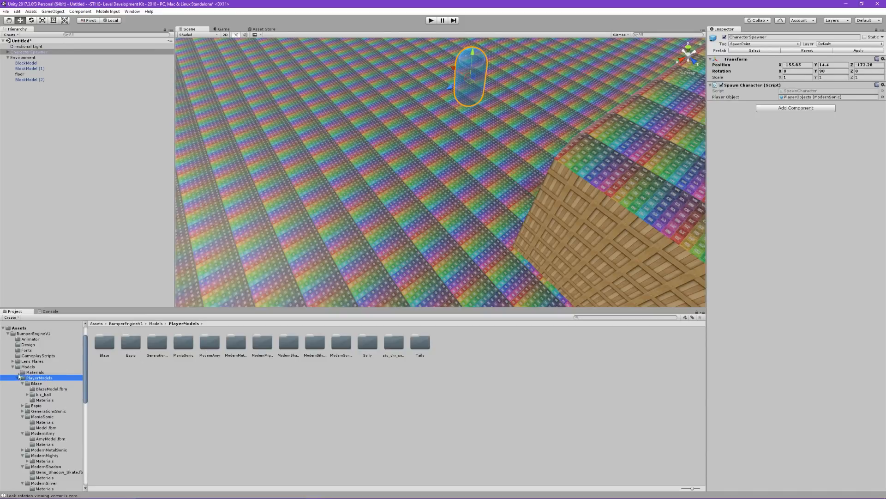
pyautogui.click(18, 379)
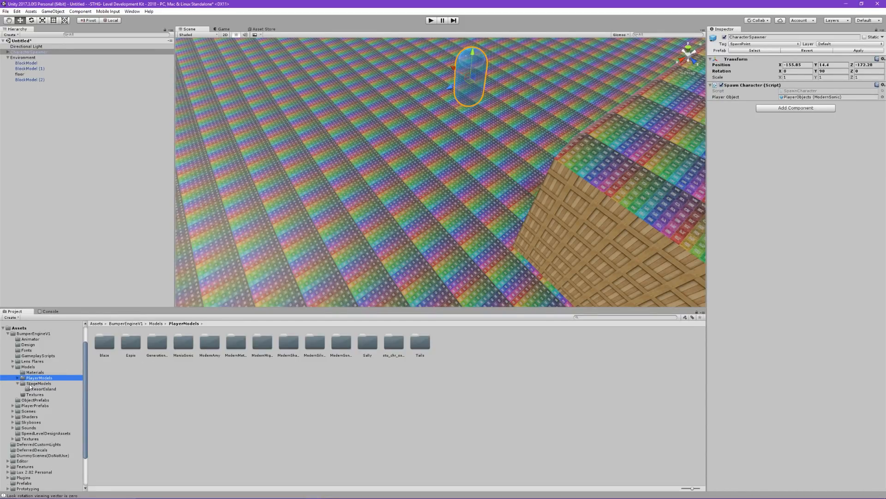
pyautogui.click(33, 384)
pyautogui.click(42, 389)
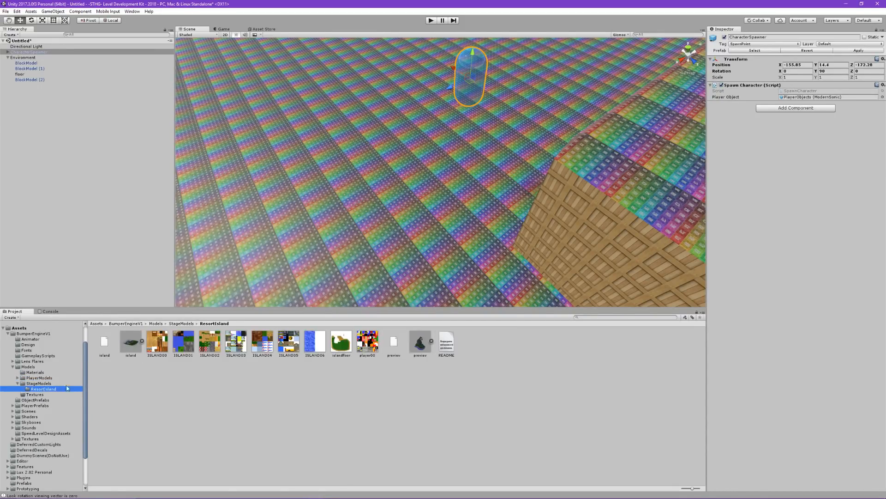
pyautogui.click(41, 384)
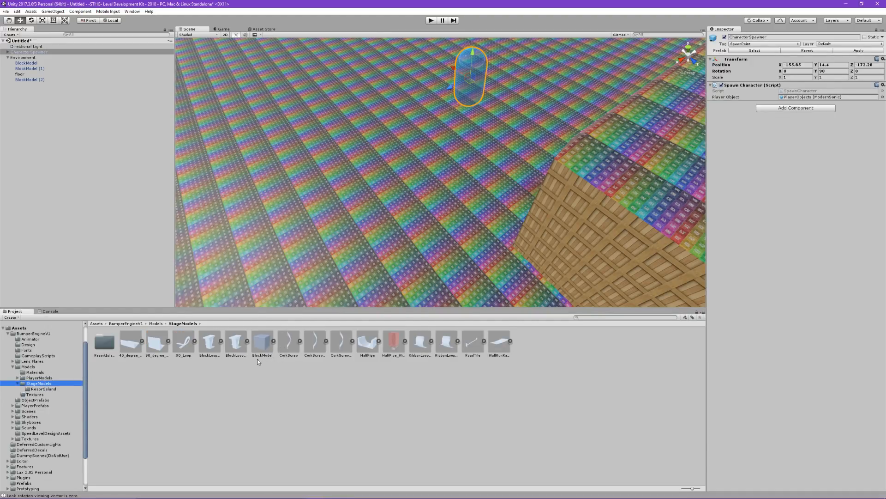
# Step: Place the RibbonLoop_Wall model on the floor, scale it evenly to about 133.16 and play-test the scene
pyautogui.moveTo(461, 200); pyautogui.dragTo(364, 184, button='right')
pyautogui.moveTo(446, 341); pyautogui.dragTo(453, 63)
pyautogui.press('r')
pyautogui.click(430, 21)
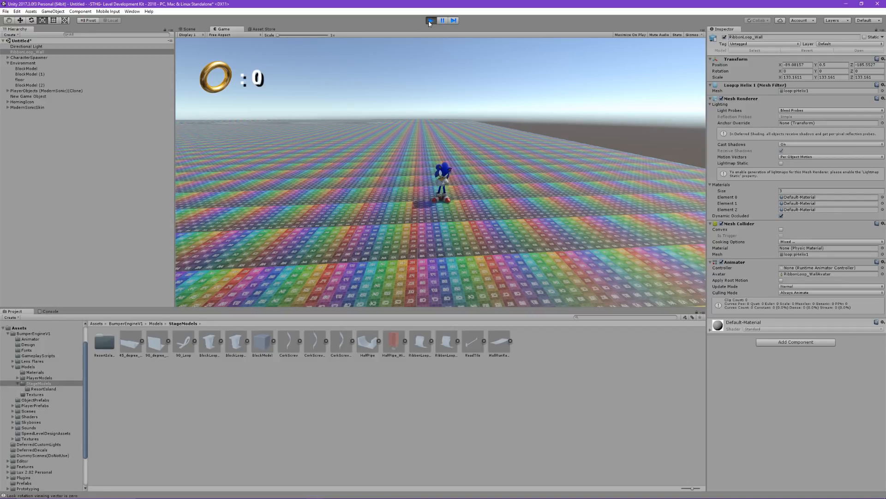
pyautogui.click(430, 21)
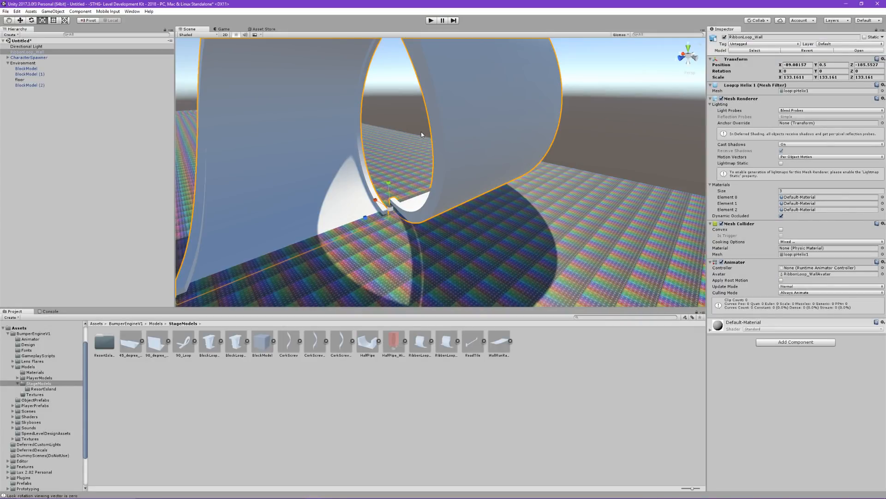
# Step: Delete the RibbonLoop_Wall object from the scene
pyautogui.click(575, 64)
pyautogui.click(519, 89)
pyautogui.press('Delete')
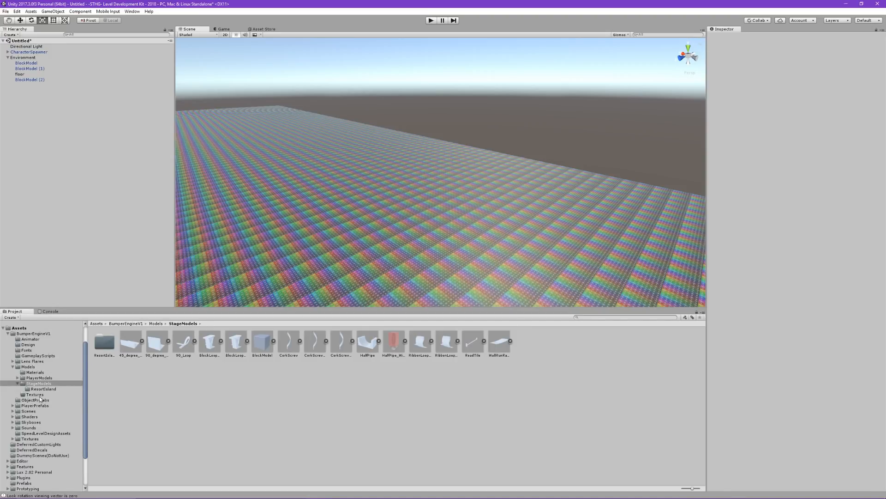
# Step: Set the CharacterSpawner's Player Object to PlayerObjects (ManiaSonic)
pyautogui.click(26, 52)
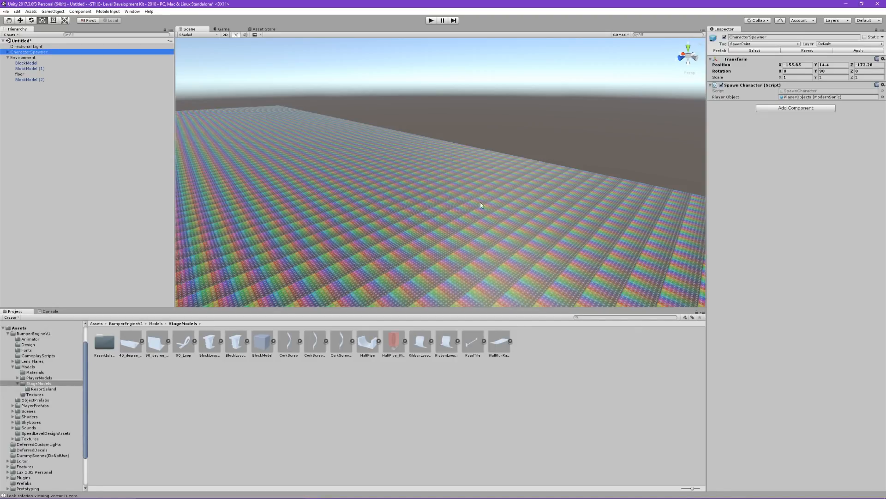
pyautogui.click(883, 97)
pyautogui.scroll(3, 101, 40)
pyautogui.click(76, 62)
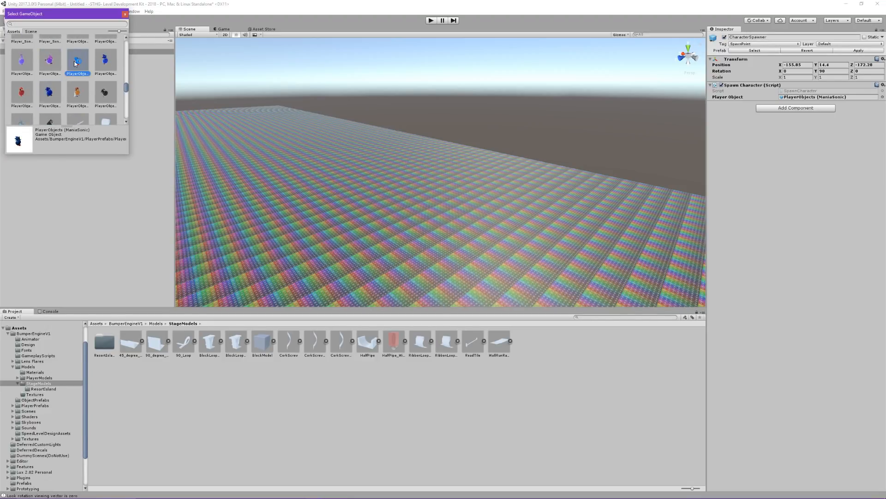
pyautogui.doubleClick(75, 64)
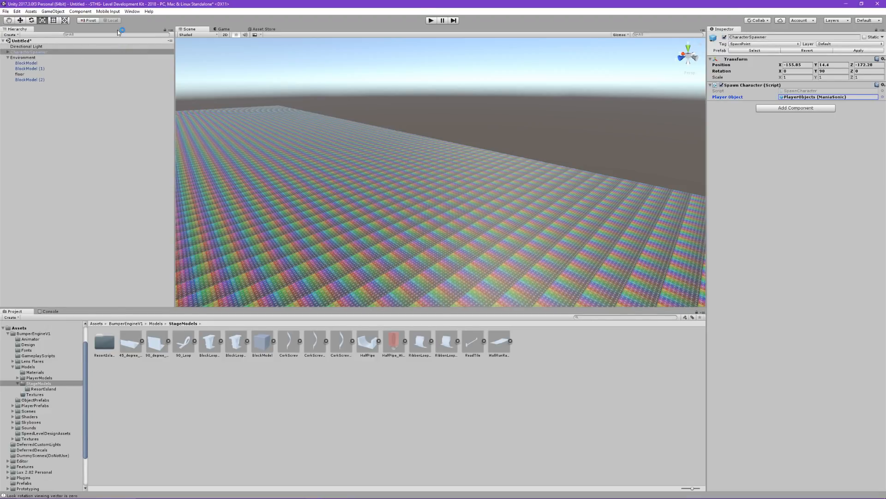
# Step: Play-test the block level with the ManiaSonic character, running across the floor beside the wooden blocks, and stop the game
pyautogui.click(432, 20)
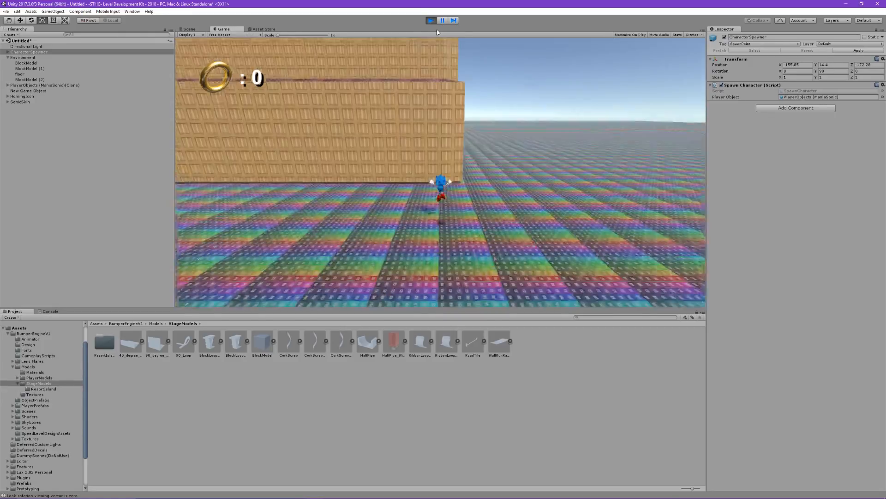
pyautogui.press('super')
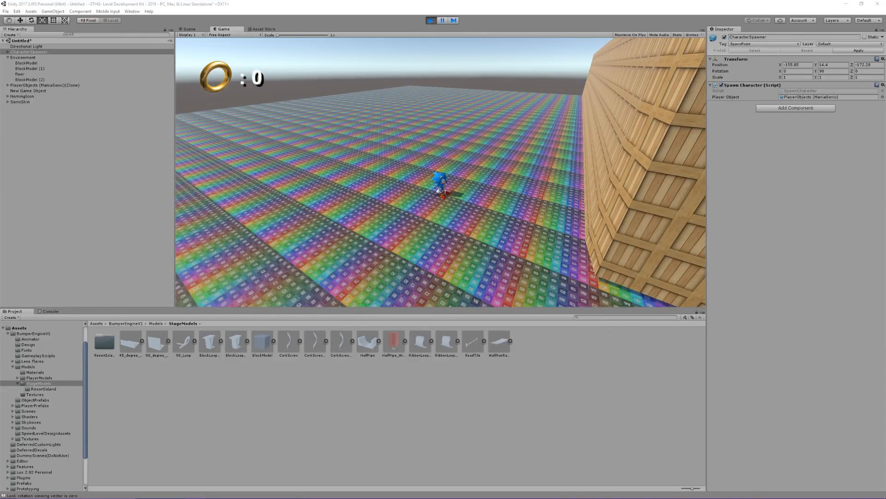
pyautogui.click(364, 132)
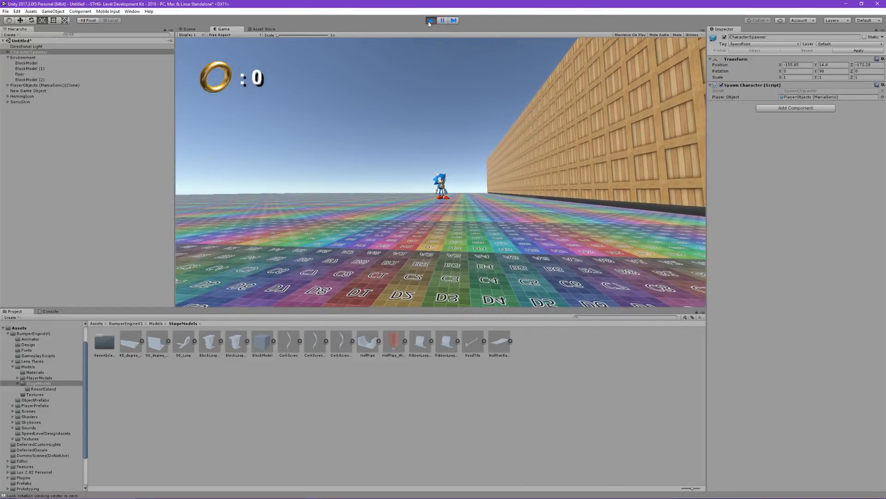
pyautogui.click(428, 21)
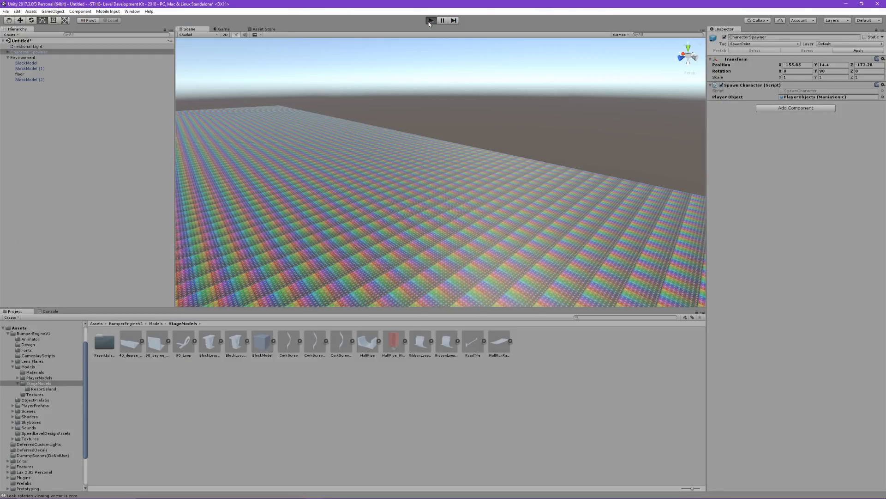
pyautogui.click(429, 21)
pyautogui.click(428, 21)
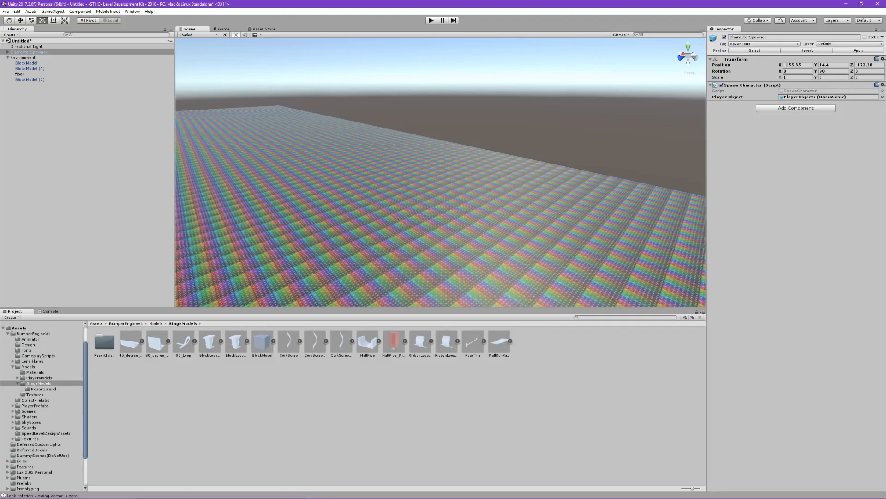
# Step: Try PlayerObjects (Metal) as the CharacterSpawner's Player Object, and set it back to PlayerObjects (ModernSonic)
pyautogui.click(882, 97)
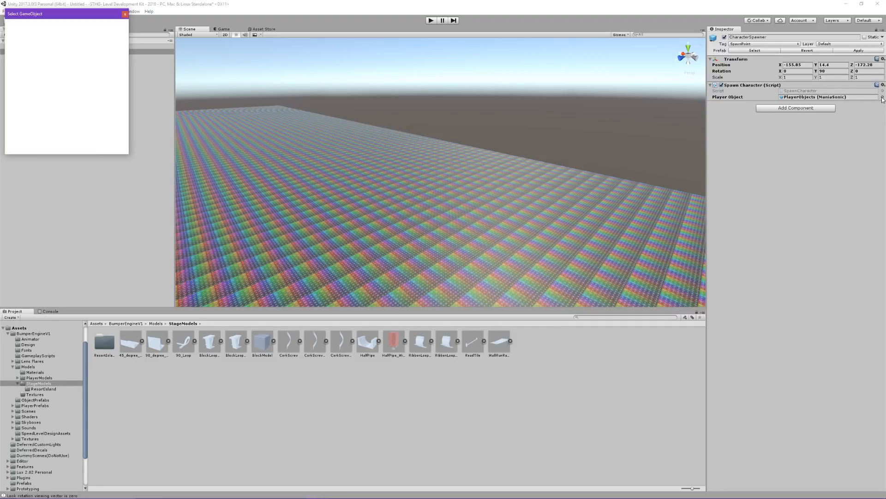
pyautogui.doubleClick(107, 50)
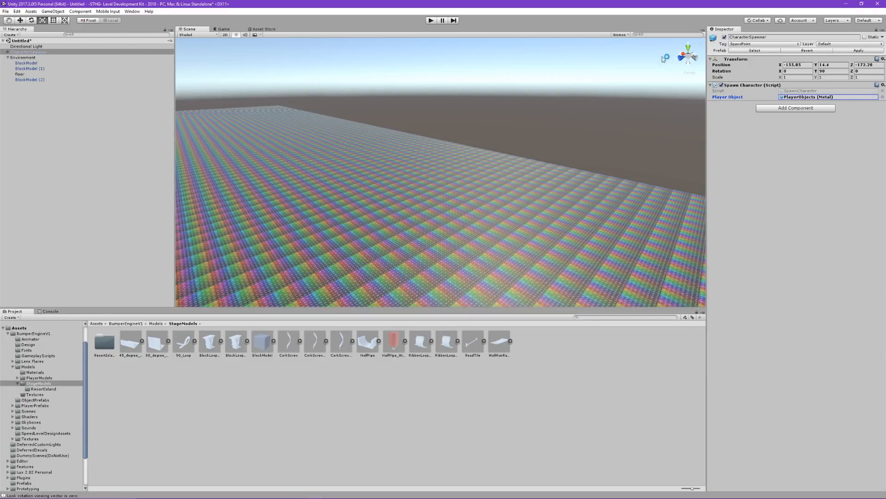
pyautogui.click(882, 97)
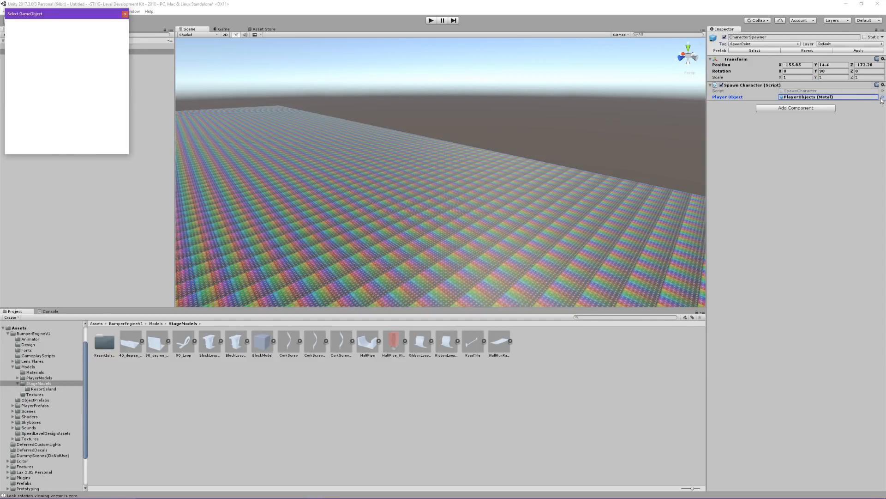
pyautogui.doubleClick(56, 91)
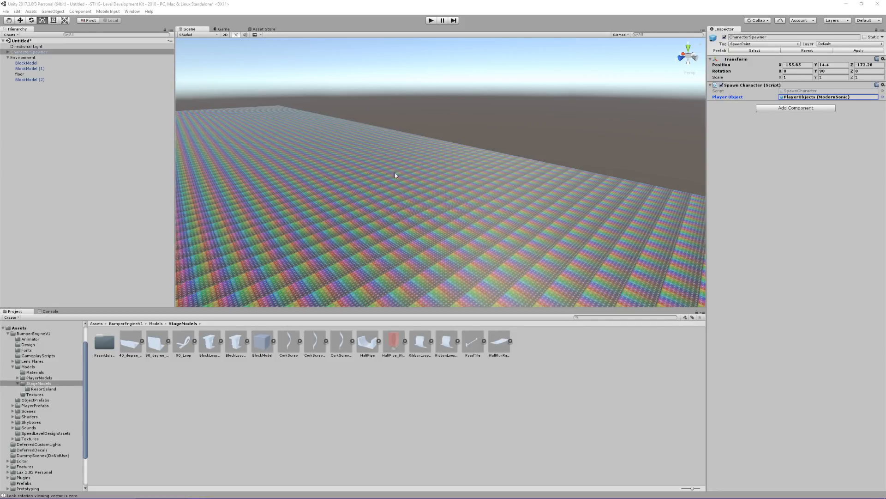
# Step: Expand the CharacterSpawner and examine the audio source settings of its StageMusic child object
pyautogui.moveTo(434, 176); pyautogui.dragTo(203, 147, button='right')
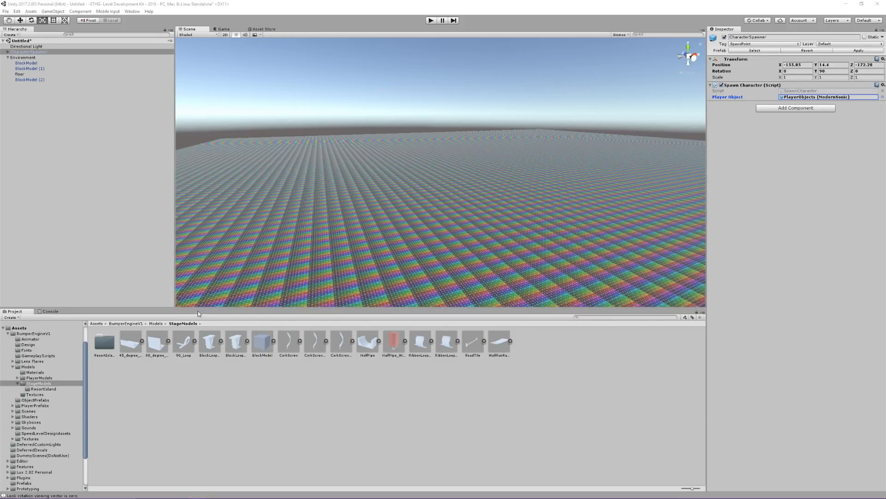
pyautogui.click(7, 54)
pyautogui.click(7, 53)
pyautogui.click(26, 58)
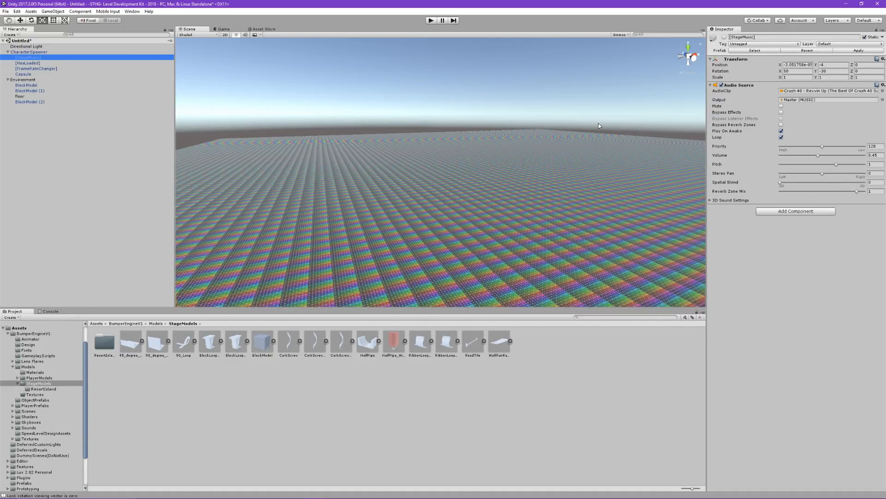
pyautogui.moveTo(438, 149); pyautogui.dragTo(223, 133, button='right')
pyautogui.scroll(-6, 275, 133)
pyautogui.scroll(-4, 276, 132)
pyautogui.moveTo(412, 131); pyautogui.dragTo(381, 160, button='right')
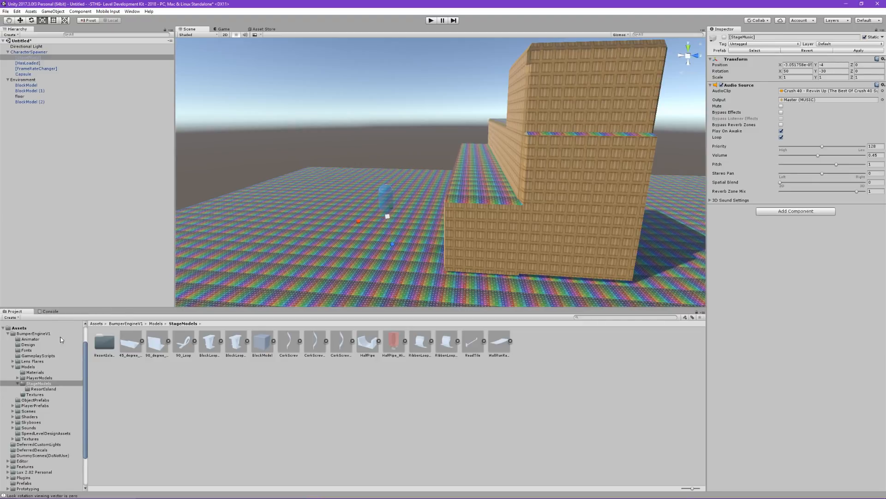
# Step: Browse the project to the PlayerPrefabs folder and select the PlayerObjects (Amy) prefab
pyautogui.scroll(3, 56, 351)
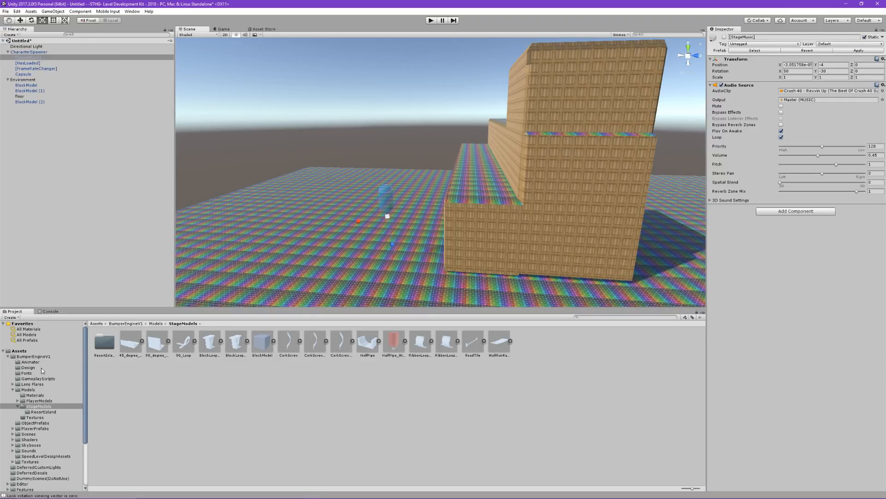
pyautogui.scroll(-3, 38, 367)
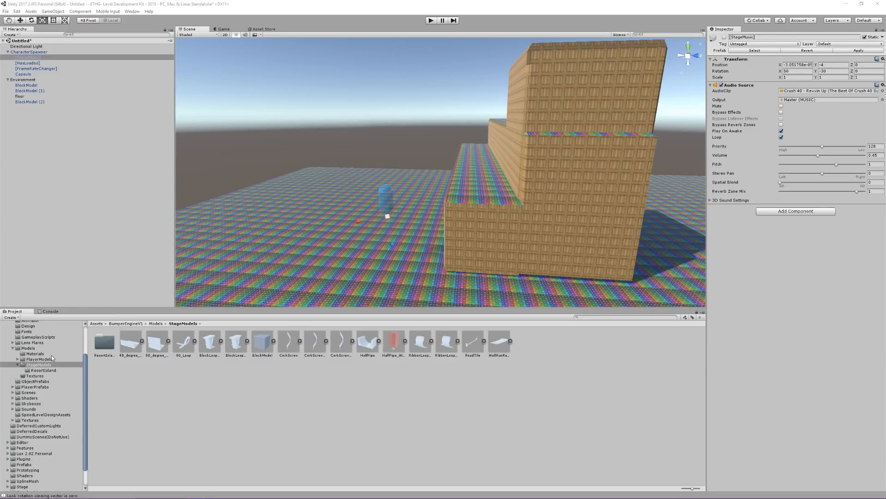
pyautogui.scroll(3, 50, 354)
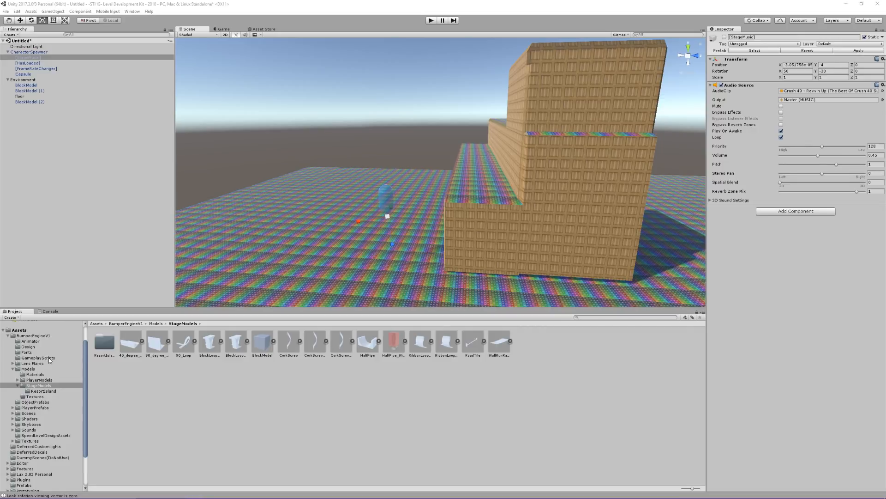
pyautogui.scroll(-3, 49, 360)
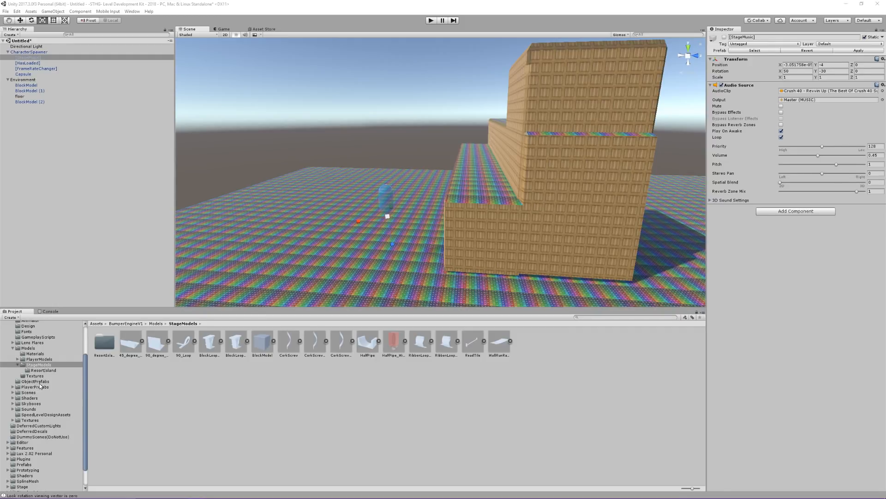
pyautogui.click(40, 387)
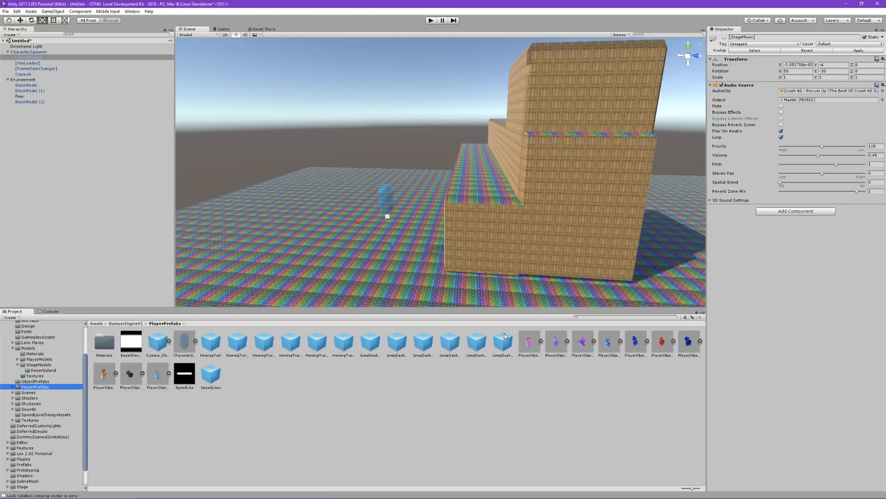
pyautogui.click(530, 342)
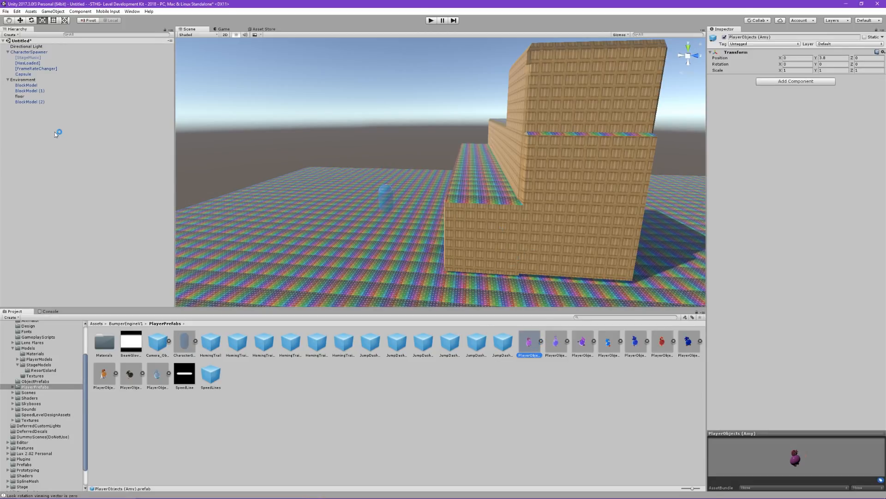
# Step: Deactivate the CharacterSpawner and add the PlayerObjects (Amy) prefab to the scene hierarchy
pyautogui.click(44, 52)
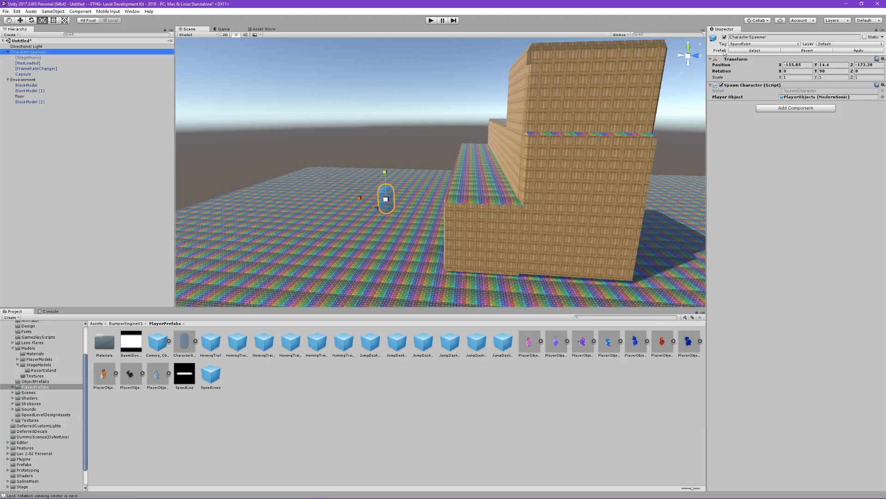
pyautogui.click(724, 37)
pyautogui.click(530, 342)
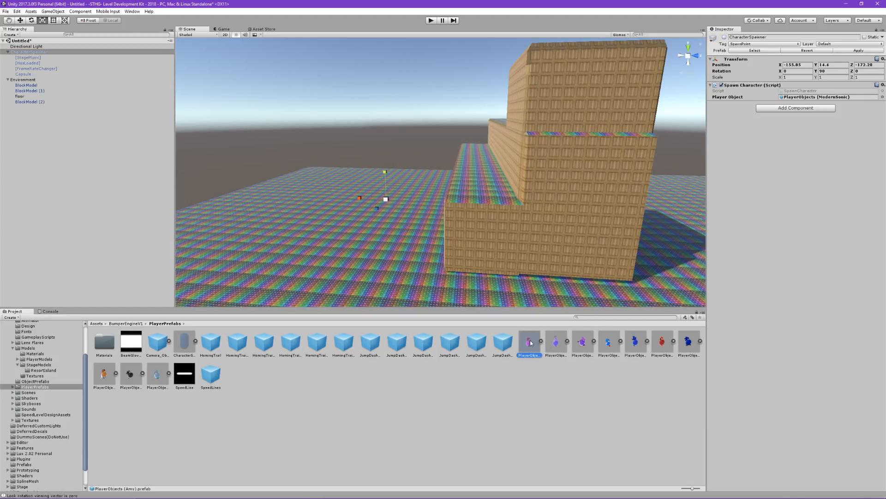
pyautogui.moveTo(449, 318); pyautogui.dragTo(40, 140)
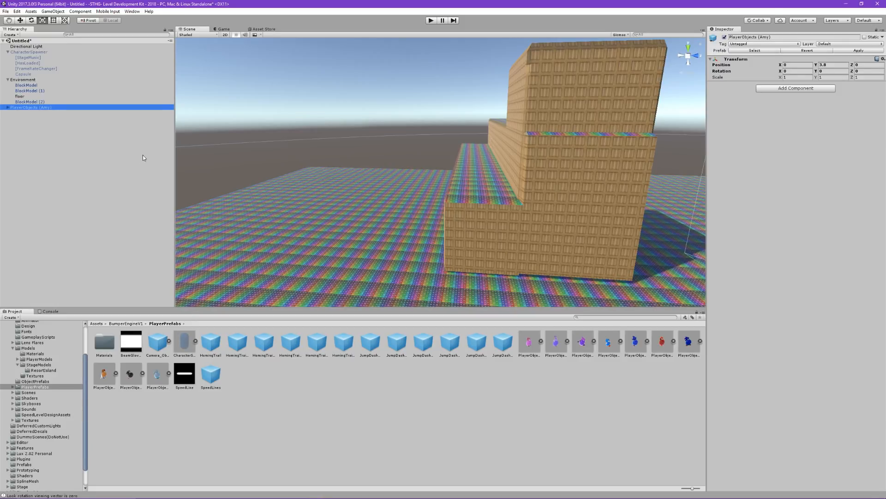
# Step: Expand PlayerObjects (Amy), select its Player_Amy child and examine the character model in the scene view
pyautogui.moveTo(636, 137); pyautogui.dragTo(666, 151, button='right')
pyautogui.press('f')
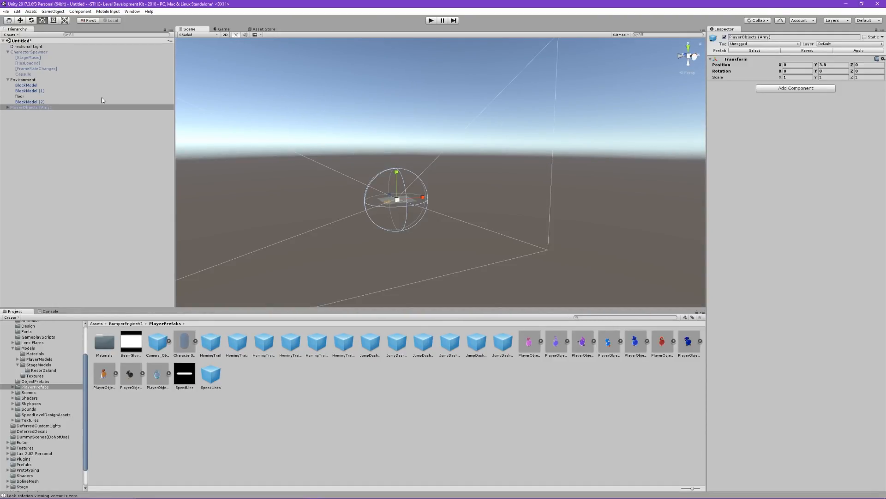
pyautogui.click(8, 107)
pyautogui.click(27, 135)
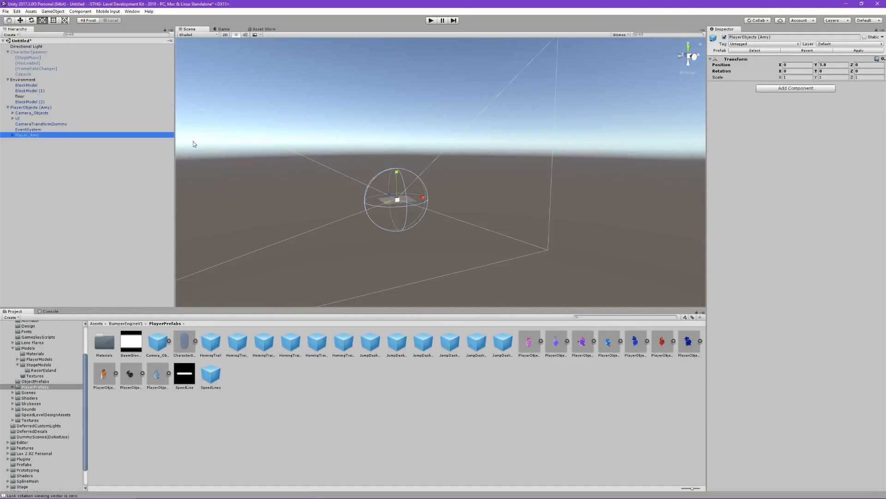
pyautogui.moveTo(495, 127); pyautogui.dragTo(458, 124, button='right')
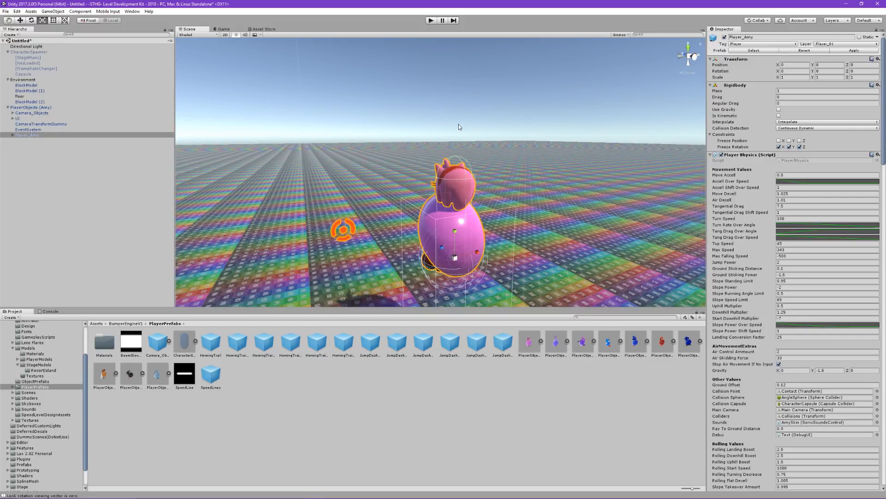
# Step: Set the Animator controller of AmySkin, under Player_Amy, to Sonic_Animator_Generations_Shadow, and play-test the character on the floor before stopping the game
pyautogui.click(12, 135)
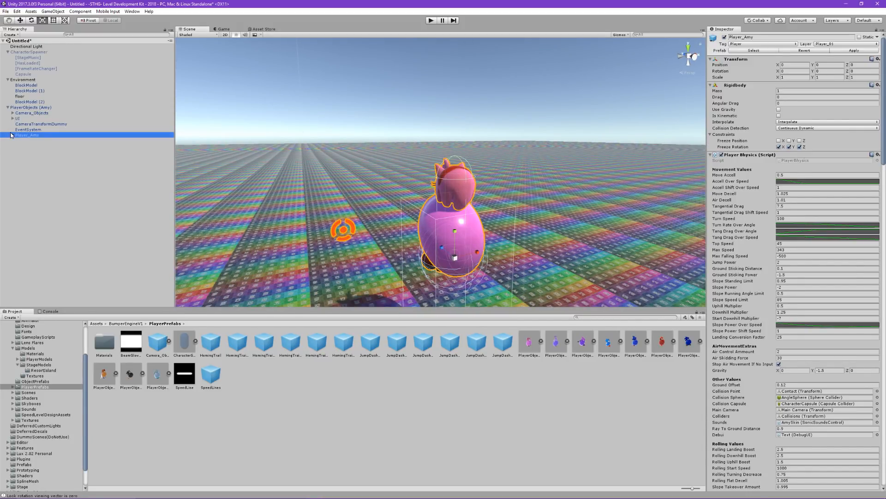
pyautogui.click(29, 163)
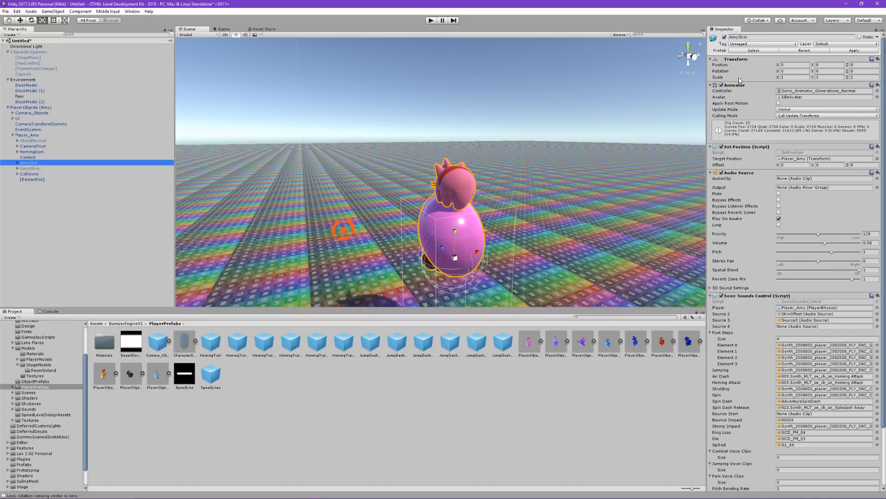
pyautogui.click(877, 91)
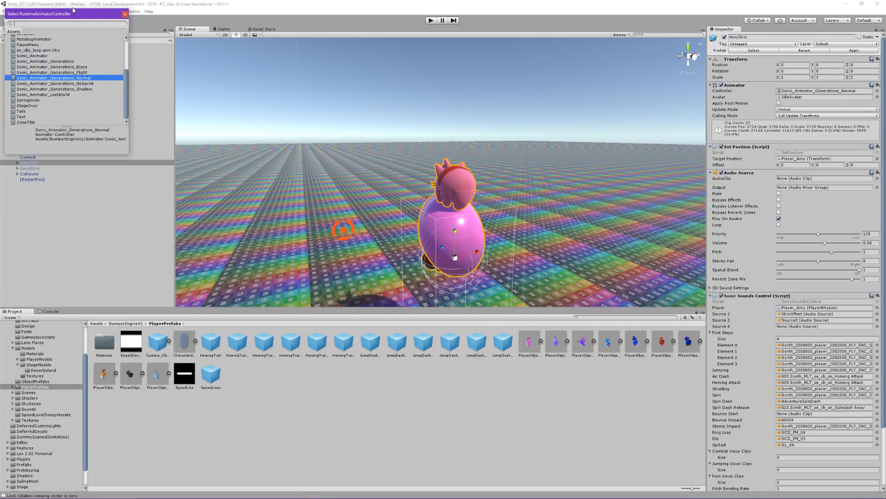
pyautogui.click(77, 89)
pyautogui.click(124, 14)
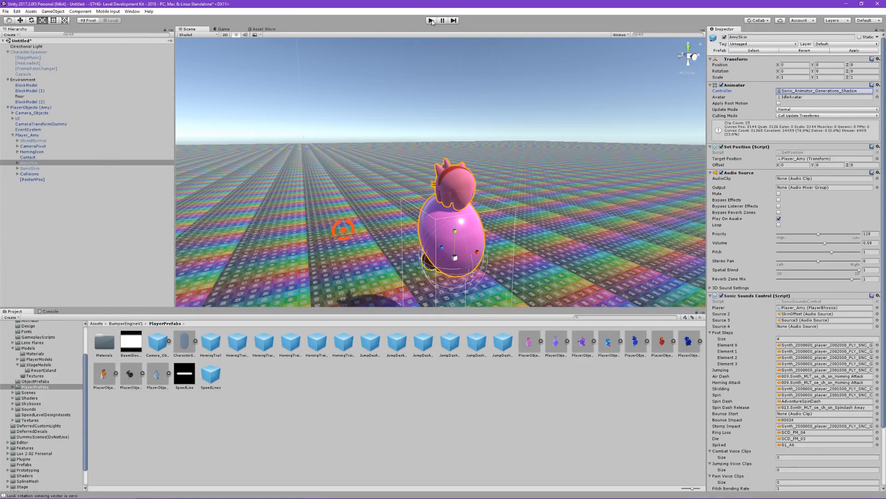
pyautogui.click(430, 20)
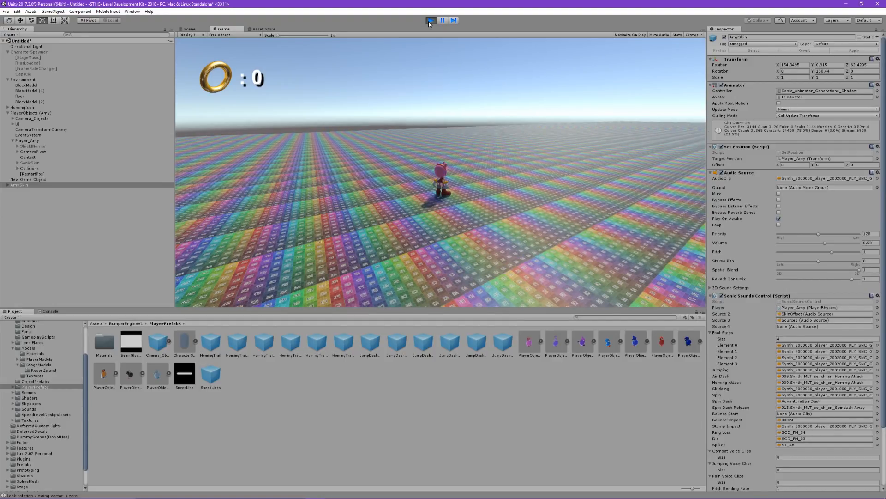
pyautogui.click(430, 21)
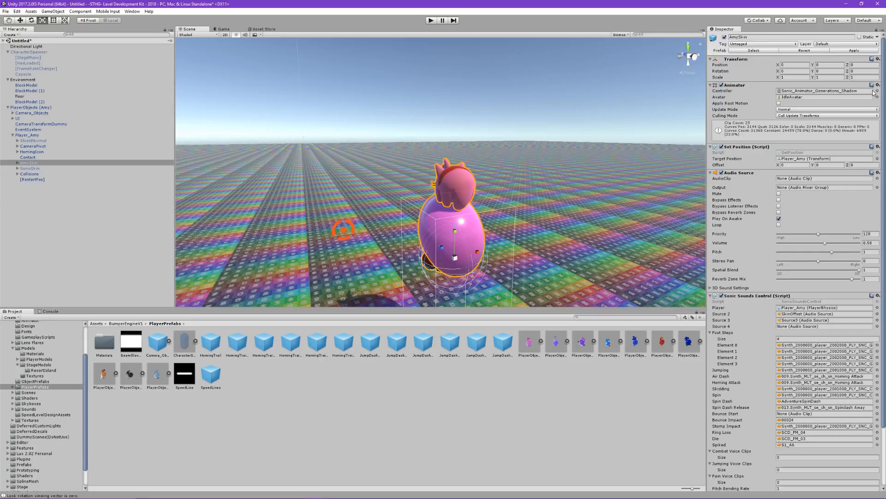
# Step: Delete PlayerObjects (Amy) from the scene hierarchy
pyautogui.click(688, 341)
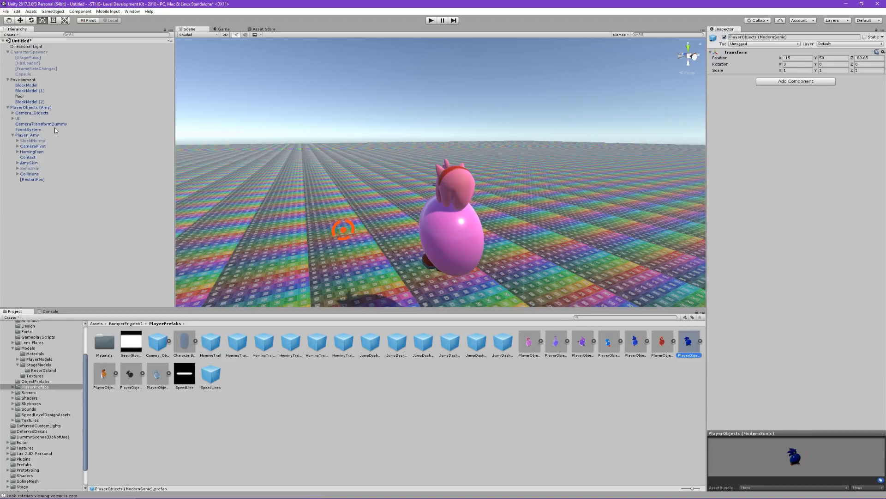
pyautogui.click(50, 106)
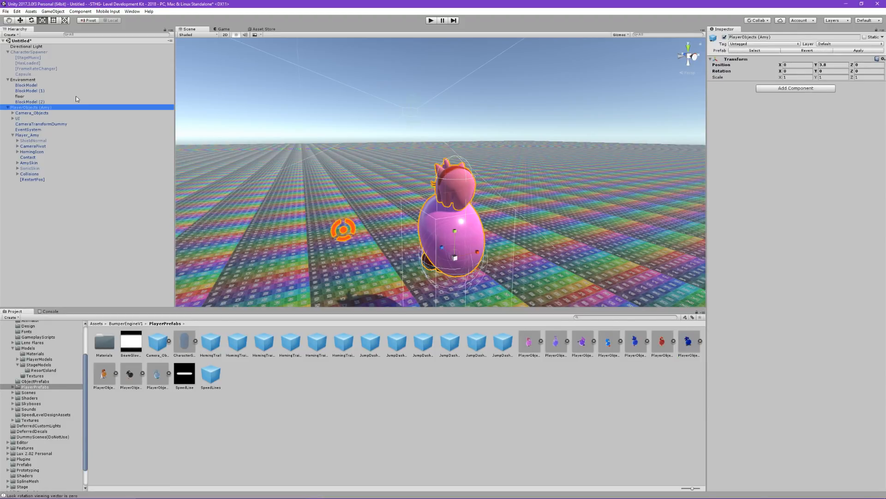
pyautogui.press('Delete')
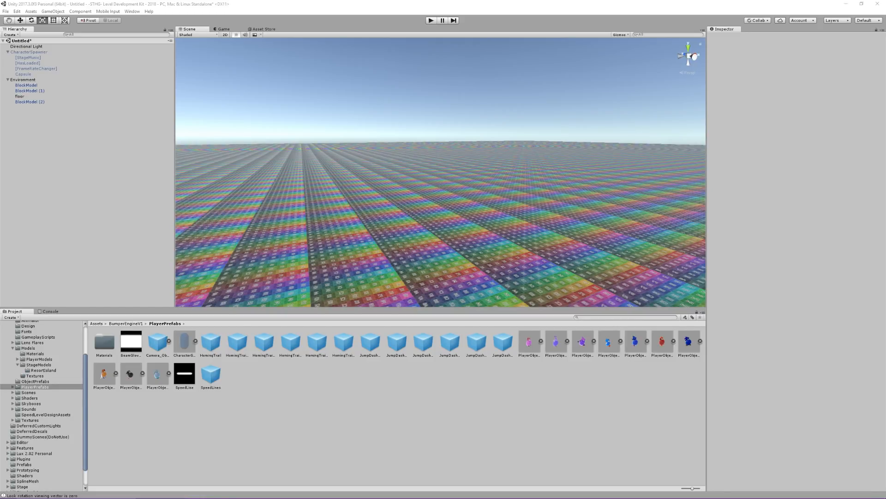
# Step: Add the PlayerObjects (Espio) prefab to the scene hierarchy
pyautogui.moveTo(341, 175); pyautogui.dragTo(281, 170, button='right')
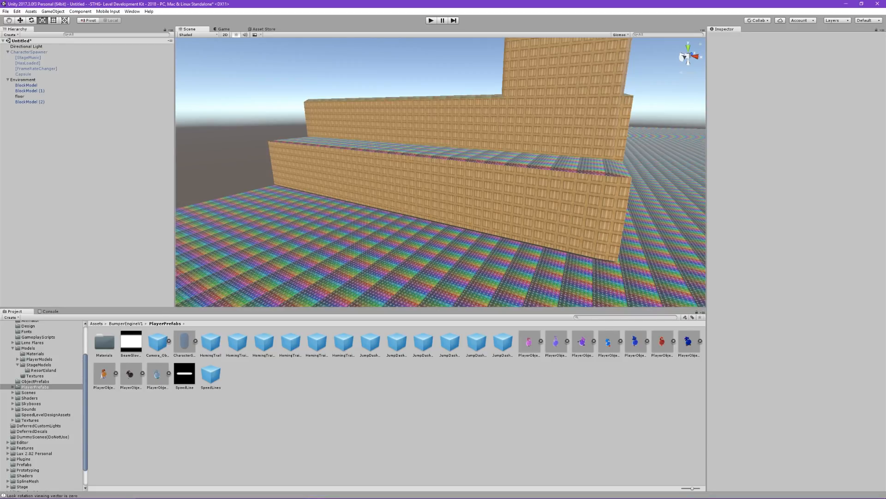
pyautogui.click(586, 344)
pyautogui.moveTo(585, 344); pyautogui.dragTo(61, 142)
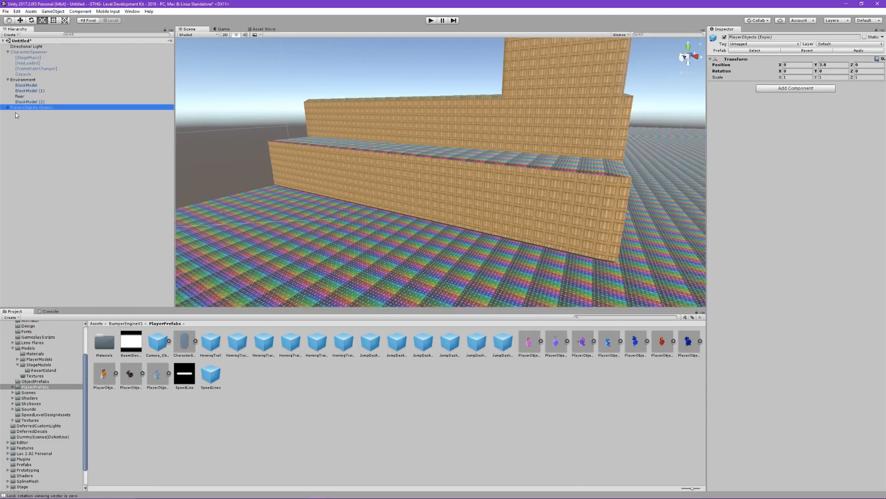
# Step: Examine the component settings of EspioSkin under Player_Espio, and delete PlayerObjects (Espio) from the scene
pyautogui.click(7, 108)
pyautogui.click(36, 136)
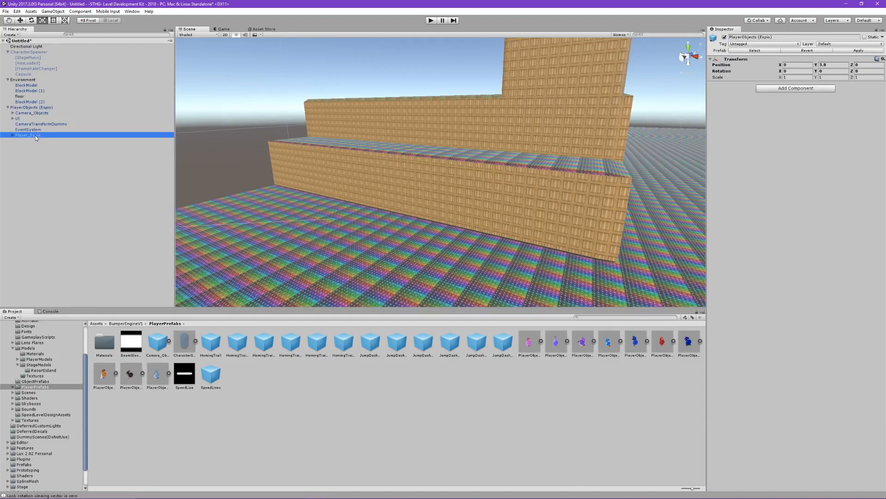
pyautogui.click(12, 136)
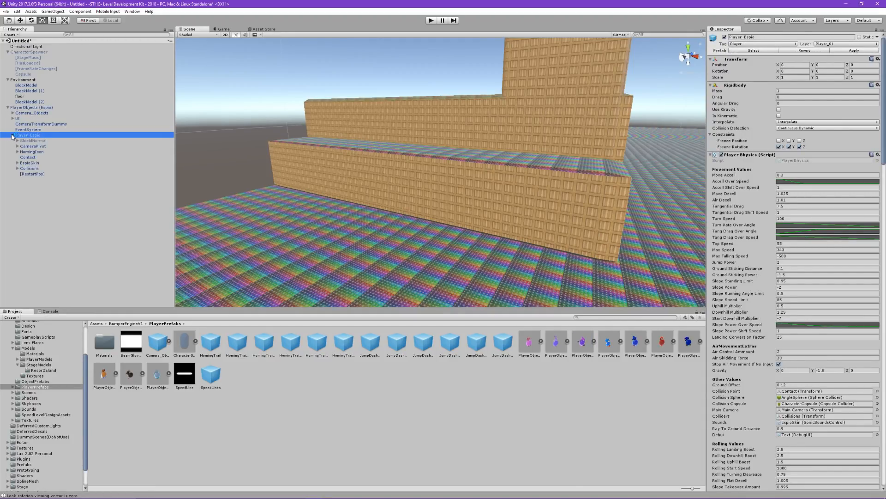
pyautogui.click(37, 163)
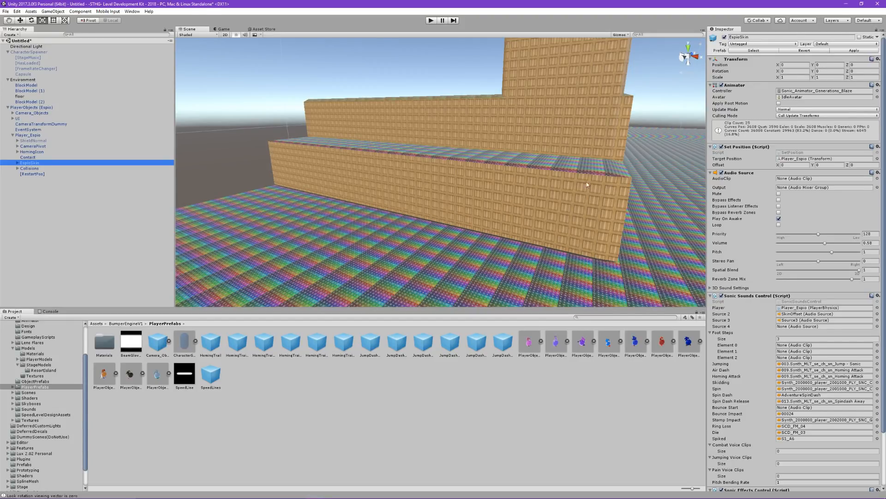
pyautogui.scroll(-3, 779, 230)
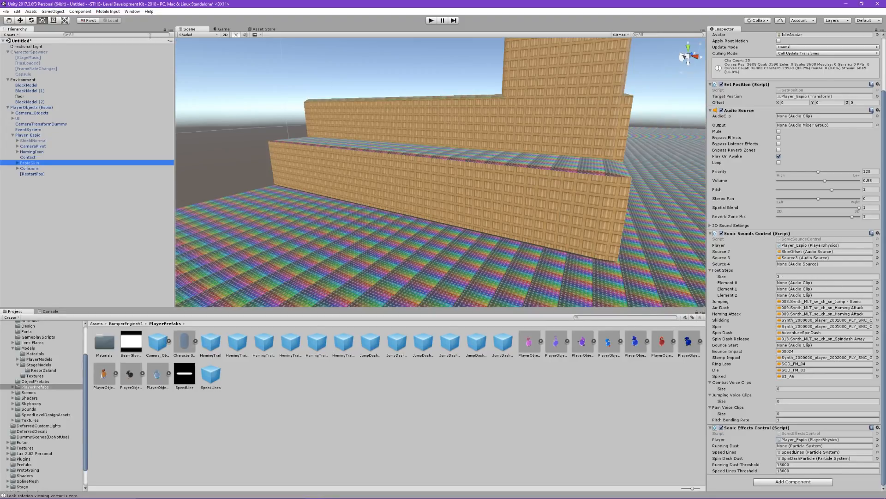
pyautogui.click(48, 107)
pyautogui.press('Delete')
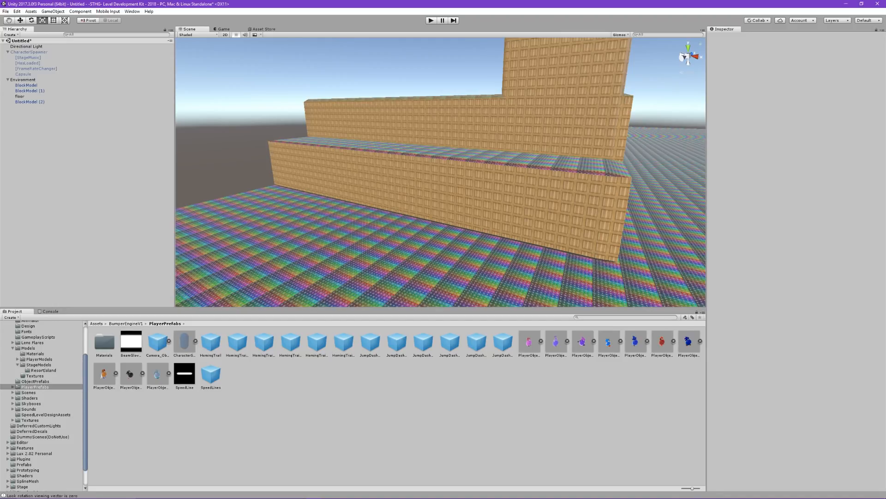
# Step: Slide the tall block, BlockModel (2), along its X axis towards the middle of the block row and back to the row's end
pyautogui.moveTo(465, 152); pyautogui.dragTo(800, 191, button='right')
pyautogui.press('w')
pyautogui.moveTo(651, 197); pyautogui.dragTo(232, 164, button='right')
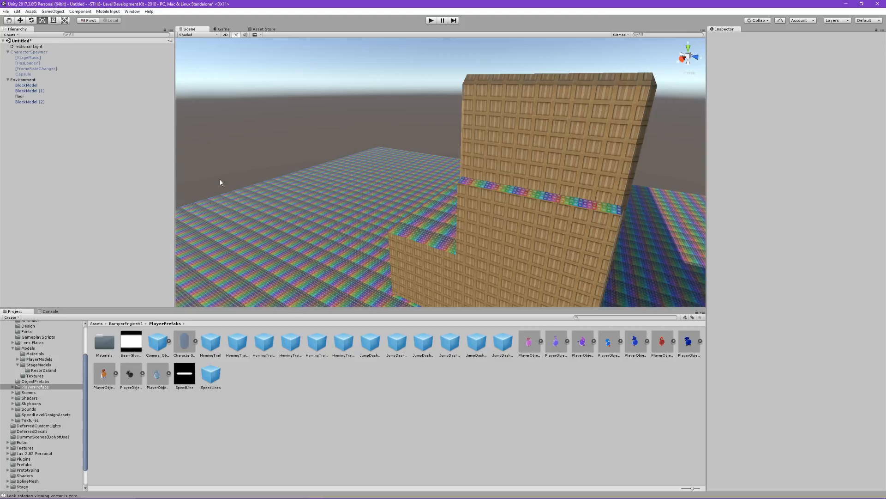
pyautogui.keyDown('alt'); pyautogui.moveTo(431, 182); pyautogui.dragTo(750, 220); pyautogui.keyUp('alt')
pyautogui.click(536, 156)
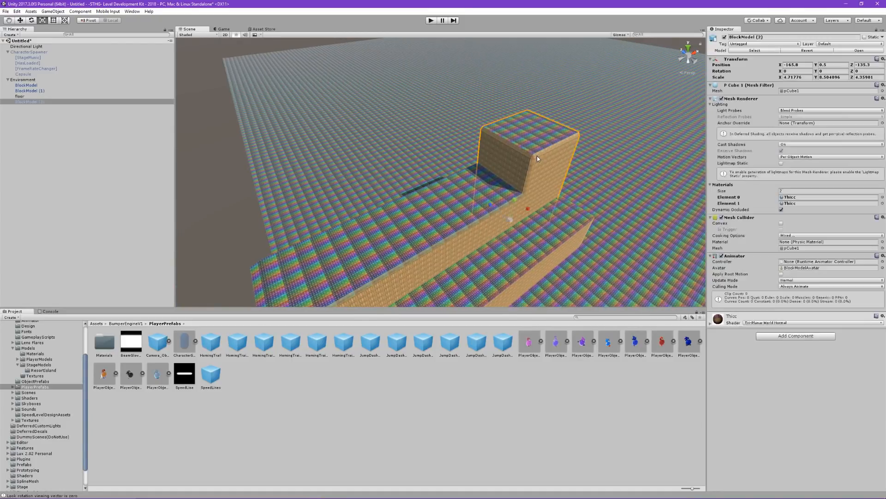
pyautogui.press('w')
pyautogui.moveTo(517, 206); pyautogui.dragTo(418, 122)
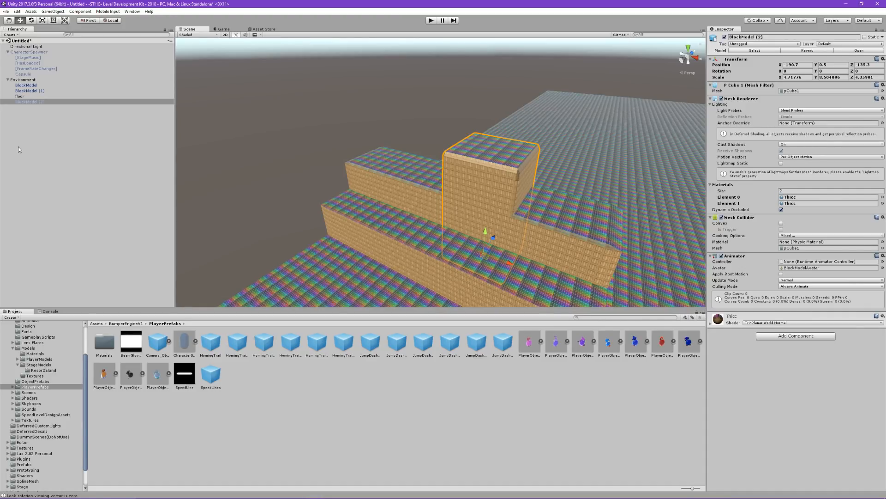
pyautogui.moveTo(512, 264); pyautogui.dragTo(591, 277)
pyautogui.keyDown('alt'); pyautogui.moveTo(523, 216); pyautogui.dragTo(541, 224); pyautogui.keyUp('alt')
pyautogui.moveTo(542, 224); pyautogui.dragTo(459, 183, button='right')
pyautogui.click(560, 136)
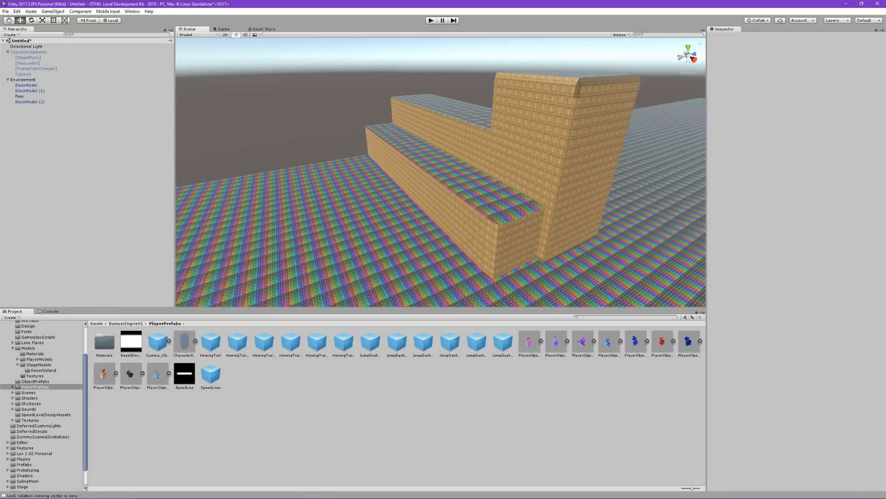
# Step: Move the lower front block, BlockModel, slightly along its X axis to about -200.8 and clear the selection
pyautogui.moveTo(259, 194); pyautogui.dragTo(471, 205, button='right')
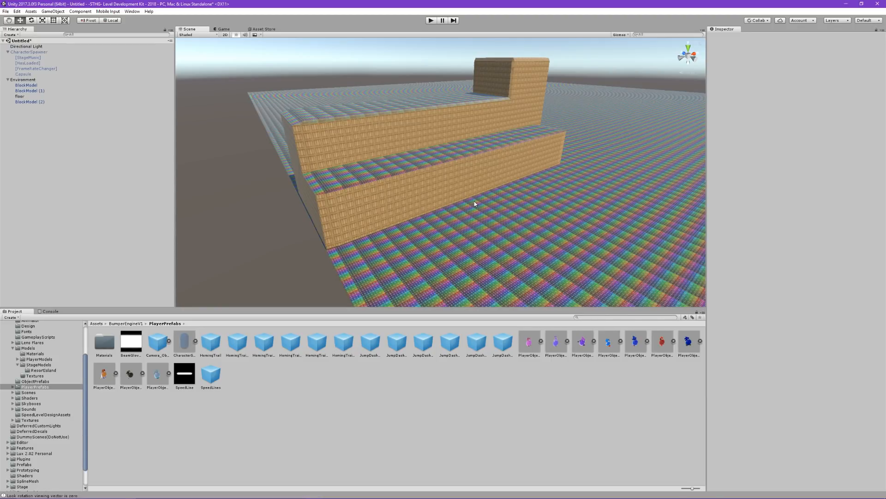
pyautogui.moveTo(474, 201); pyautogui.dragTo(491, 196, button='right')
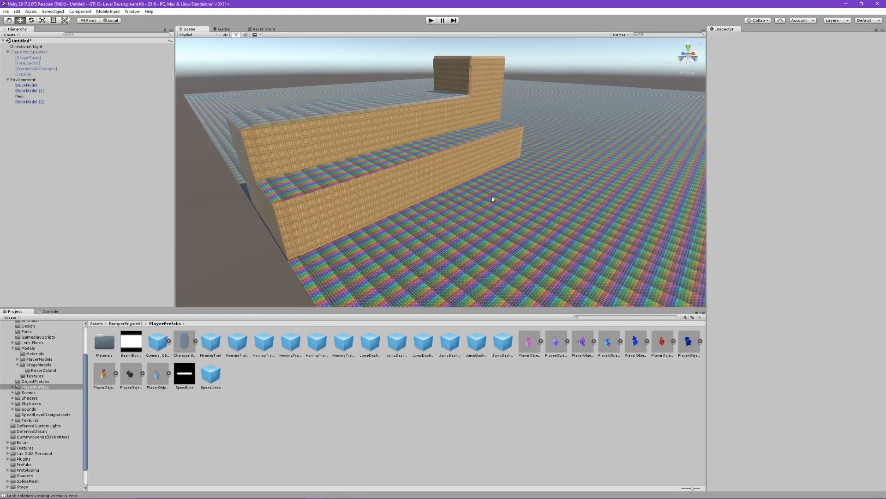
pyautogui.moveTo(492, 196); pyautogui.dragTo(426, 126, button='right')
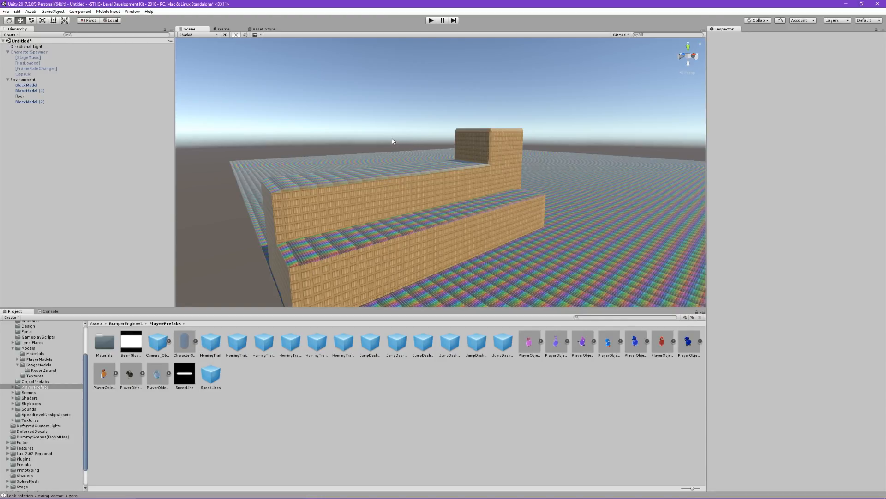
pyautogui.moveTo(392, 141)
pyautogui.mouseDown(button='right')
pyautogui.moveTo(406, 127)
pyautogui.moveTo(377, 137)
pyautogui.mouseUp(button='right')
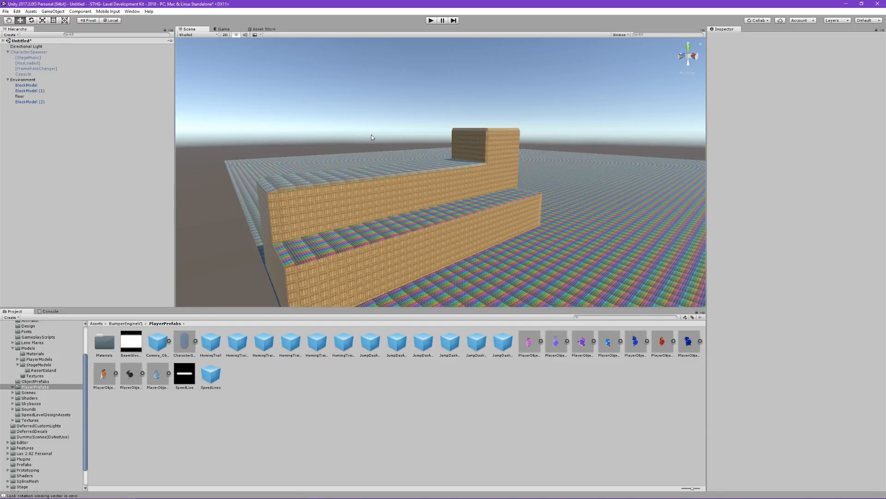
pyautogui.click(409, 262)
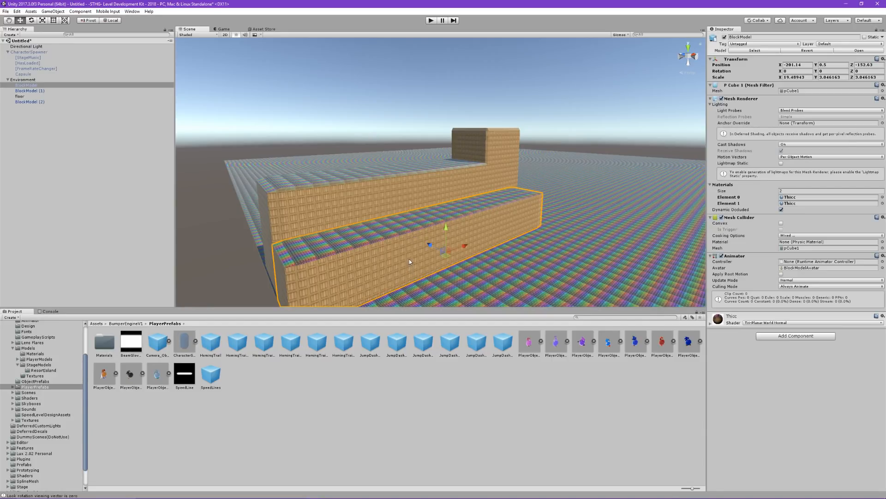
pyautogui.moveTo(457, 247); pyautogui.dragTo(462, 247)
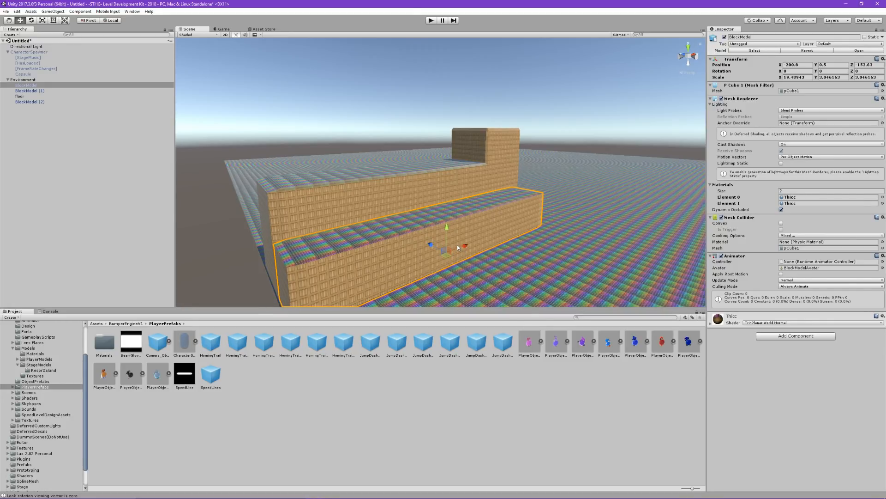
pyautogui.click(373, 130)
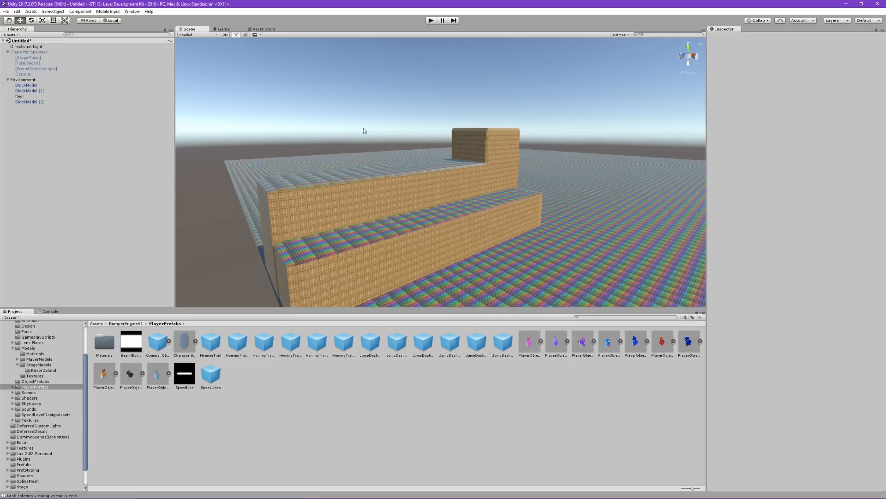
# Step: Browse the project to the ObjectPrefabs folder in BumperEngineV1
pyautogui.moveTo(366, 140); pyautogui.dragTo(361, 132, button='right')
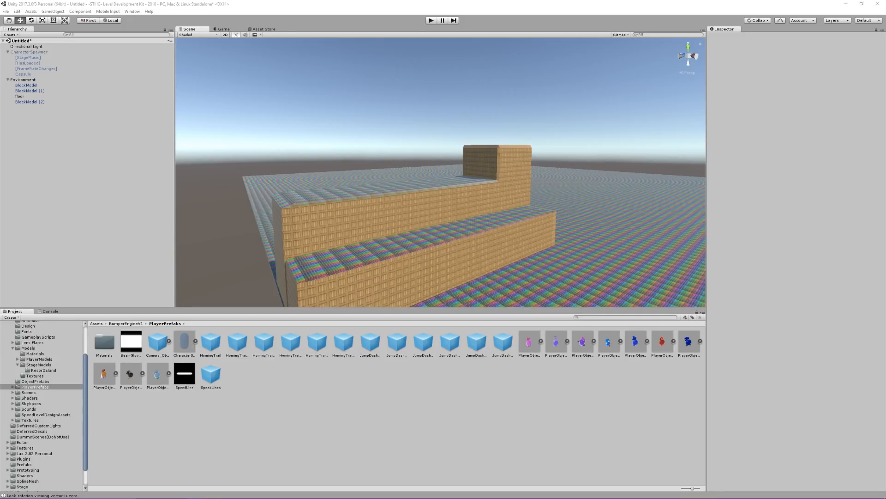
pyautogui.click(31, 382)
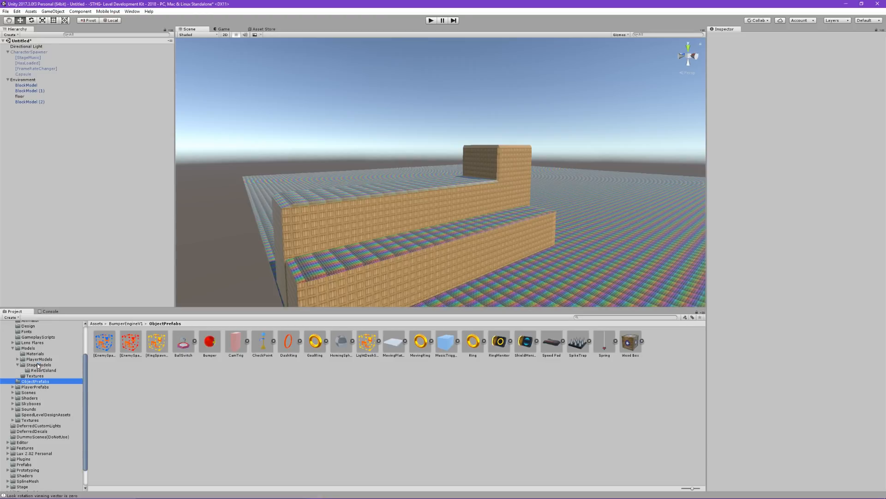
# Step: Place the RibbonLoop_Wall model from StageModels on the floor near X -29.2, Z -129 and scale it uniformly to about 34.43
pyautogui.click(38, 365)
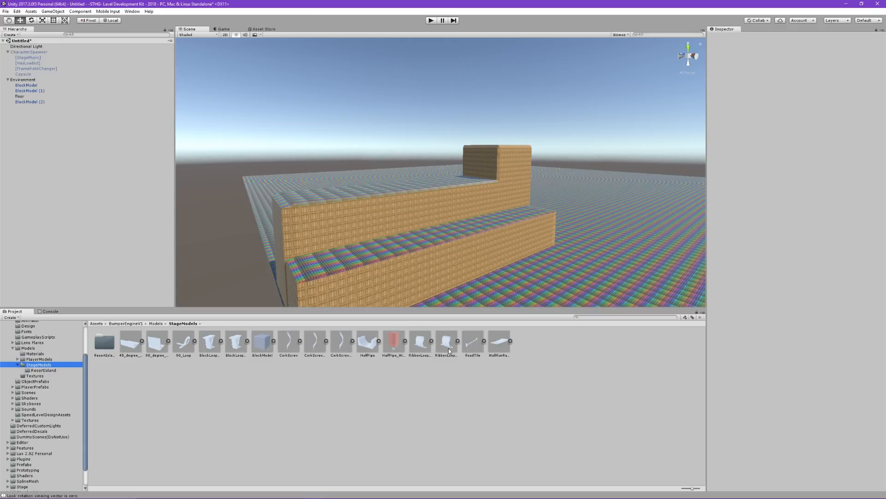
pyautogui.moveTo(445, 342); pyautogui.dragTo(683, 187)
pyautogui.press('r')
pyautogui.press('e')
pyautogui.moveTo(622, 183); pyautogui.dragTo(659, 181, button='right')
pyautogui.press('w')
pyautogui.moveTo(659, 181); pyautogui.dragTo(605, 213, button='right')
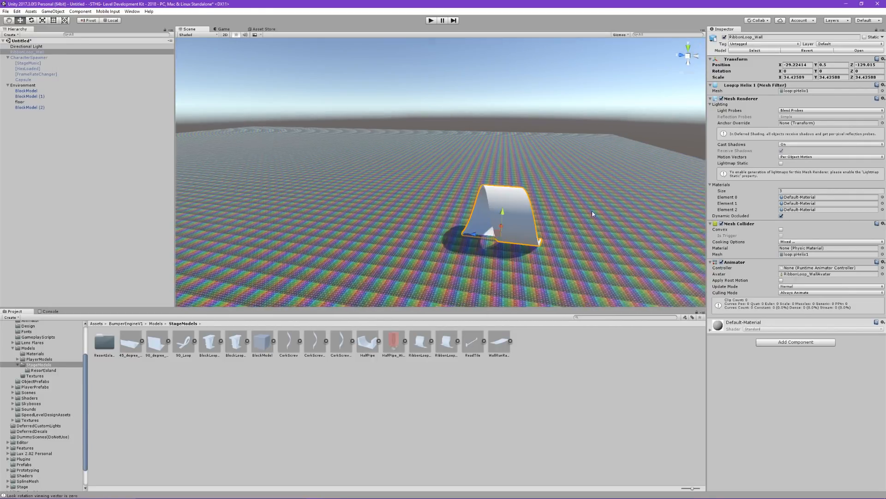
# Step: Adjust the ribbon loop's height so it meets the floor, at Y 0.44
pyautogui.moveTo(503, 215); pyautogui.dragTo(503, 211)
pyautogui.moveTo(503, 211); pyautogui.dragTo(522, 246, button='right')
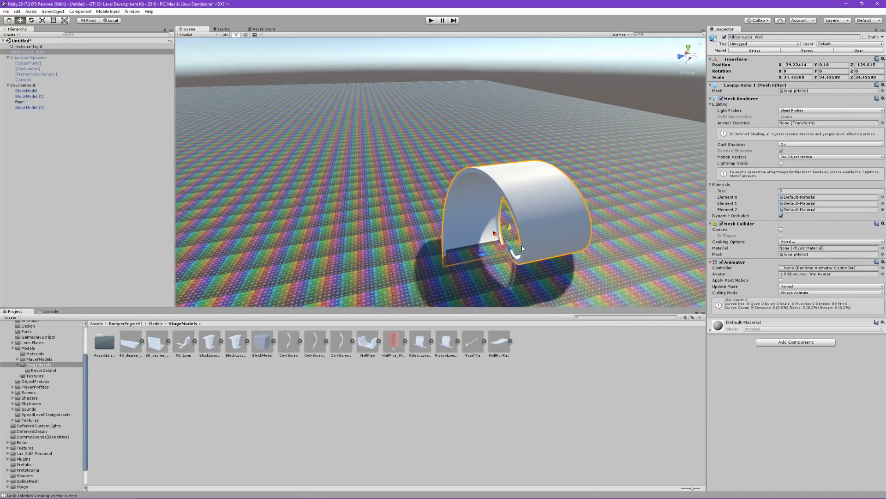
pyautogui.moveTo(509, 231); pyautogui.dragTo(529, 215)
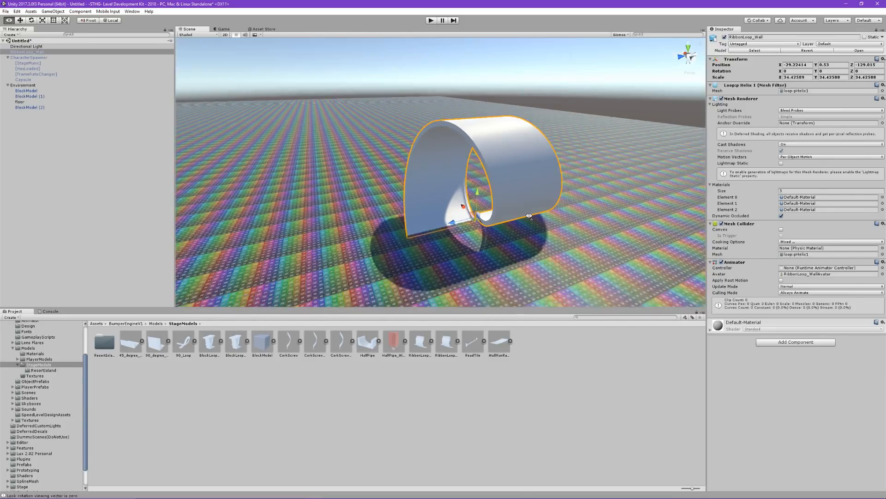
pyautogui.moveTo(530, 215); pyautogui.dragTo(530, 215, button='right')
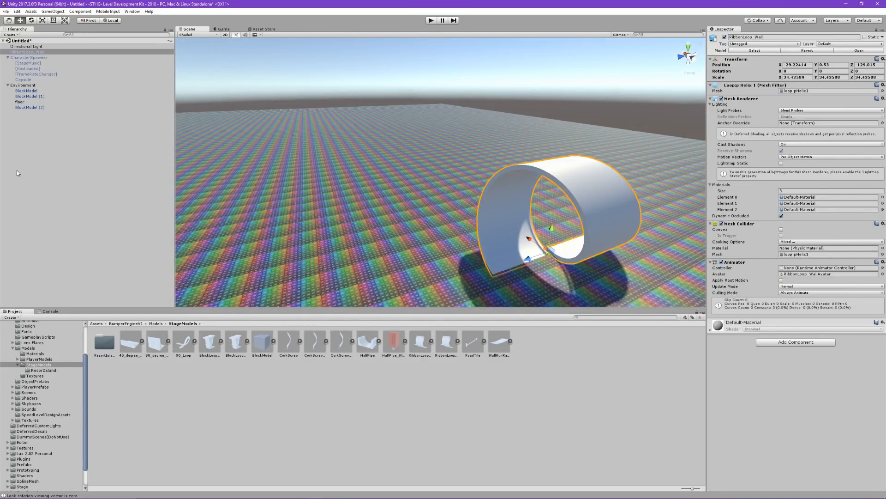
pyautogui.moveTo(109, 497)
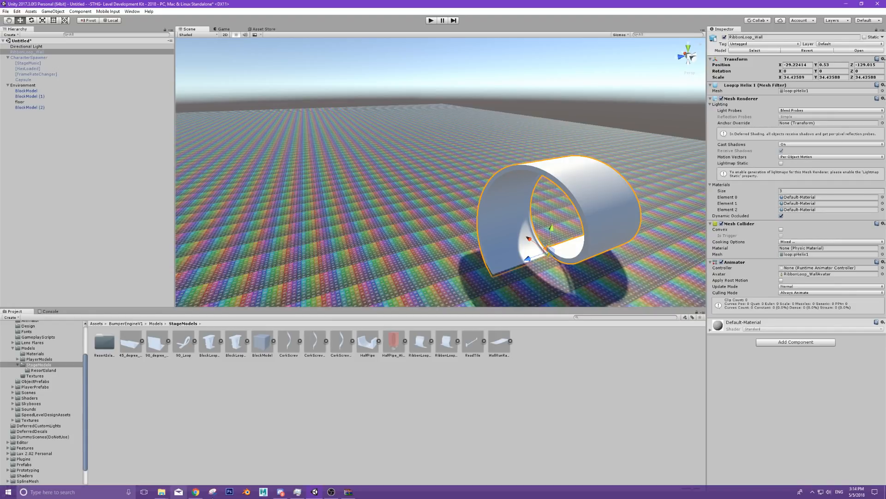
pyautogui.click(277, 493)
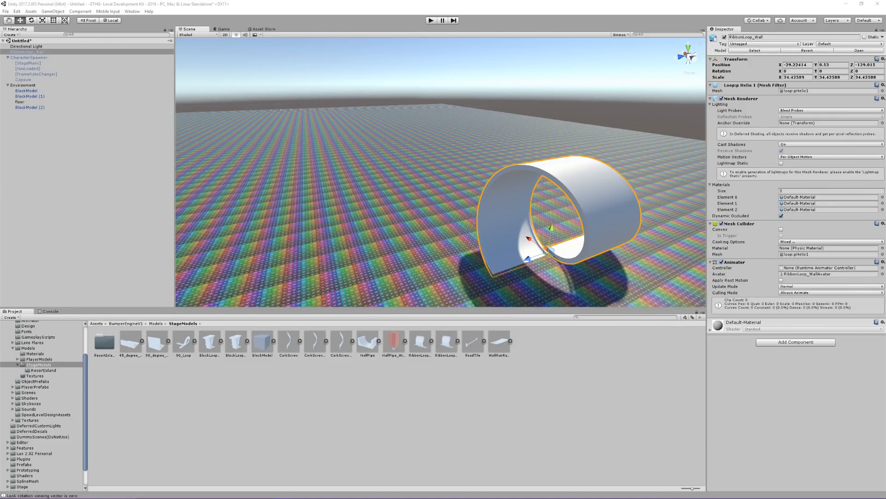
pyautogui.keyDown('alt'); pyautogui.moveTo(469, 177); pyautogui.dragTo(531, 187); pyautogui.keyUp('alt')
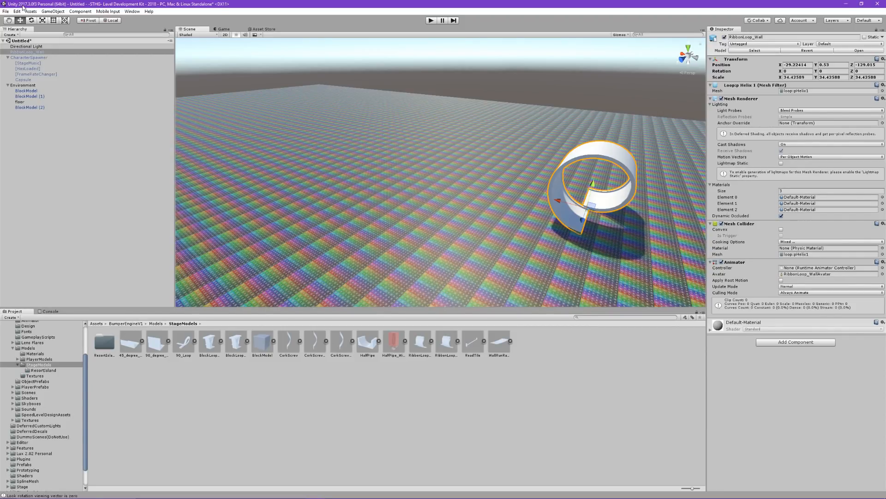
pyautogui.keyDown('alt'); pyautogui.moveTo(494, 198); pyautogui.dragTo(536, 198); pyautogui.keyUp('alt')
pyautogui.press('w')
pyautogui.press('d')
pyautogui.moveTo(536, 197); pyautogui.dragTo(450, 174, button='right')
pyautogui.press('s')
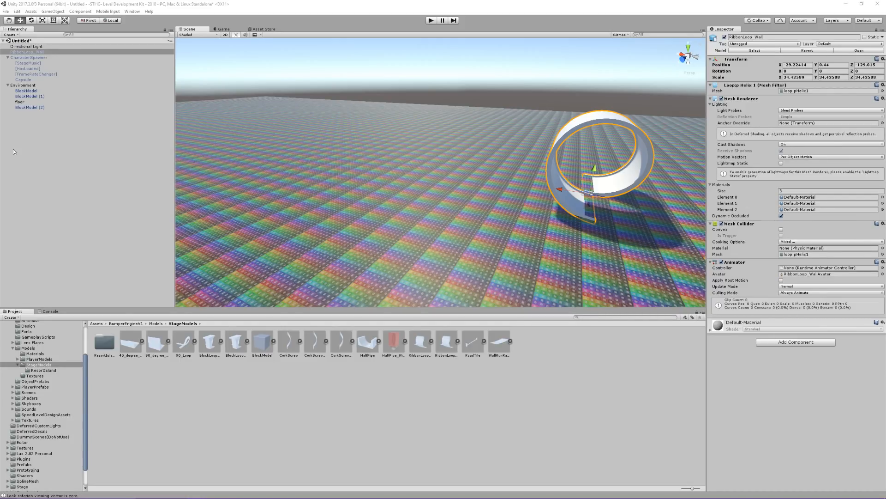
# Step: Duplicate the ribbon loop, shift the copy along X to -14.68, and mirror it with a negative X scale
pyautogui.moveTo(543, 153); pyautogui.dragTo(546, 152, button='right')
pyautogui.hotkey('ctrl', 'd')
pyautogui.moveTo(567, 200); pyautogui.dragTo(490, 186)
pyautogui.click(784, 77)
pyautogui.write('-')
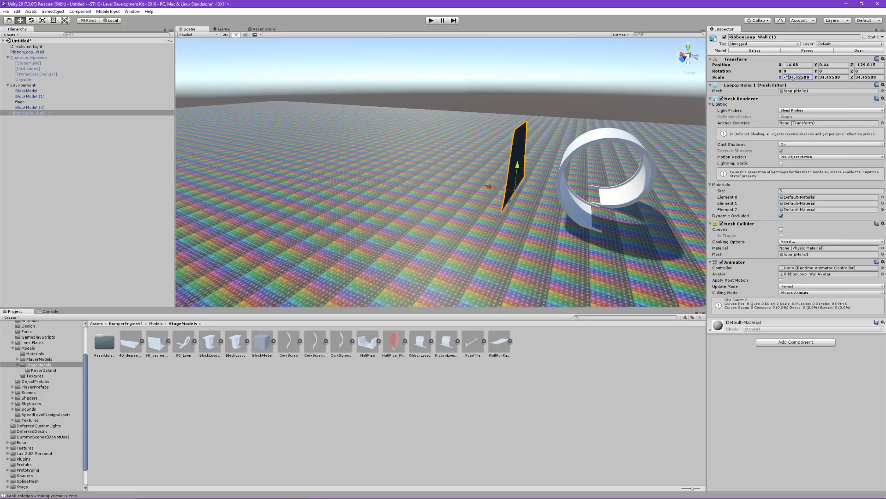
pyautogui.press('BackSpace')
# Step: Duplicate the mirrored loop, placing the copy at X 34, and scale it up uniformly to about 123.57
pyautogui.moveTo(541, 134); pyautogui.dragTo(591, 136, button='right')
pyautogui.hotkey('ctrl', 'd')
pyautogui.moveTo(520, 186)
pyautogui.mouseDown()
pyautogui.moveTo(373, 164)
pyautogui.moveTo(514, 177)
pyautogui.mouseUp()
pyautogui.press('r')
# Step: Change the large loop's X scale to positive 123.5741 and move it to X 15.4, Z -145.5
pyautogui.click(782, 78)
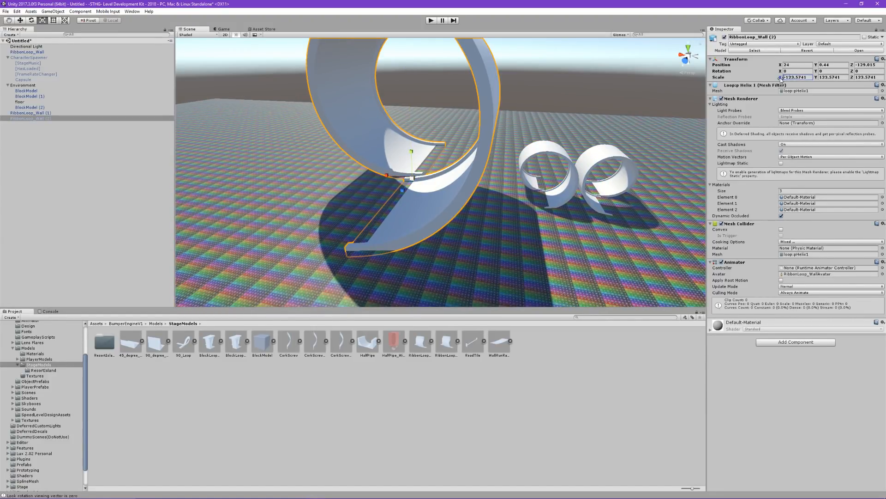
pyautogui.click(787, 79)
pyautogui.press('BackSpace')
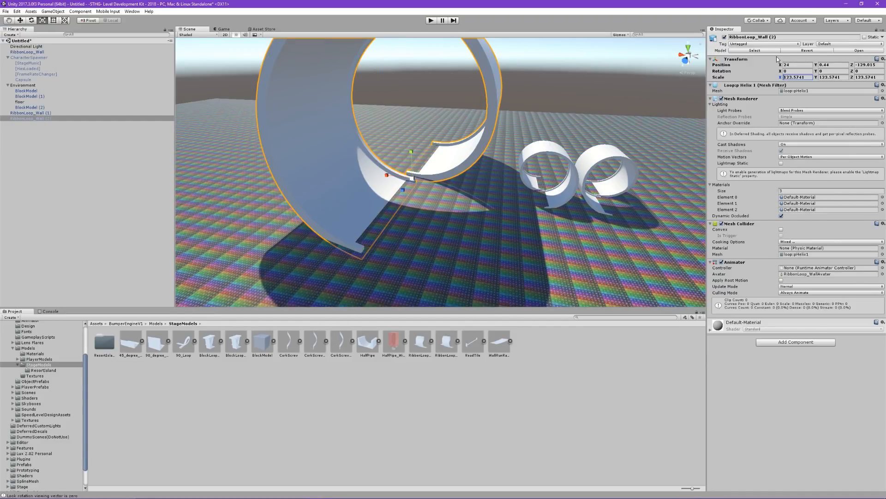
pyautogui.press('w')
pyautogui.moveTo(408, 190); pyautogui.dragTo(406, 55)
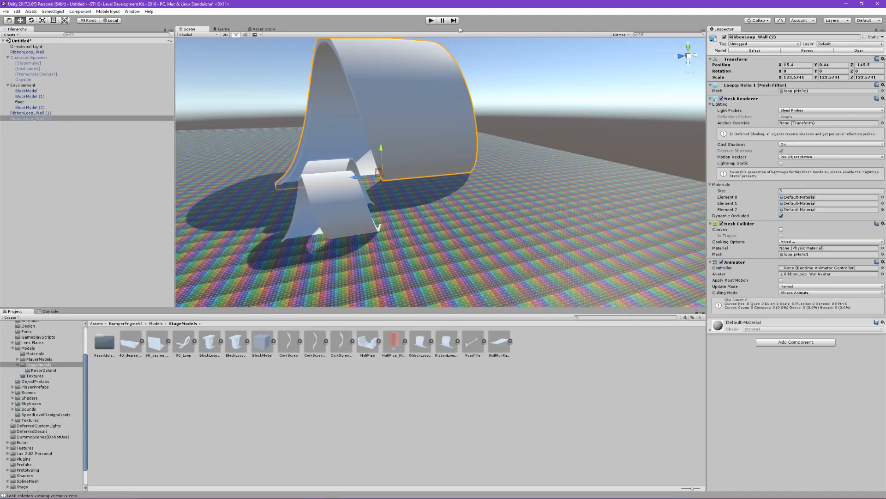
# Step: Activate the CharacterSpawner object and play-test the level with the ribbon loops
pyautogui.click(430, 21)
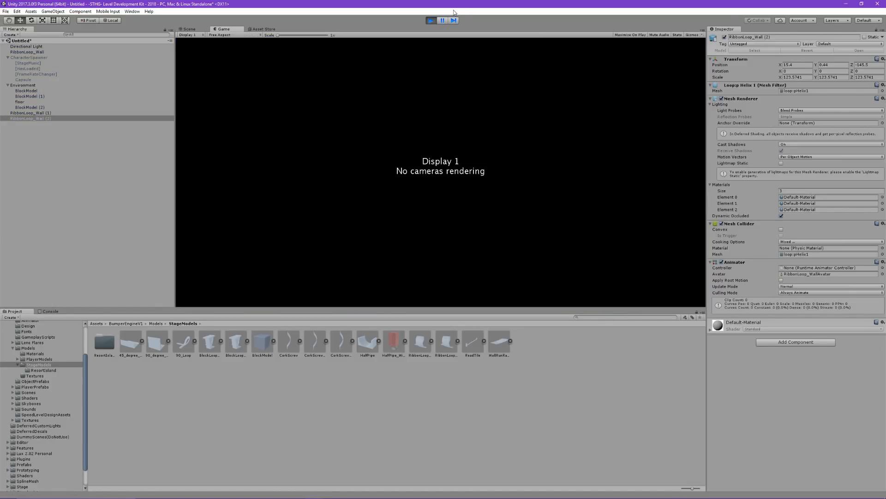
pyautogui.click(426, 20)
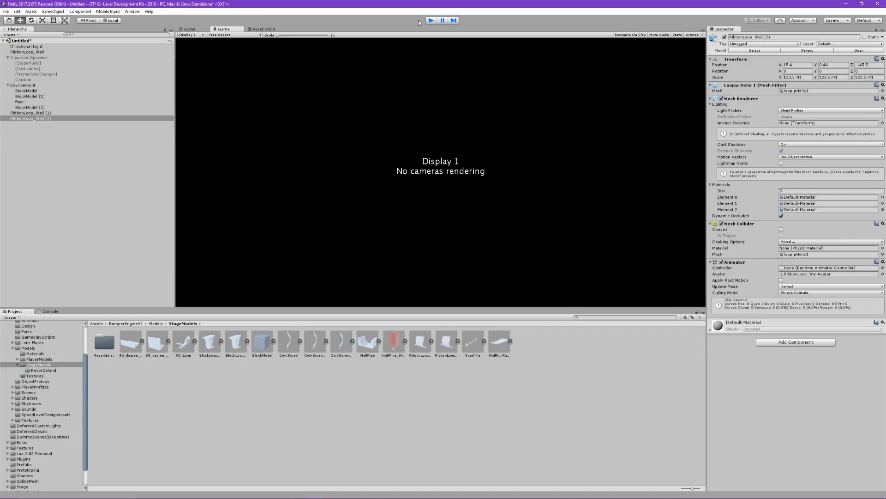
pyautogui.click(54, 58)
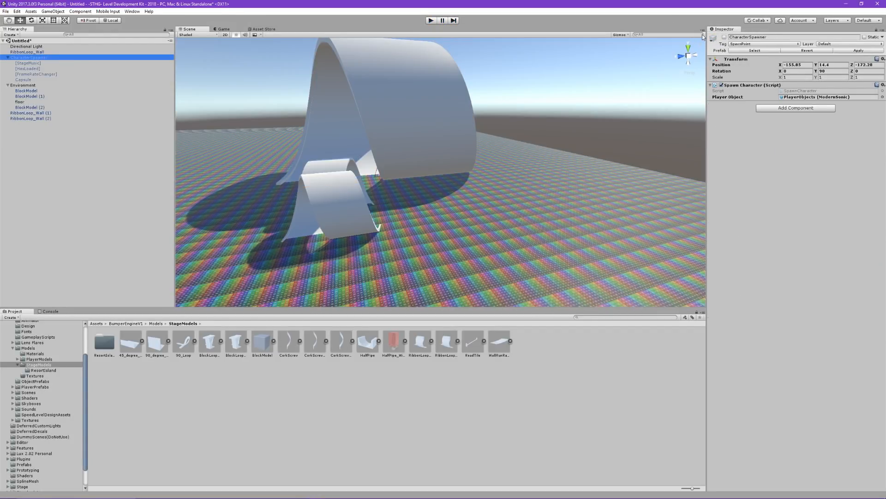
pyautogui.click(431, 20)
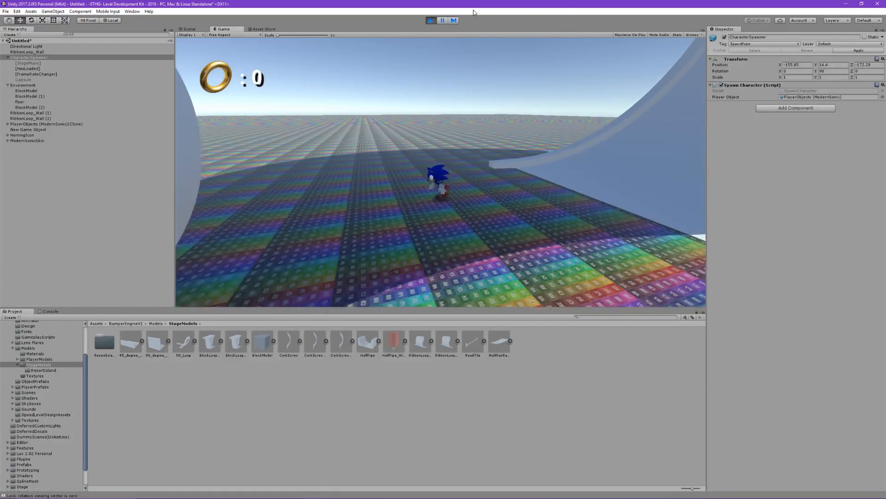
pyautogui.click(430, 21)
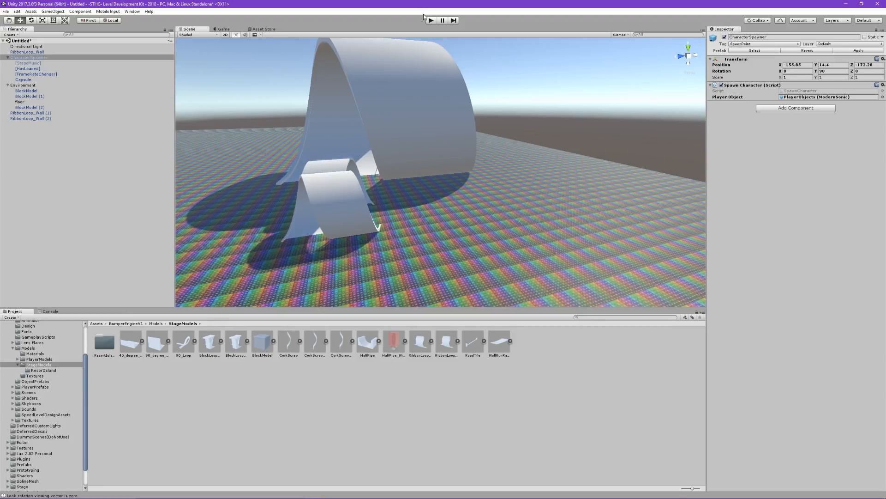
# Step: Delete the small mirrored loop, RibbonLoop_Wall (1), from the scene
pyautogui.moveTo(367, 148); pyautogui.dragTo(380, 169, button='right')
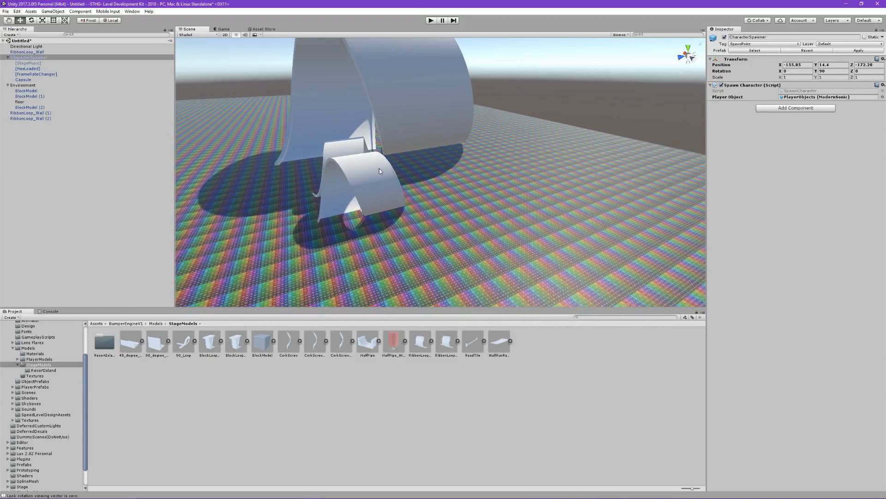
pyautogui.click(355, 143)
pyautogui.press('Delete')
# Step: Enlarge RibbonLoop_Wall to a scale of about 90.15, position it at Z -109.94, and play-test the level
pyautogui.click(370, 205)
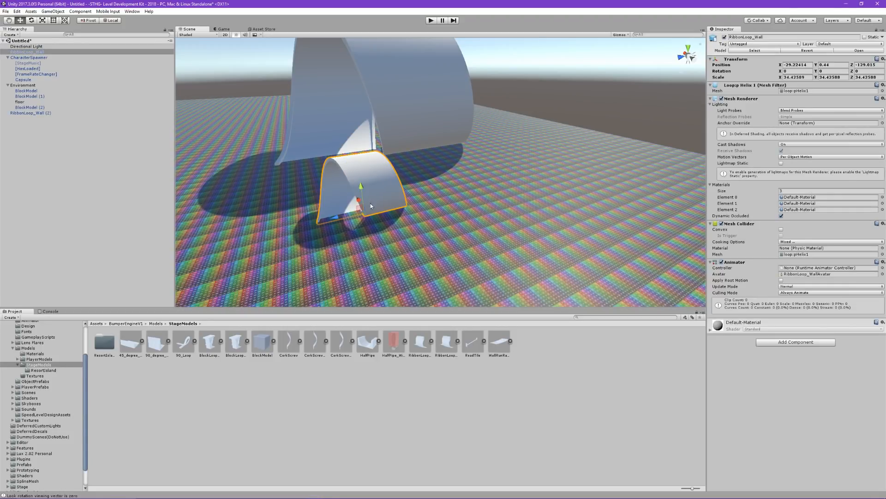
pyautogui.press('r')
pyautogui.moveTo(365, 210); pyautogui.dragTo(416, 202)
pyautogui.moveTo(360, 212); pyautogui.dragTo(348, 114, button='right')
pyautogui.click(430, 21)
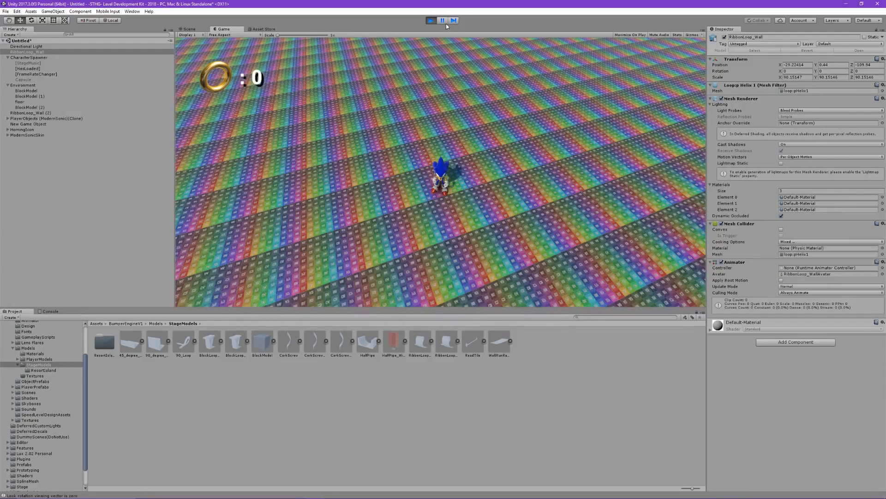
pyautogui.click(437, 21)
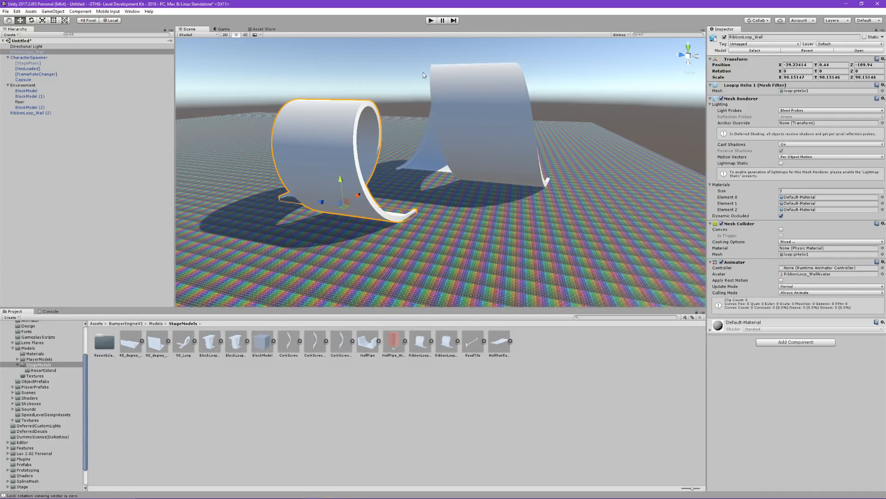
# Step: Delete both remaining ribbon loops, RibbonLoop_Wall (2) and RibbonLoop_Wall, from the scene
pyautogui.click(467, 97)
pyautogui.press('Delete')
pyautogui.click(354, 144)
pyautogui.press('Delete')
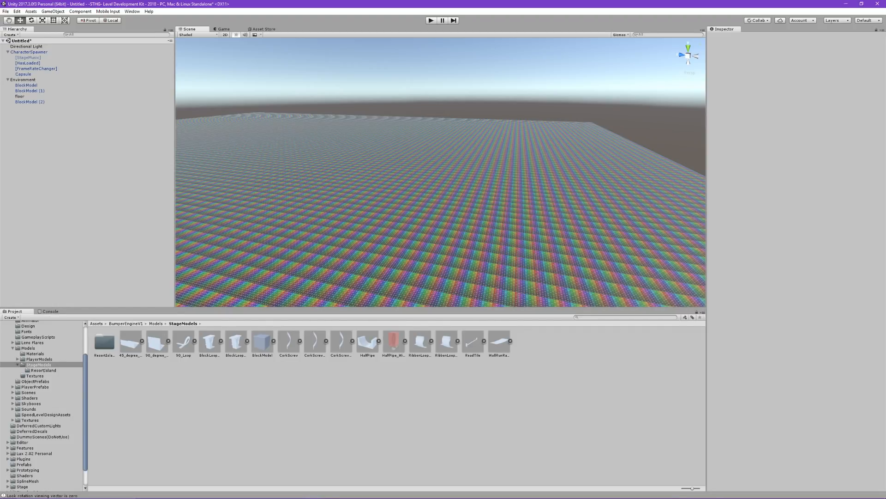
pyautogui.moveTo(436, 221); pyautogui.dragTo(395, 167, button='right')
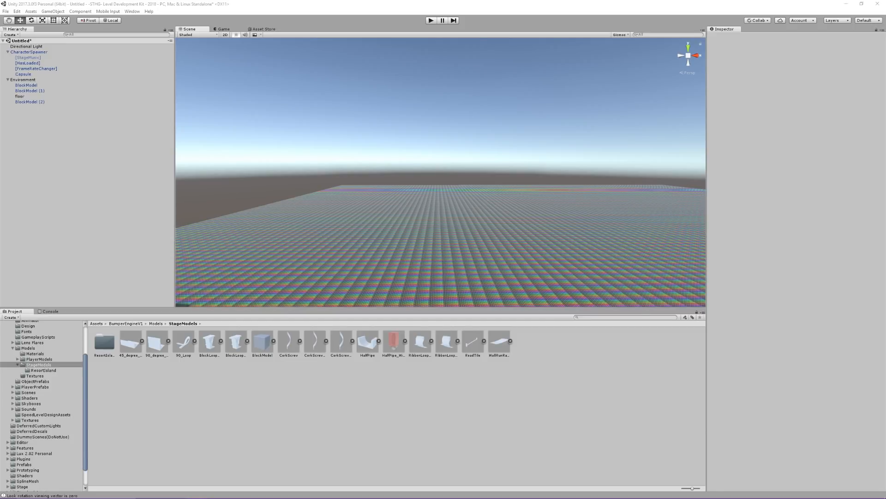
pyautogui.moveTo(405, 487)
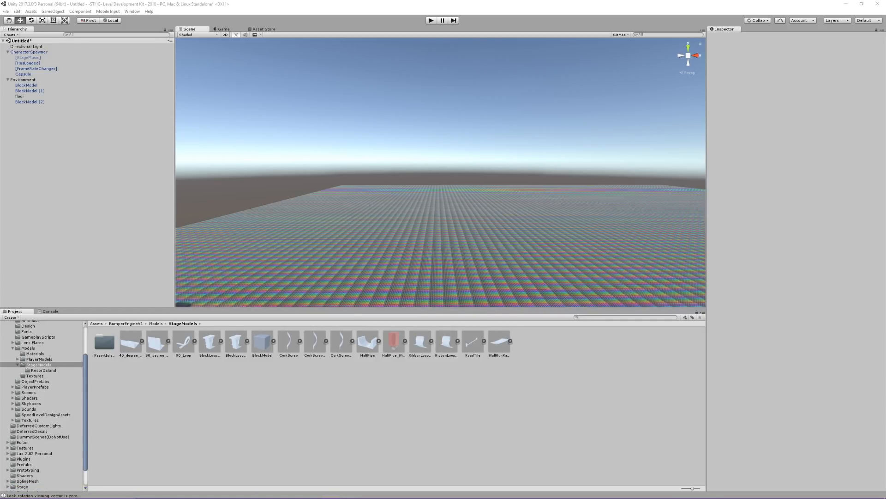
pyautogui.moveTo(438, 497)
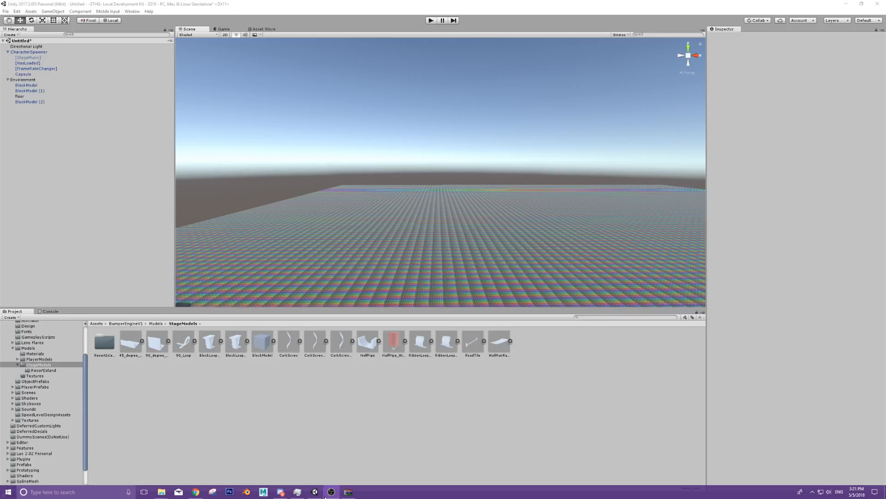